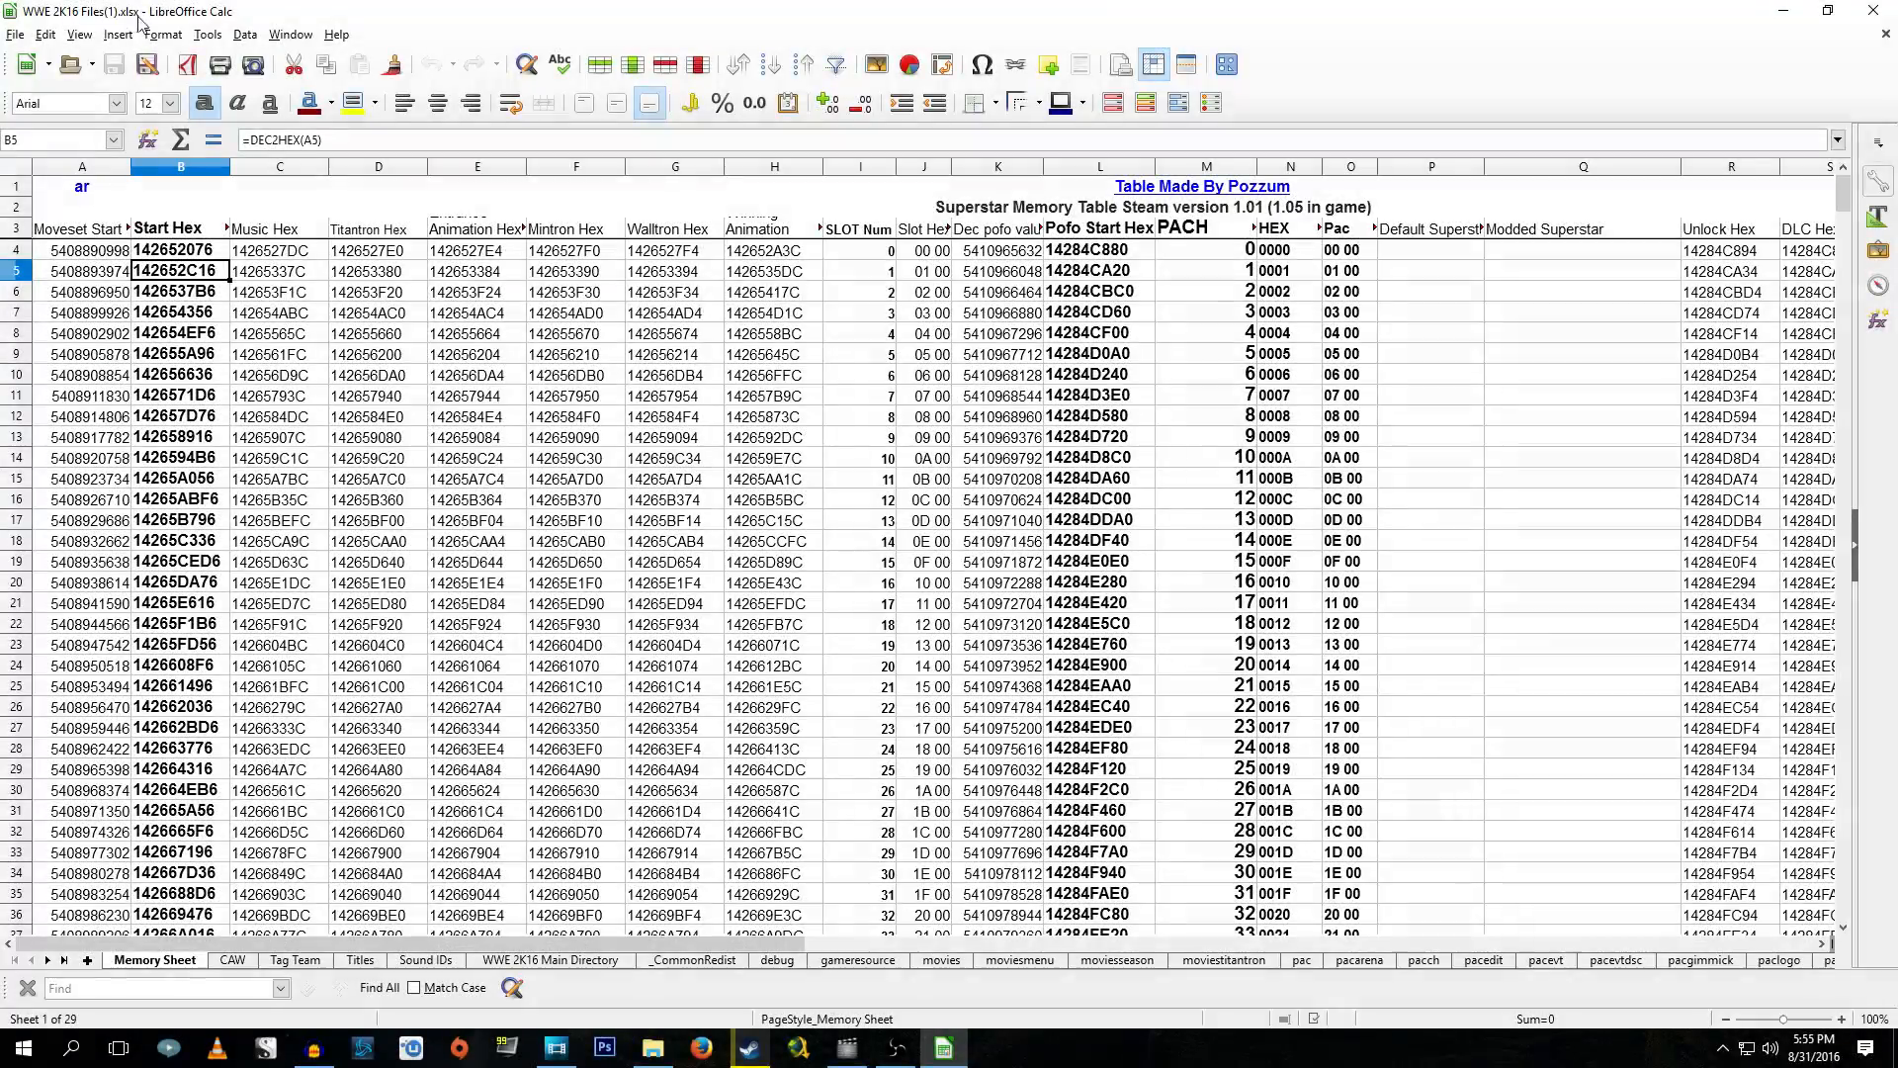
Examine the Memory Sheet of WWE 2K16 Files(1).xlsx, reviewing the PACH numbers alongside the default and modded superstars.
{"action": "scroll", "coordinate": [625, 314], "scroll_direction": "down", "scroll_amount": 13}
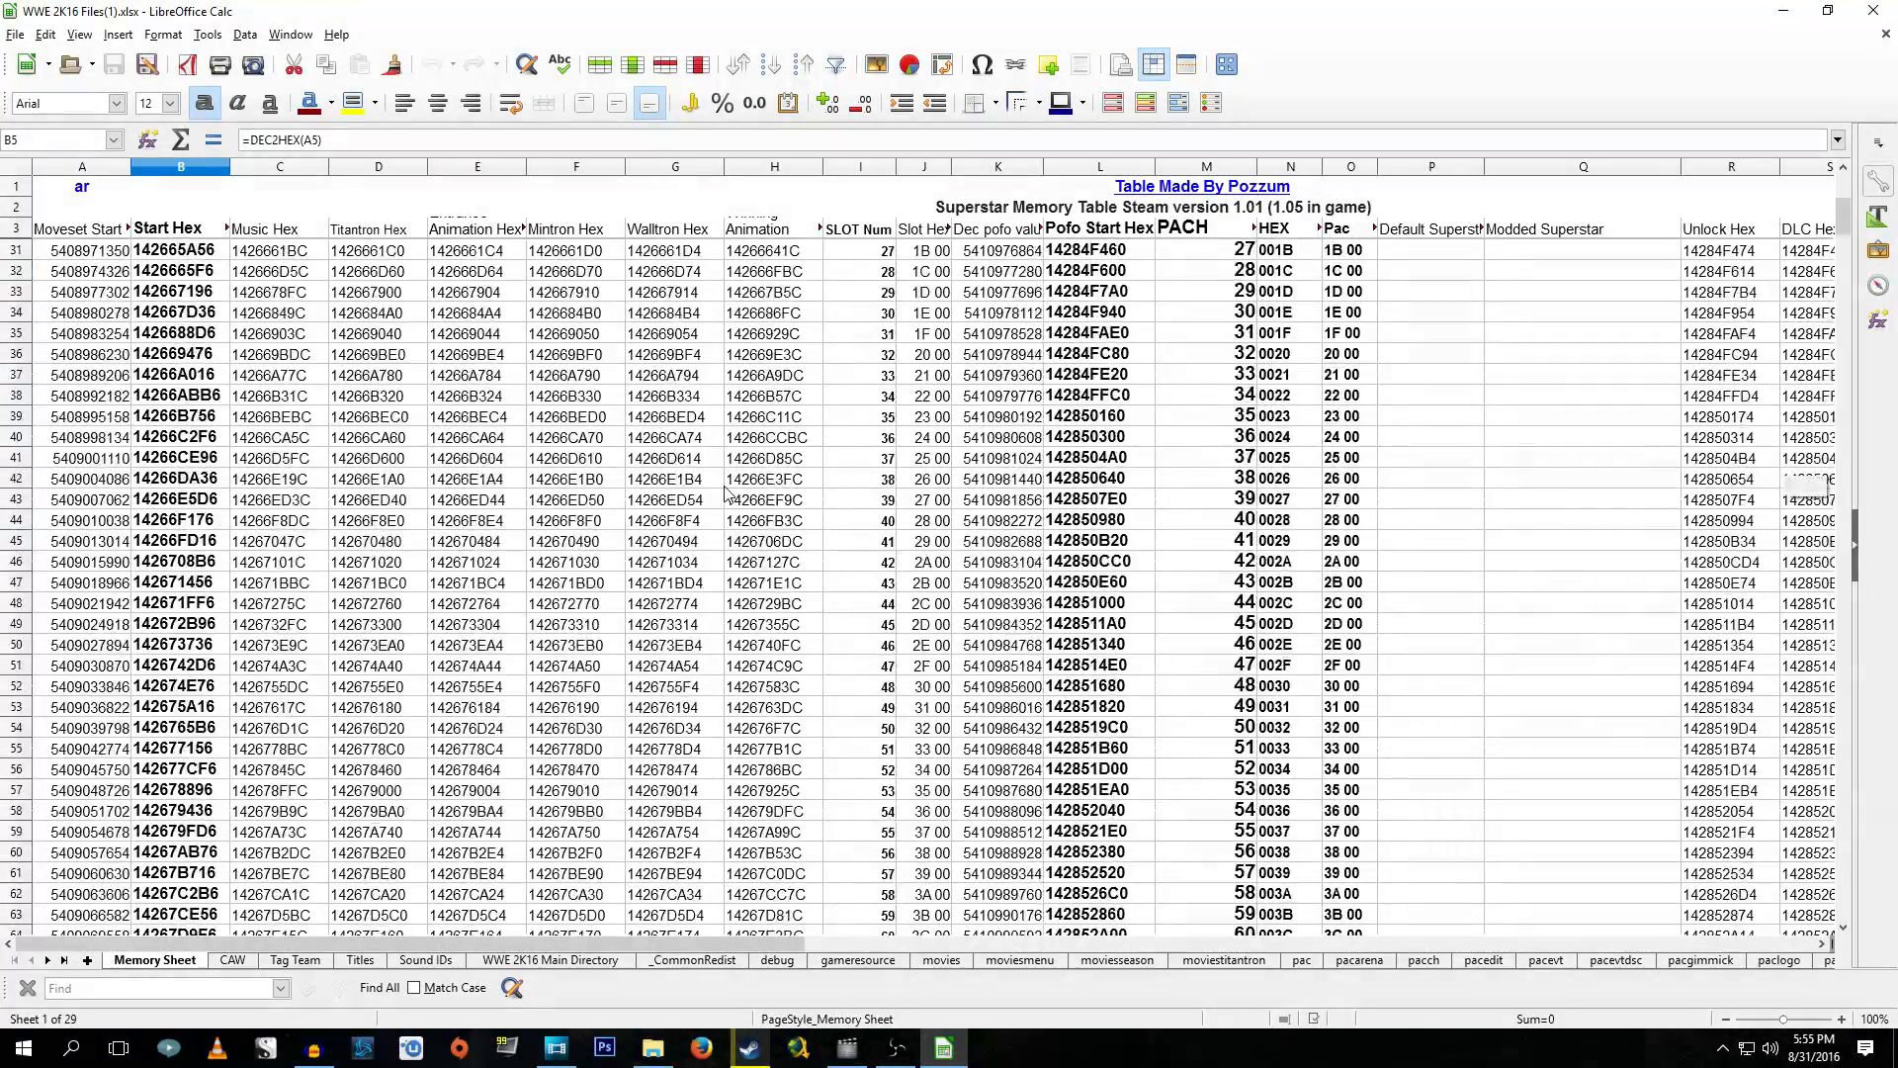
{"action": "scroll", "coordinate": [726, 492], "scroll_direction": "down", "scroll_amount": 10}
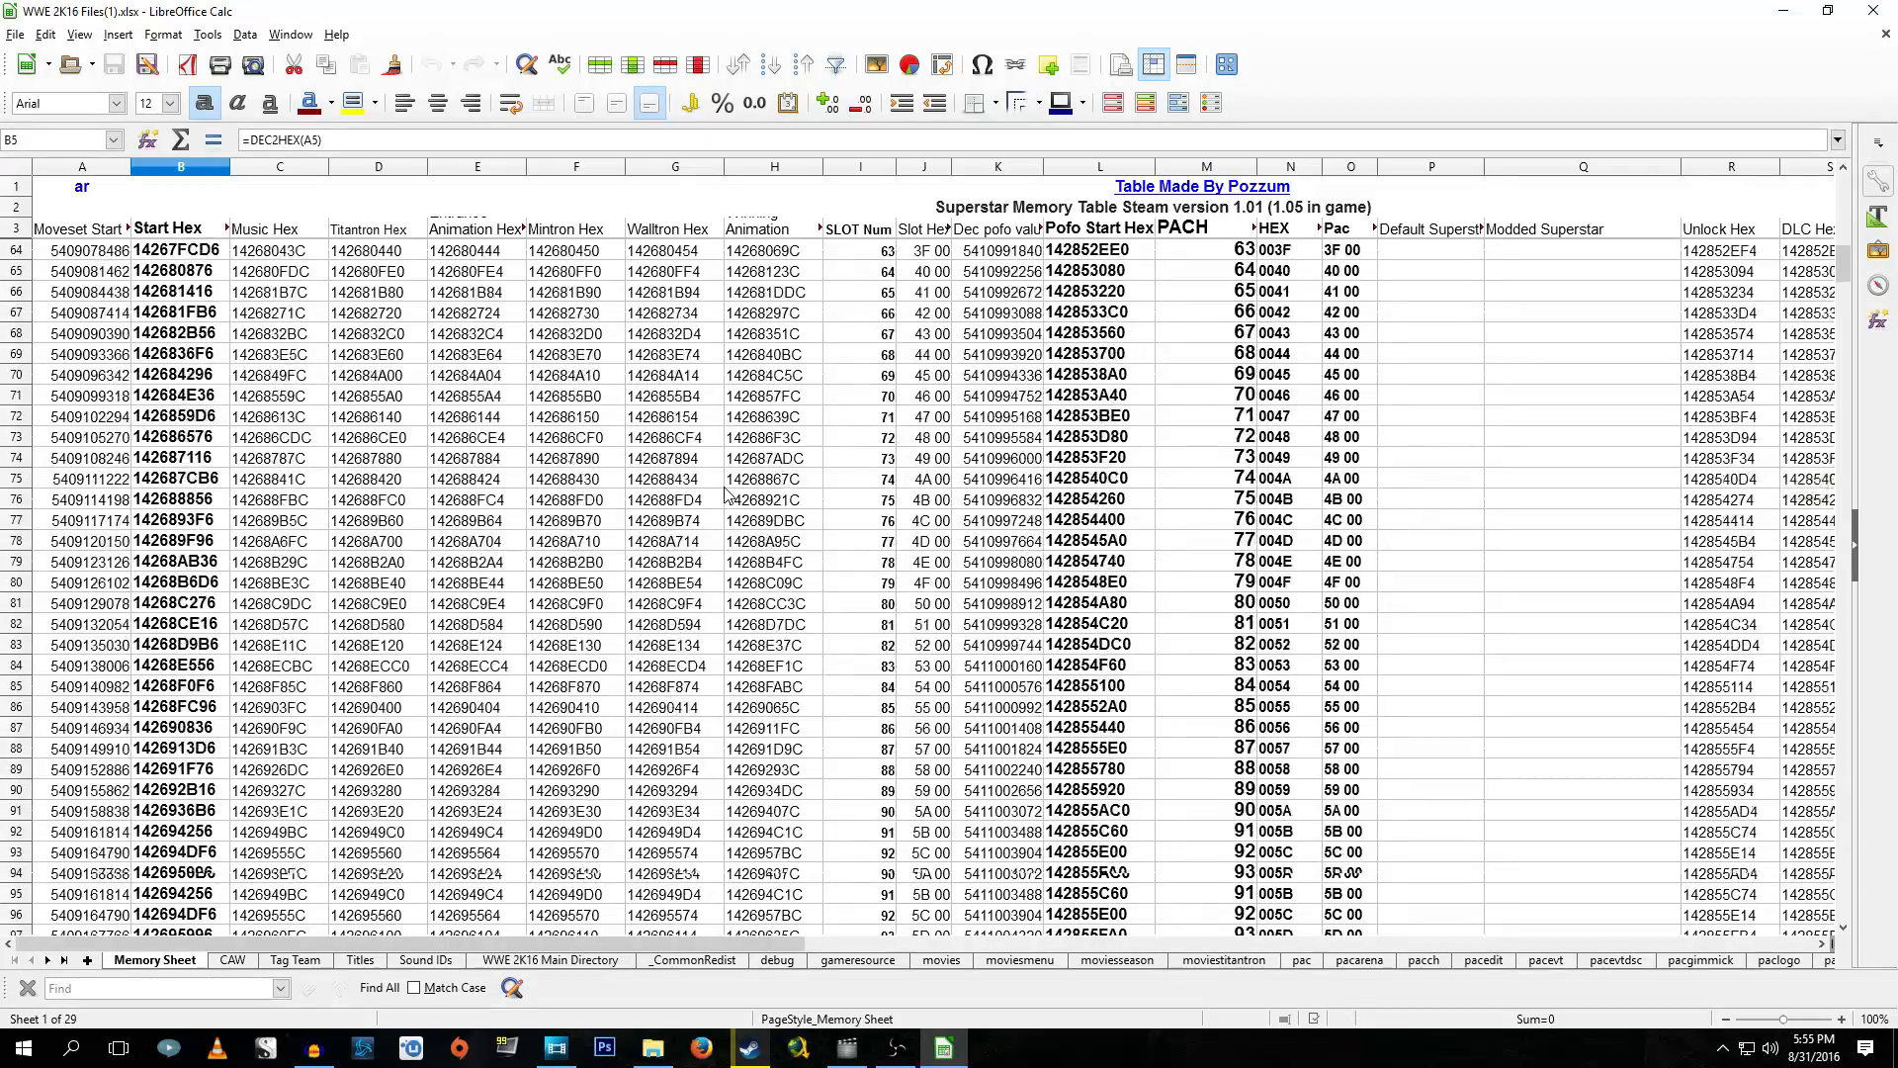
{"action": "scroll", "coordinate": [727, 493], "scroll_direction": "down", "scroll_amount": 11}
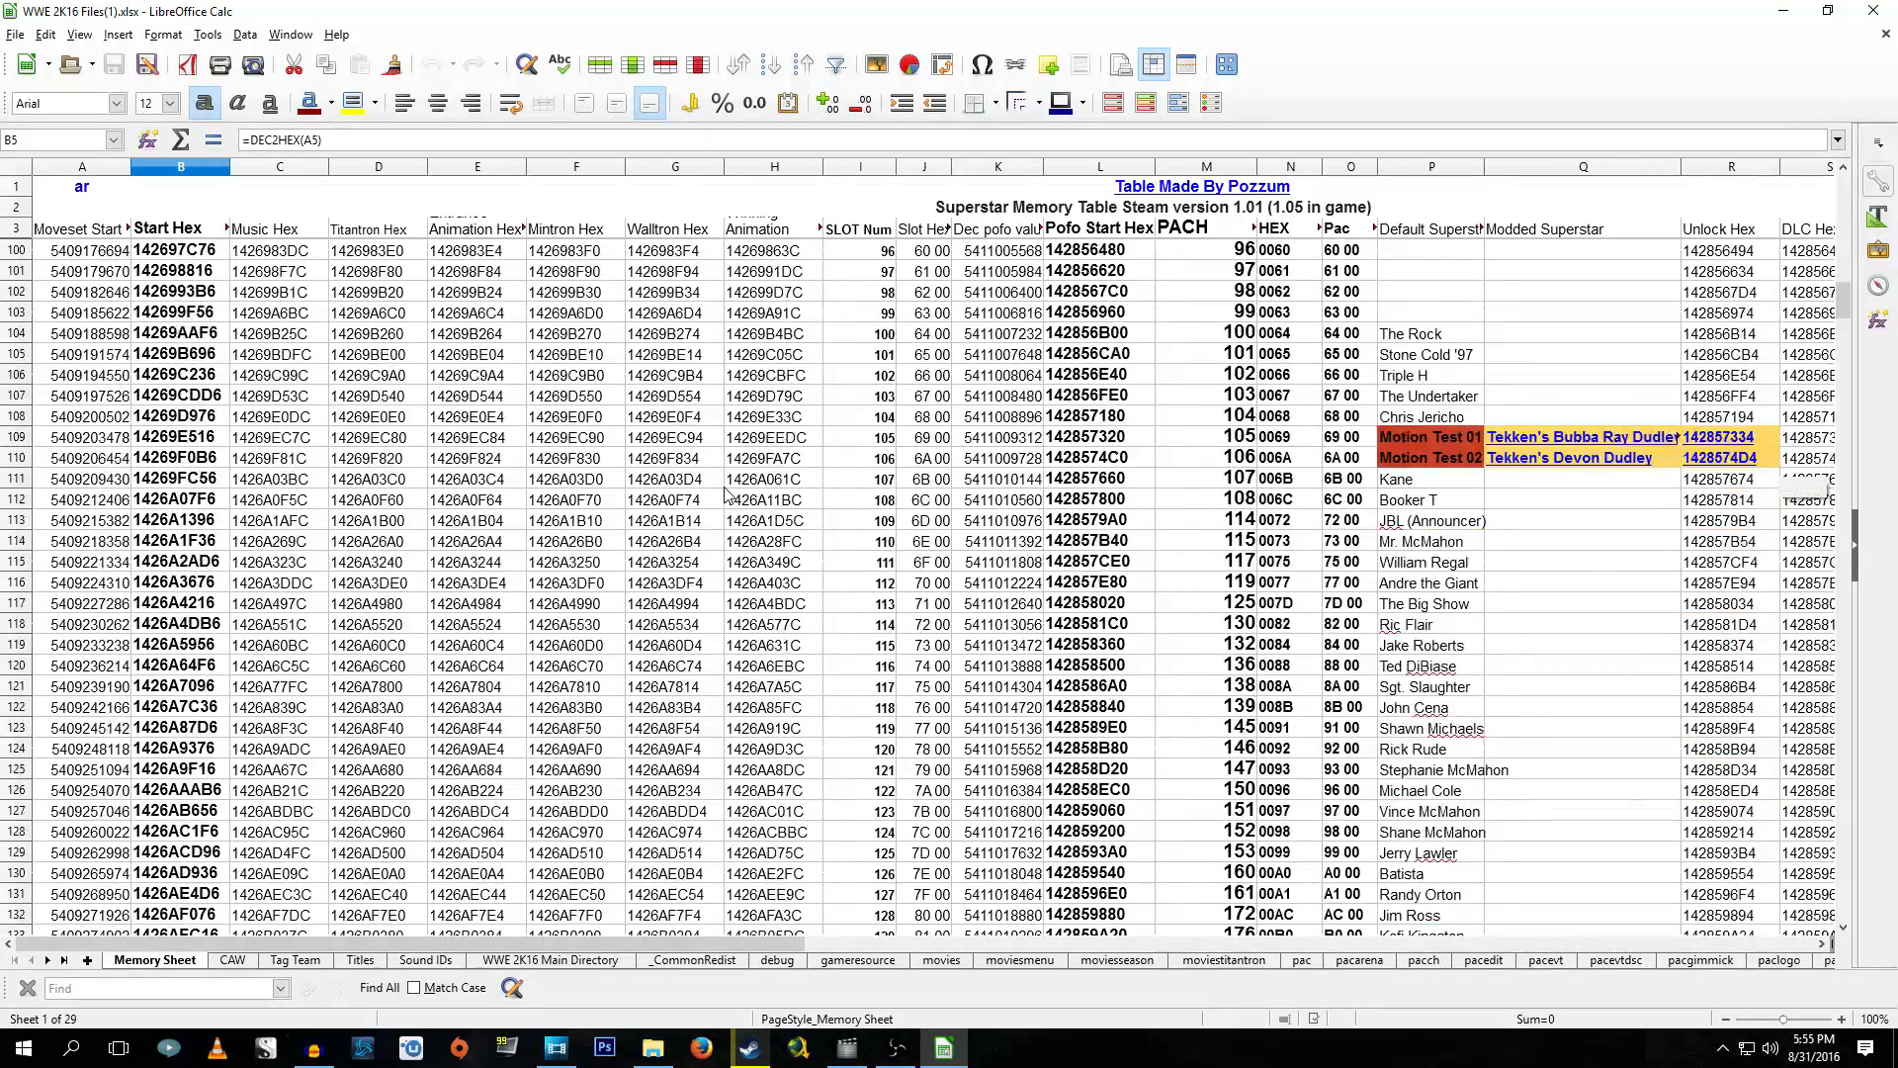
{"action": "scroll", "coordinate": [727, 493], "scroll_direction": "down", "scroll_amount": 11}
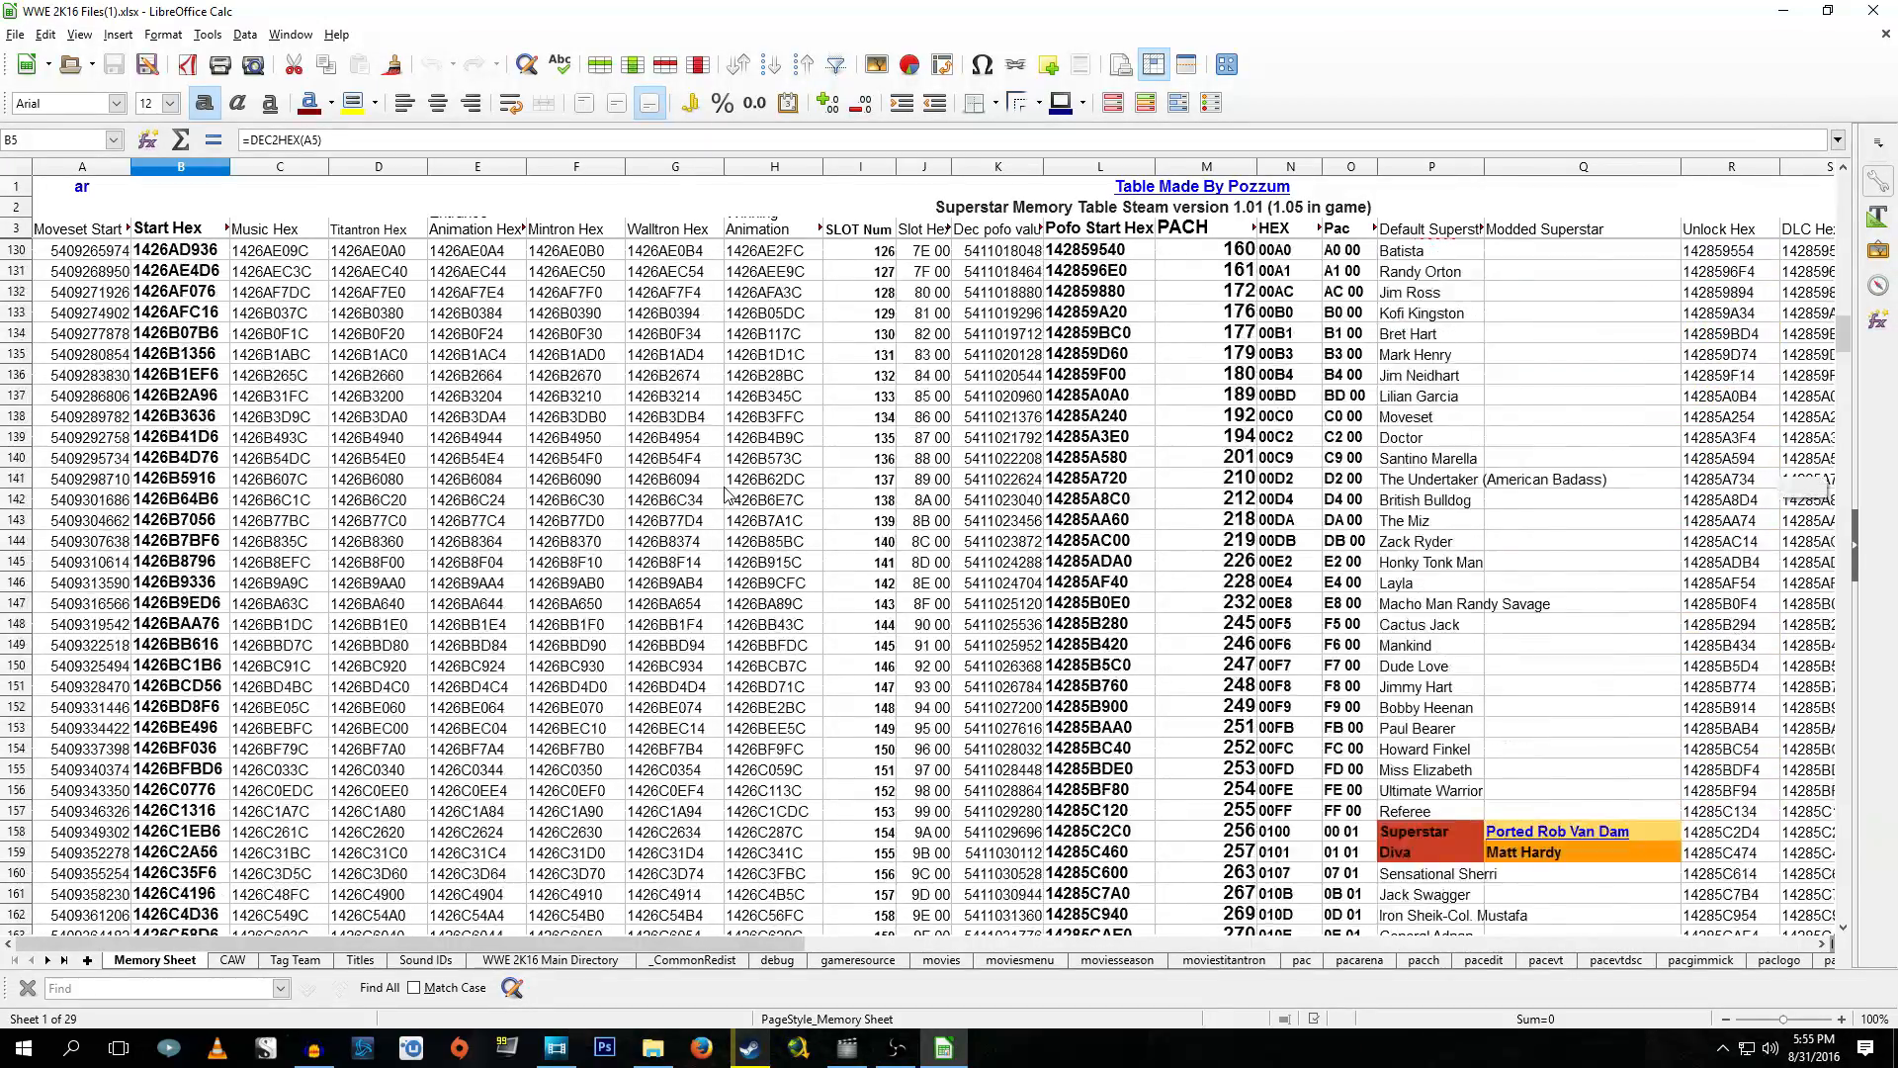
{"action": "scroll", "coordinate": [727, 493], "scroll_direction": "down", "scroll_amount": 11}
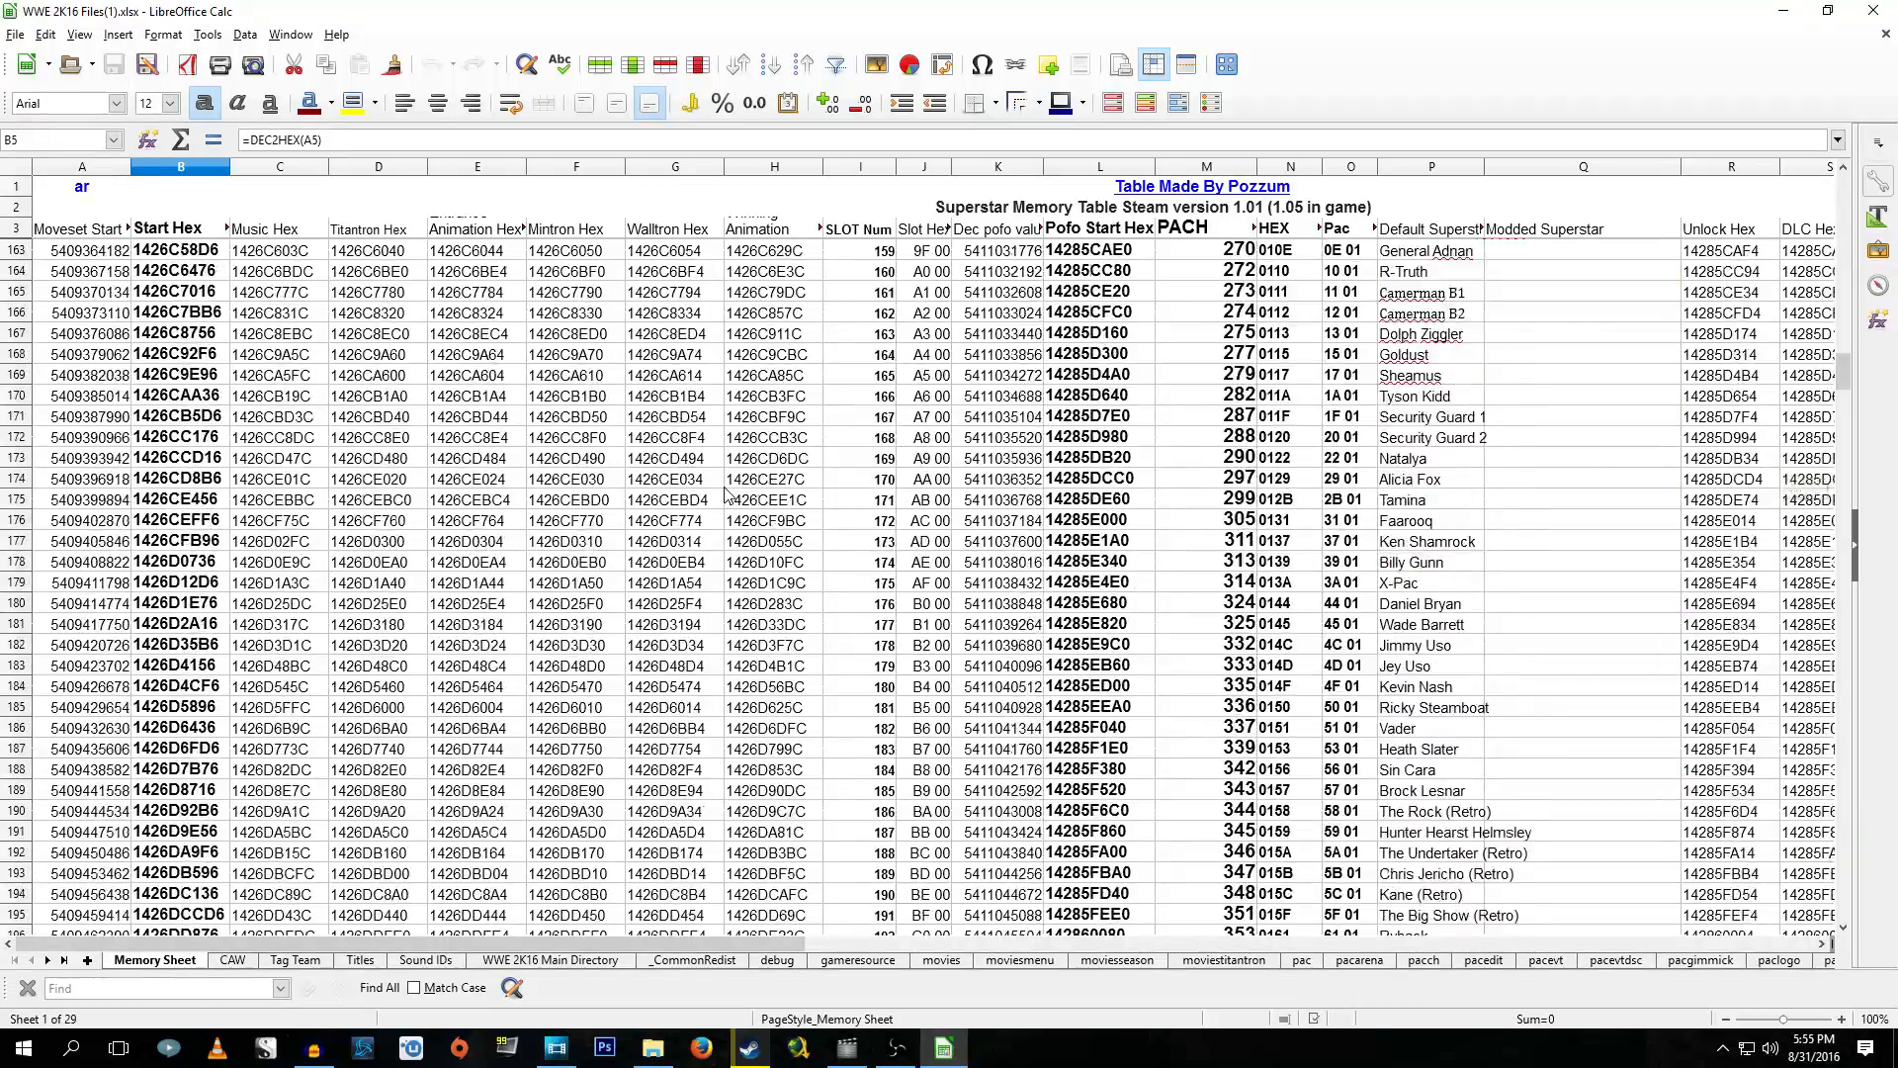
{"action": "scroll", "coordinate": [727, 493], "scroll_direction": "down", "scroll_amount": 12}
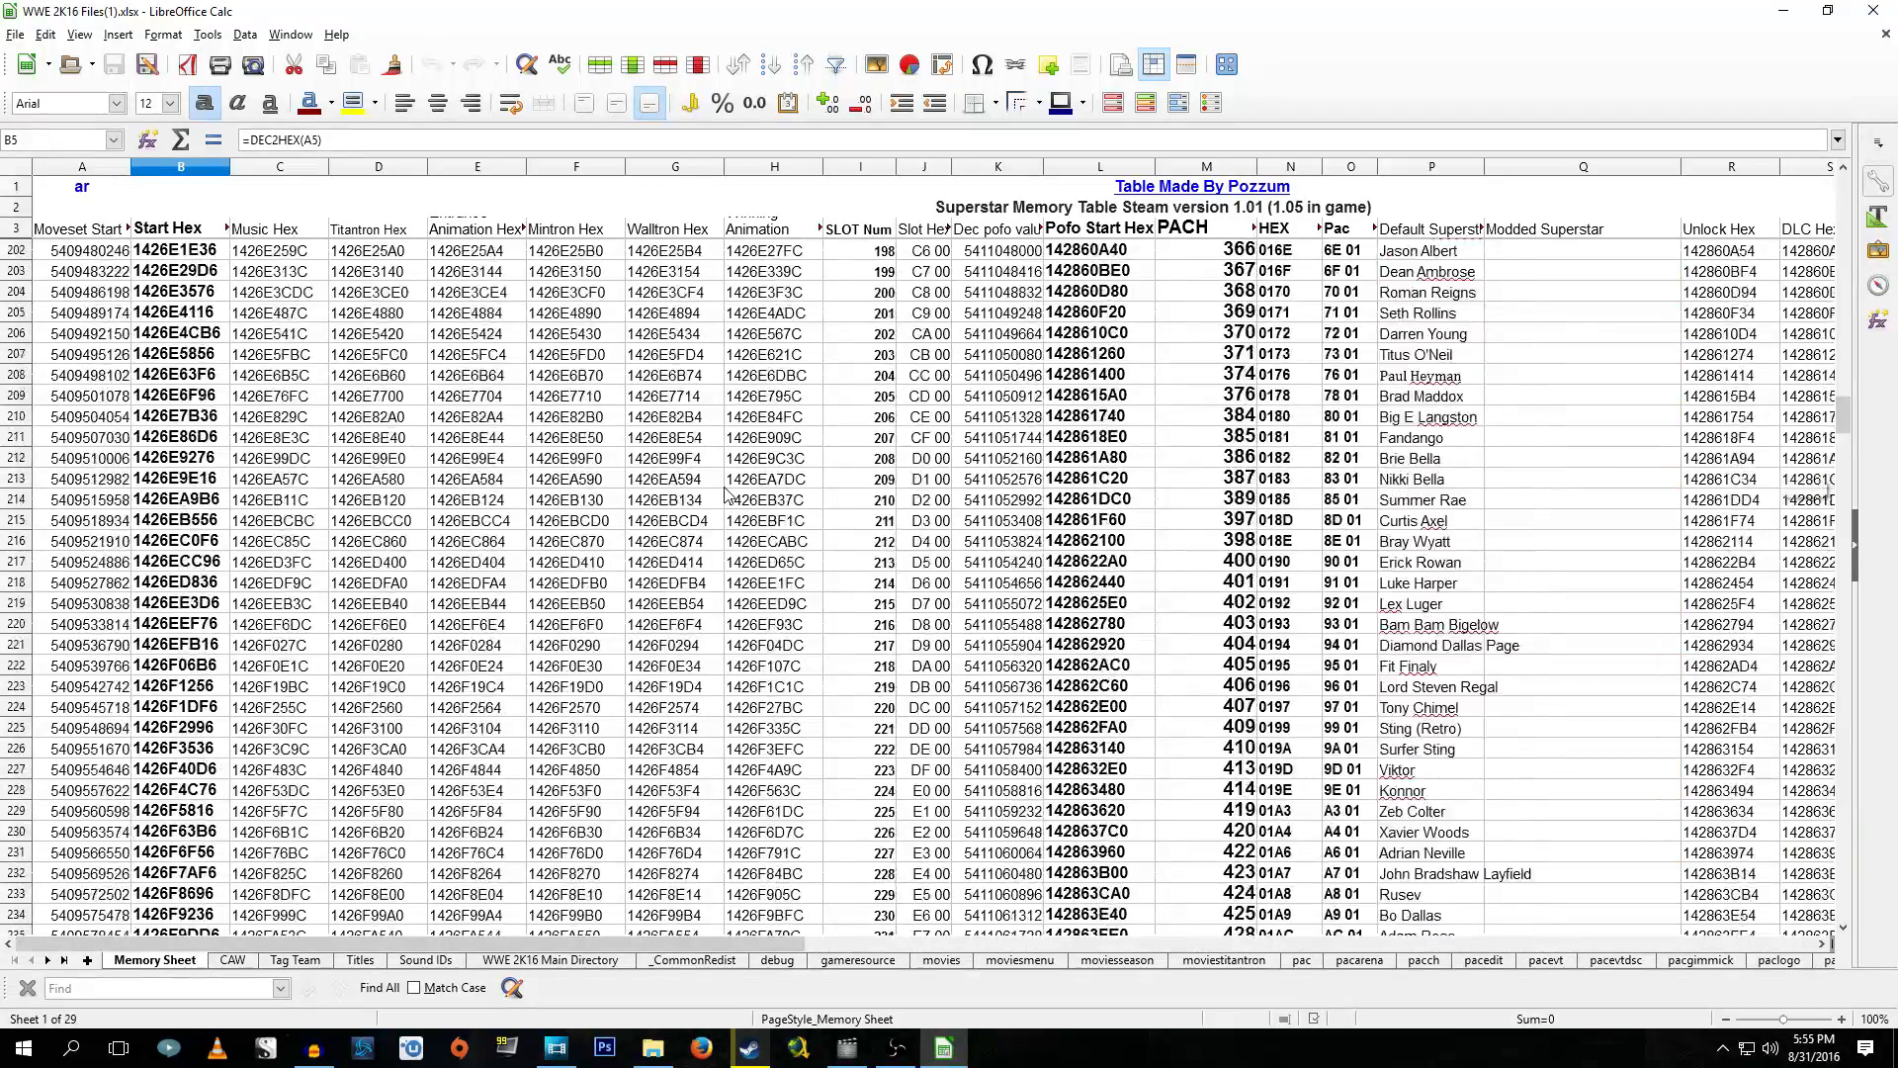
{"action": "scroll", "coordinate": [727, 492], "scroll_direction": "down", "scroll_amount": 10}
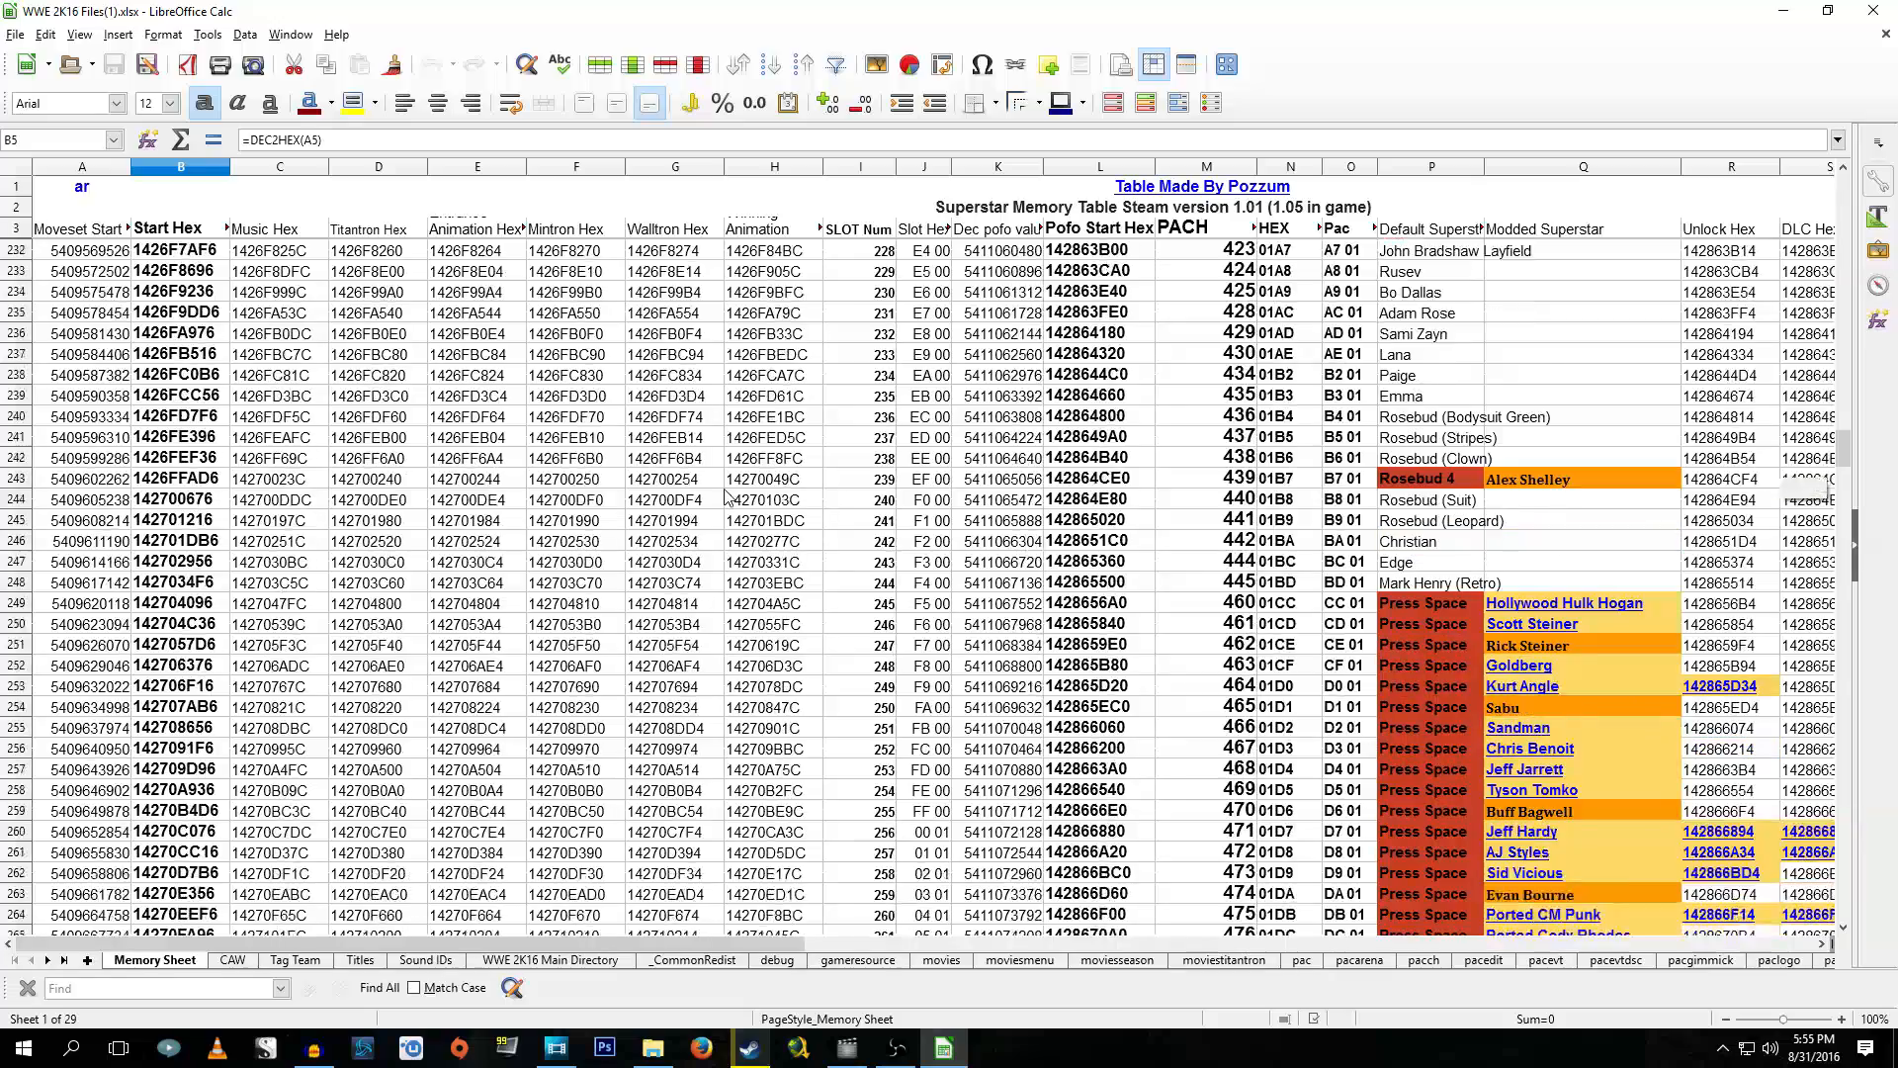
{"action": "scroll", "coordinate": [726, 499], "scroll_direction": "down", "scroll_amount": 8}
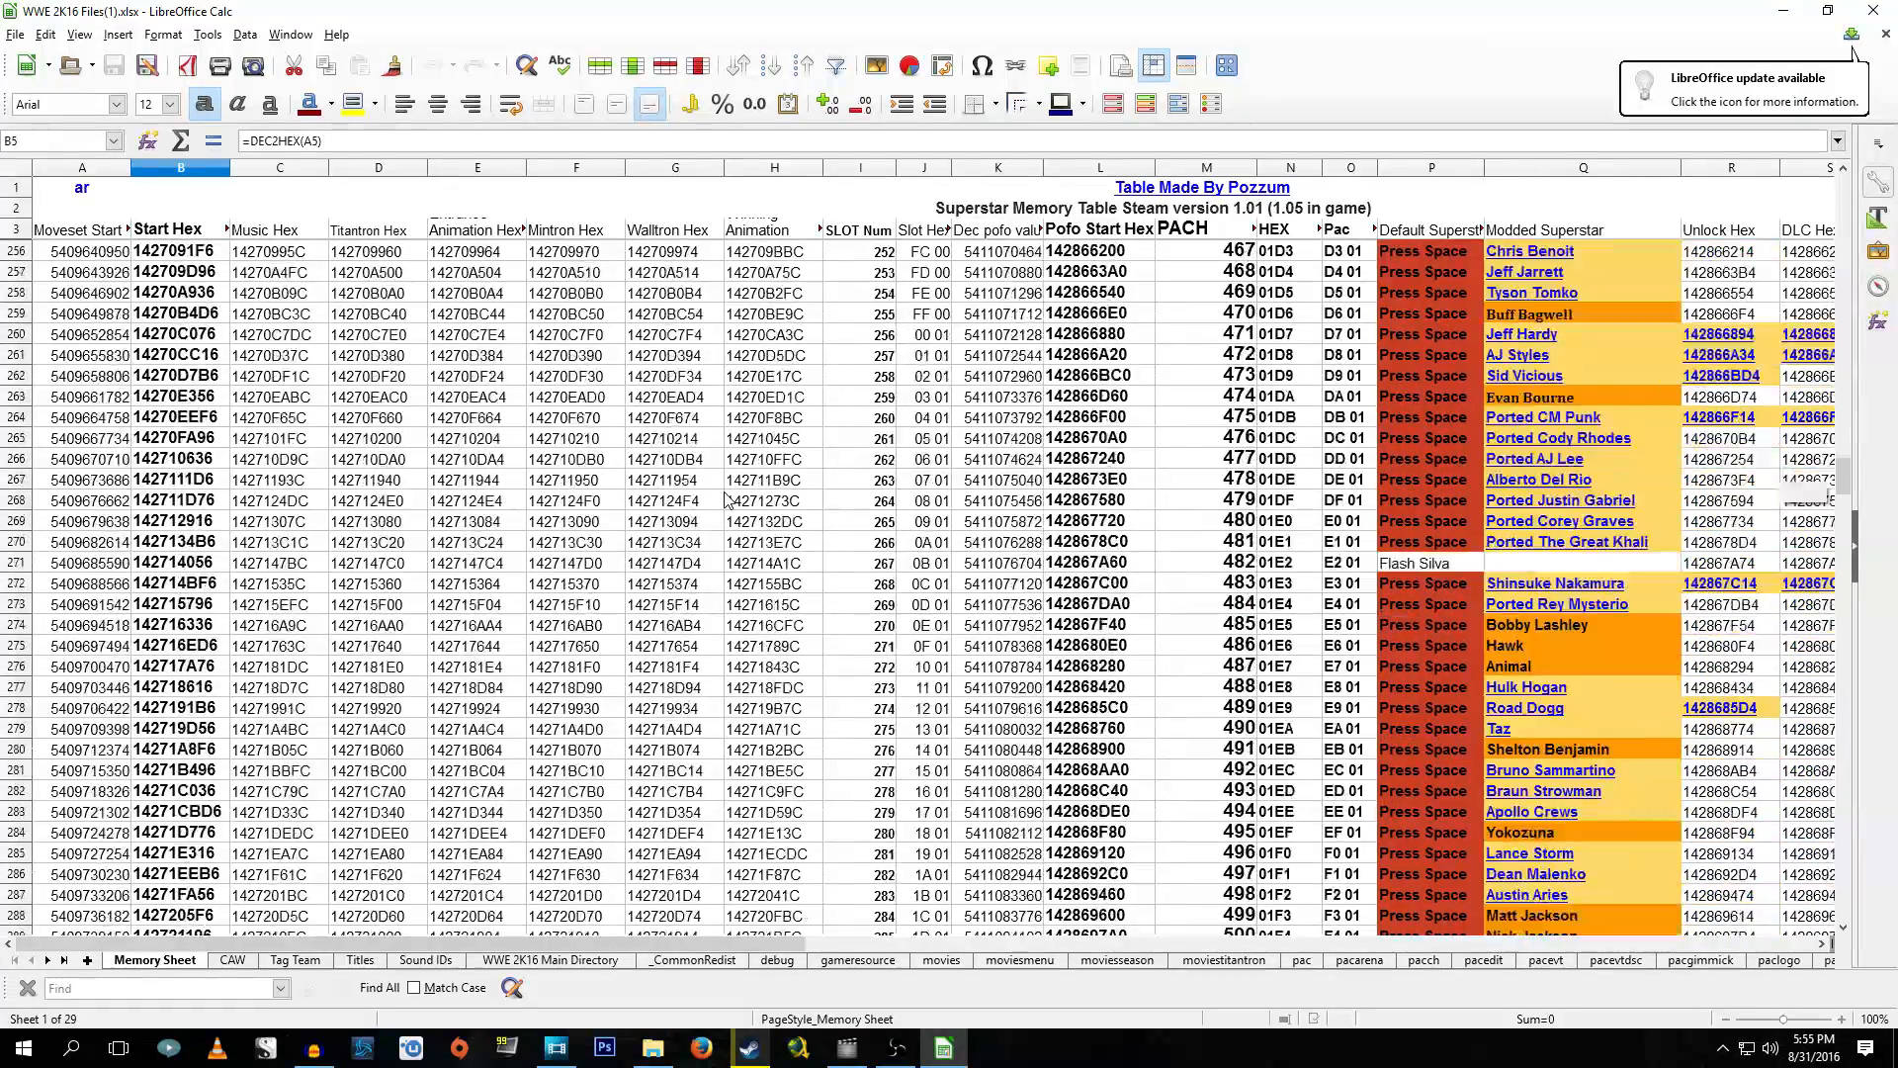
{"action": "scroll", "coordinate": [727, 500], "scroll_direction": "down", "scroll_amount": 8}
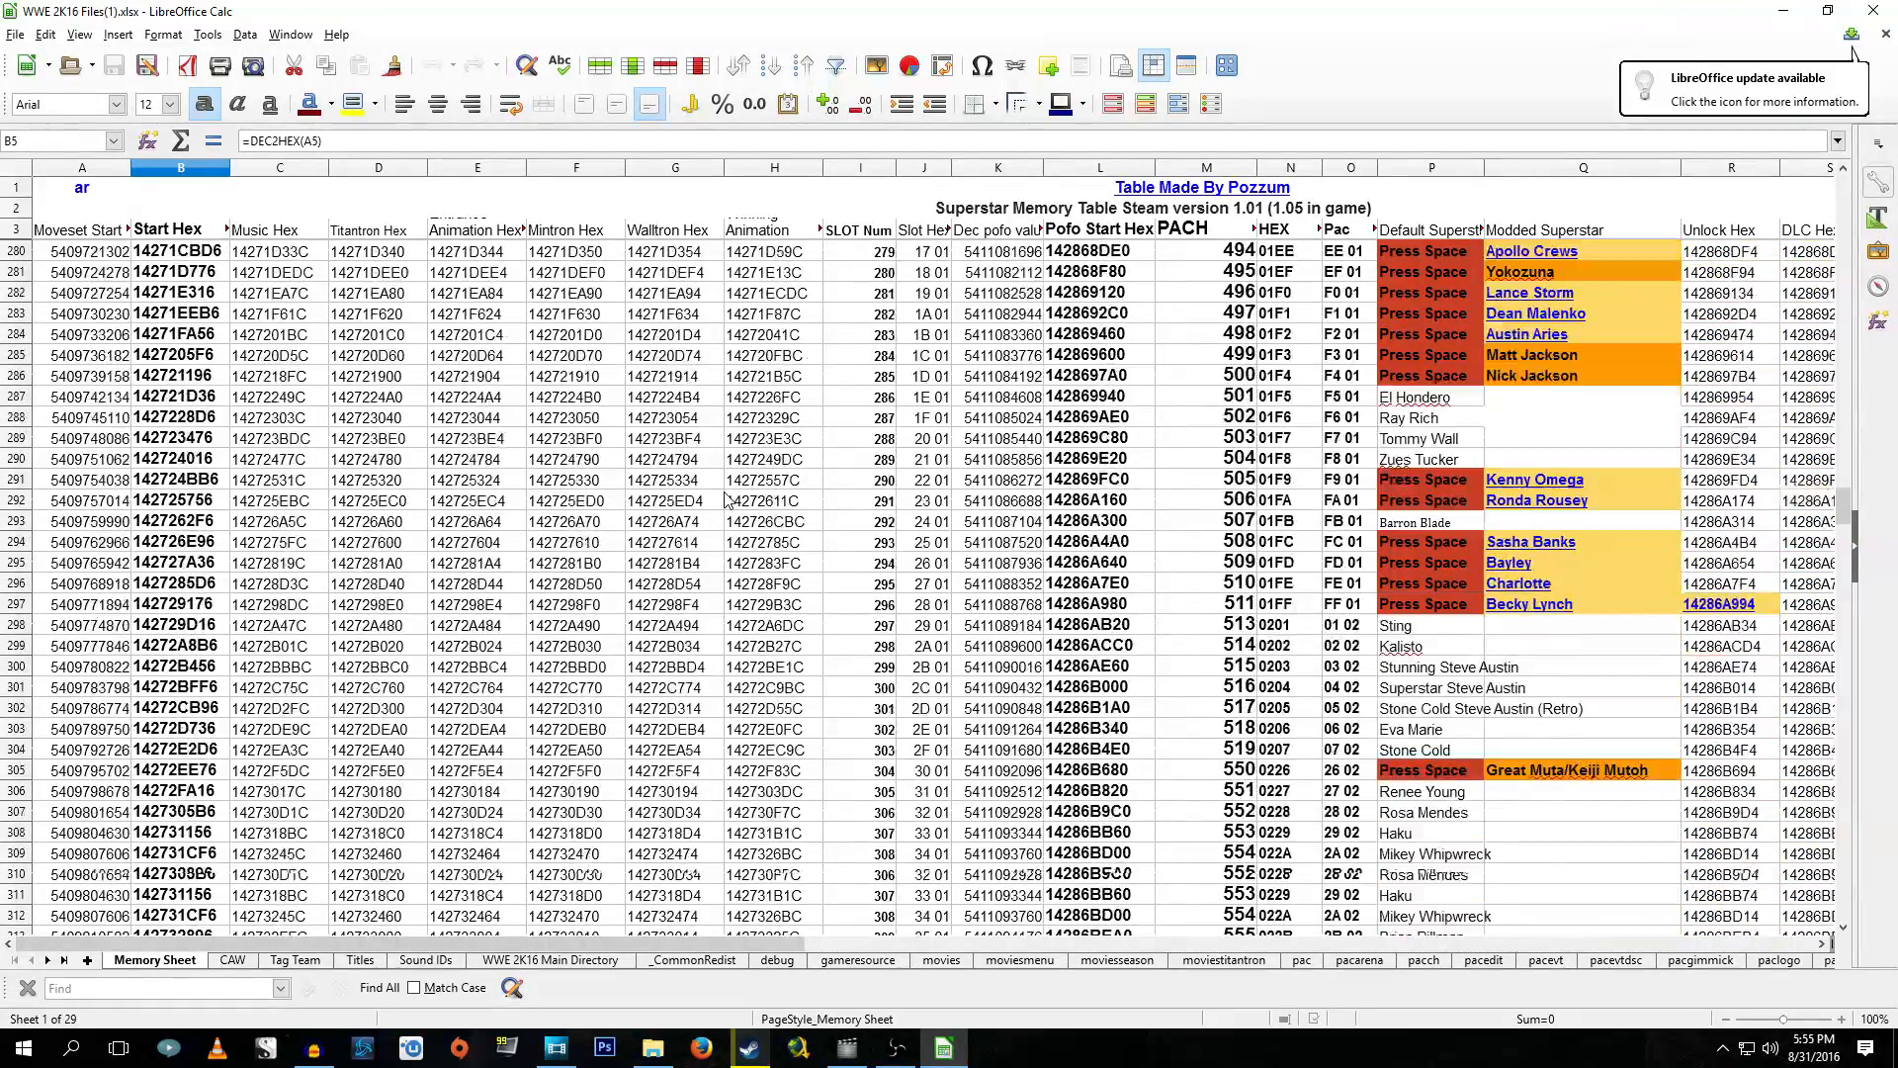
{"action": "scroll", "coordinate": [726, 499], "scroll_direction": "down", "scroll_amount": 6}
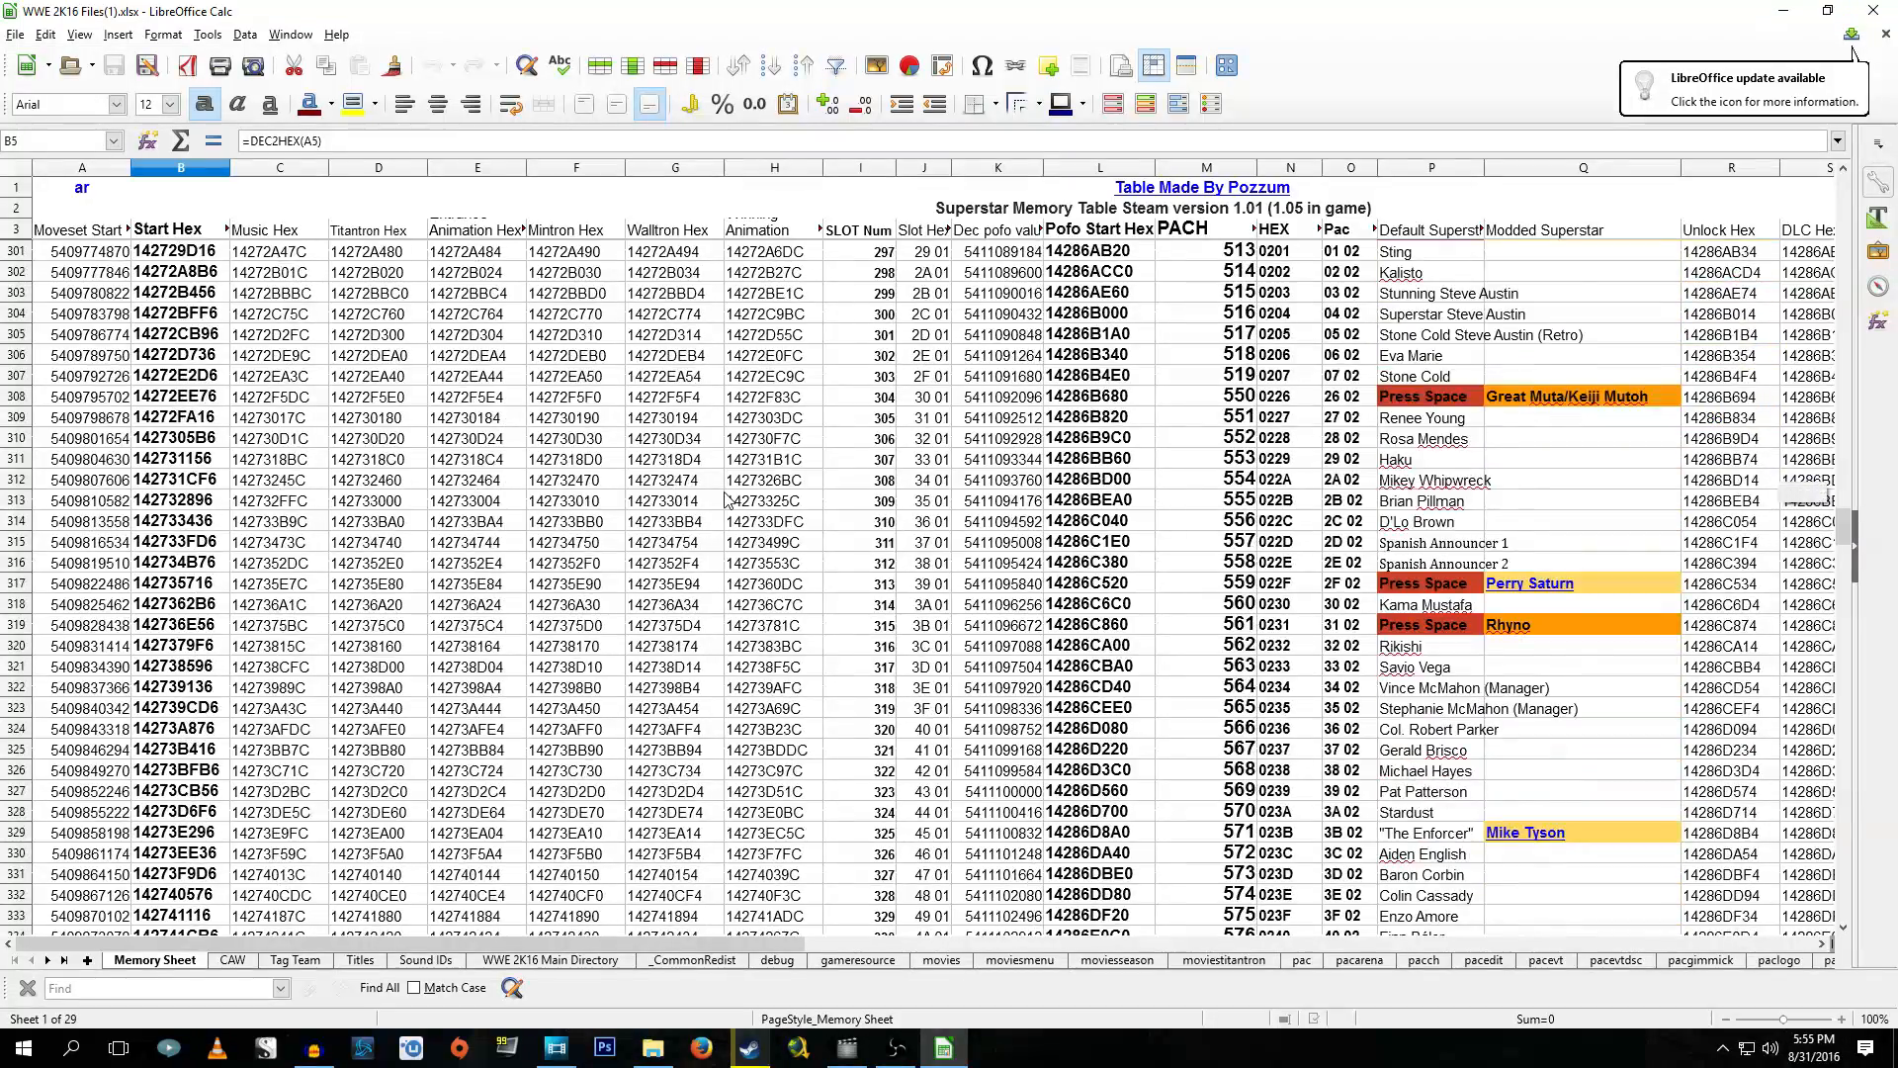
{"action": "scroll", "coordinate": [727, 499], "scroll_direction": "down", "scroll_amount": 2}
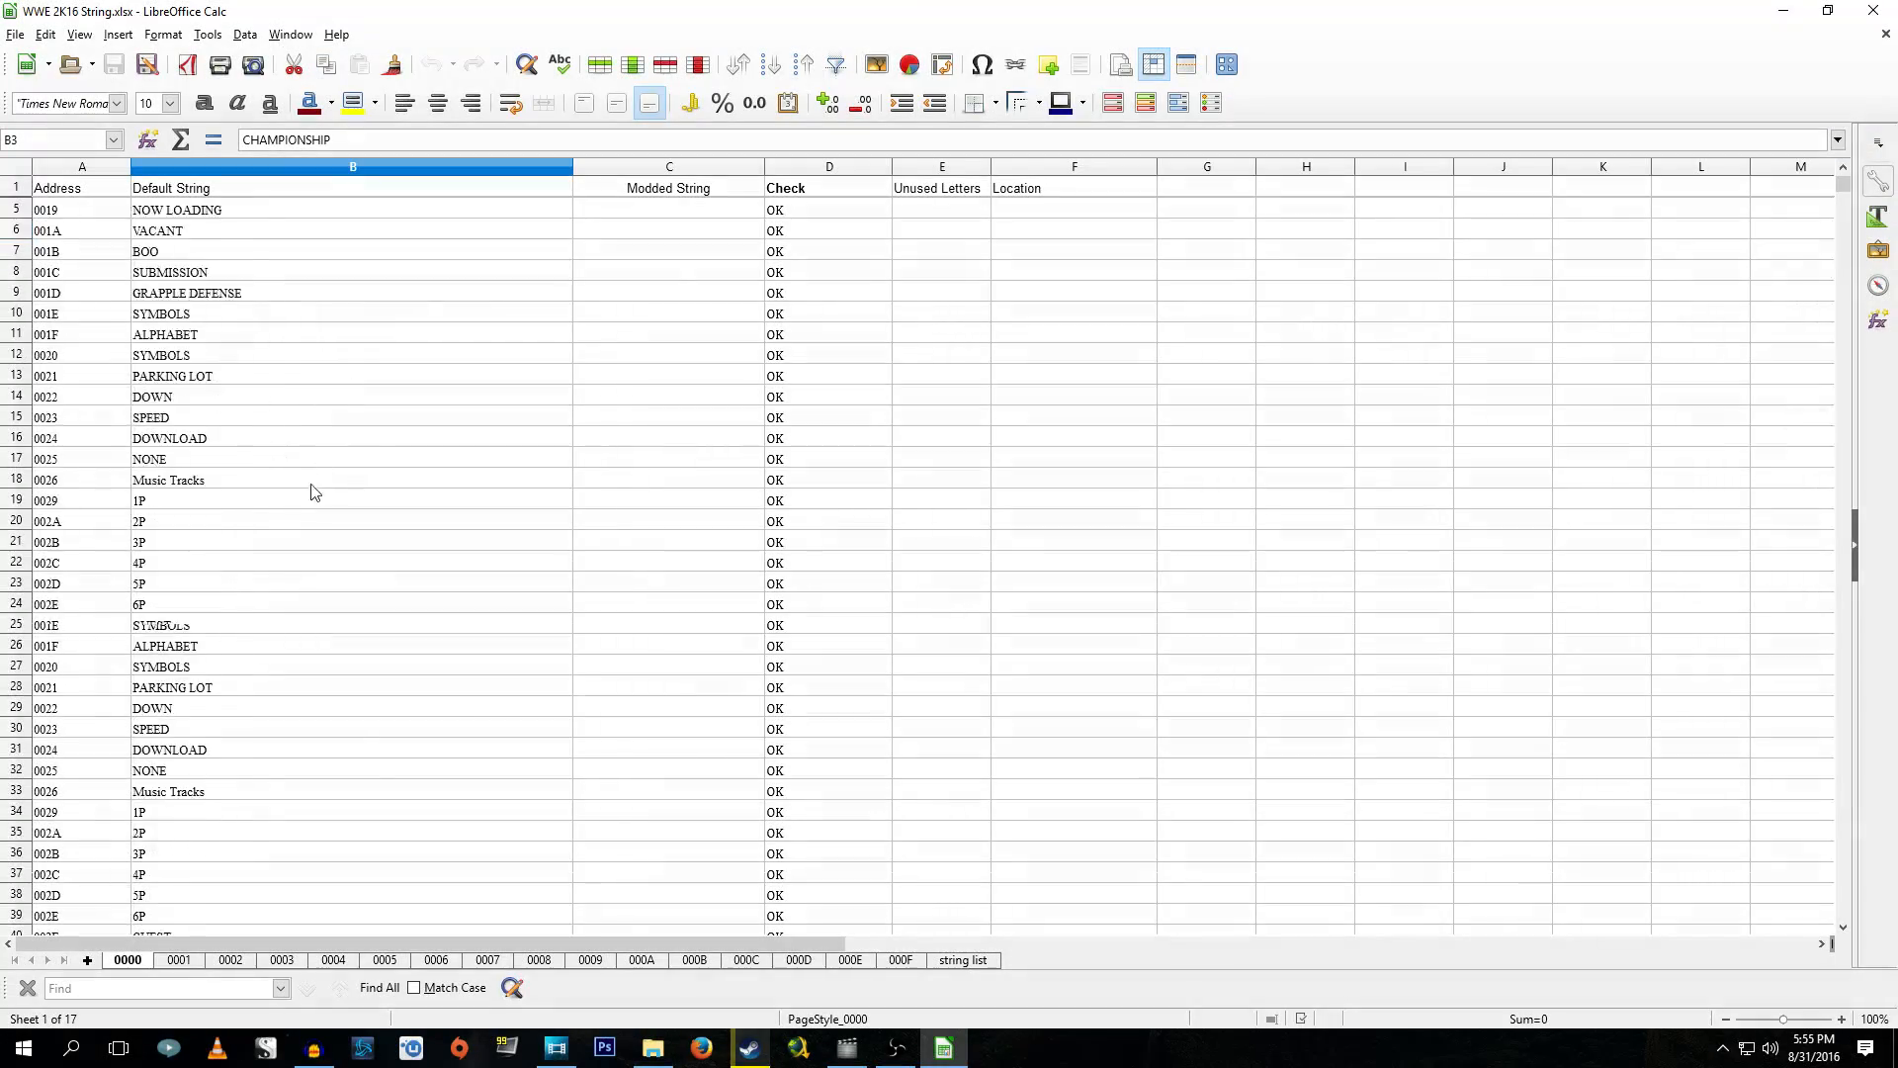
Examine the addresses and default strings on sheet 0000 of WWE 2K16 String.xlsx.
{"action": "scroll", "coordinate": [351, 507], "scroll_direction": "down", "scroll_amount": 20}
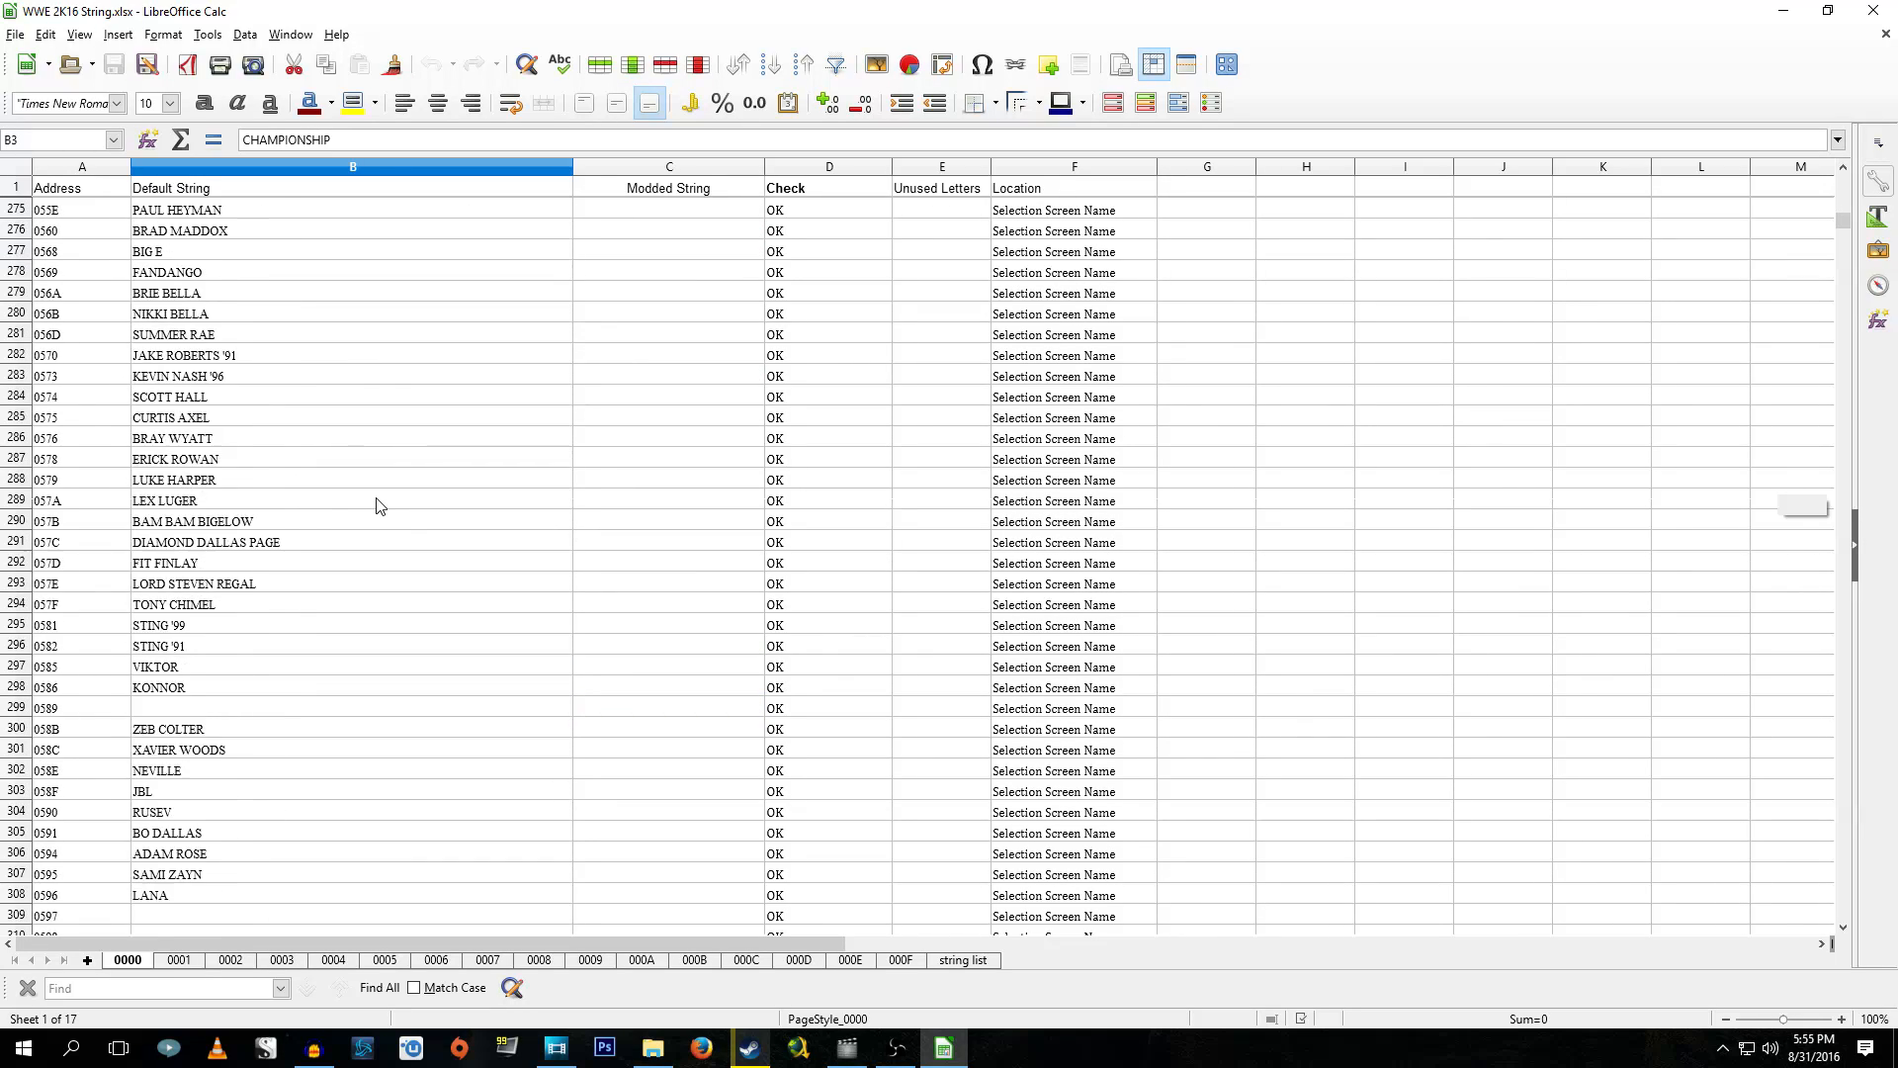
{"action": "scroll", "coordinate": [374, 503], "scroll_direction": "down", "scroll_amount": 8}
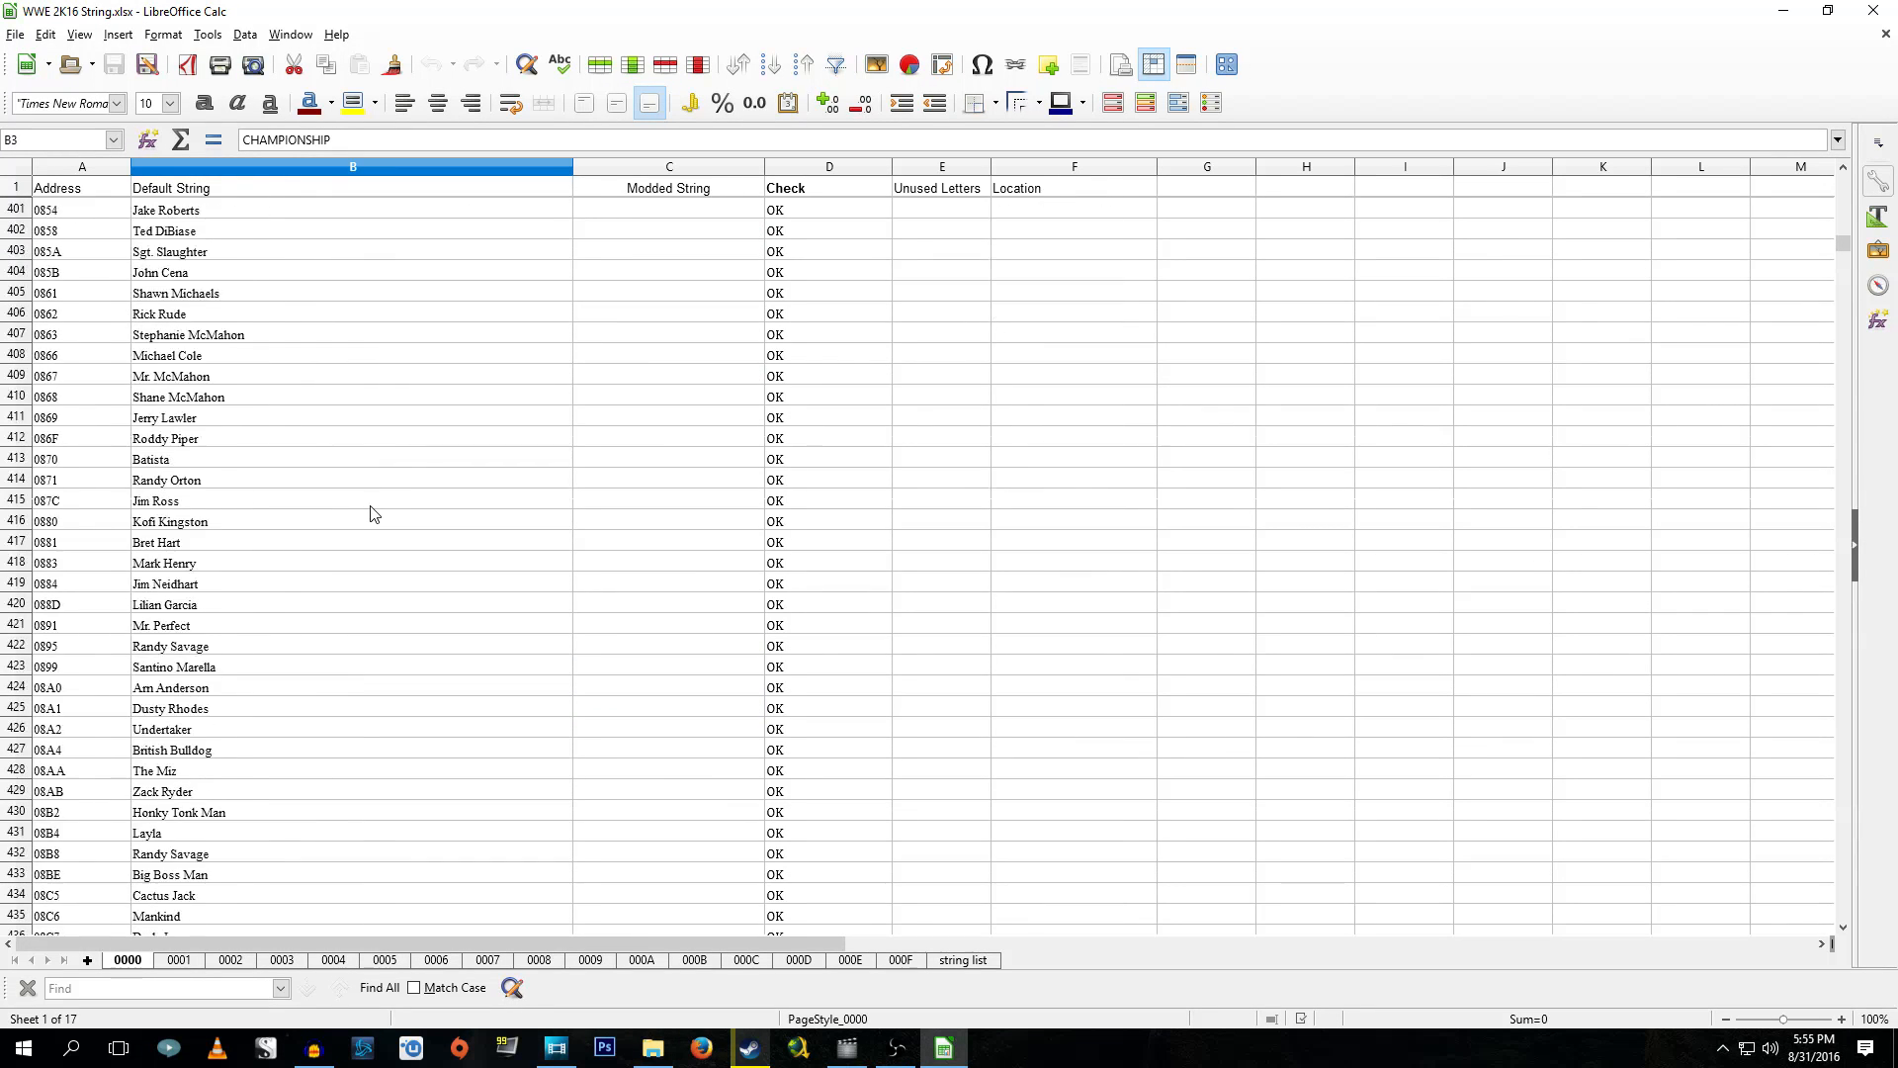
{"action": "scroll", "coordinate": [374, 520], "scroll_direction": "down", "scroll_amount": 17}
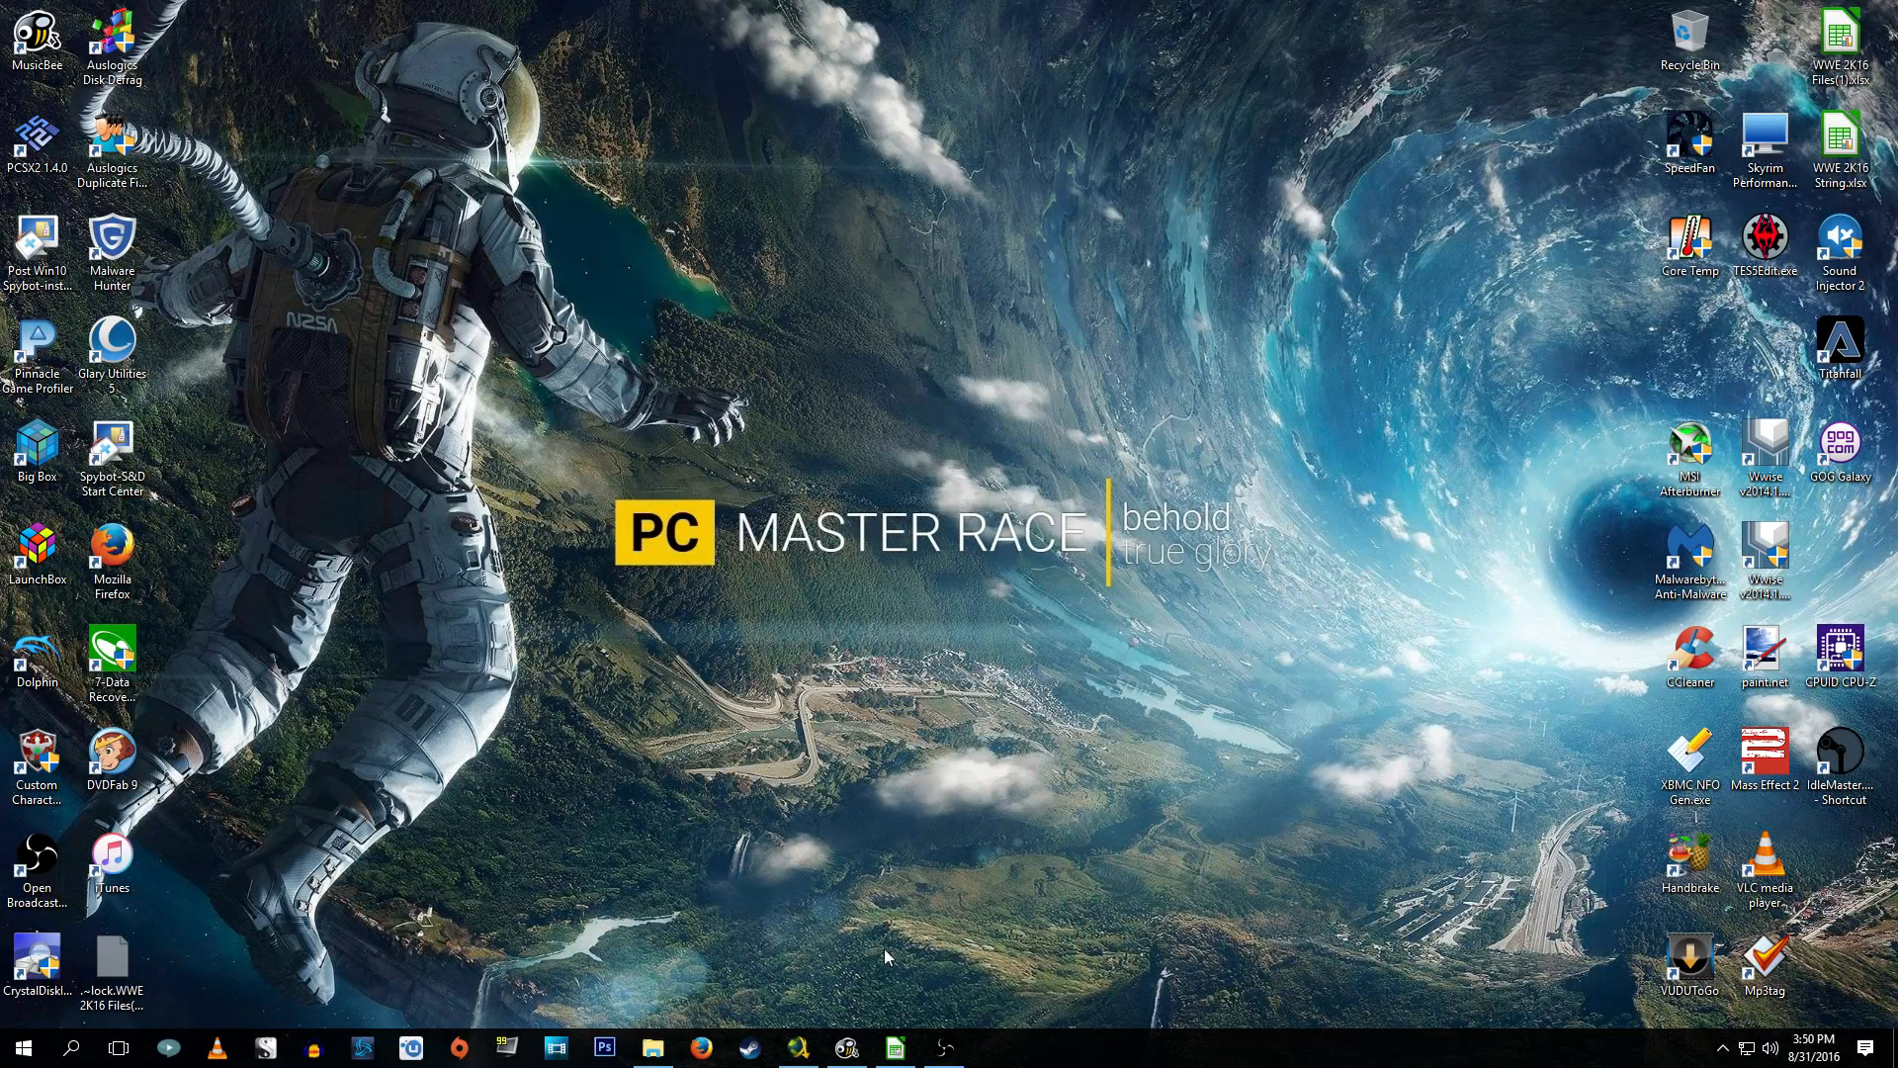
Check the .pac file names in the NXT Pack folder and review the Press Space slots in the Memory Sheet.
{"action": "left_click", "coordinate": [651, 1045]}
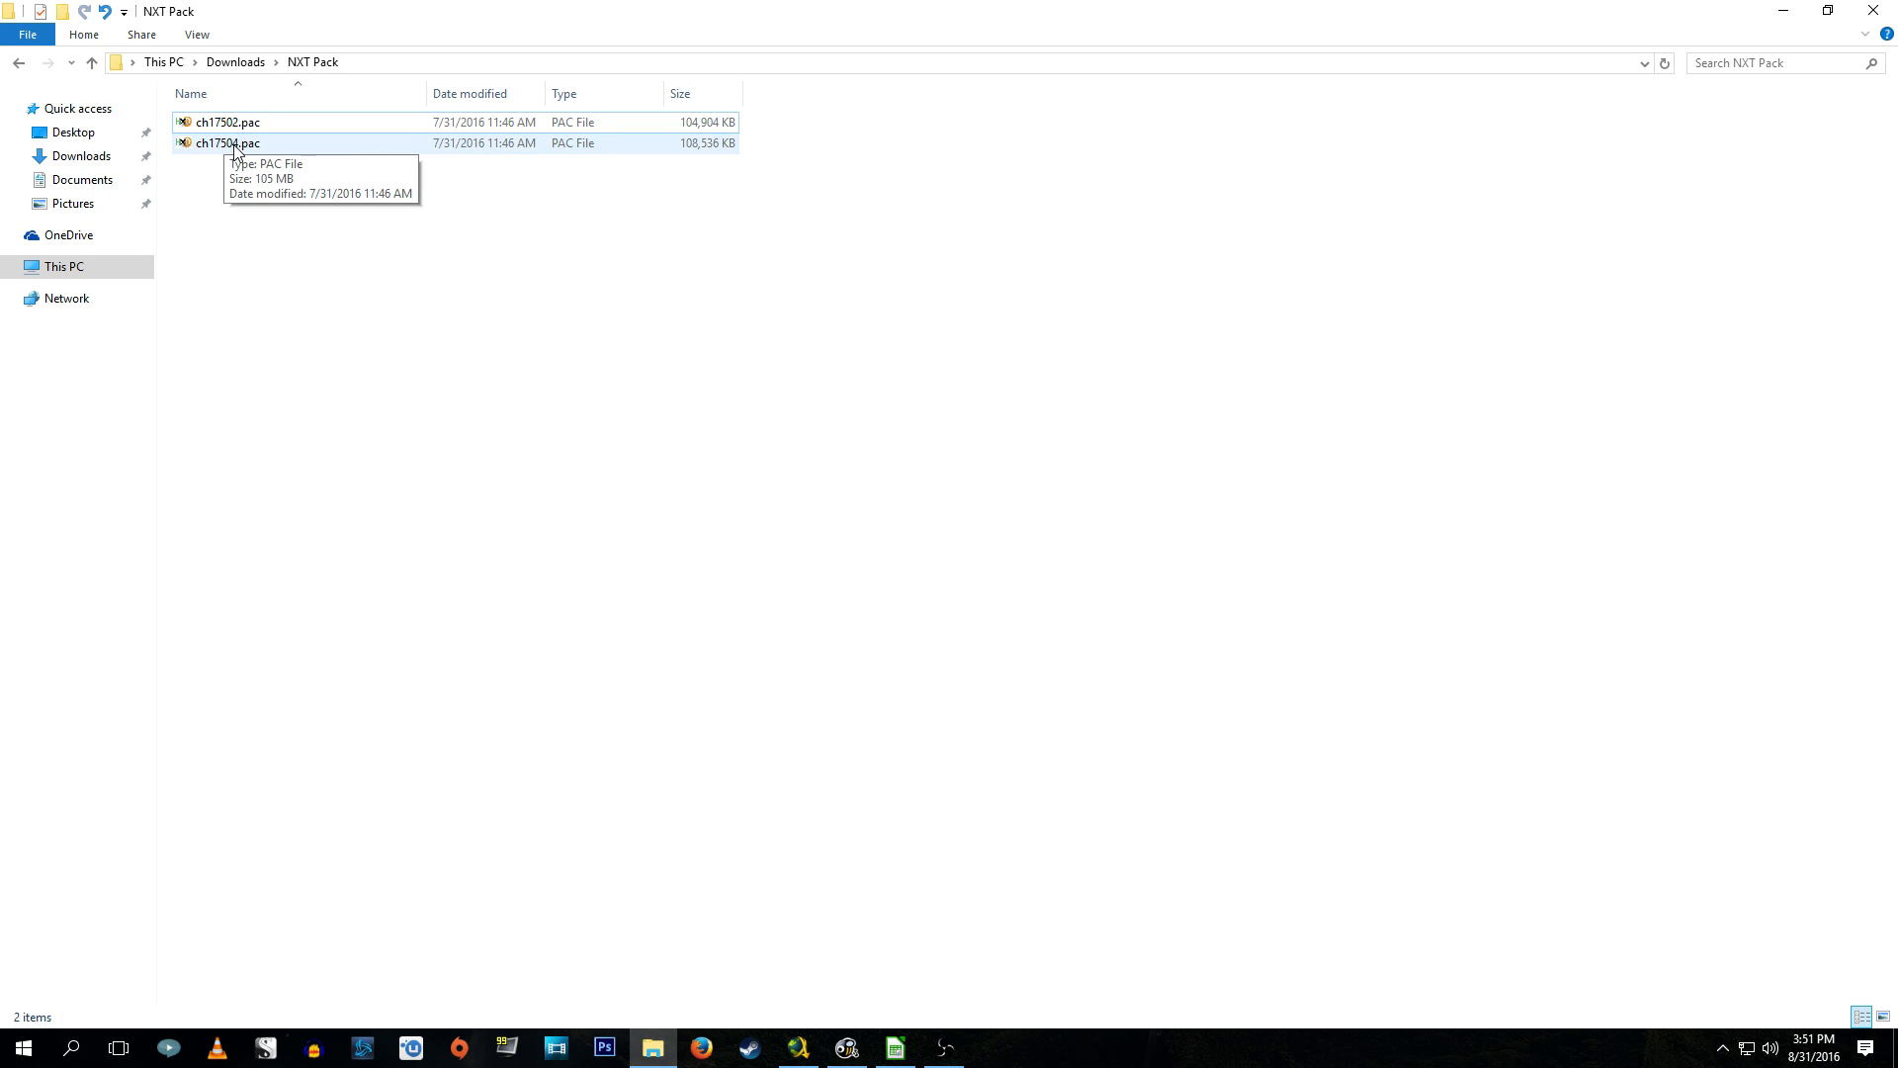
{"action": "key", "text": "alt+Tab"}
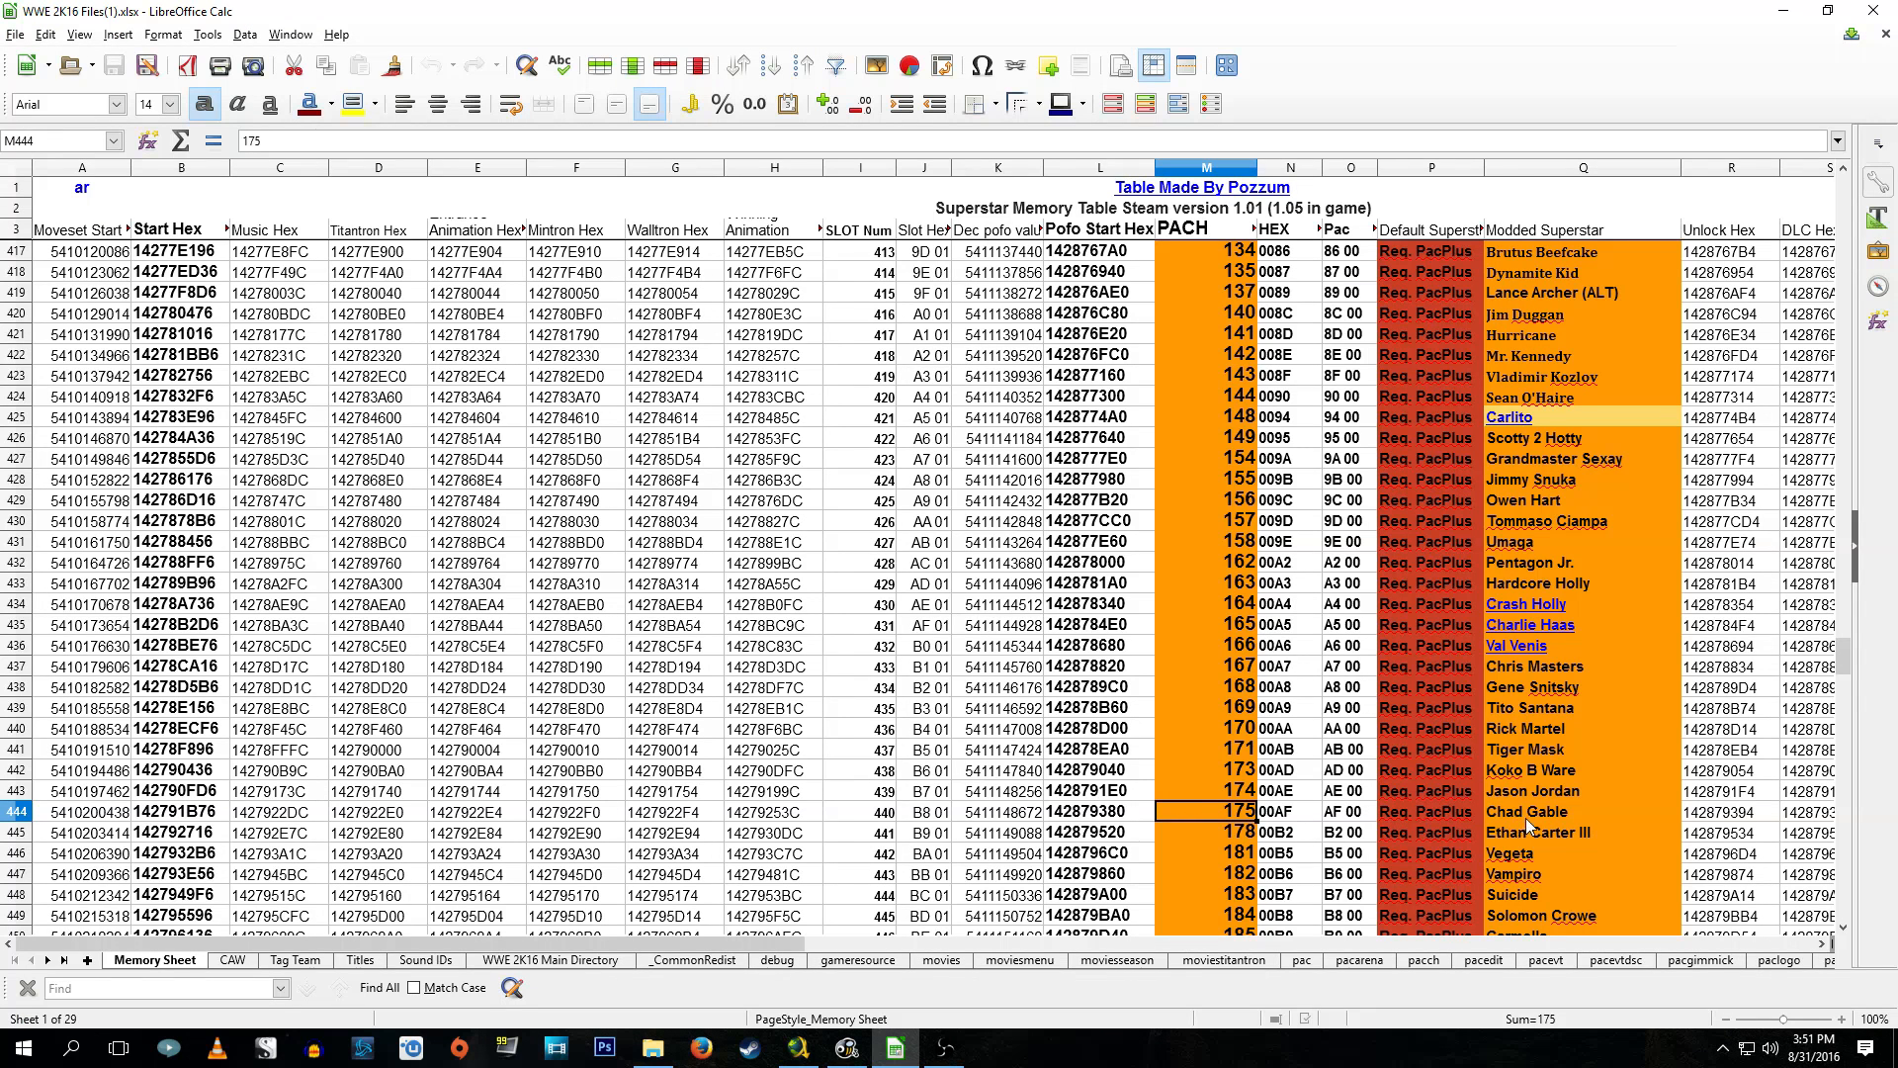
{"action": "scroll", "coordinate": [1276, 652], "scroll_direction": "up", "scroll_amount": 14}
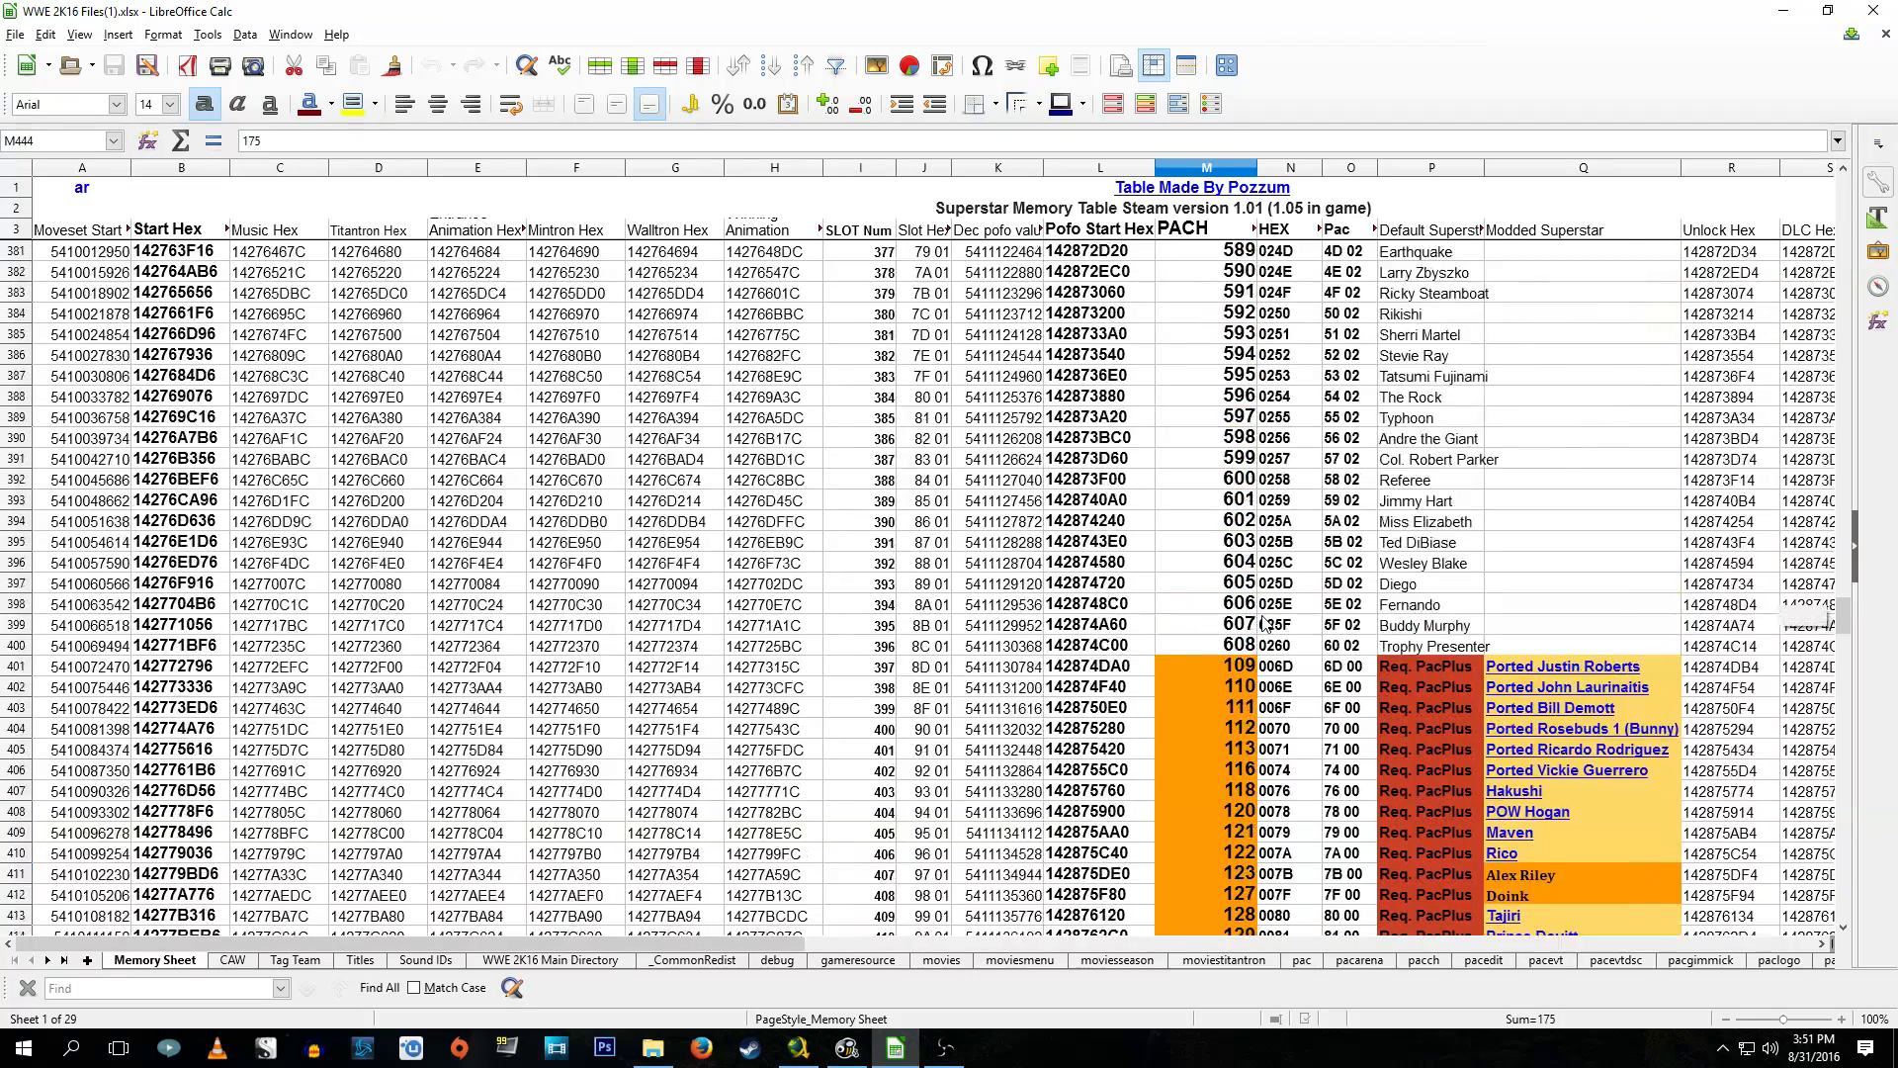
{"action": "scroll", "coordinate": [1263, 621], "scroll_direction": "up", "scroll_amount": 12}
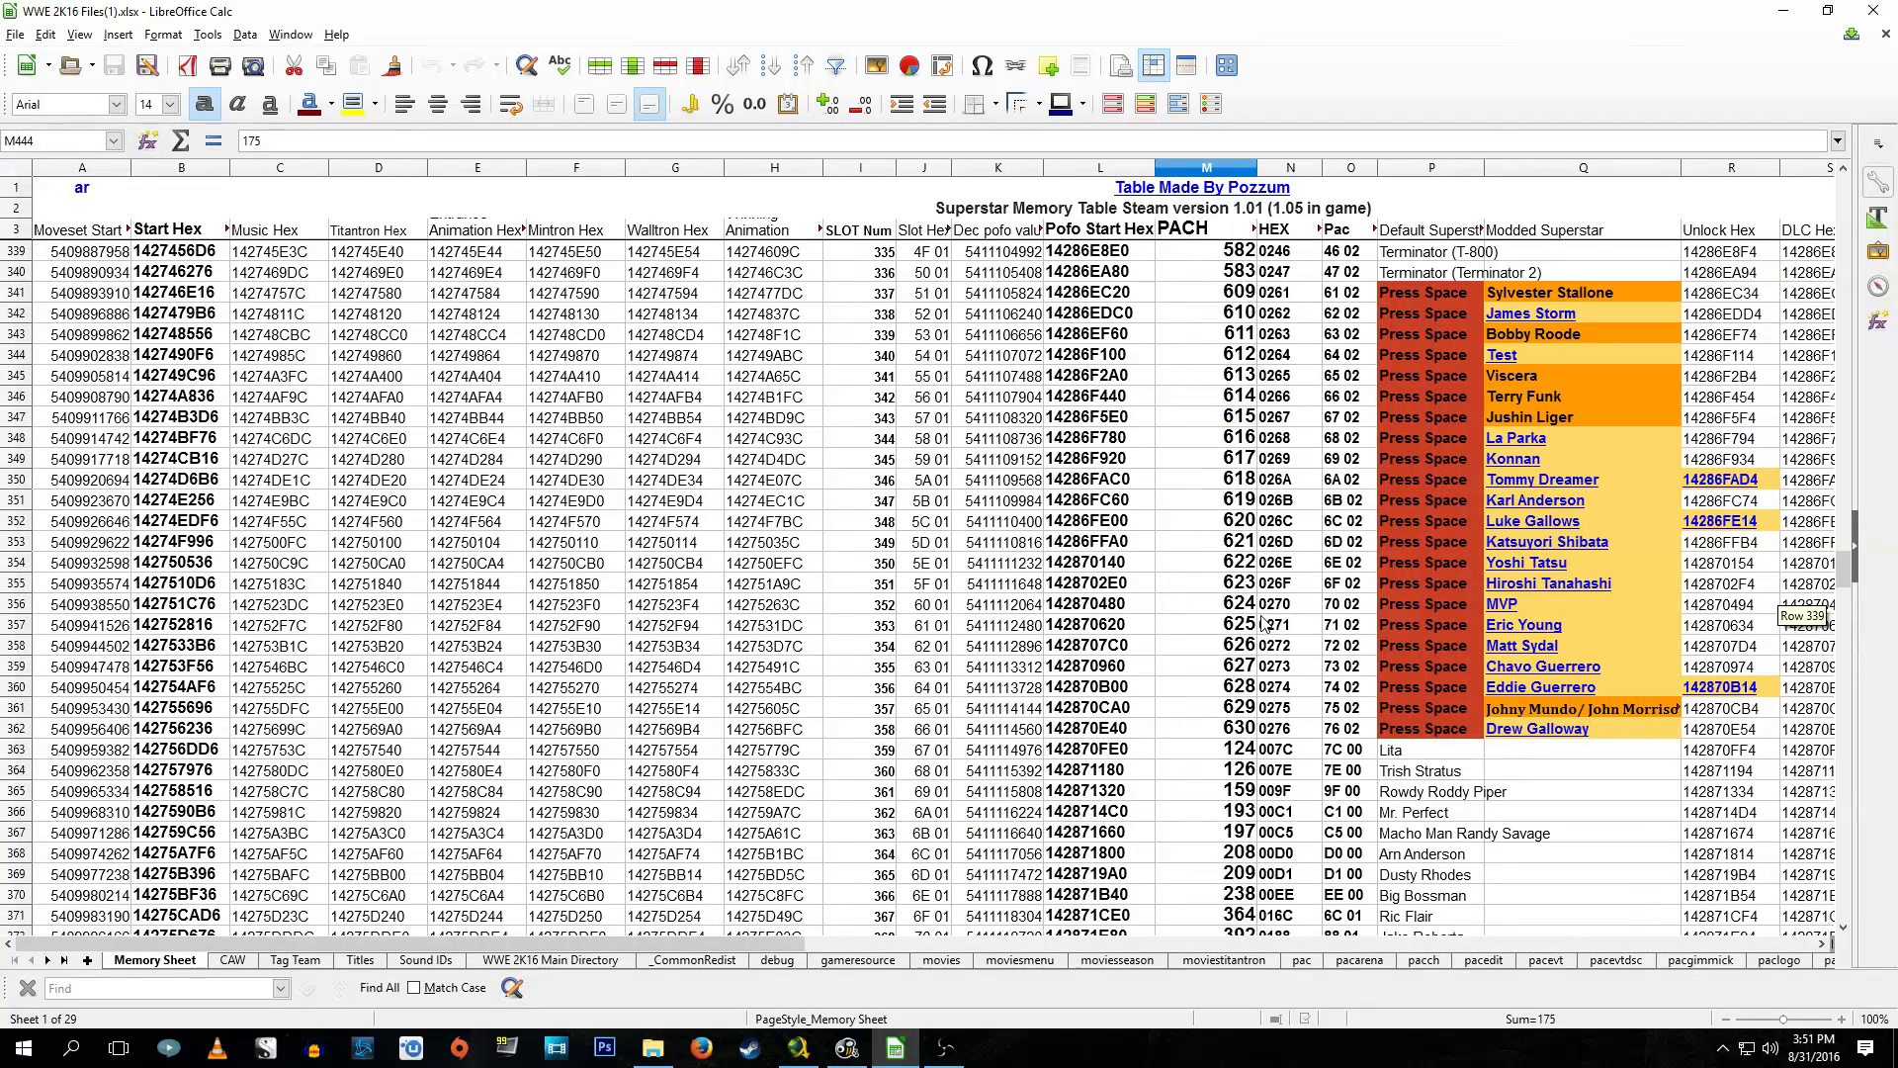
{"action": "scroll", "coordinate": [1263, 621], "scroll_direction": "up", "scroll_amount": 12}
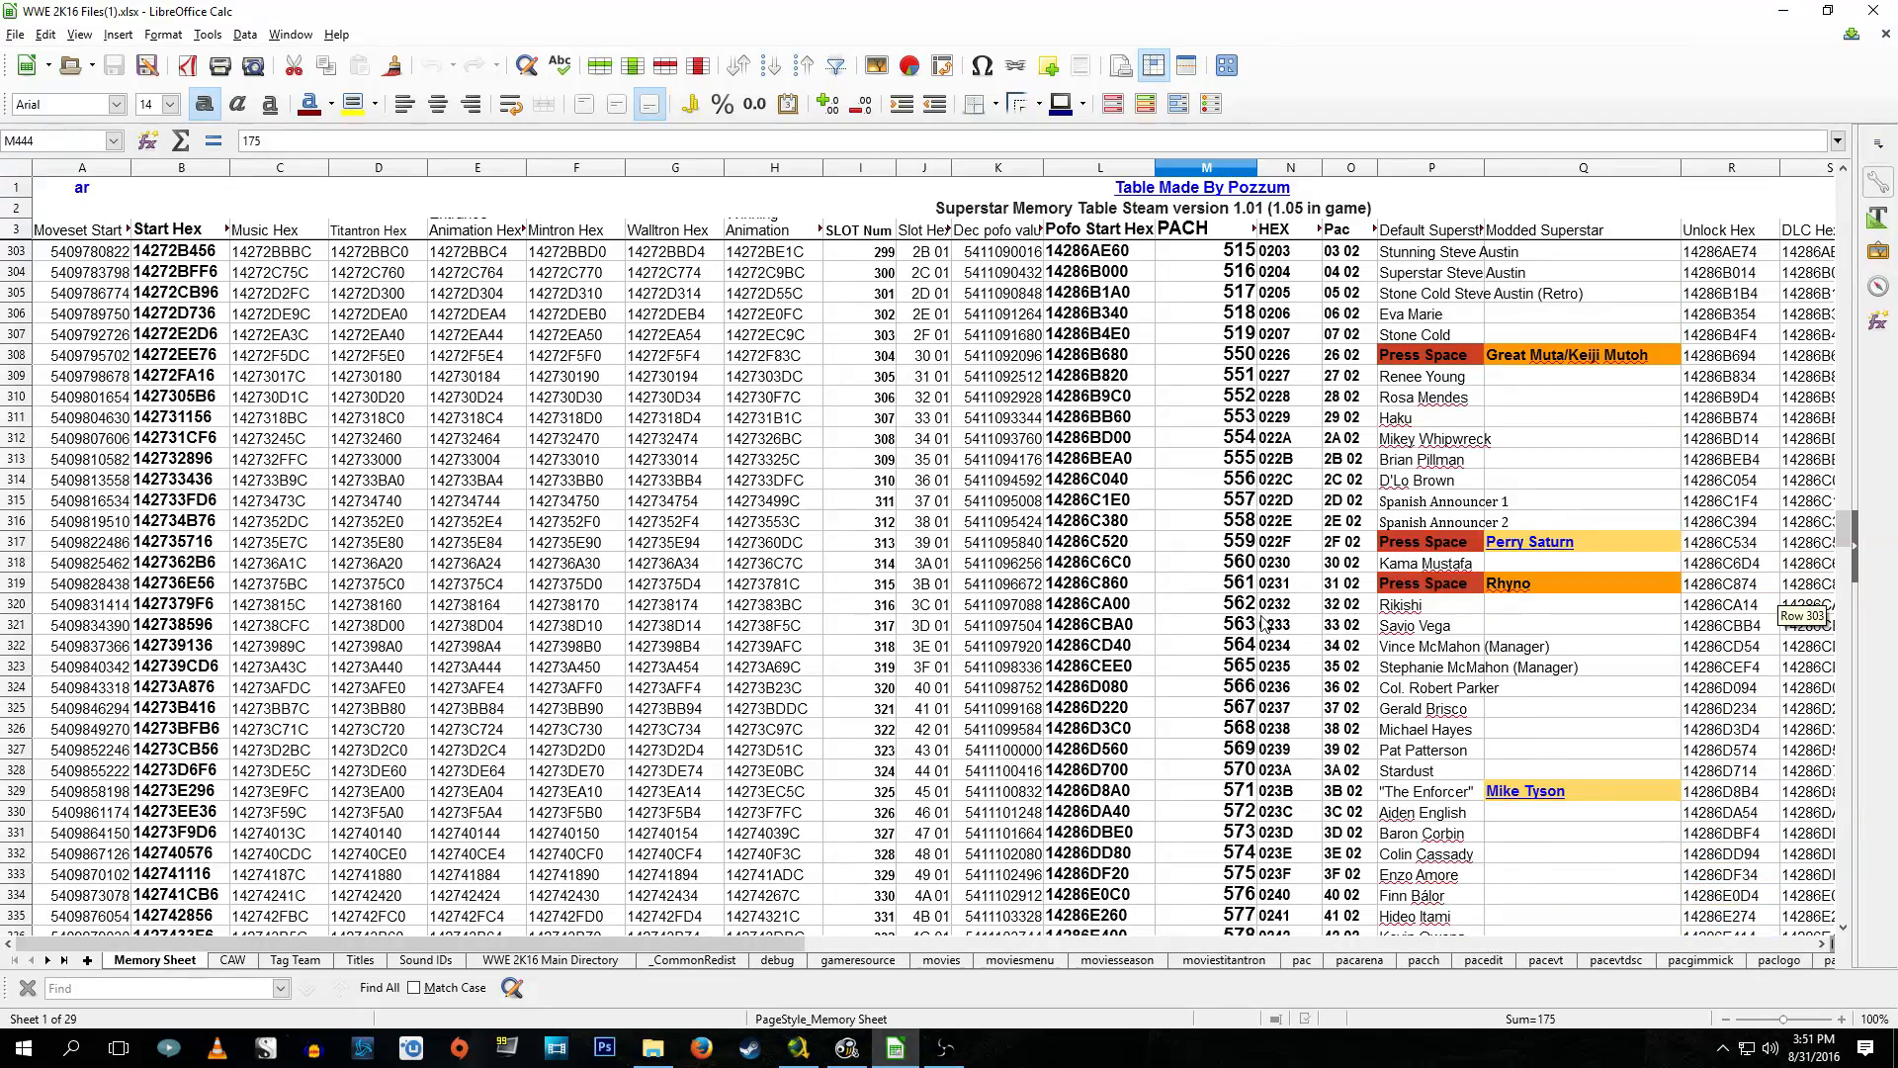
{"action": "scroll", "coordinate": [1263, 621], "scroll_direction": "up", "scroll_amount": 10}
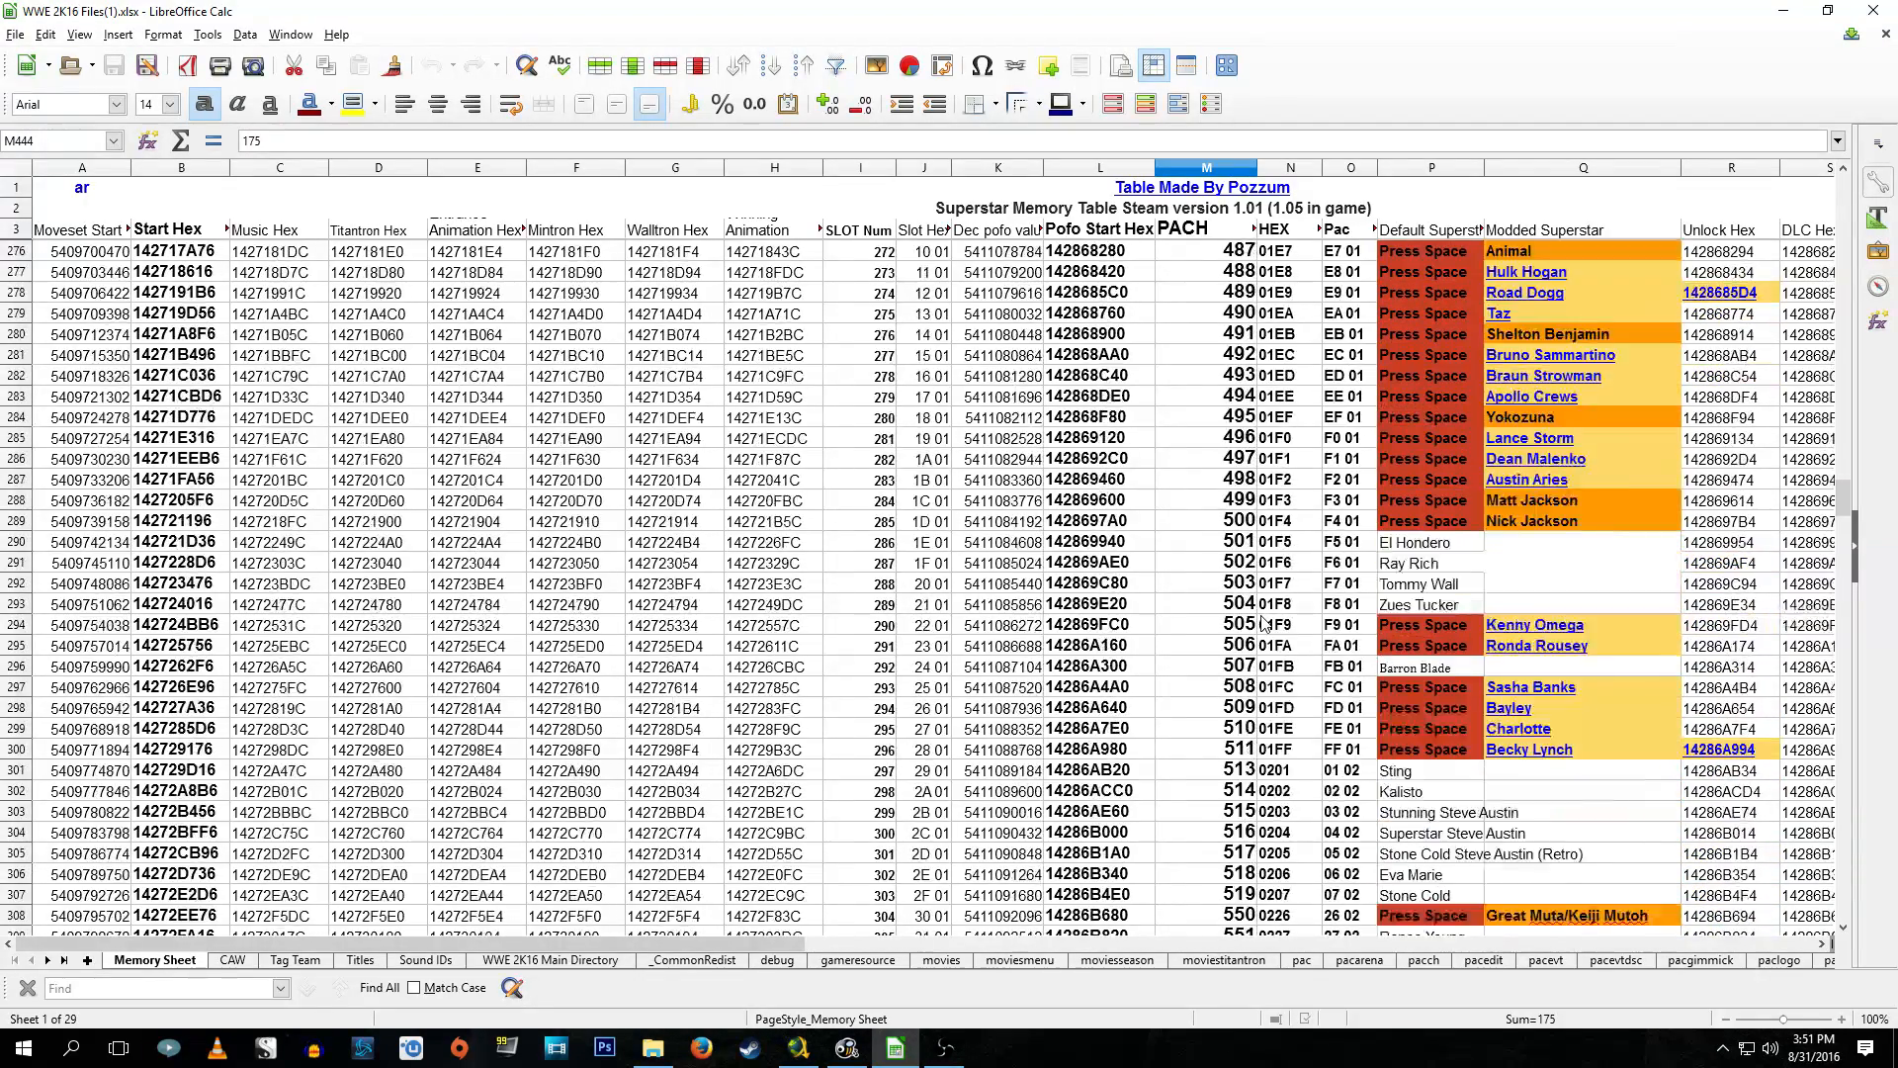
{"action": "scroll", "coordinate": [1264, 621], "scroll_direction": "up", "scroll_amount": 4}
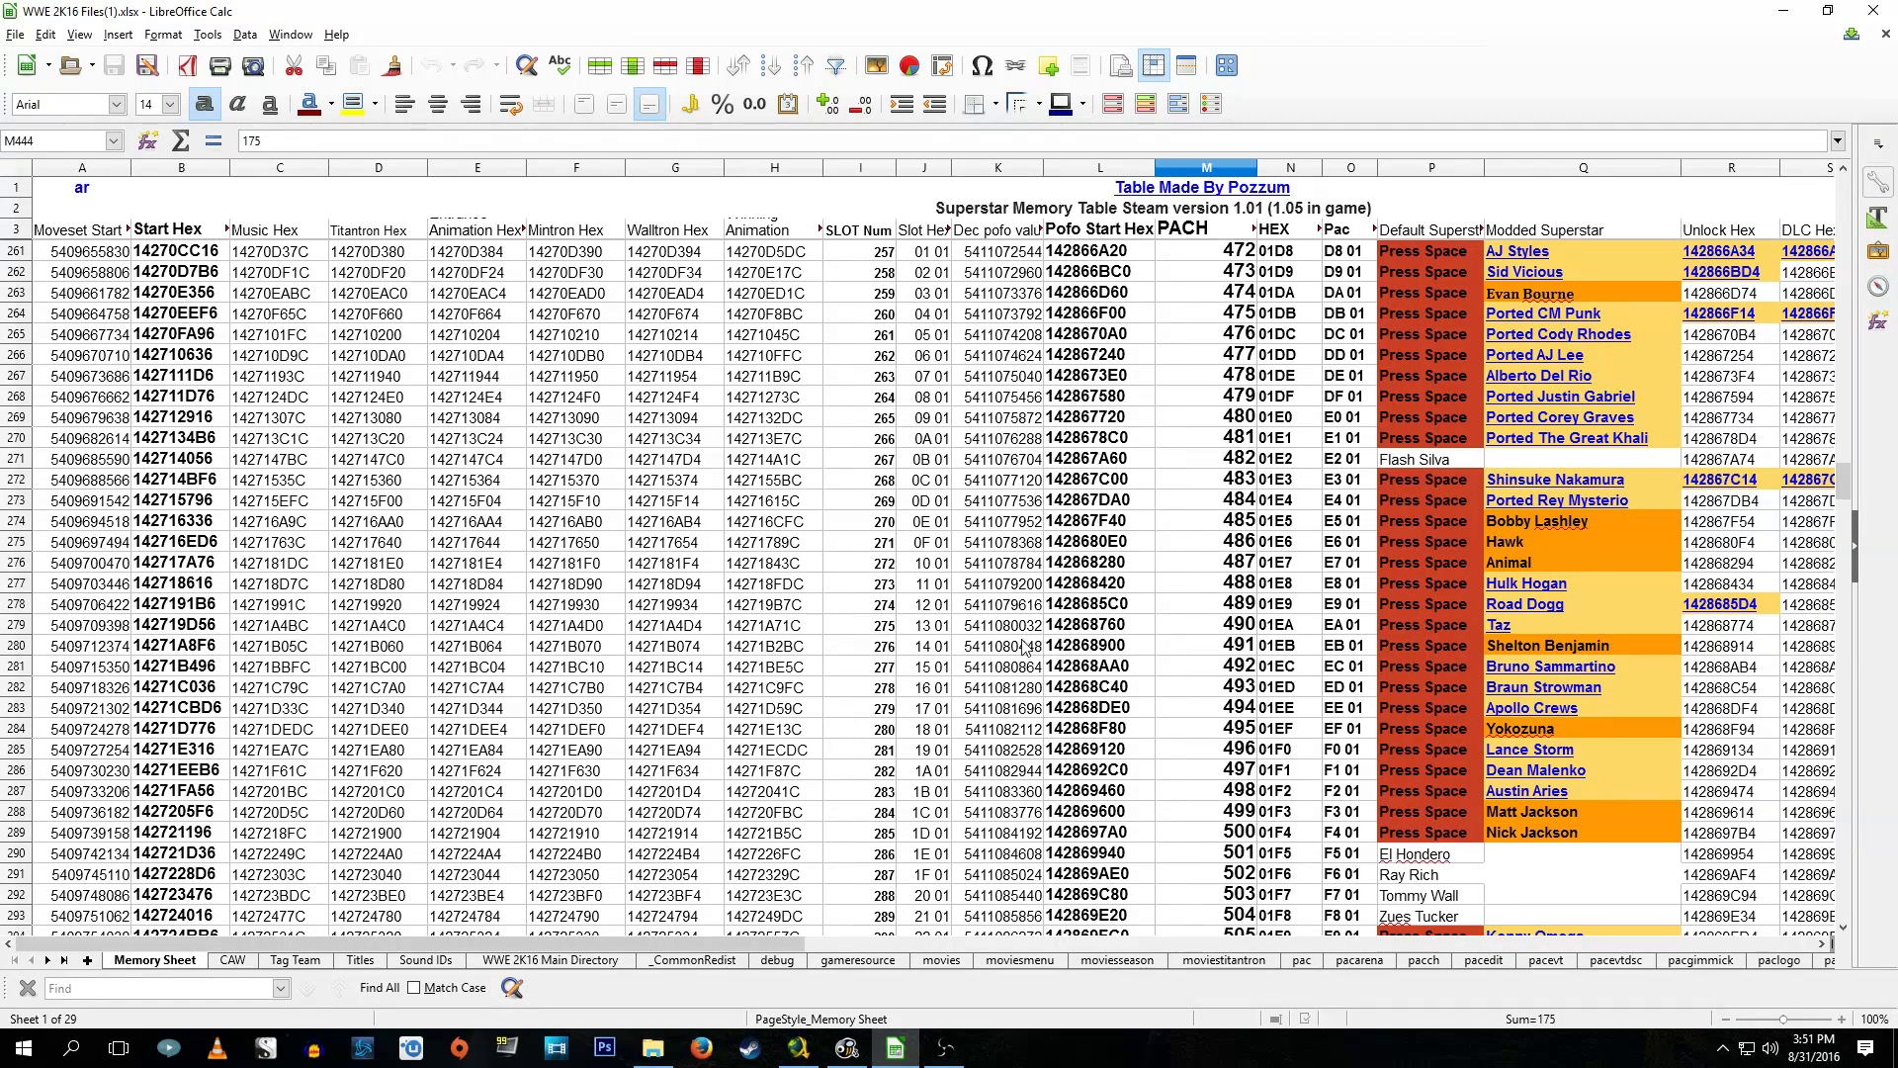
{"action": "scroll", "coordinate": [1026, 647], "scroll_direction": "up", "scroll_amount": 3}
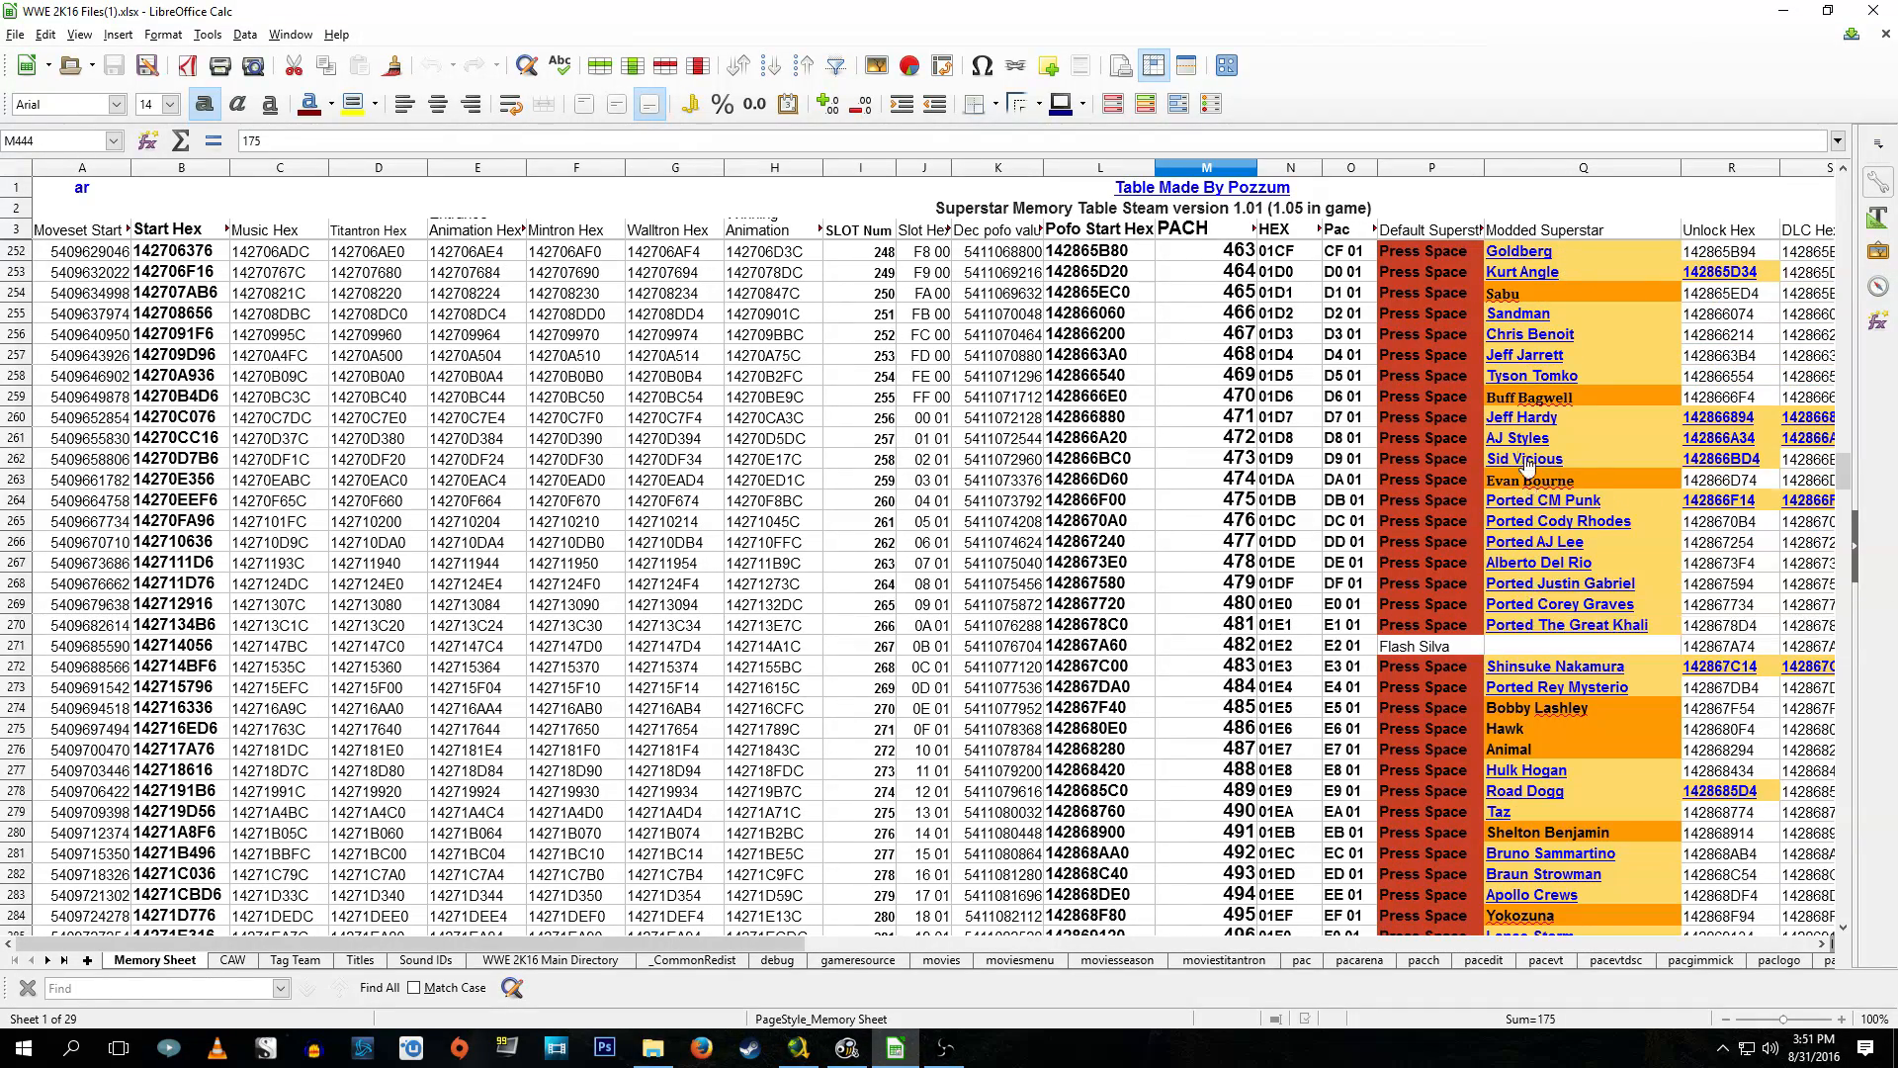
{"action": "scroll", "coordinate": [1332, 502], "scroll_direction": "up", "scroll_amount": 2}
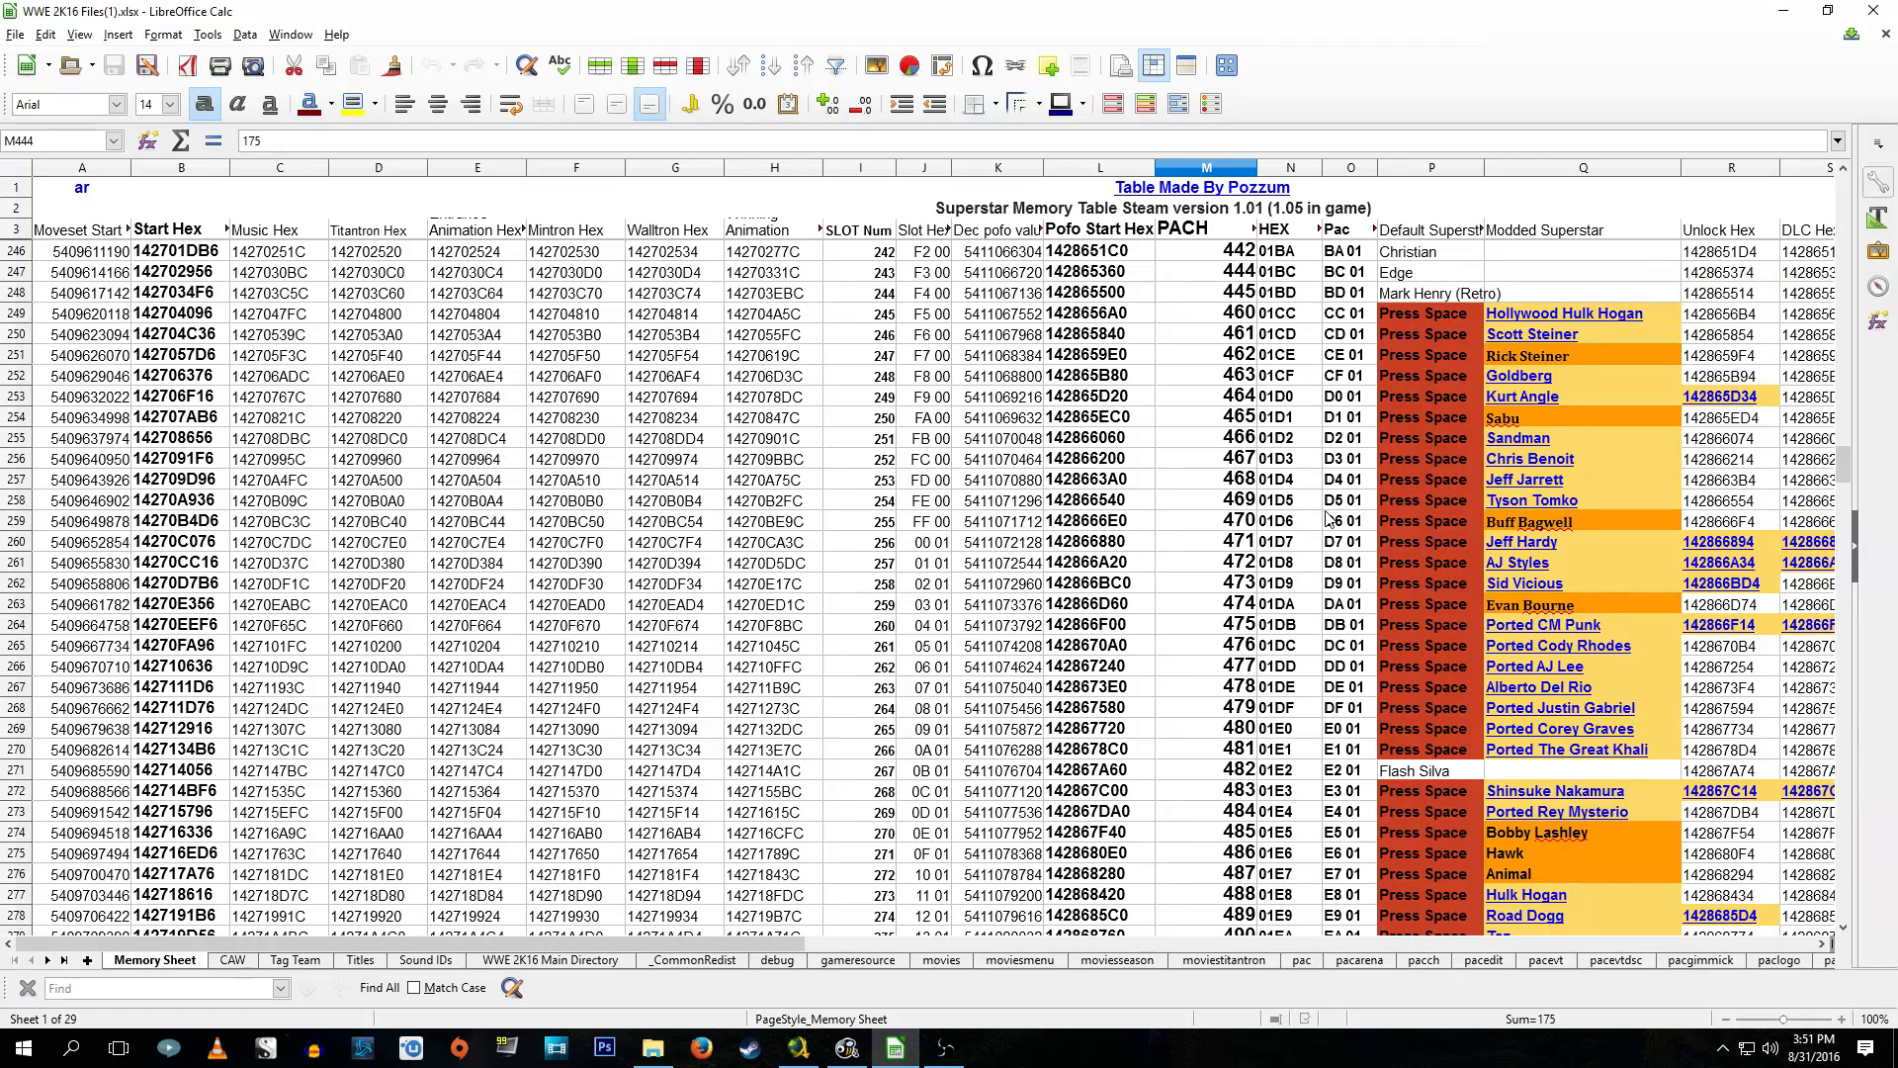
{"action": "scroll", "coordinate": [1329, 519], "scroll_direction": "up", "scroll_amount": 3}
Locate PACH number 617 in the Memory Sheet's Press Space slots and return to the NXT Pack folder.
{"action": "scroll", "coordinate": [1328, 524], "scroll_direction": "down", "scroll_amount": 4}
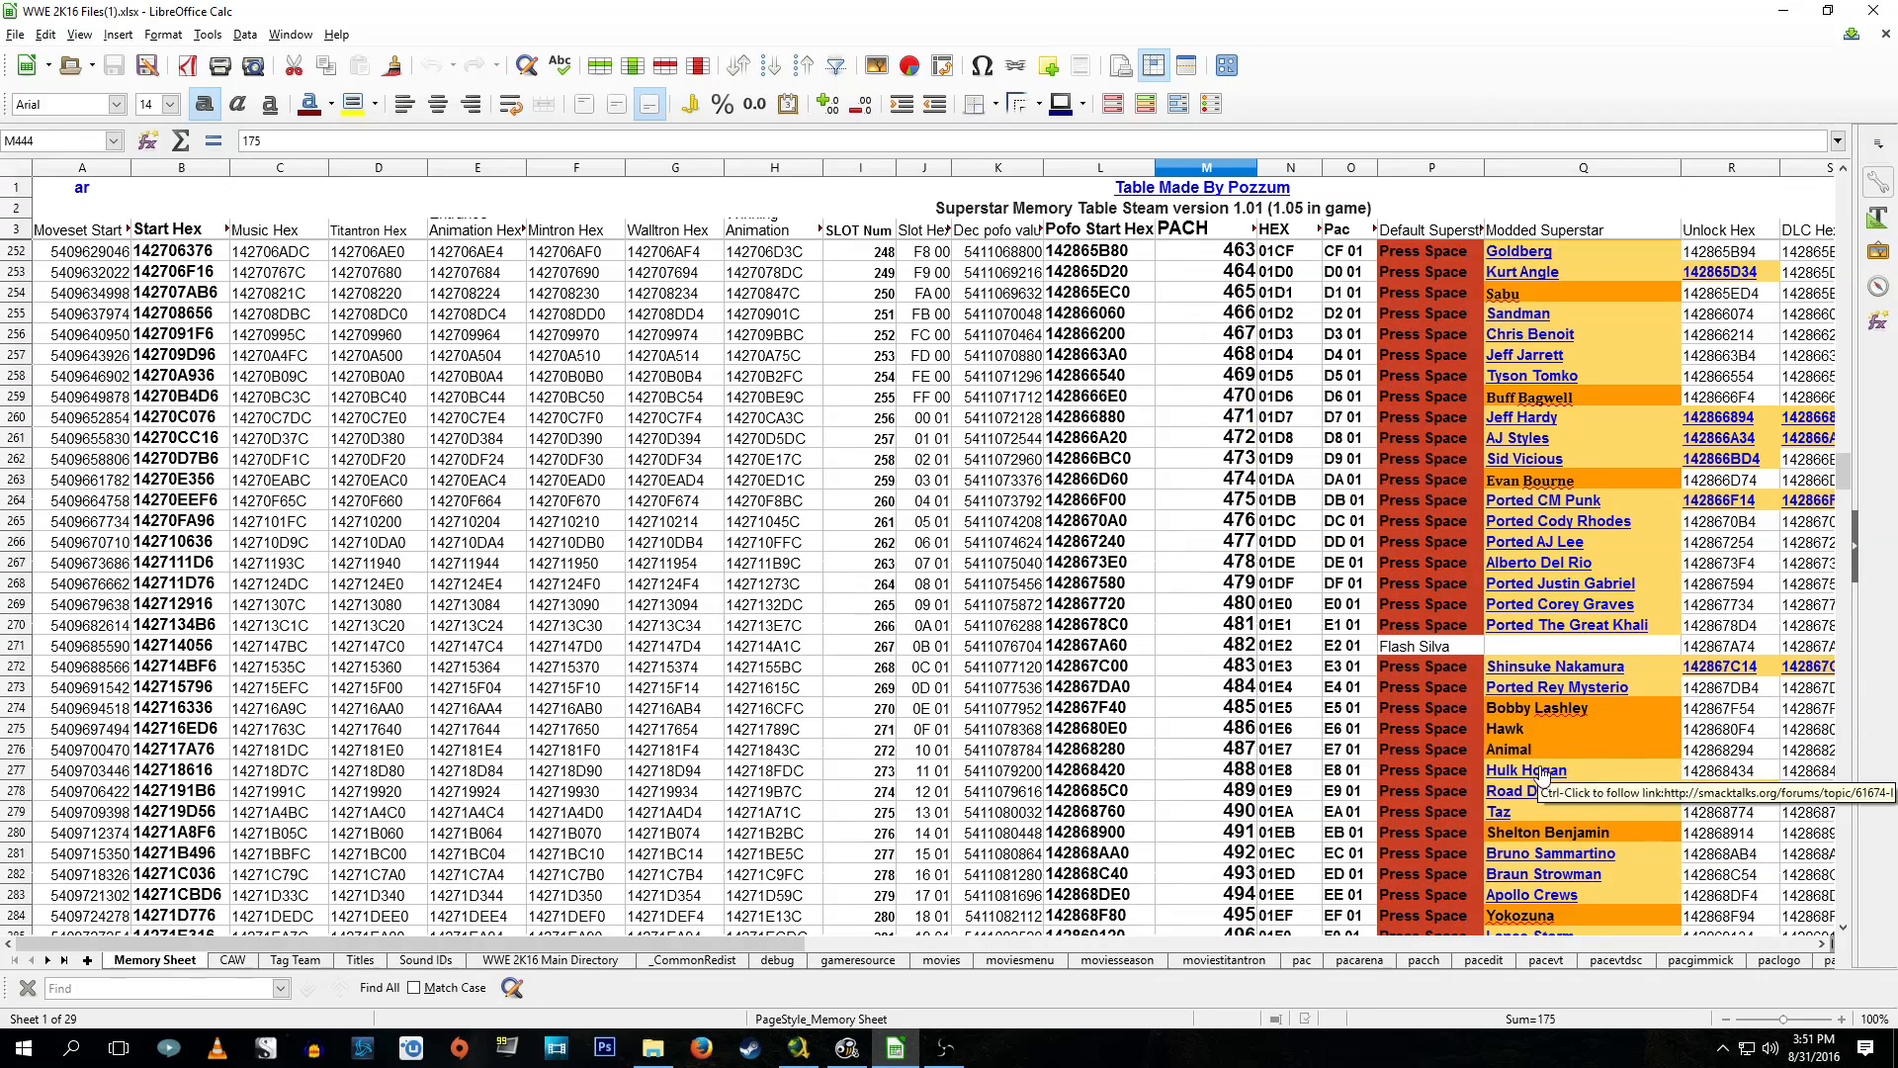
{"action": "scroll", "coordinate": [1549, 772], "scroll_direction": "down", "scroll_amount": 2}
{"action": "scroll", "coordinate": [1550, 774], "scroll_direction": "down", "scroll_amount": 5}
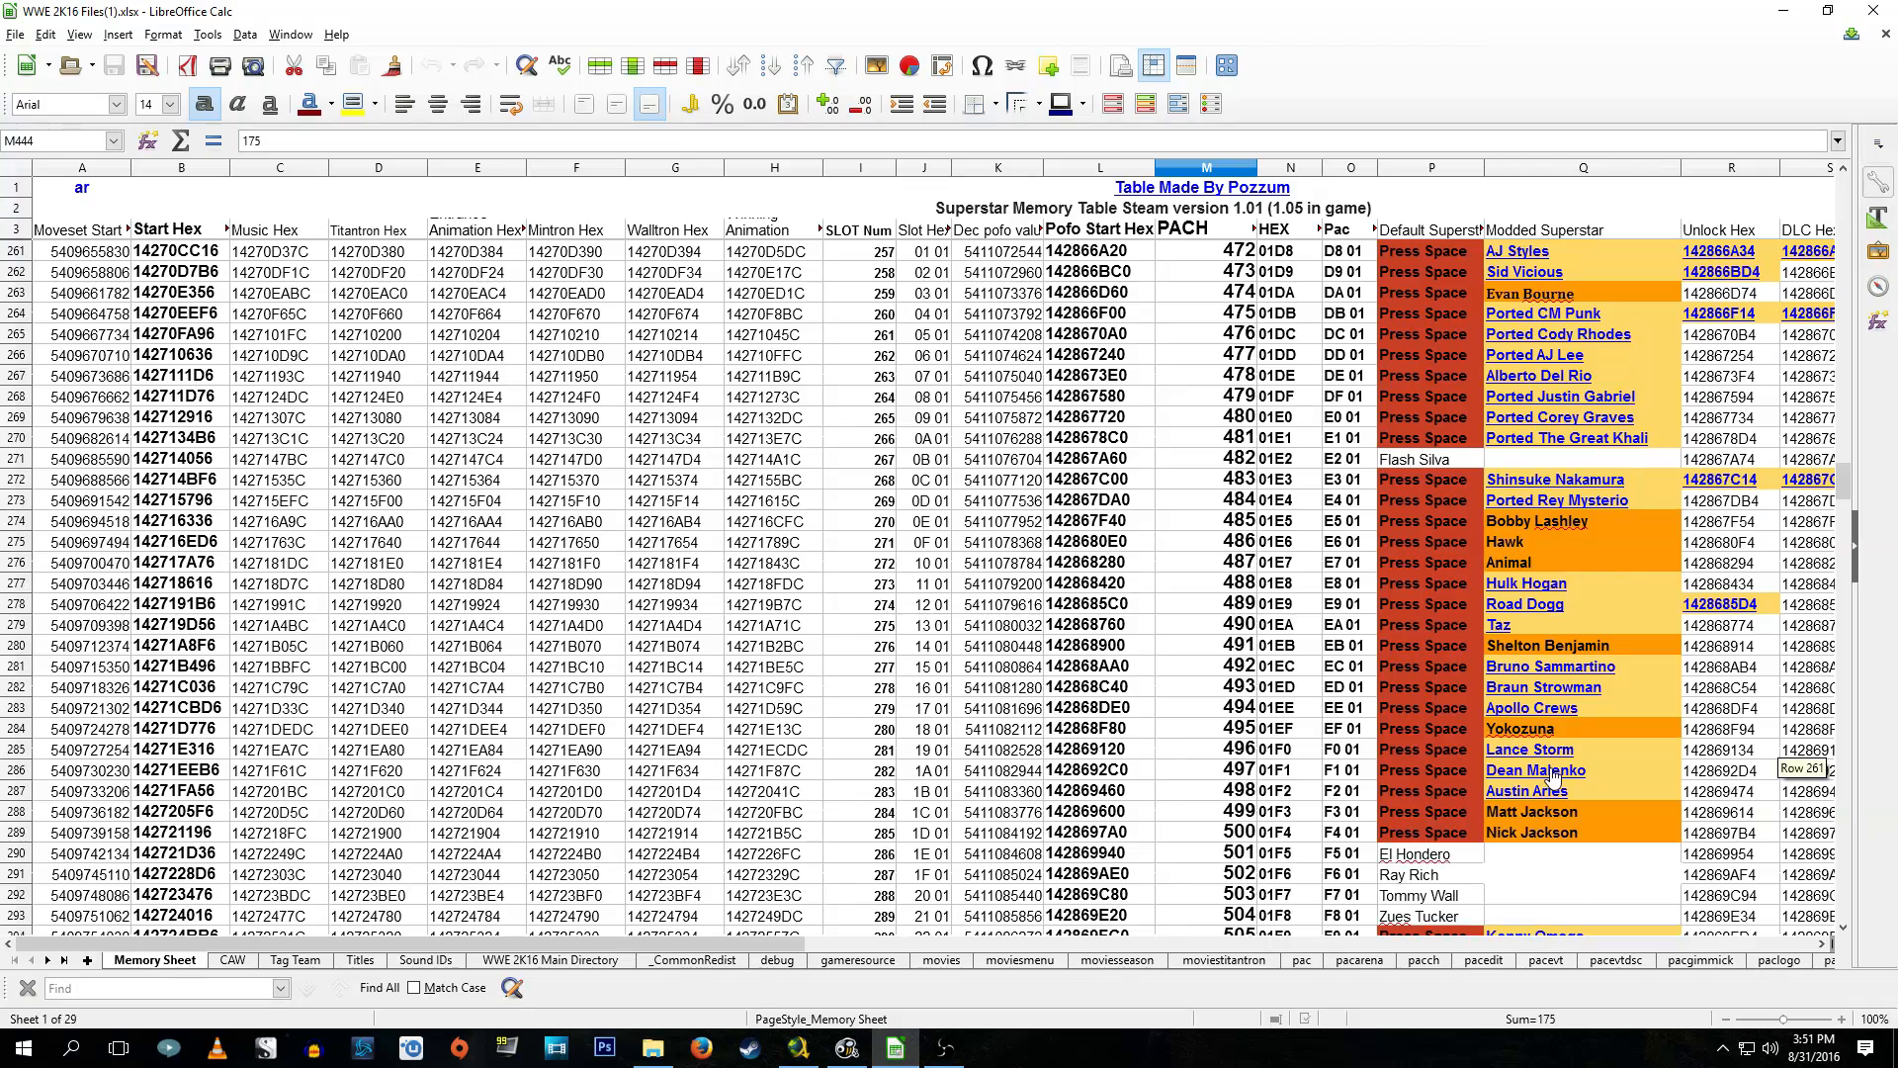
{"action": "scroll", "coordinate": [1550, 776], "scroll_direction": "down", "scroll_amount": 7}
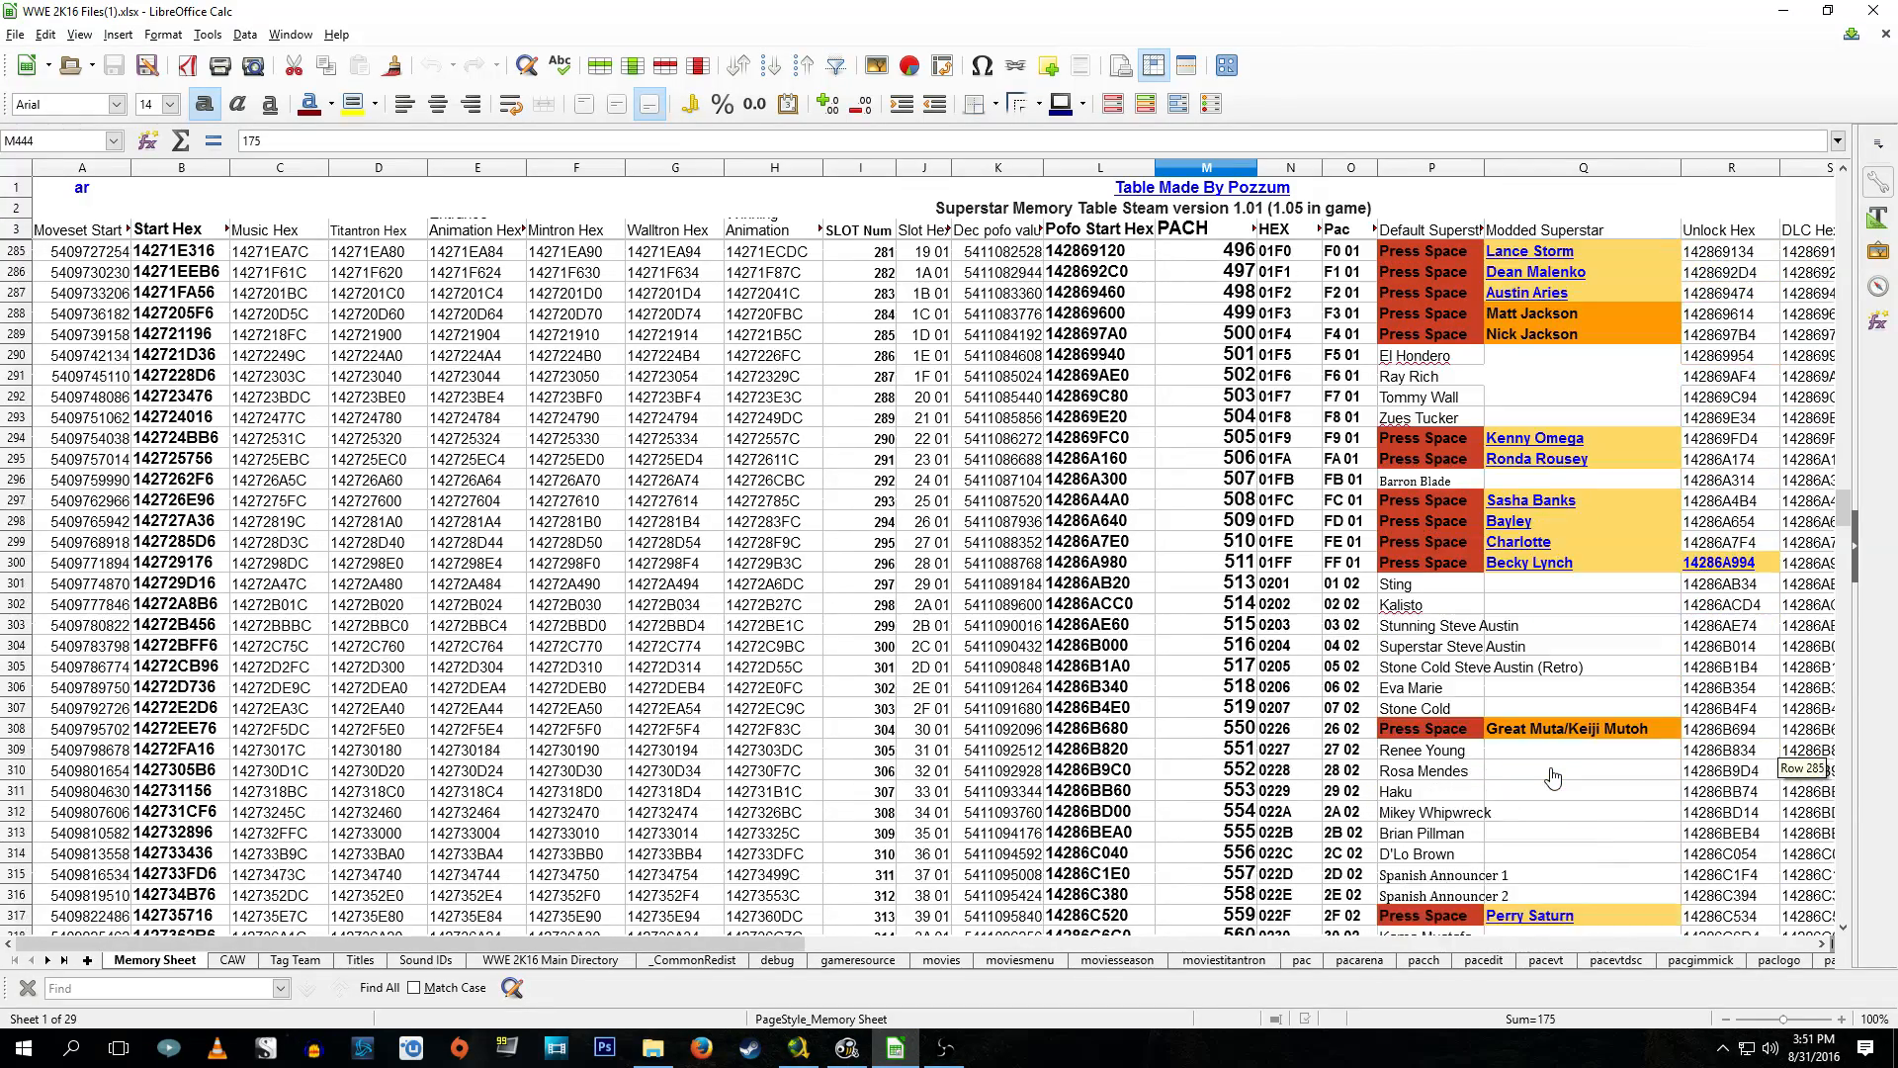
{"action": "scroll", "coordinate": [1550, 776], "scroll_direction": "down", "scroll_amount": 7}
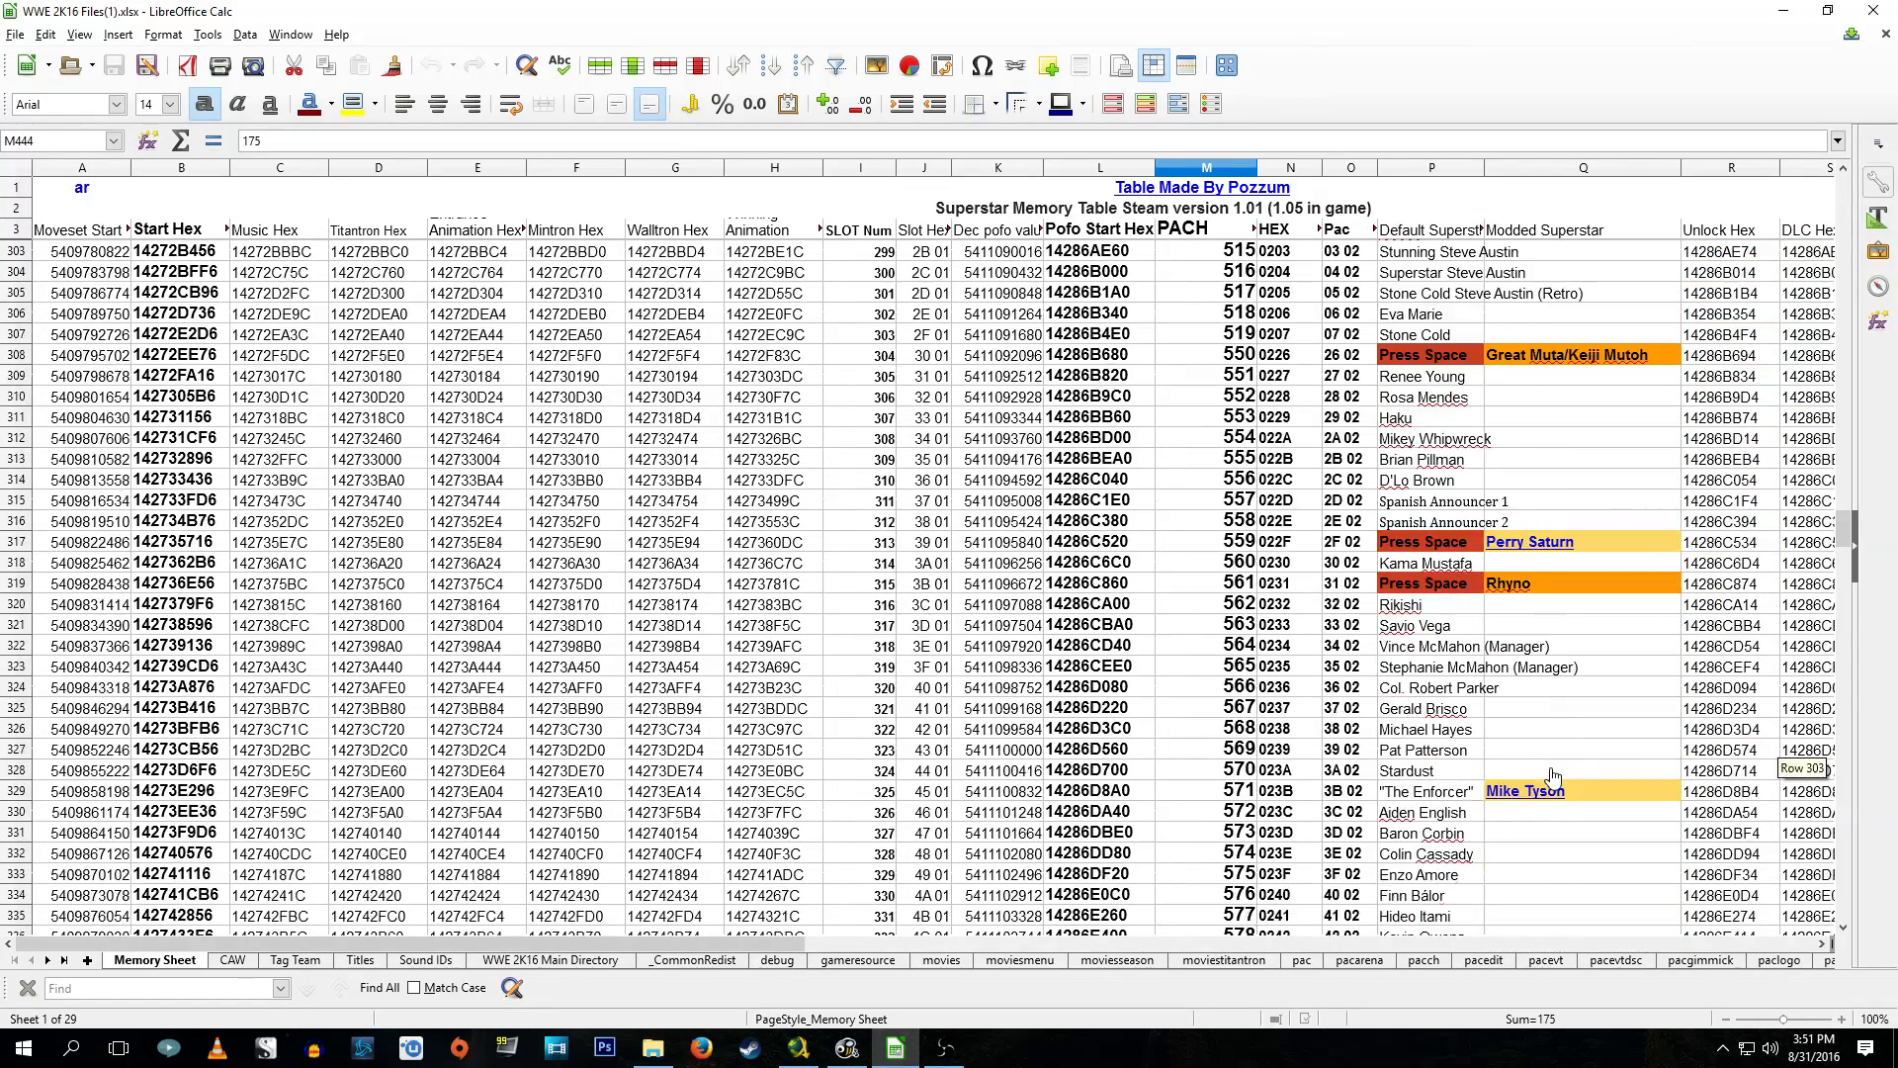
{"action": "scroll", "coordinate": [1552, 776], "scroll_direction": "down", "scroll_amount": 1}
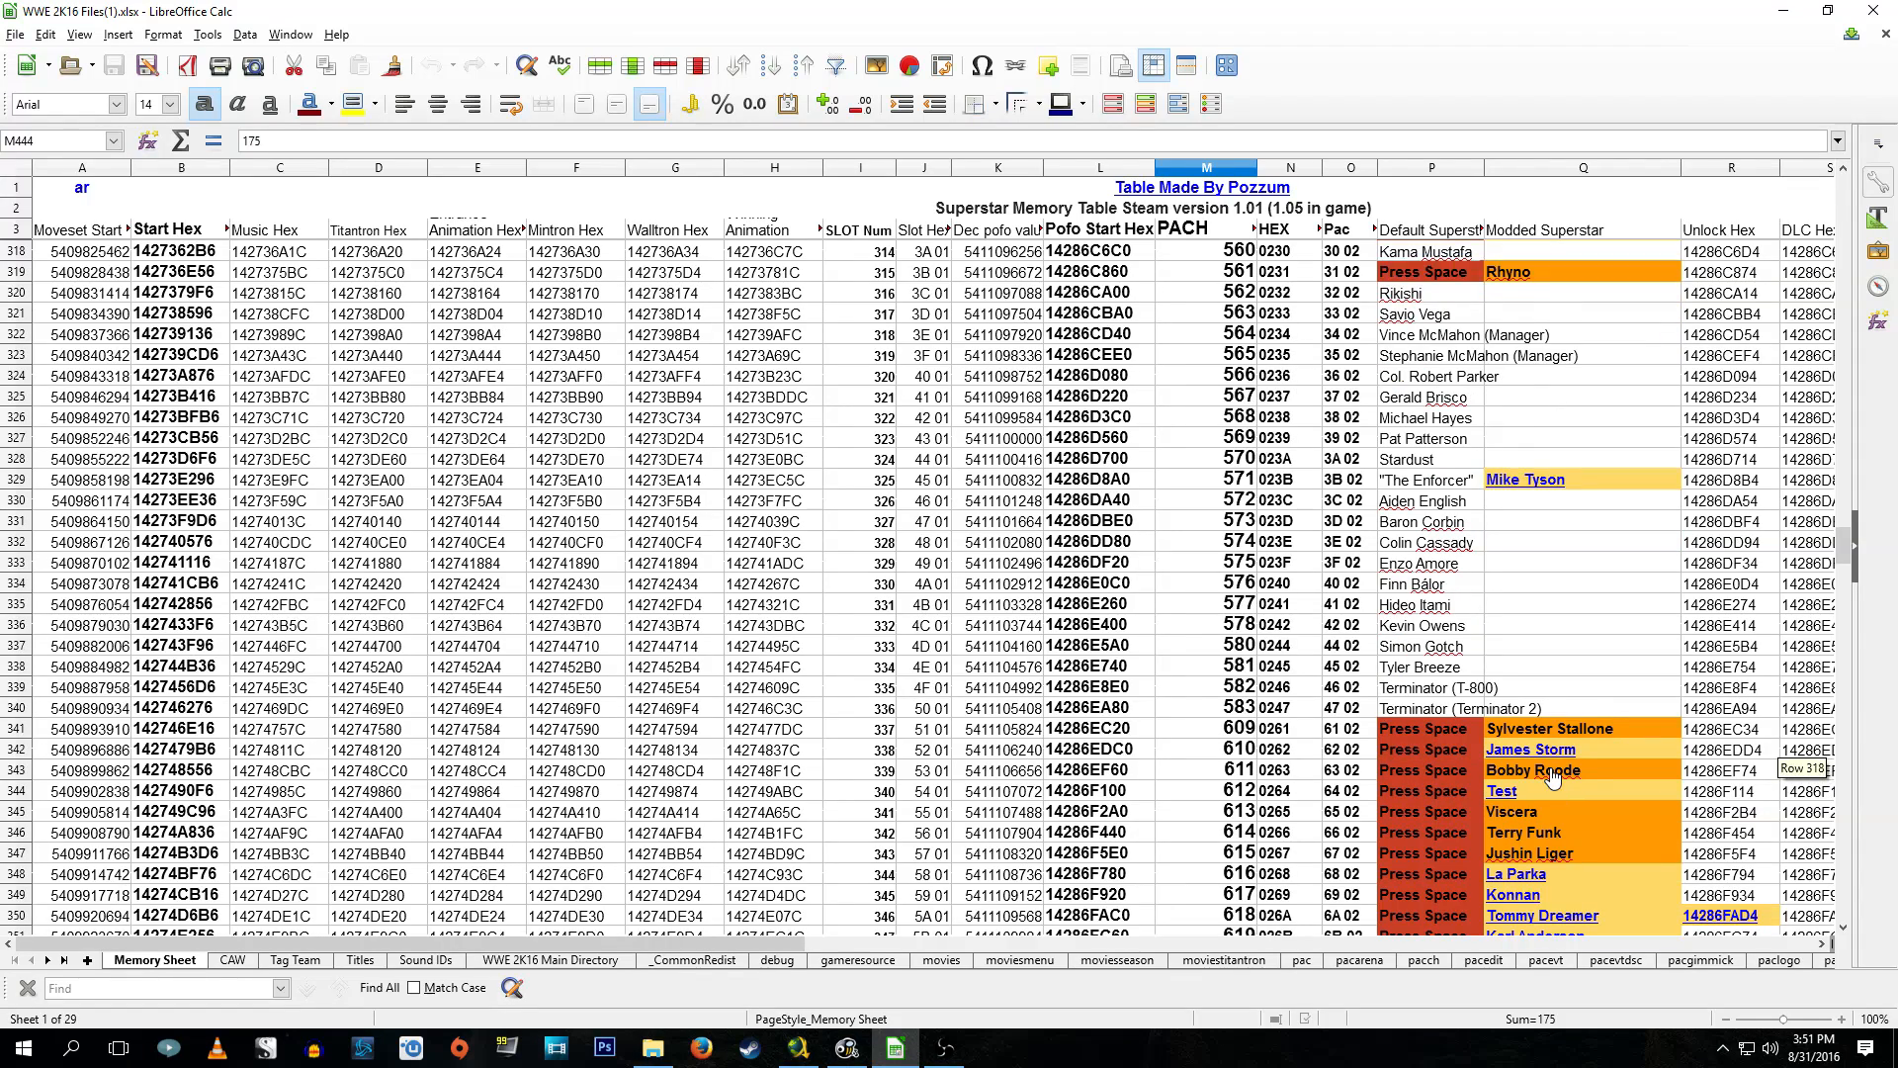
{"action": "scroll", "coordinate": [1552, 776], "scroll_direction": "down", "scroll_amount": 1}
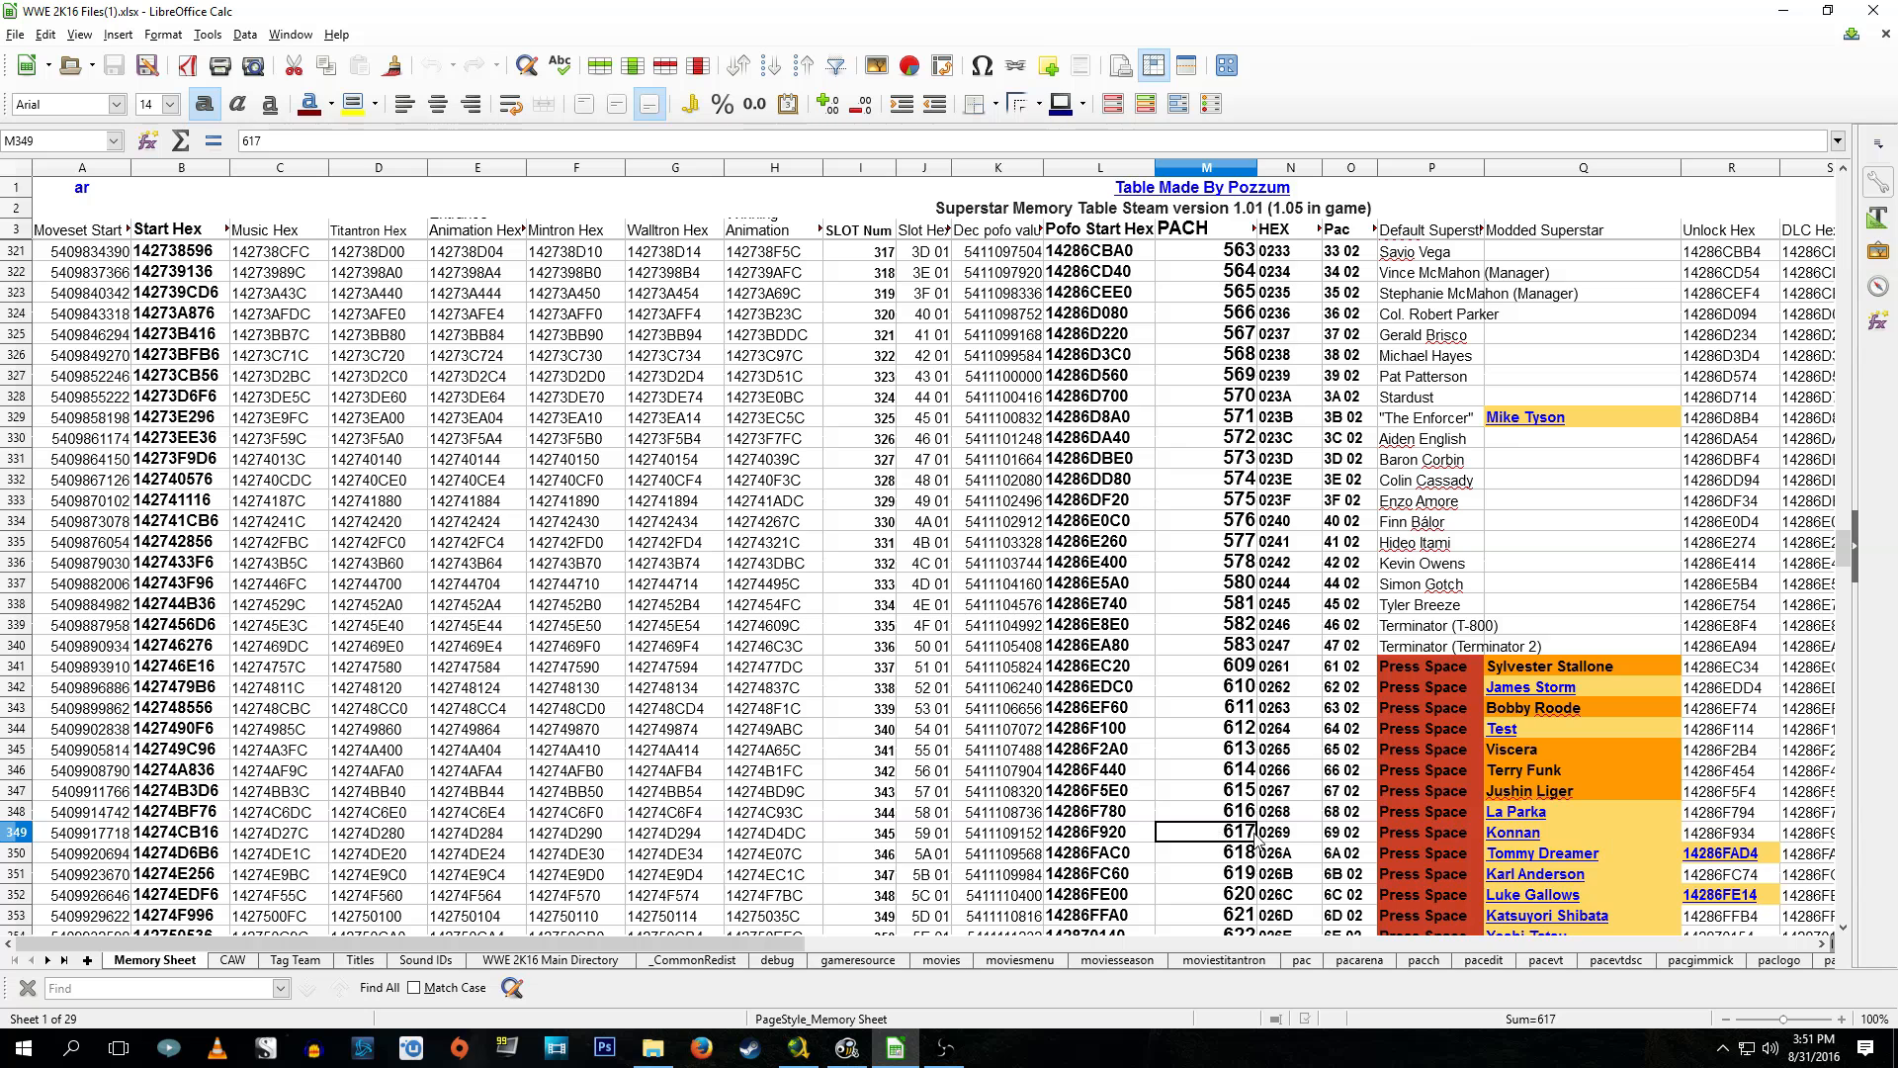
{"action": "left_click", "coordinate": [1779, 14]}
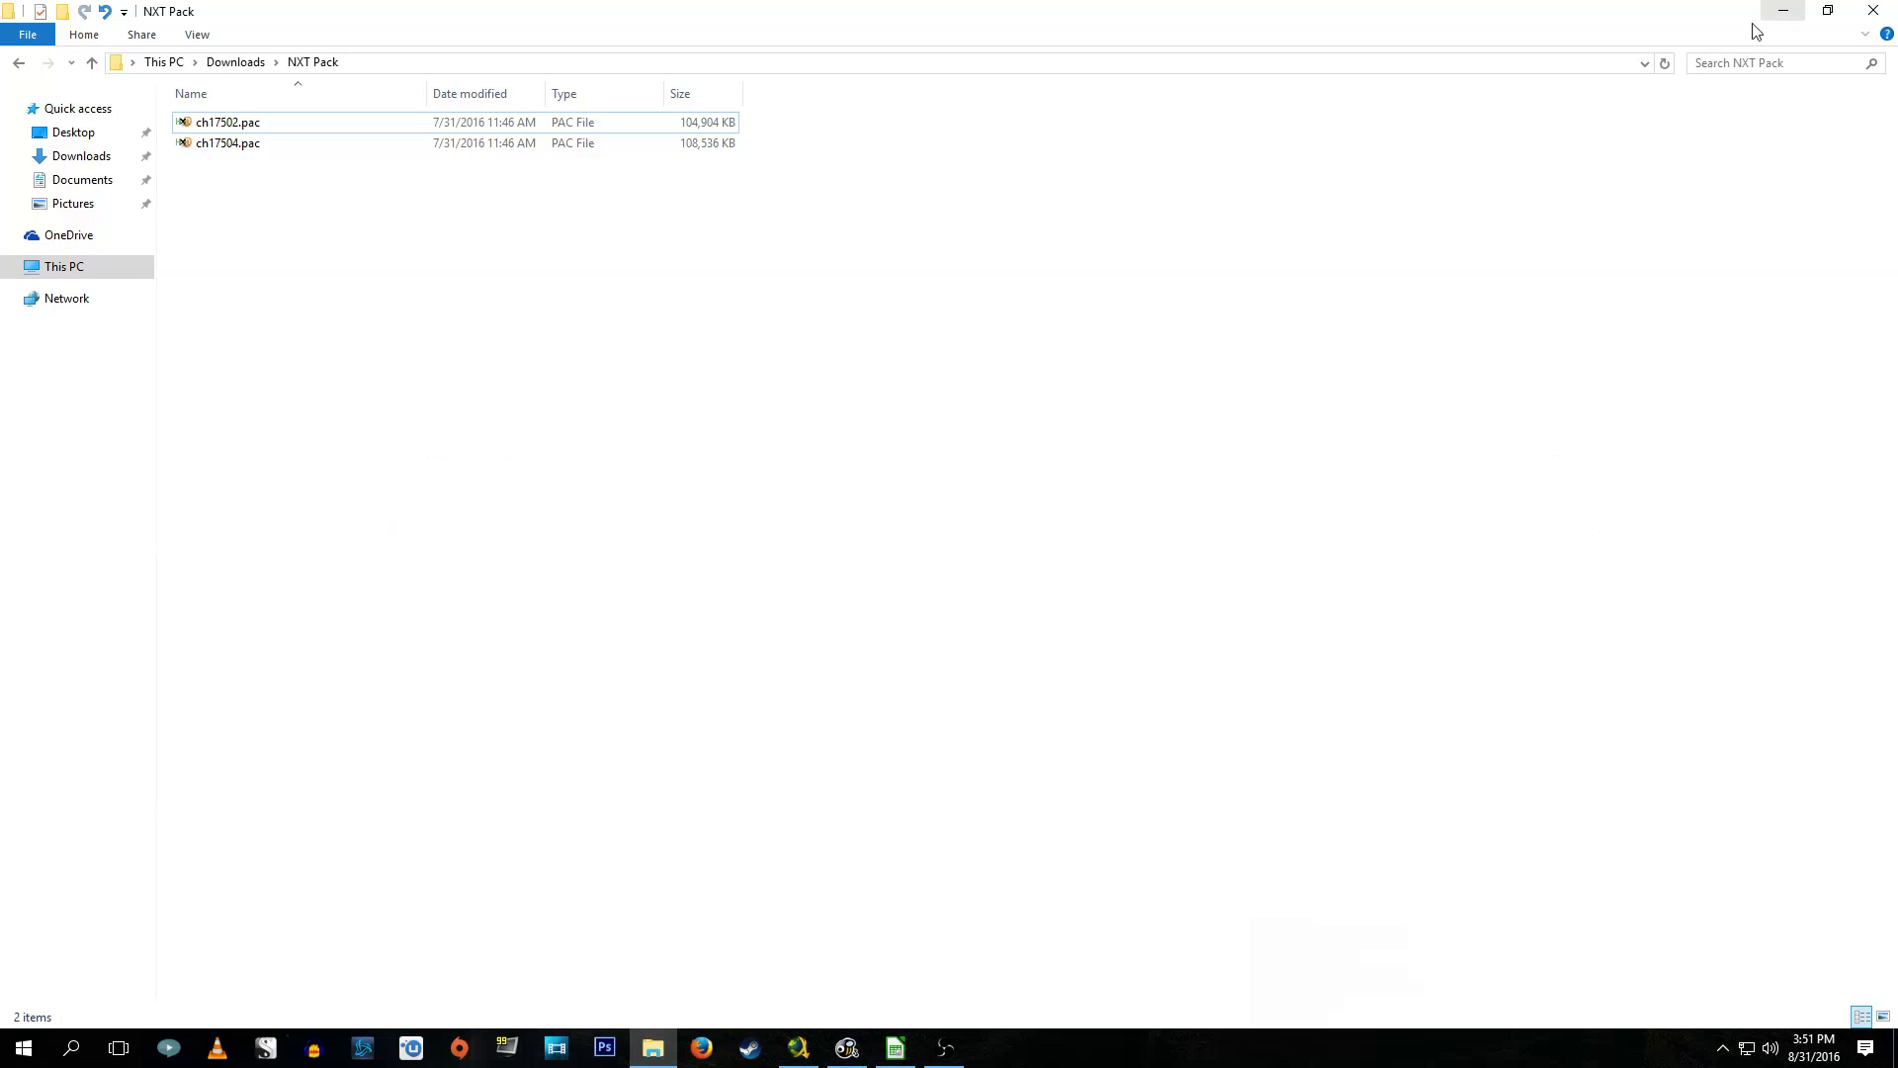
Rename ch17502.pac in the NXT Pack folder to ch61702.pac.
{"action": "right_click", "coordinate": [210, 124]}
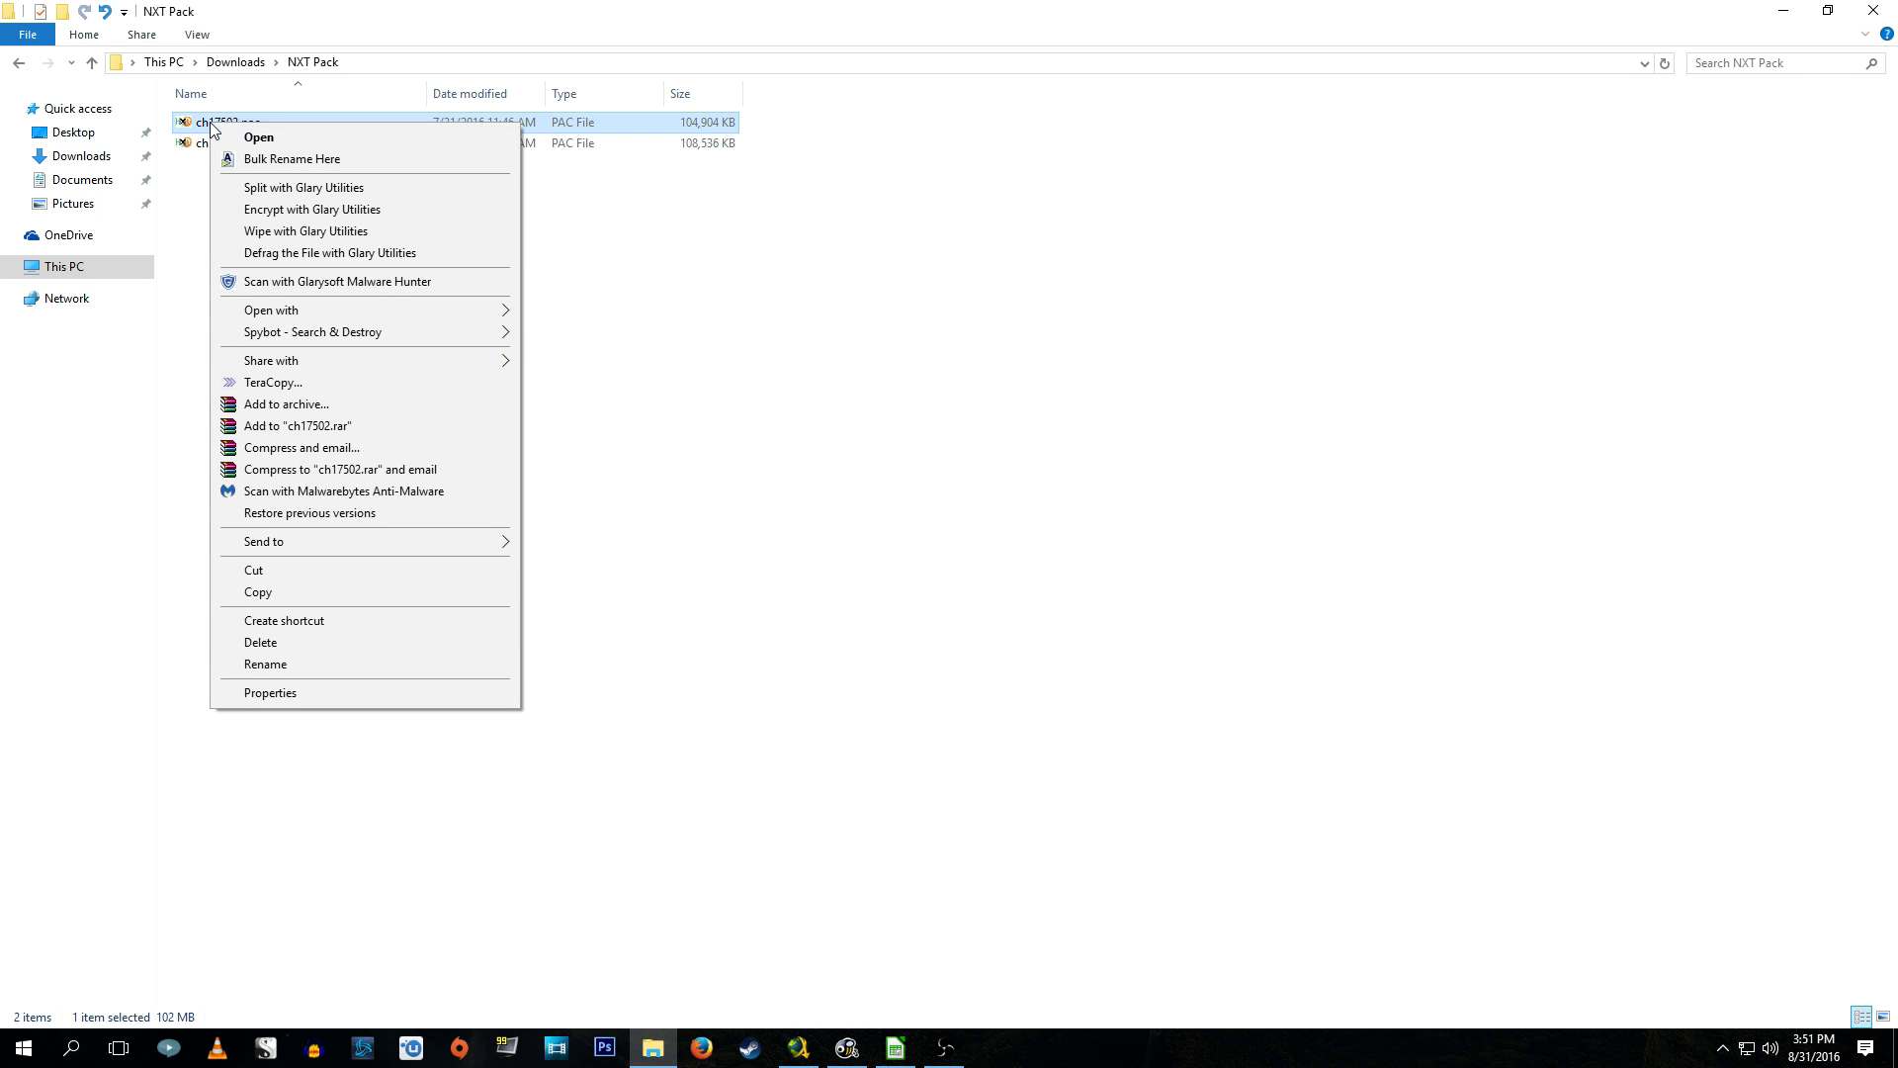
{"action": "left_click", "coordinate": [265, 665]}
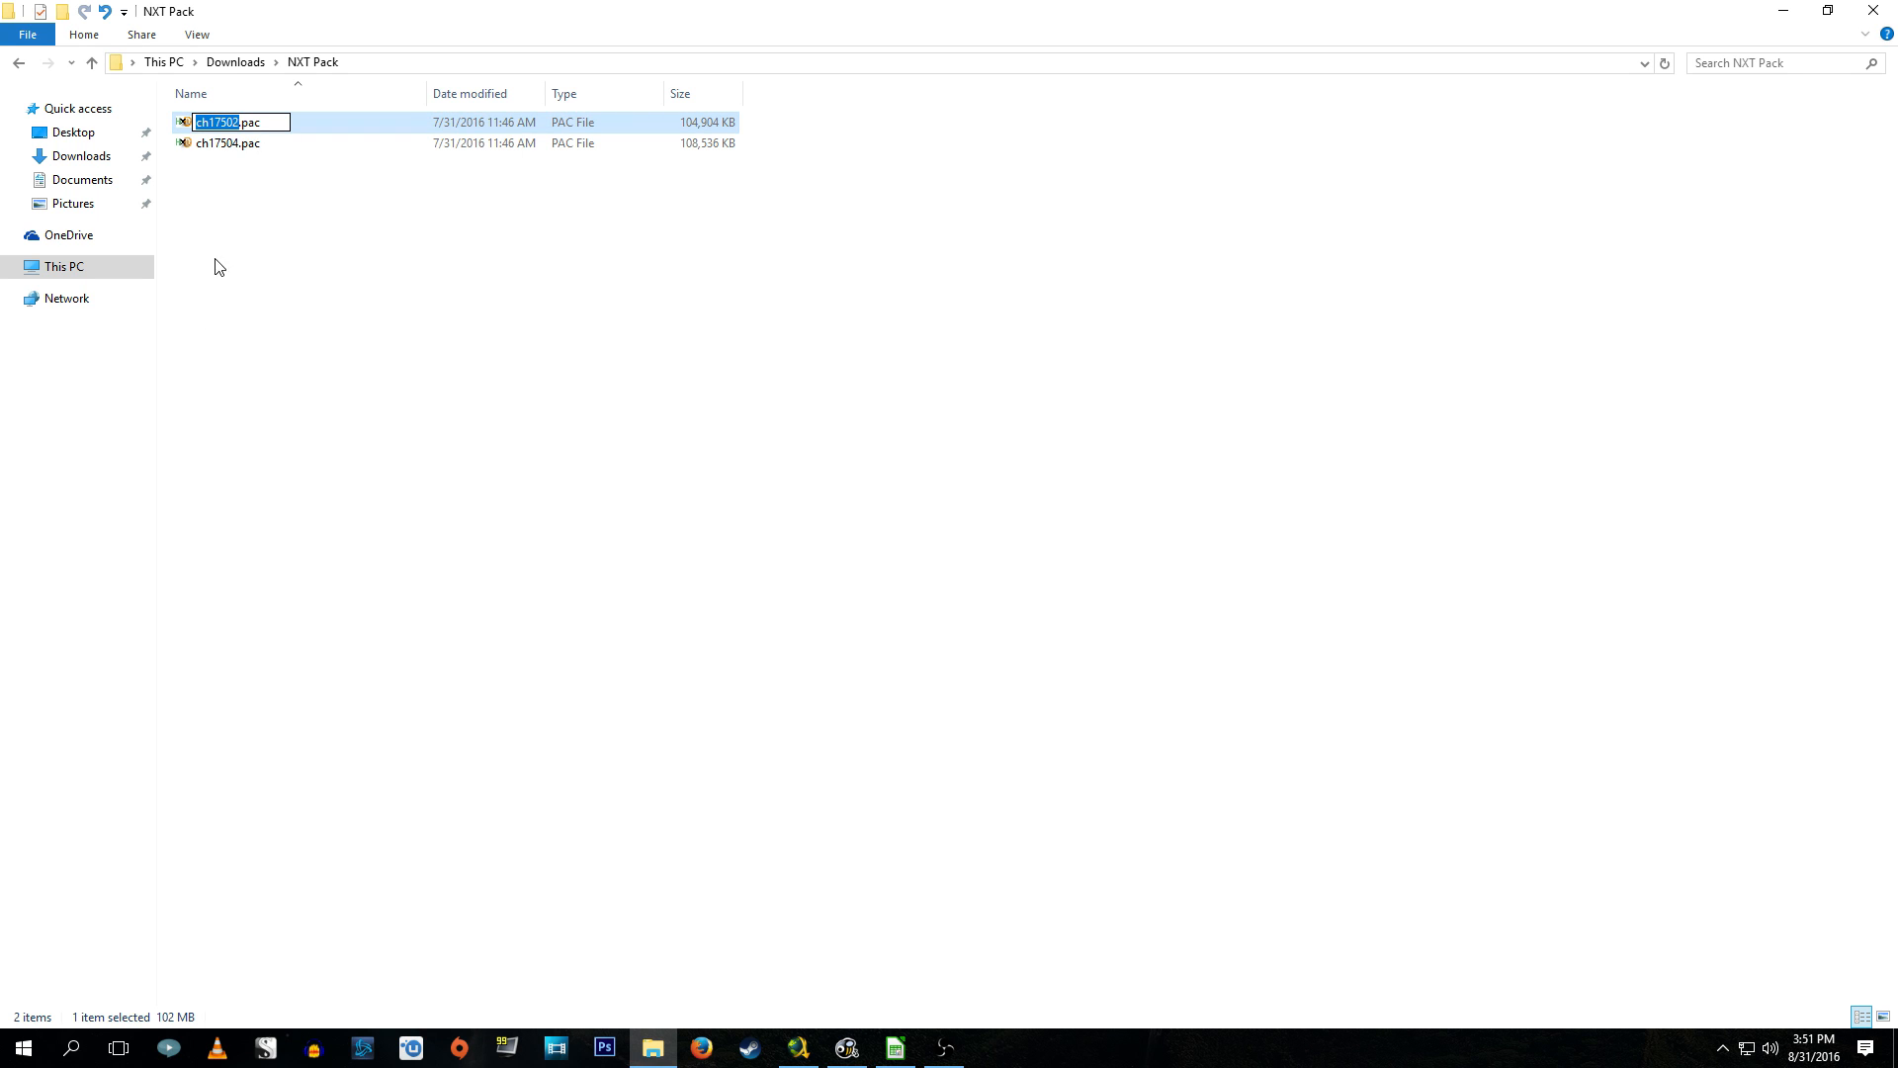
{"action": "left_click", "coordinate": [227, 122]}
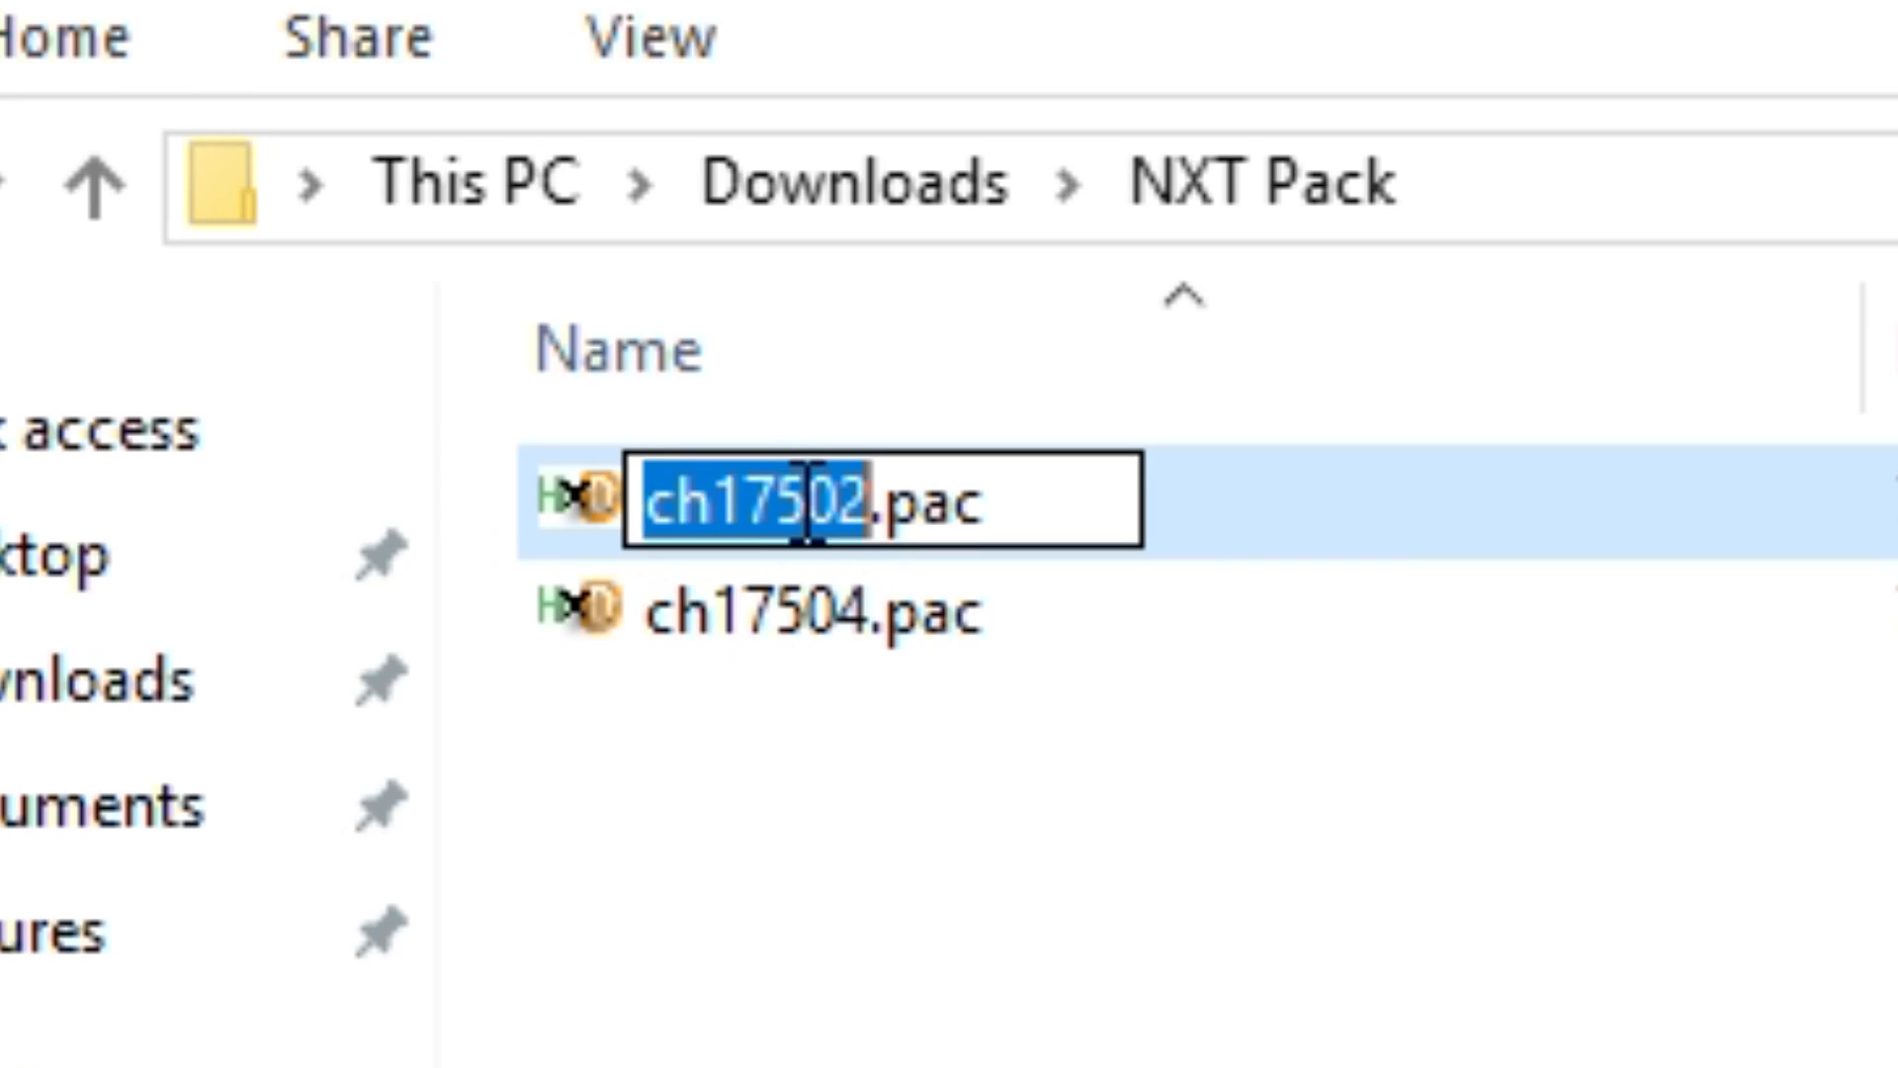
{"action": "key", "text": "BackSpace"}
{"action": "key", "text": "BackSpace"}
{"action": "key", "text": "BackSpace"}
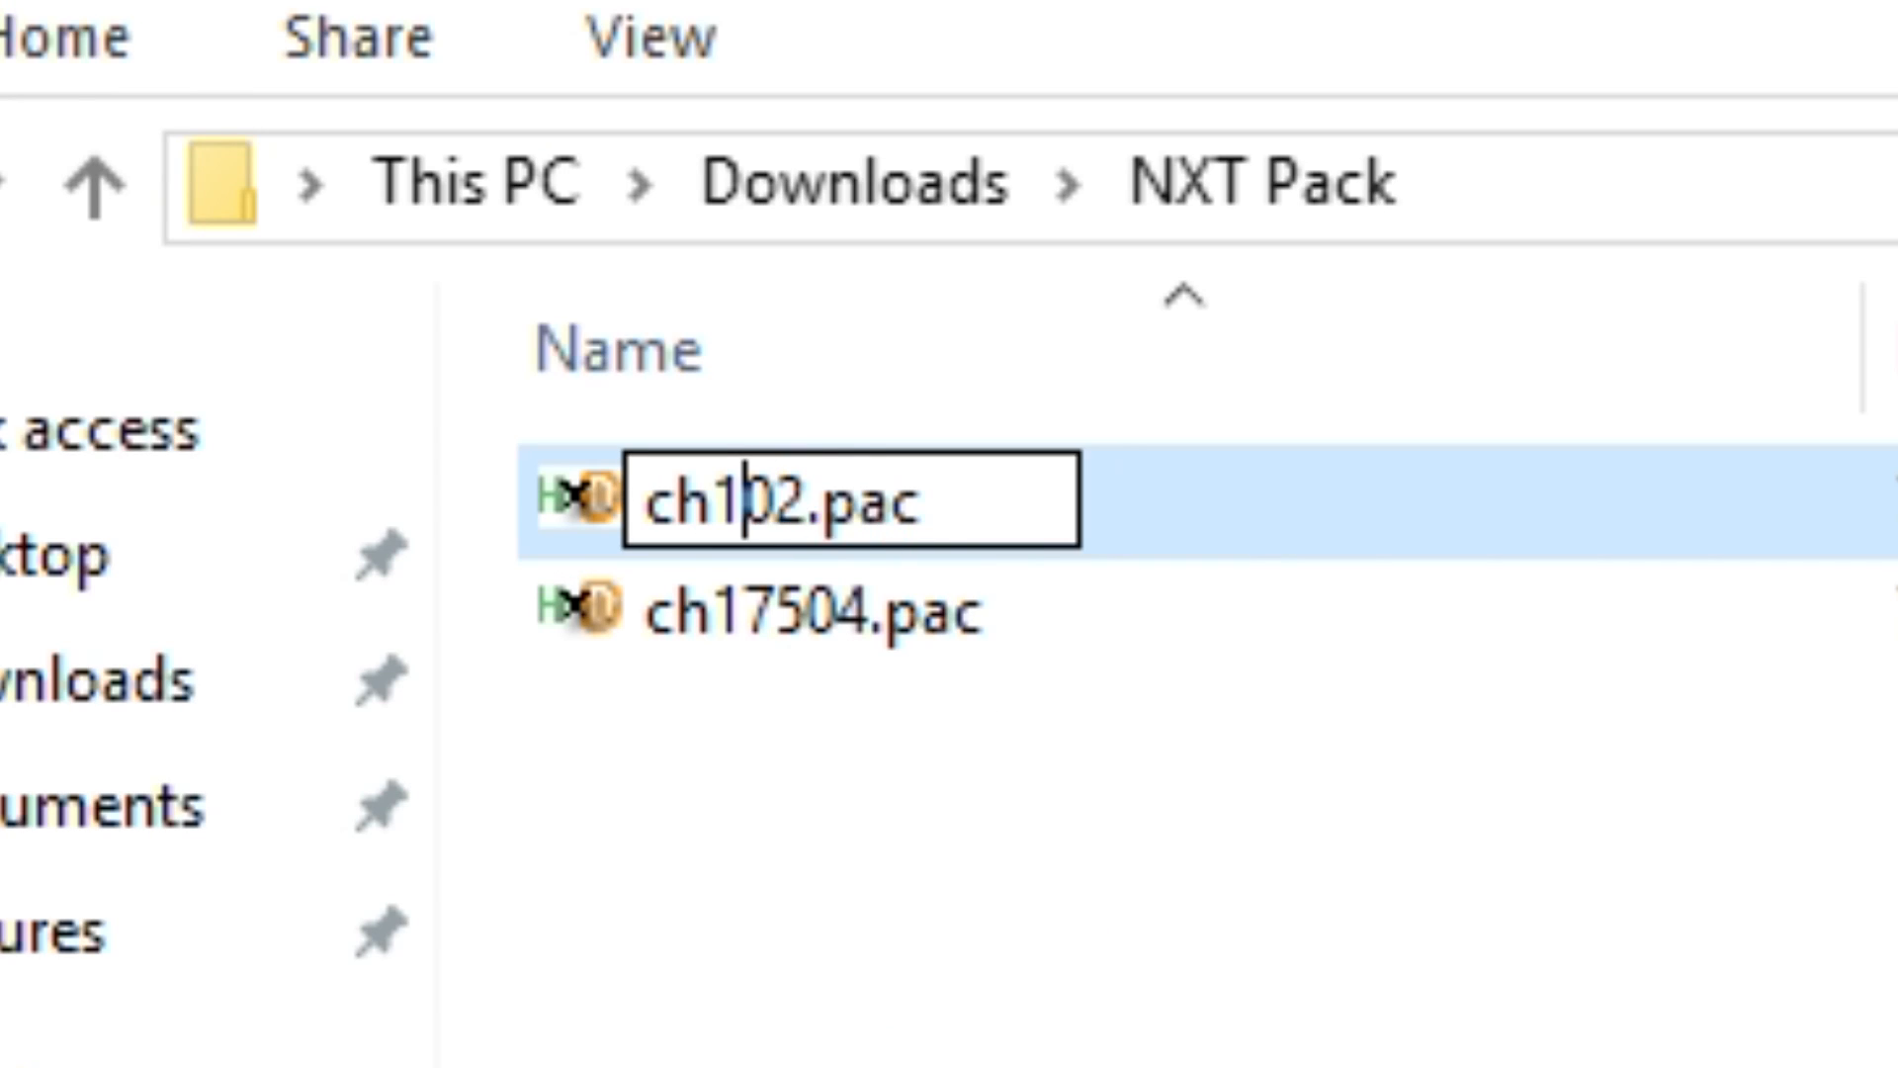
{"action": "type", "text": "617"}
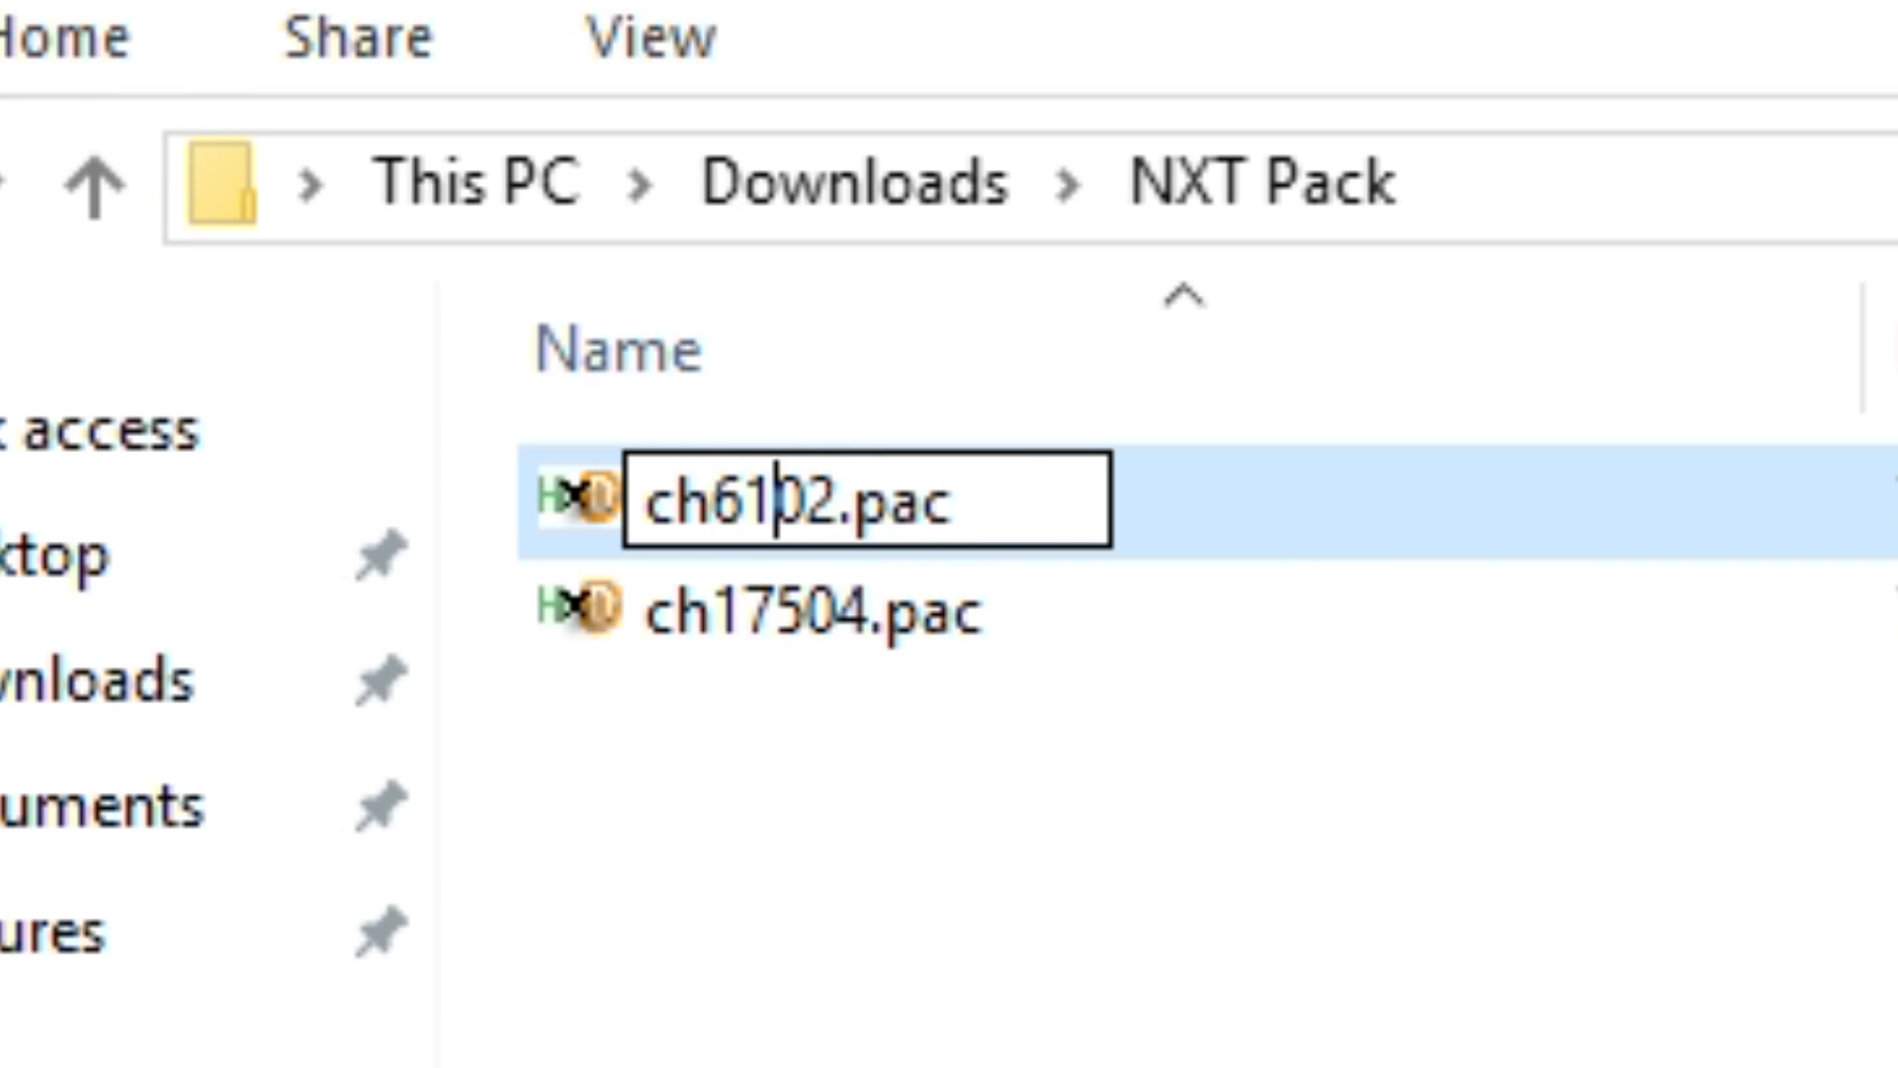
{"action": "key", "text": "Return"}
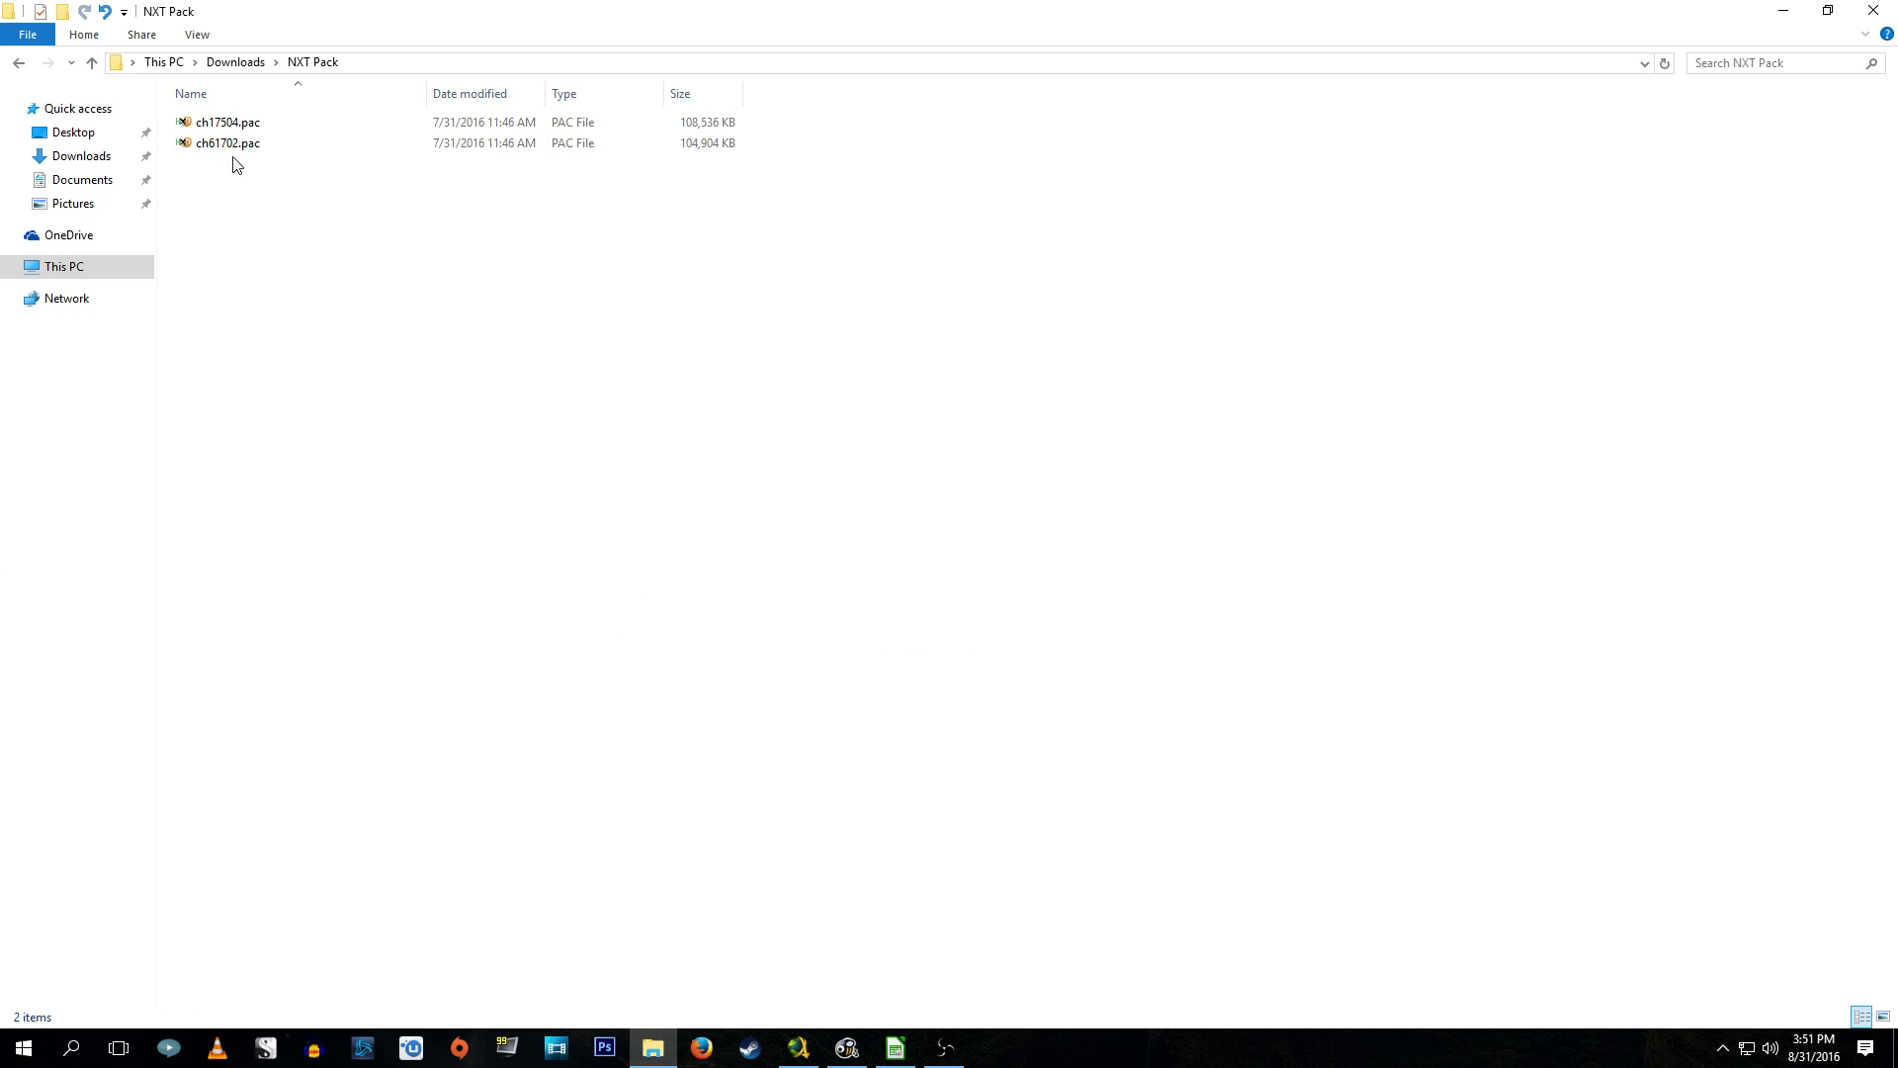
Rename ch17504.pac in the NXT Pack folder to ch61704.pac.
{"action": "left_click", "coordinate": [234, 122]}
{"action": "right_click", "coordinate": [228, 123]}
{"action": "left_click", "coordinate": [283, 665]}
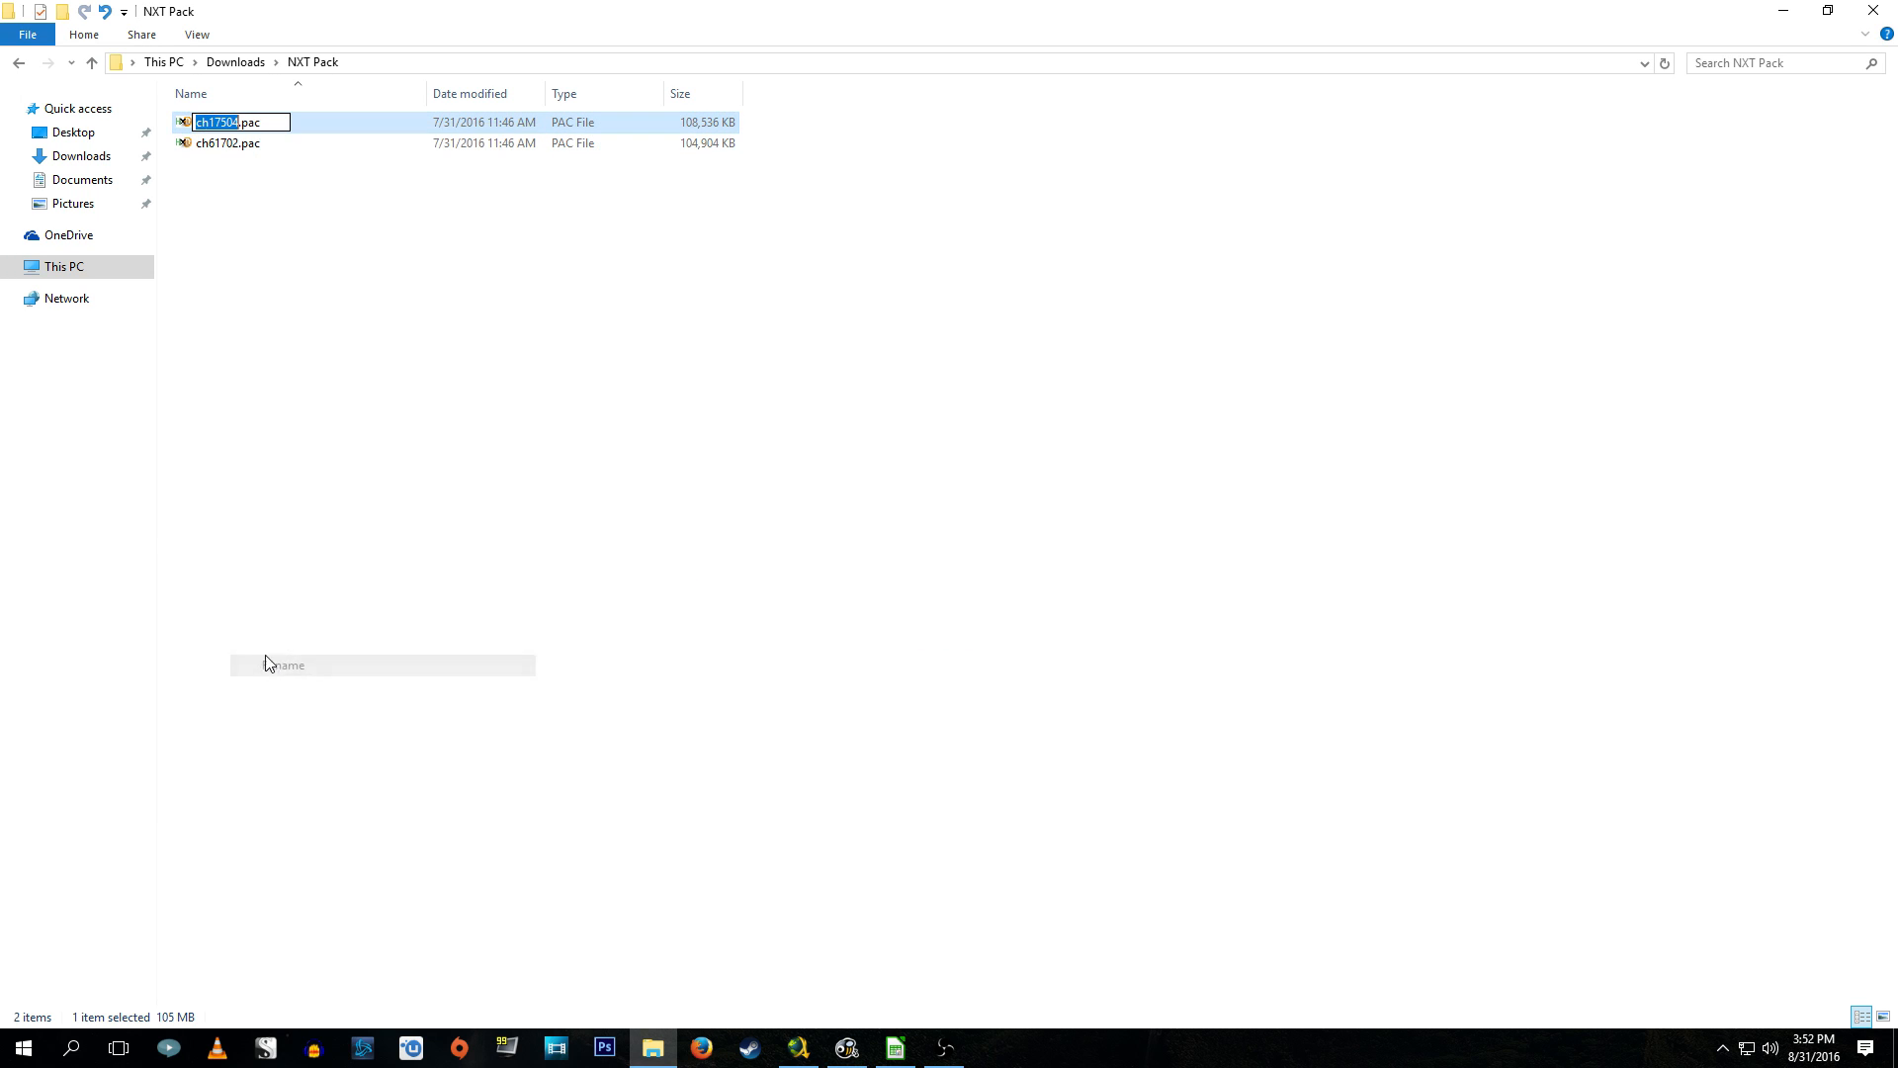
{"action": "left_click", "coordinate": [227, 121]}
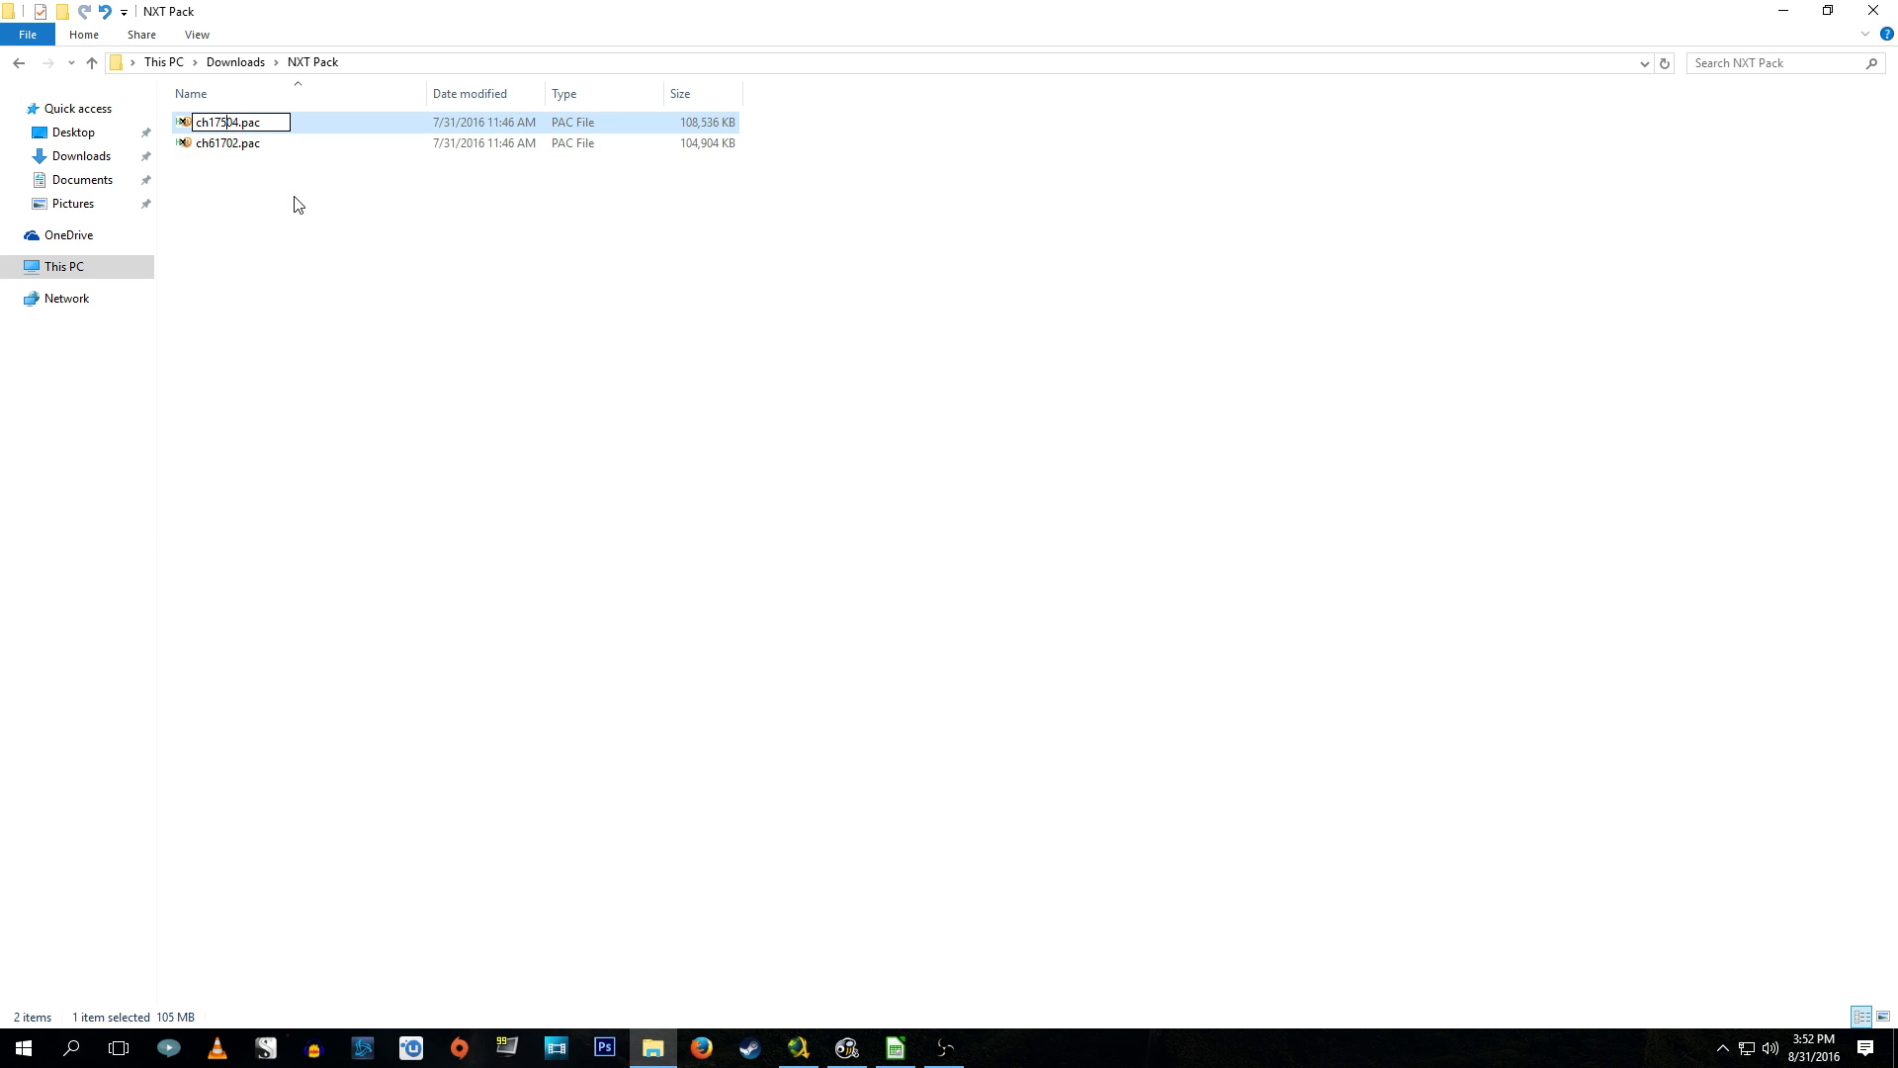
{"action": "key", "text": "BackSpace"}
{"action": "key", "text": "BackSpace"}
{"action": "key", "text": "BackSpace"}
{"action": "type", "text": "617"}
{"action": "left_click", "coordinate": [365, 330]}
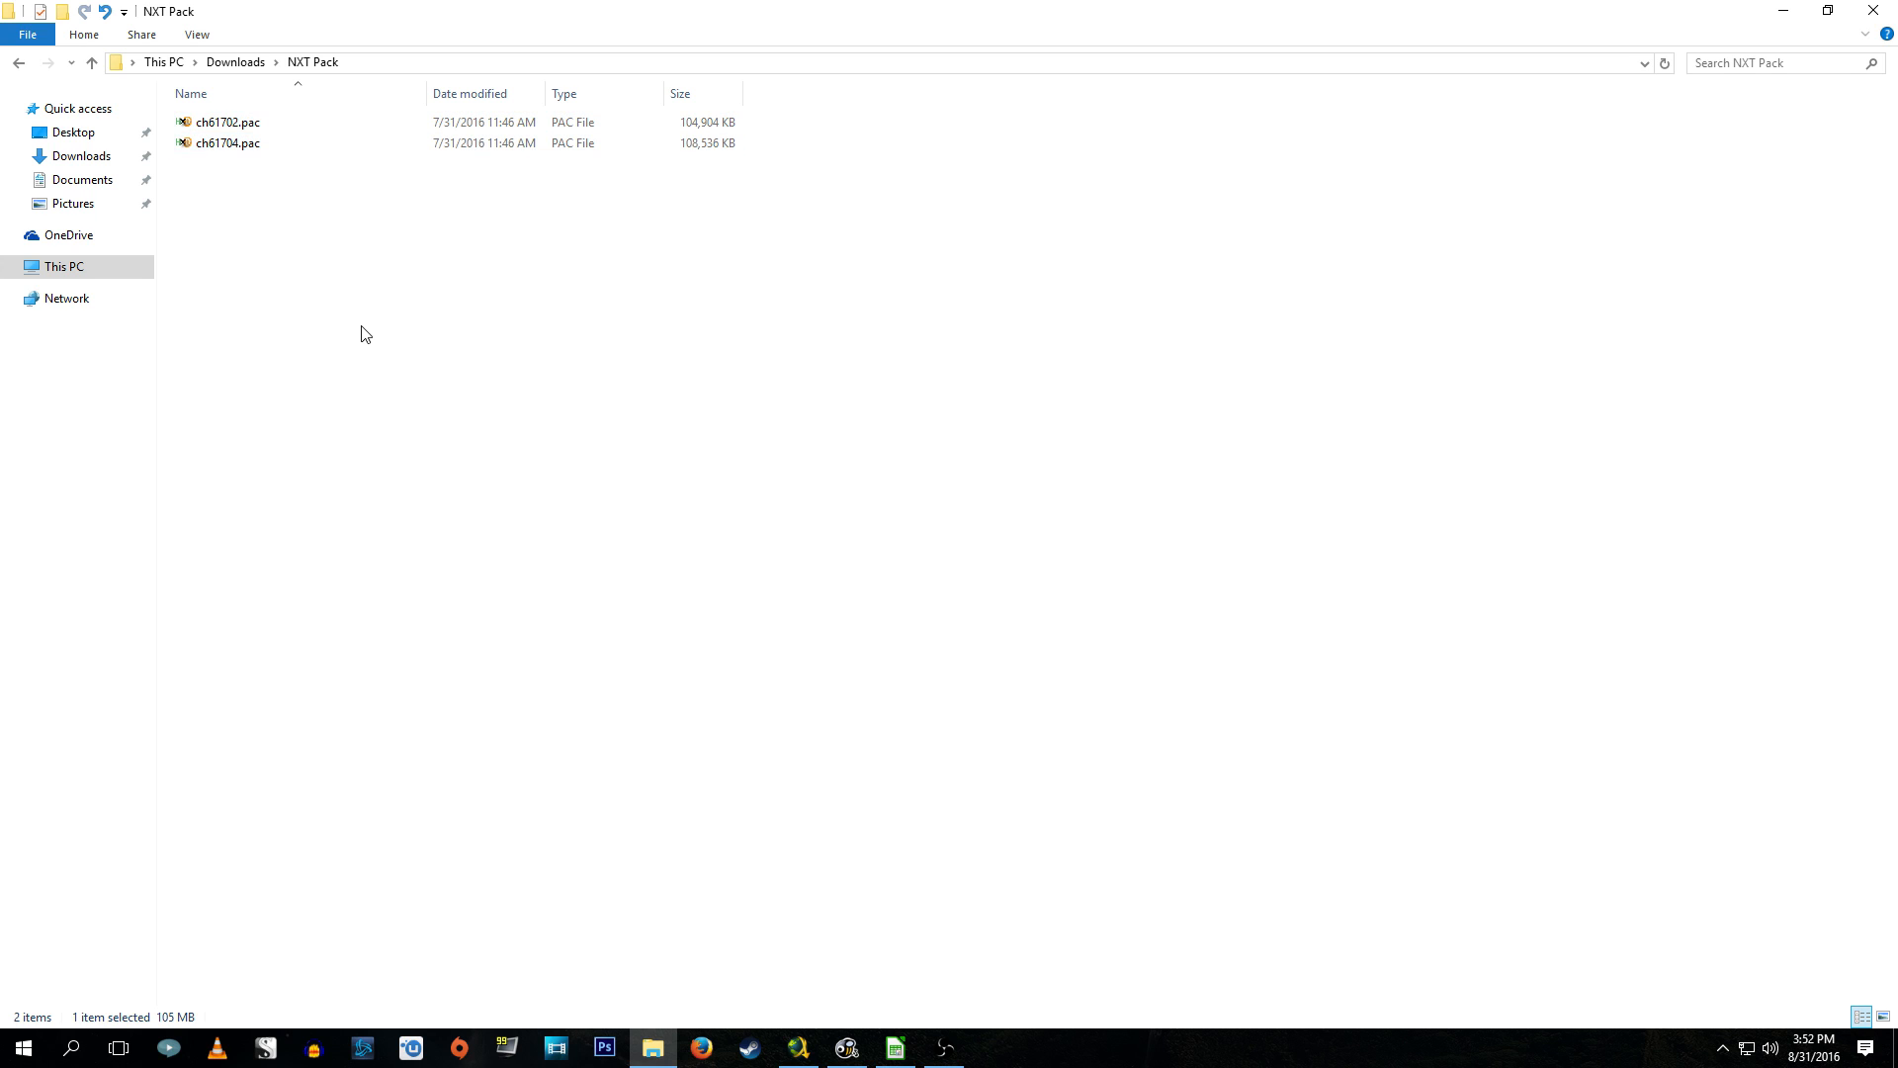
Open ch61702.pac in HxD and find the embedded slot number in the EMD header at offset 00000800.
{"action": "left_click", "coordinate": [233, 125]}
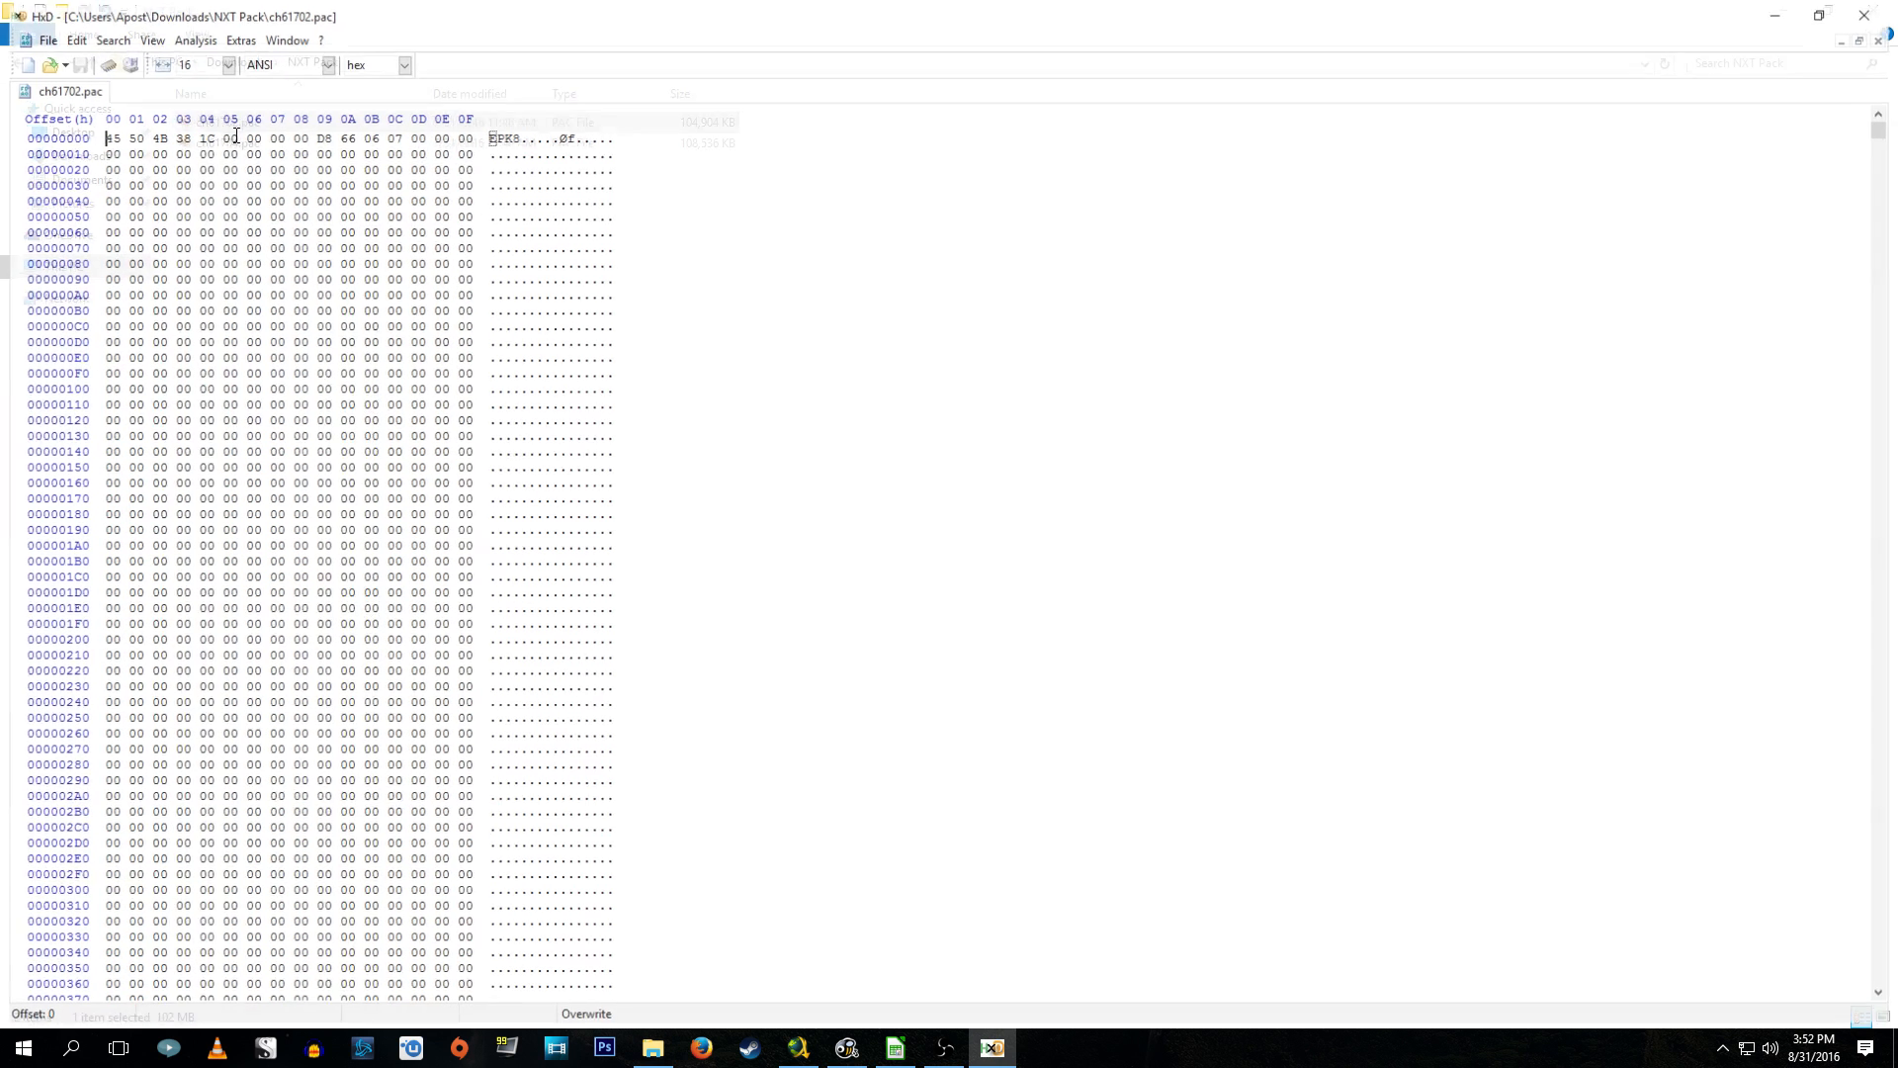
{"action": "scroll", "coordinate": [971, 495], "scroll_direction": "down", "scroll_amount": 20}
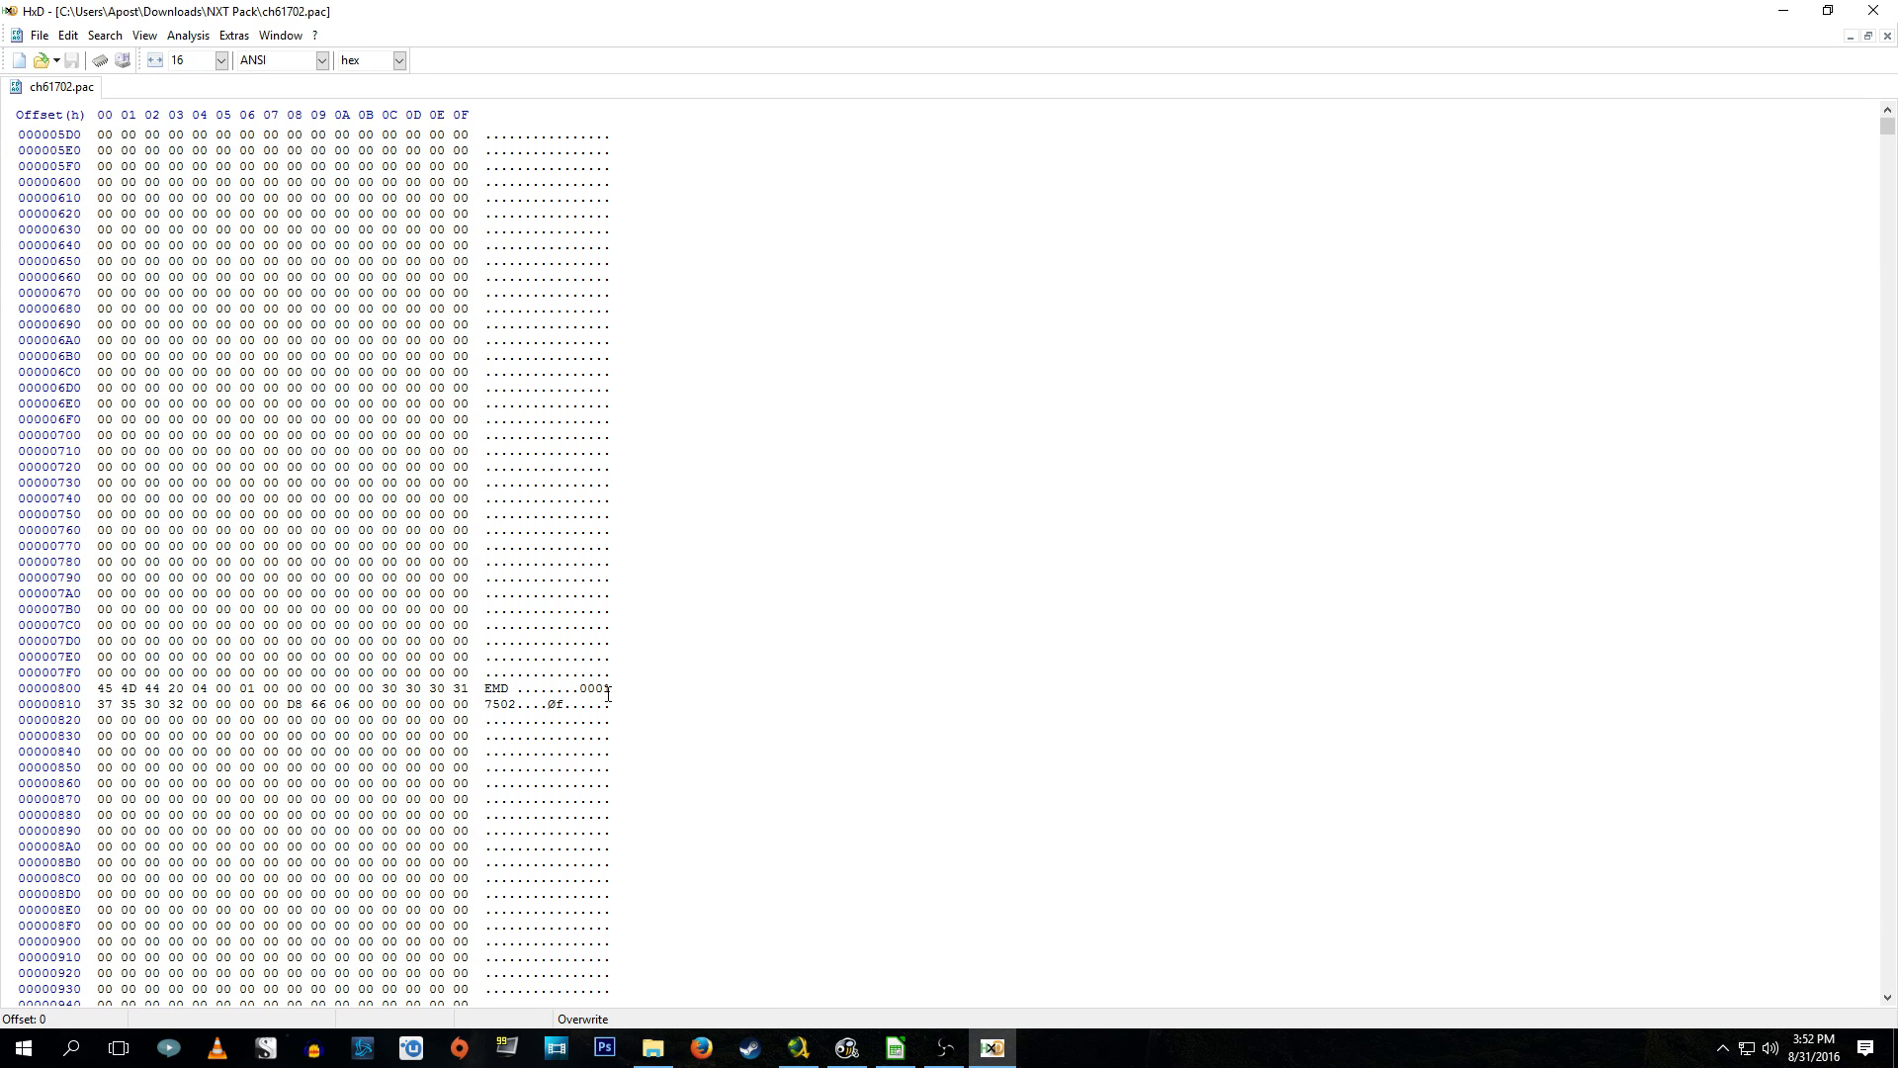
{"action": "type", "text": "6"}
{"action": "type", "text": "1"}
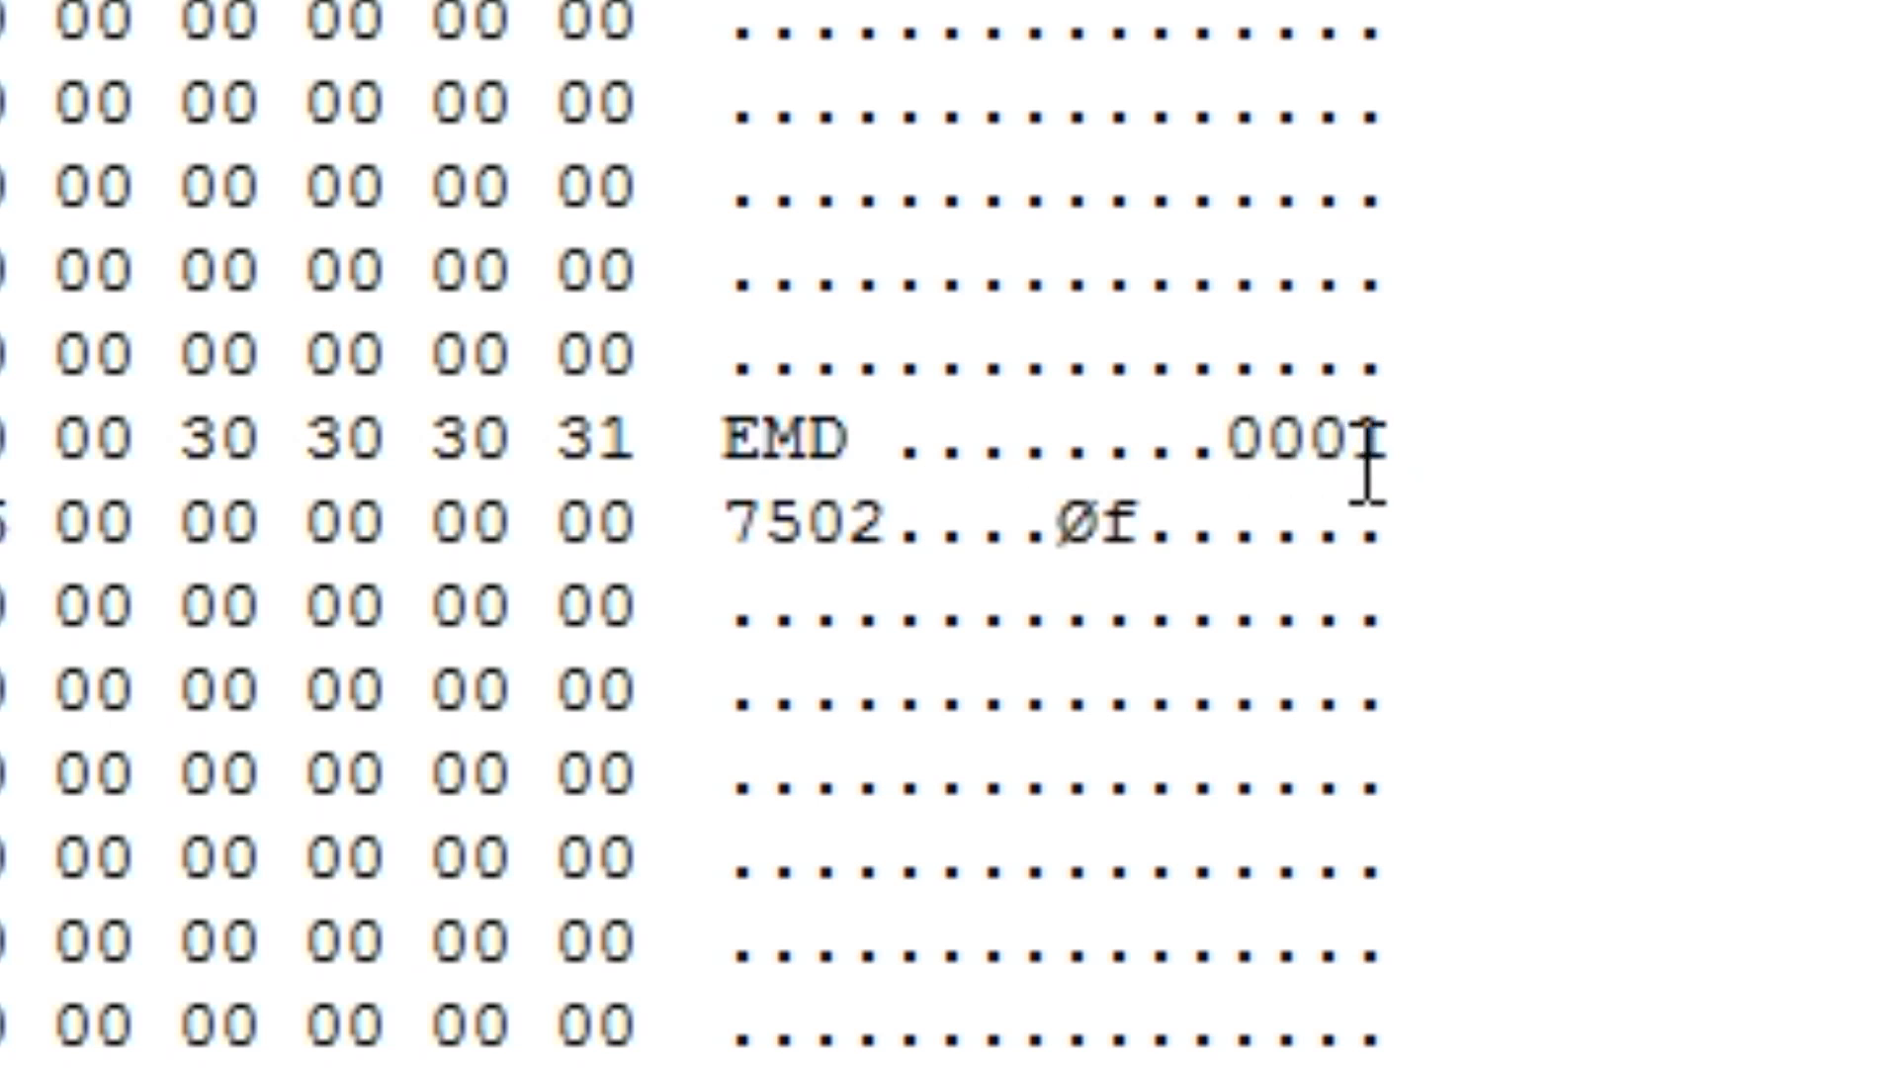
{"action": "left_click", "coordinate": [1356, 440]}
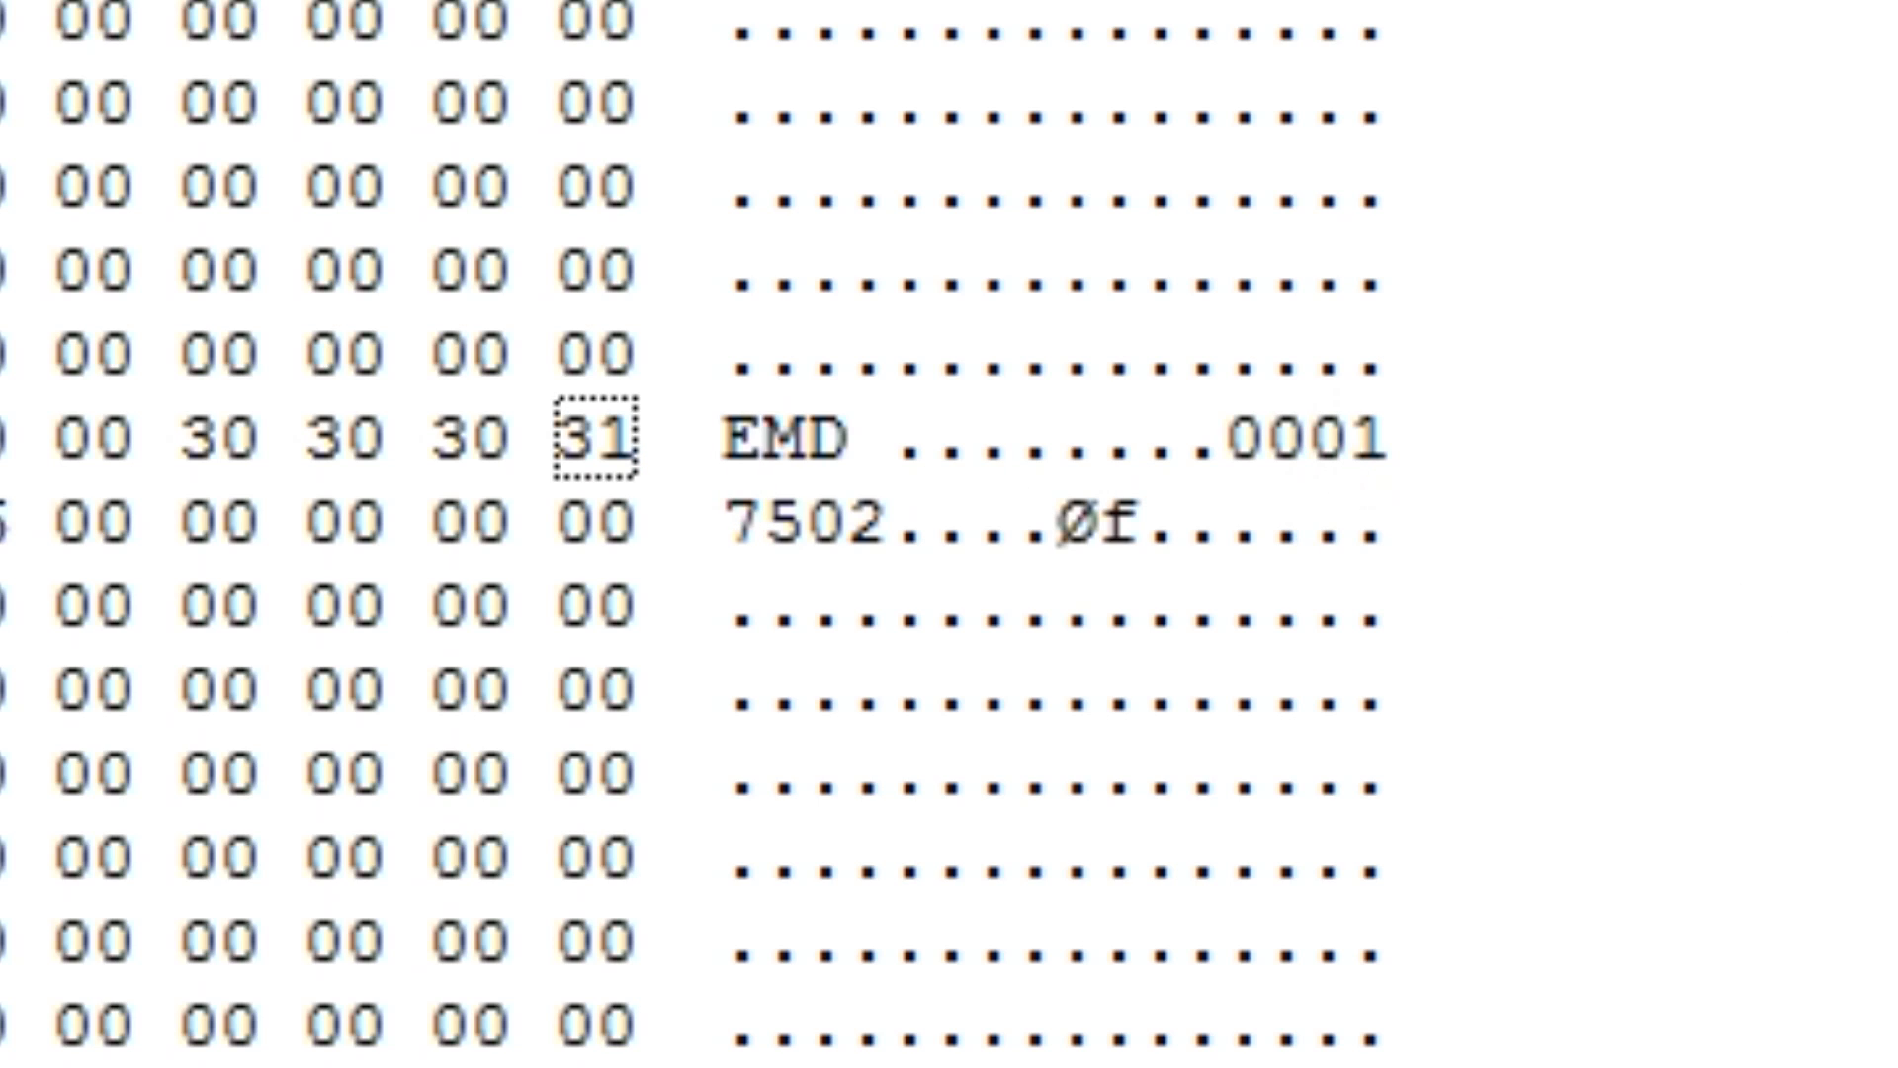
{"action": "type", "text": "6"}
{"action": "type", "text": "1"}
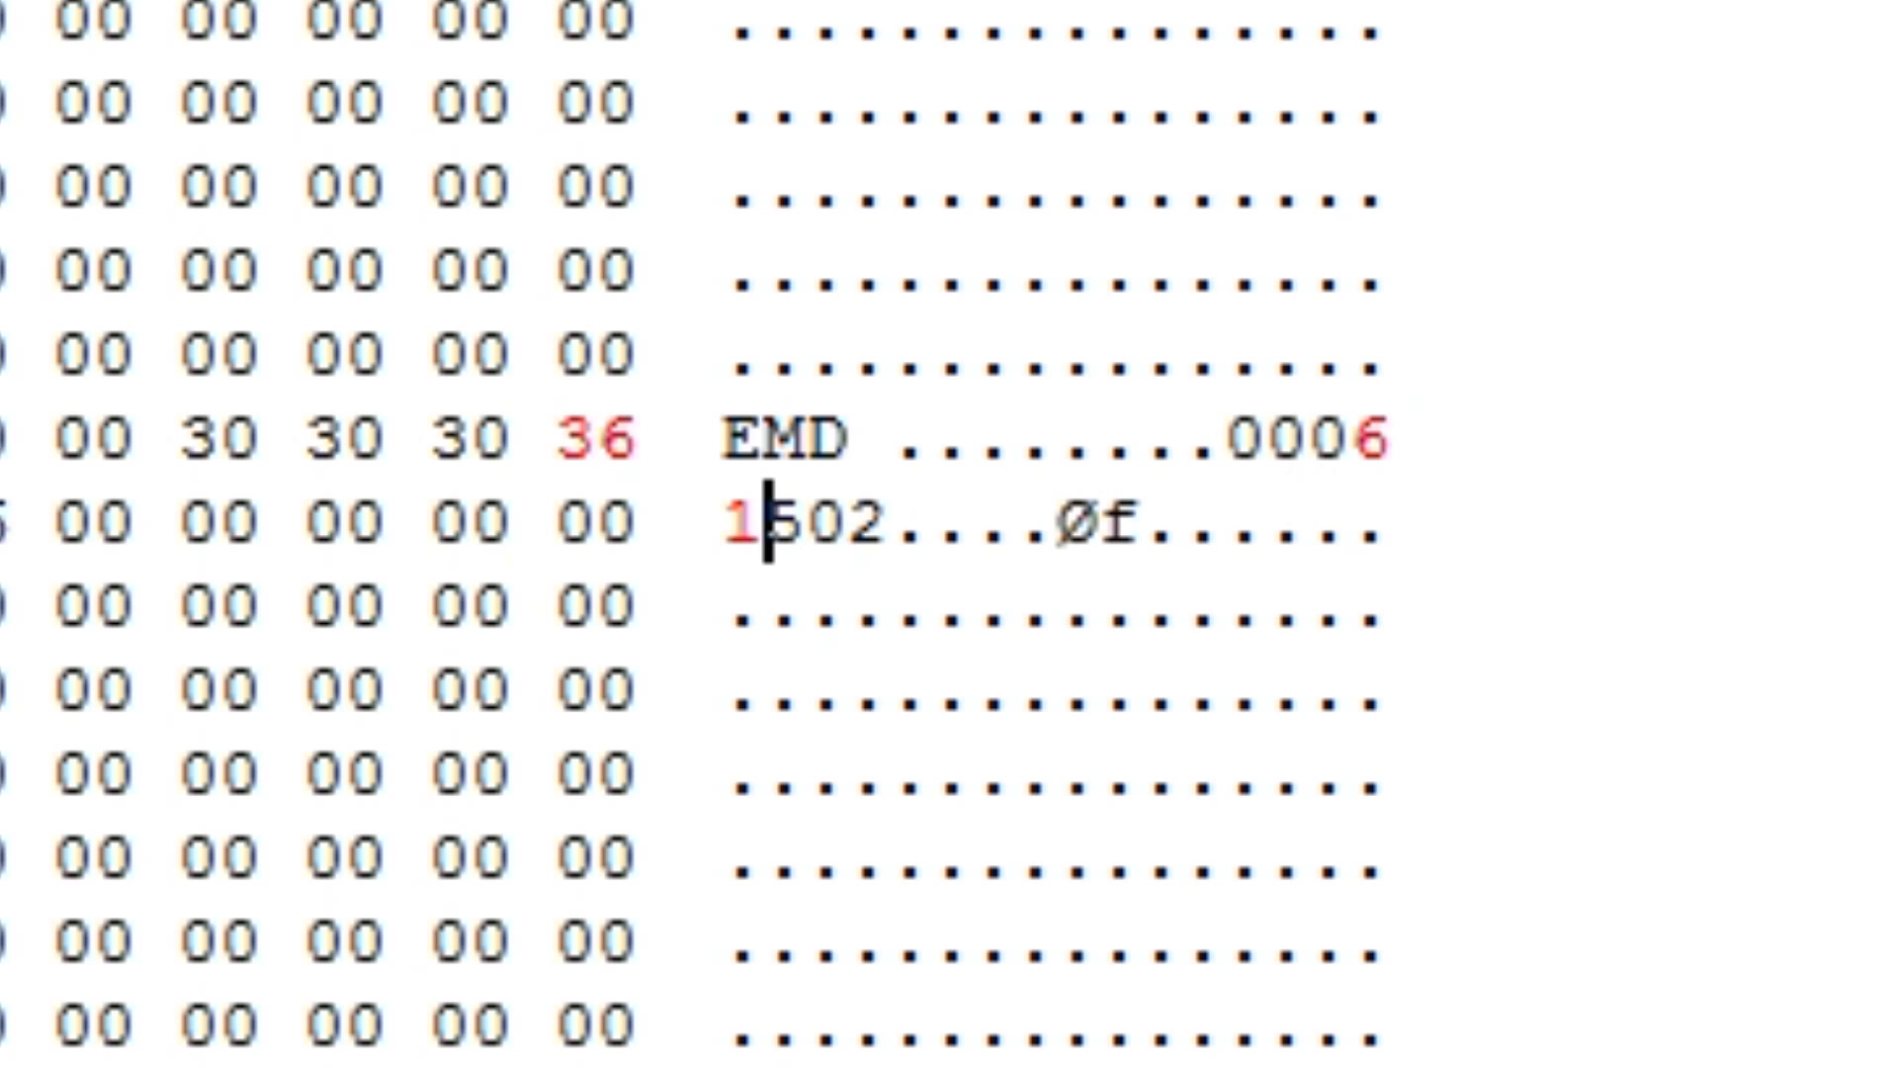
{"action": "type", "text": "7"}
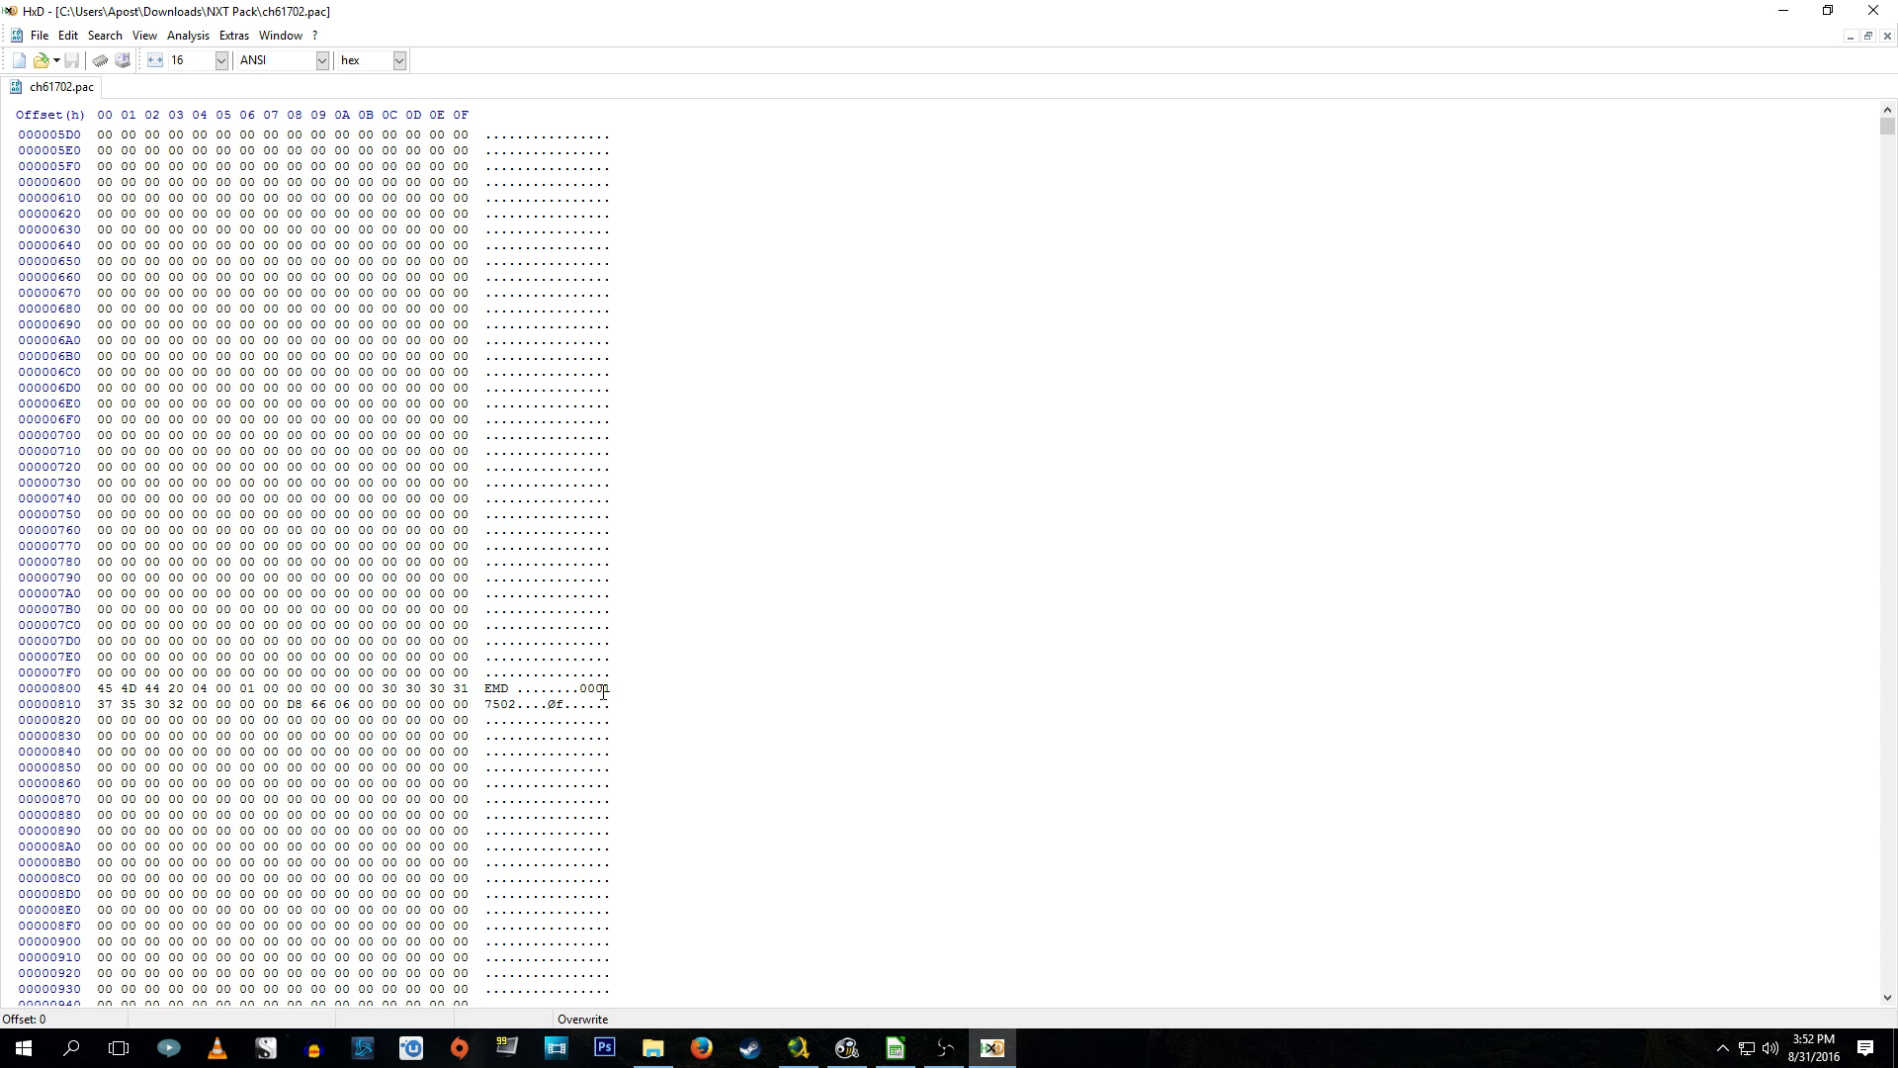
{"action": "left_click", "coordinate": [604, 688]}
{"action": "type", "text": "6"}
{"action": "type", "text": "1"}
{"action": "key", "text": "ctrl+z"}
{"action": "key", "text": "ctrl+z"}
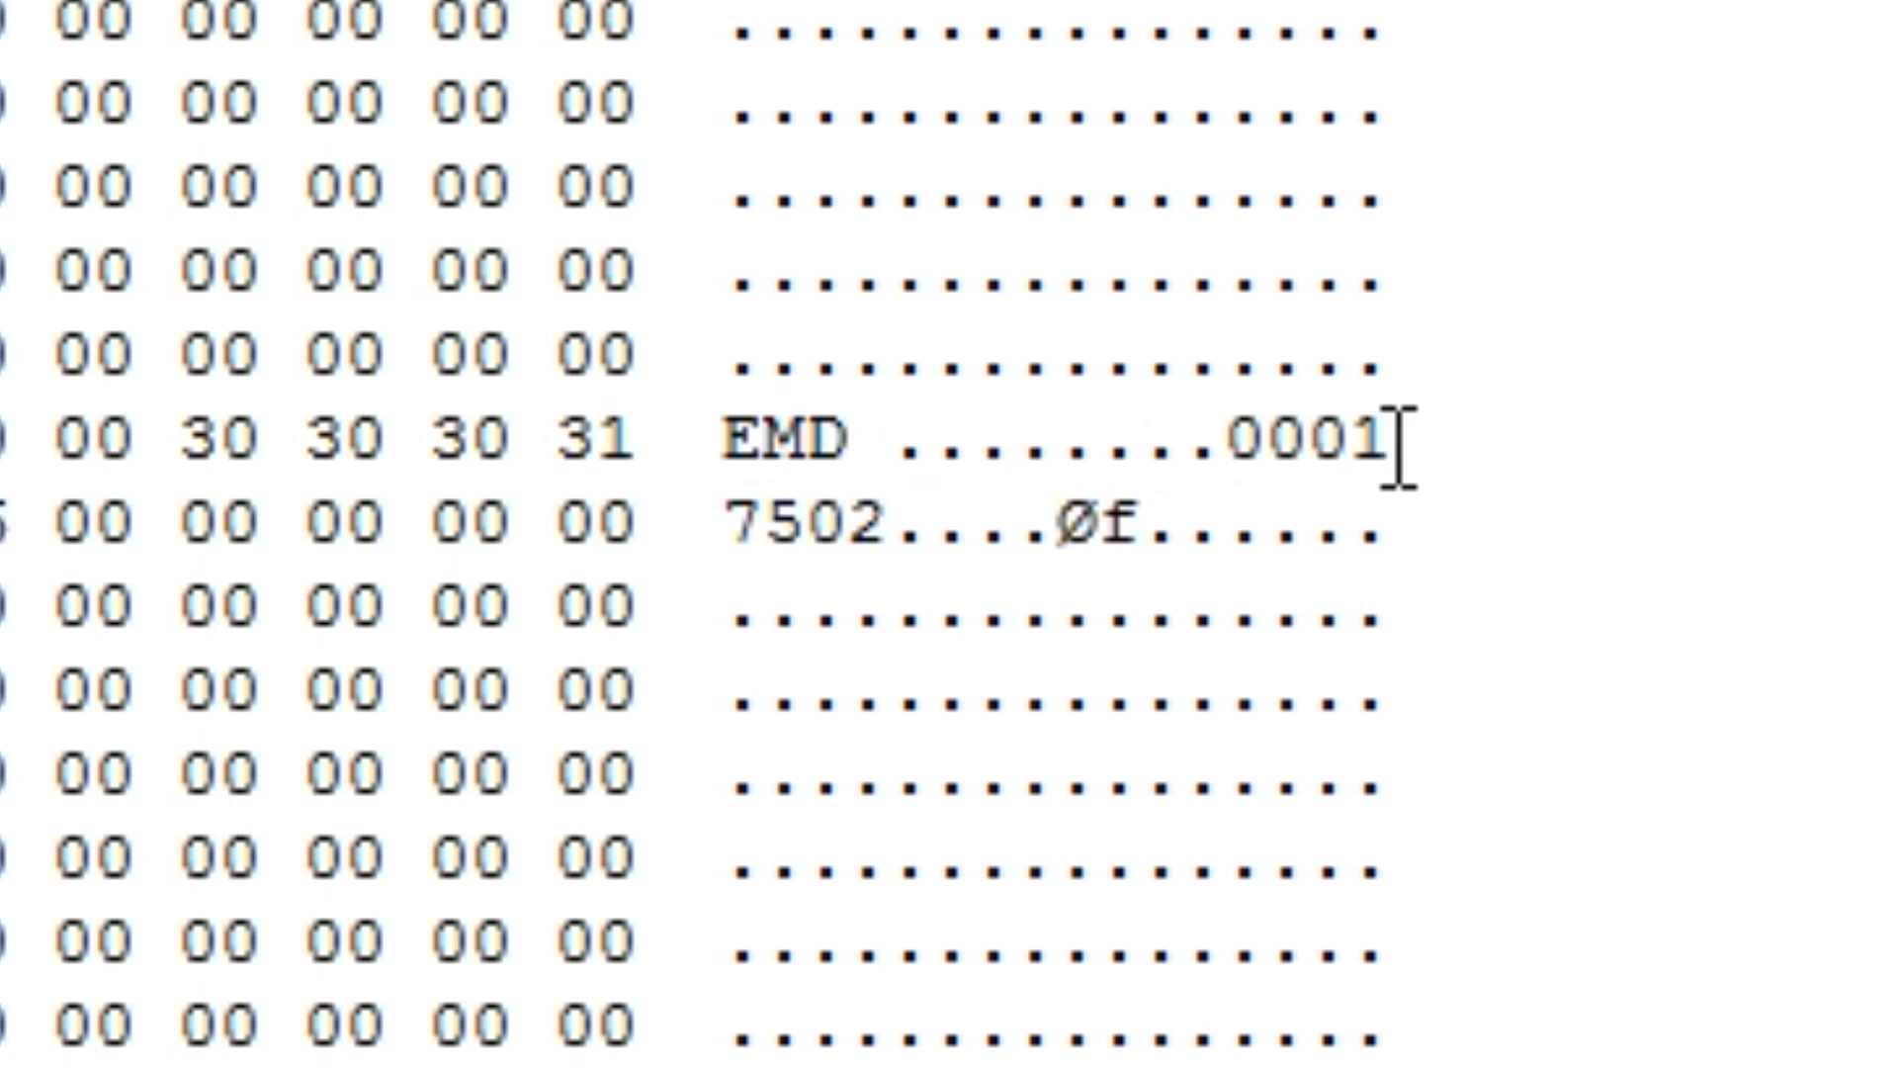
Overwrite the embedded slot number 175 with 617 starting at offset 80F, then save ch61702.pac and close HxD.
{"action": "left_click", "coordinate": [1347, 438]}
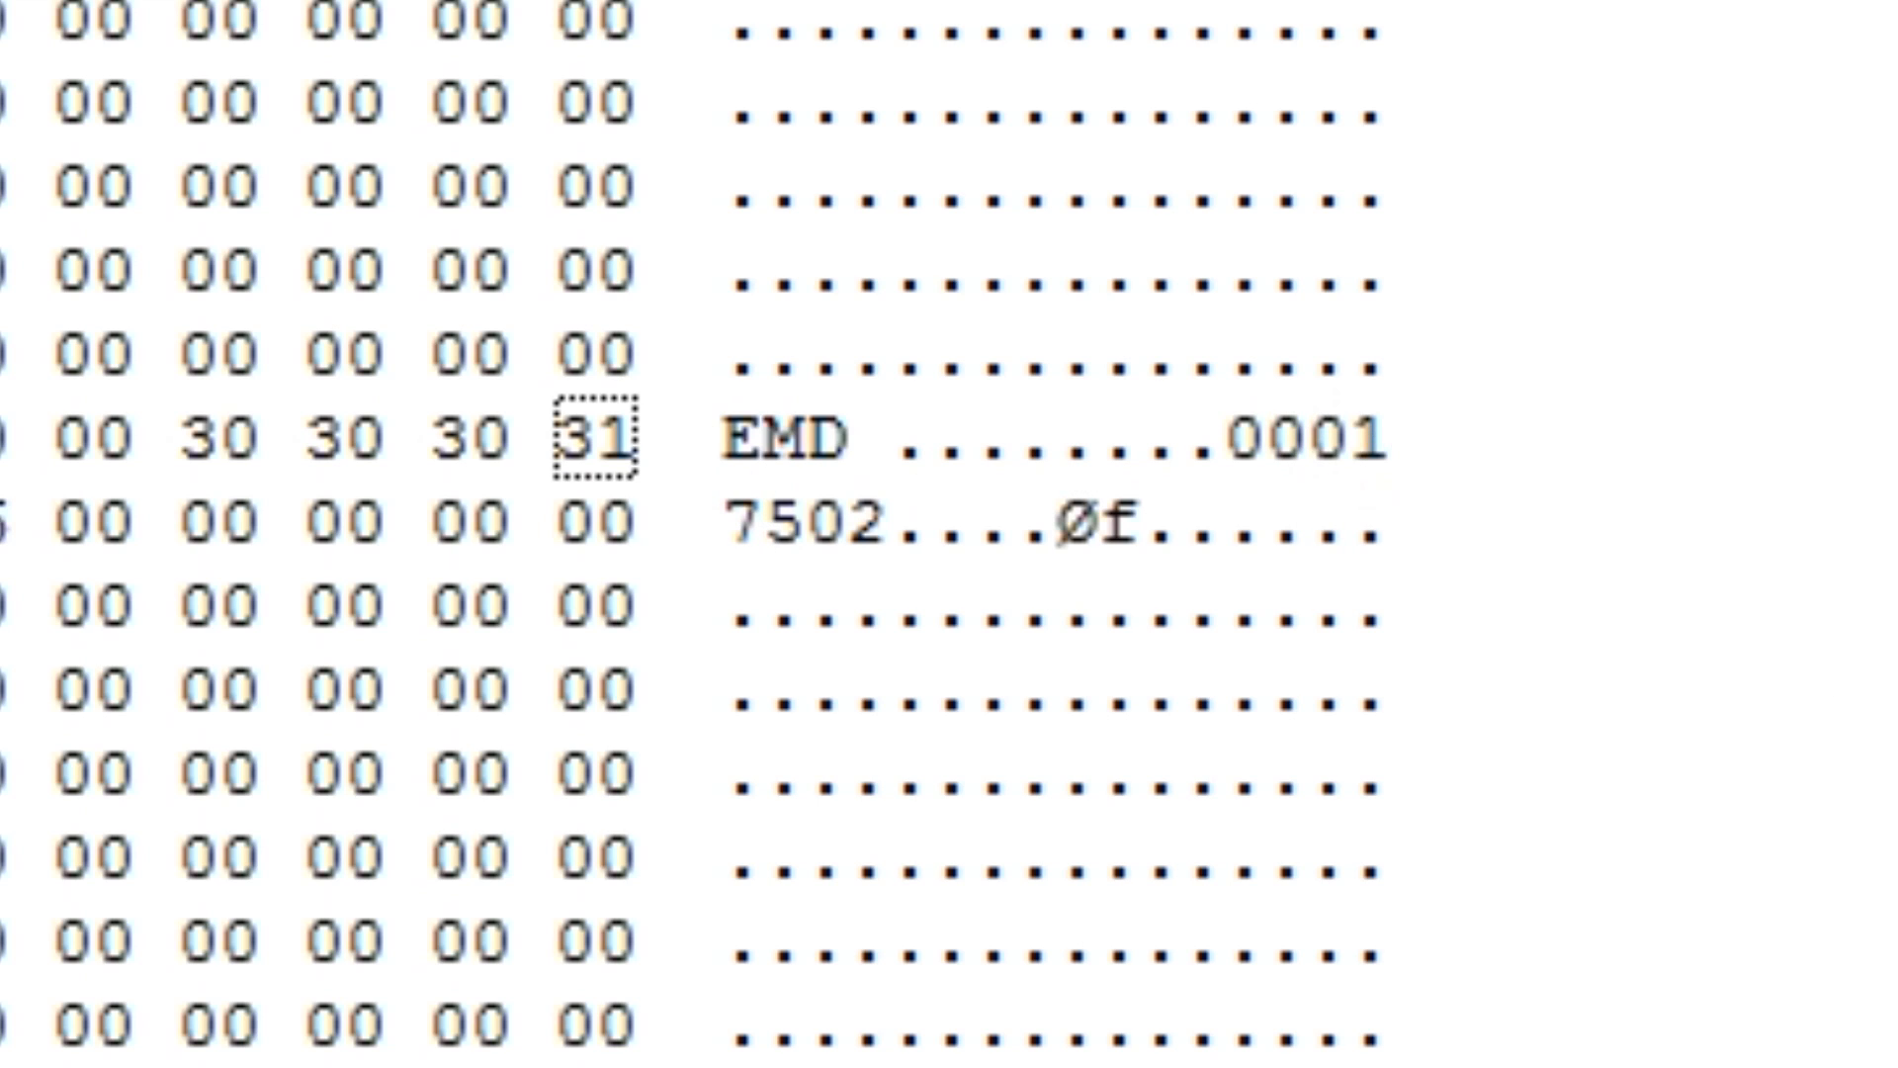
{"action": "type", "text": "6"}
{"action": "type", "text": "1"}
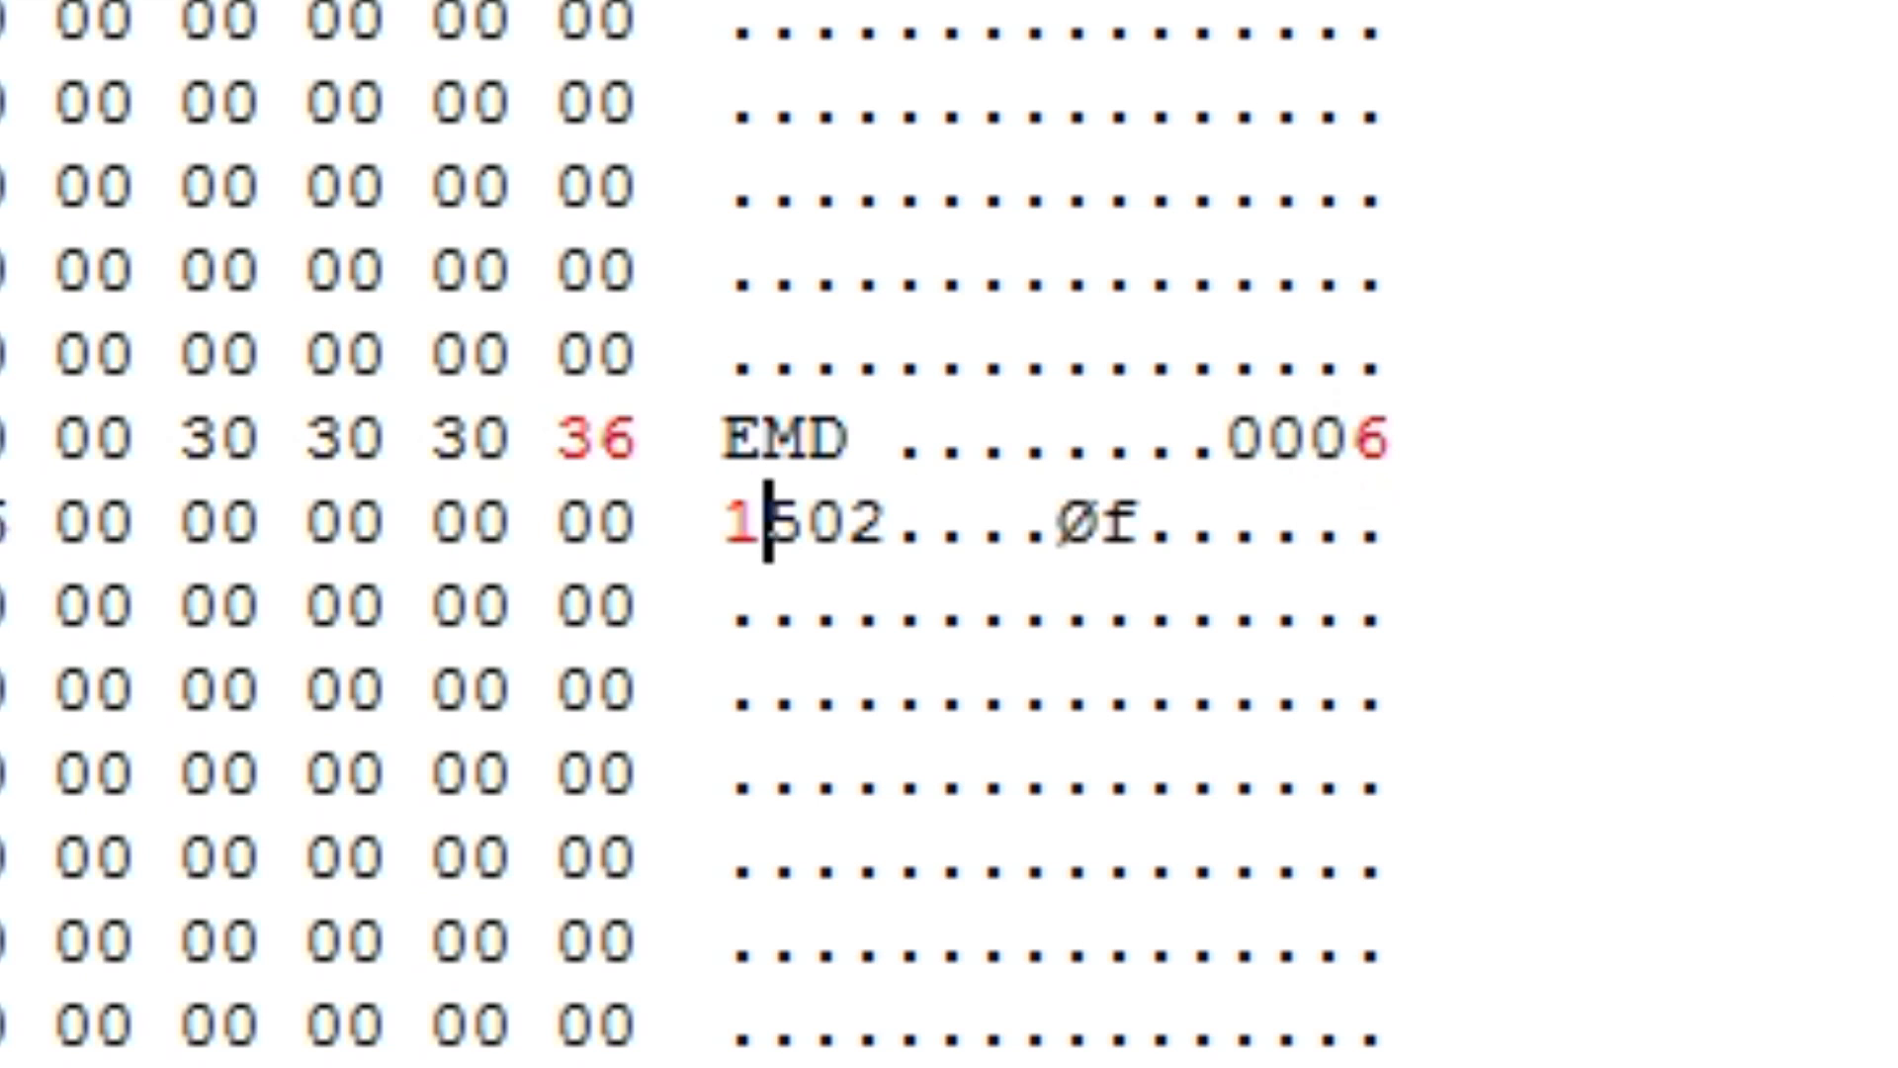
{"action": "type", "text": "7"}
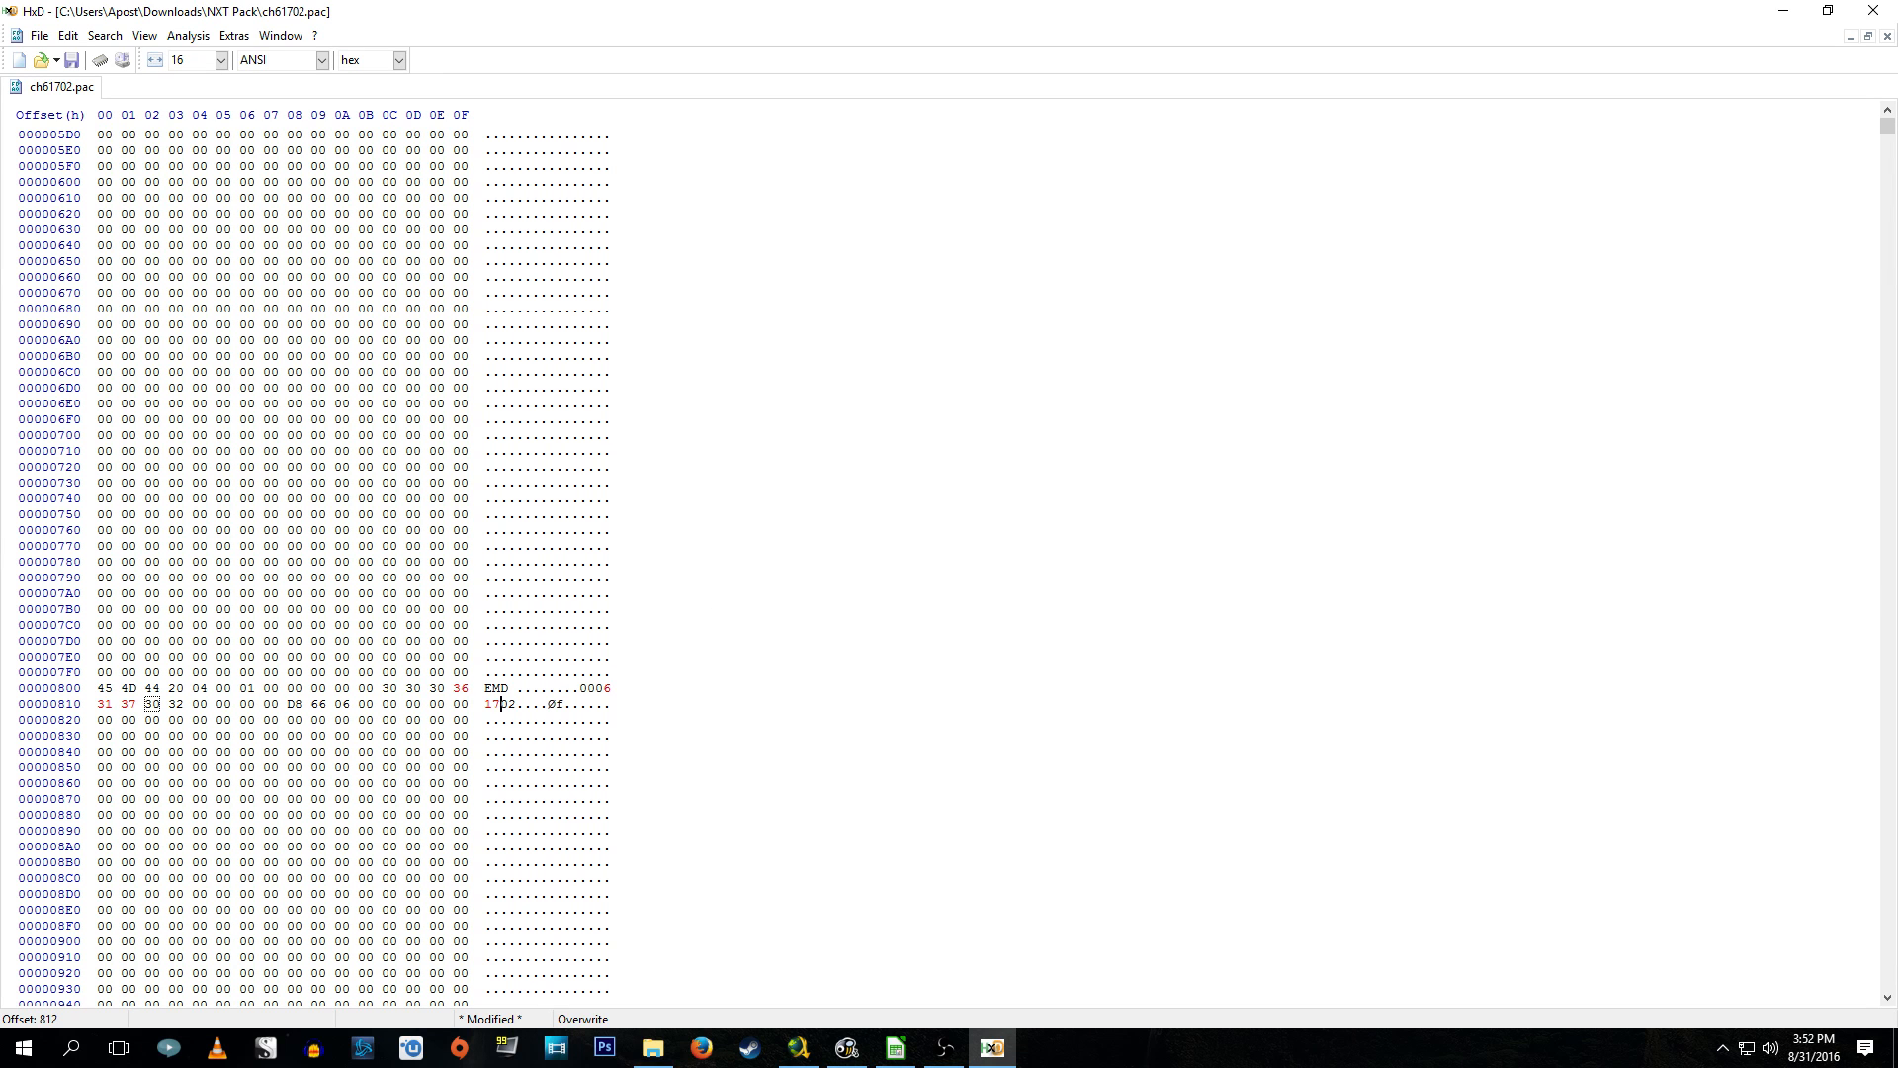
{"action": "left_click", "coordinate": [40, 34]}
{"action": "left_click", "coordinate": [64, 134]}
{"action": "left_click", "coordinate": [1891, 8]}
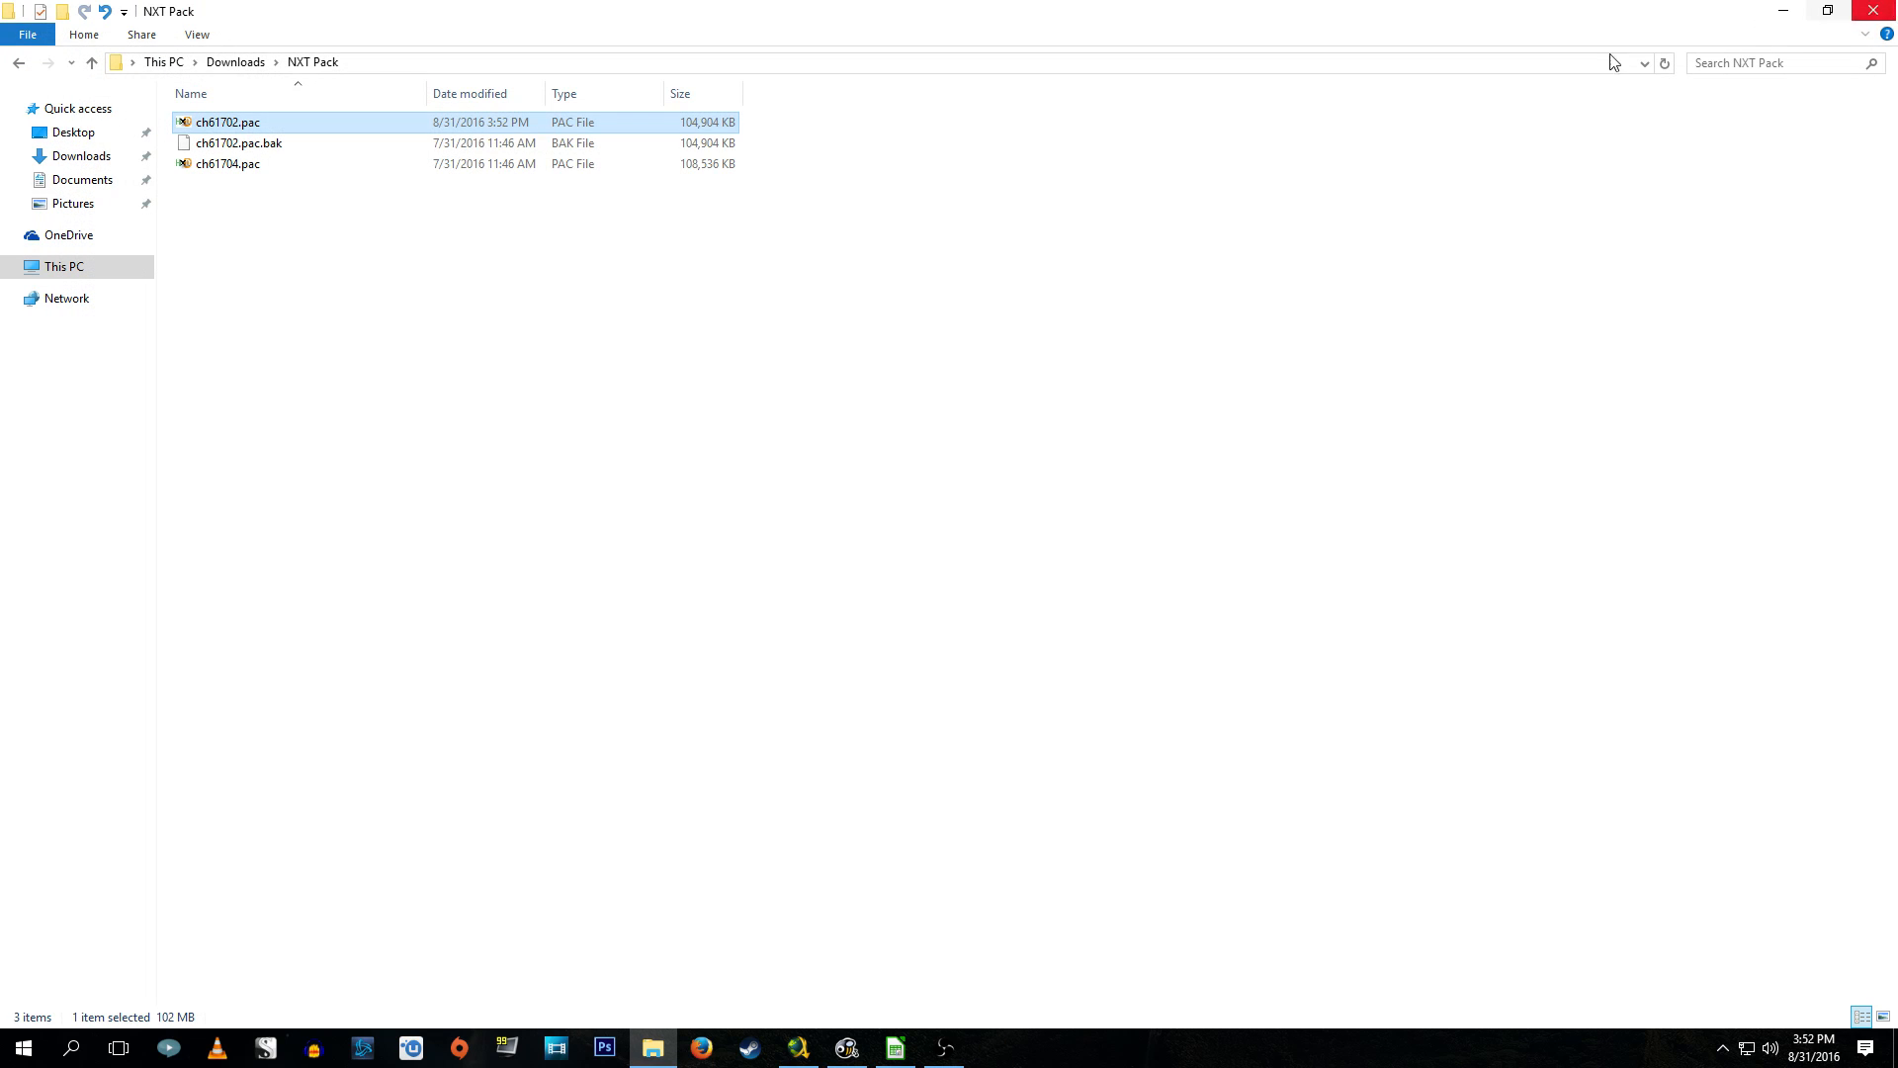
Open ch61704.pac in HxD, overwrite the embedded slot number 175 with 617 starting at offset 80F, and save the file.
{"action": "left_click", "coordinate": [262, 170]}
{"action": "double_click", "coordinate": [262, 170]}
{"action": "scroll", "coordinate": [553, 638], "scroll_direction": "down", "scroll_amount": 17}
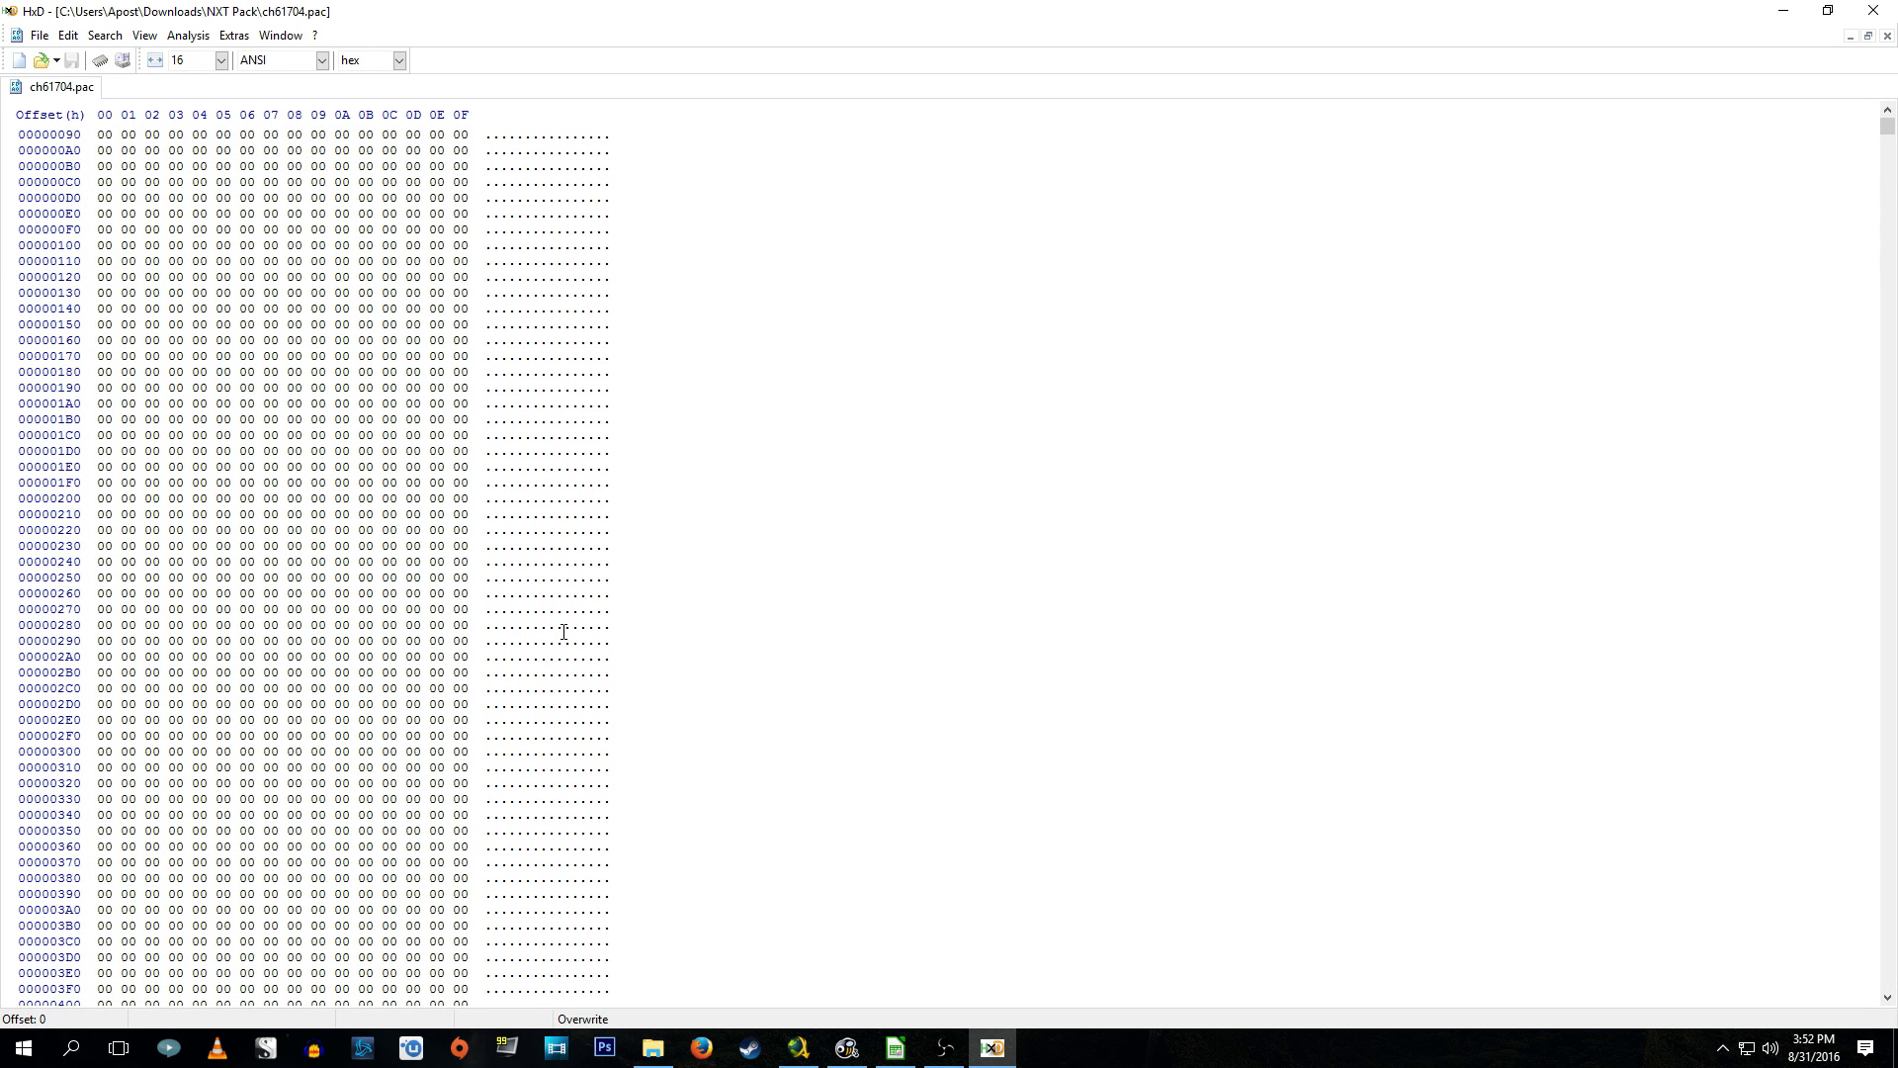
{"action": "scroll", "coordinate": [563, 672], "scroll_direction": "down", "scroll_amount": 13}
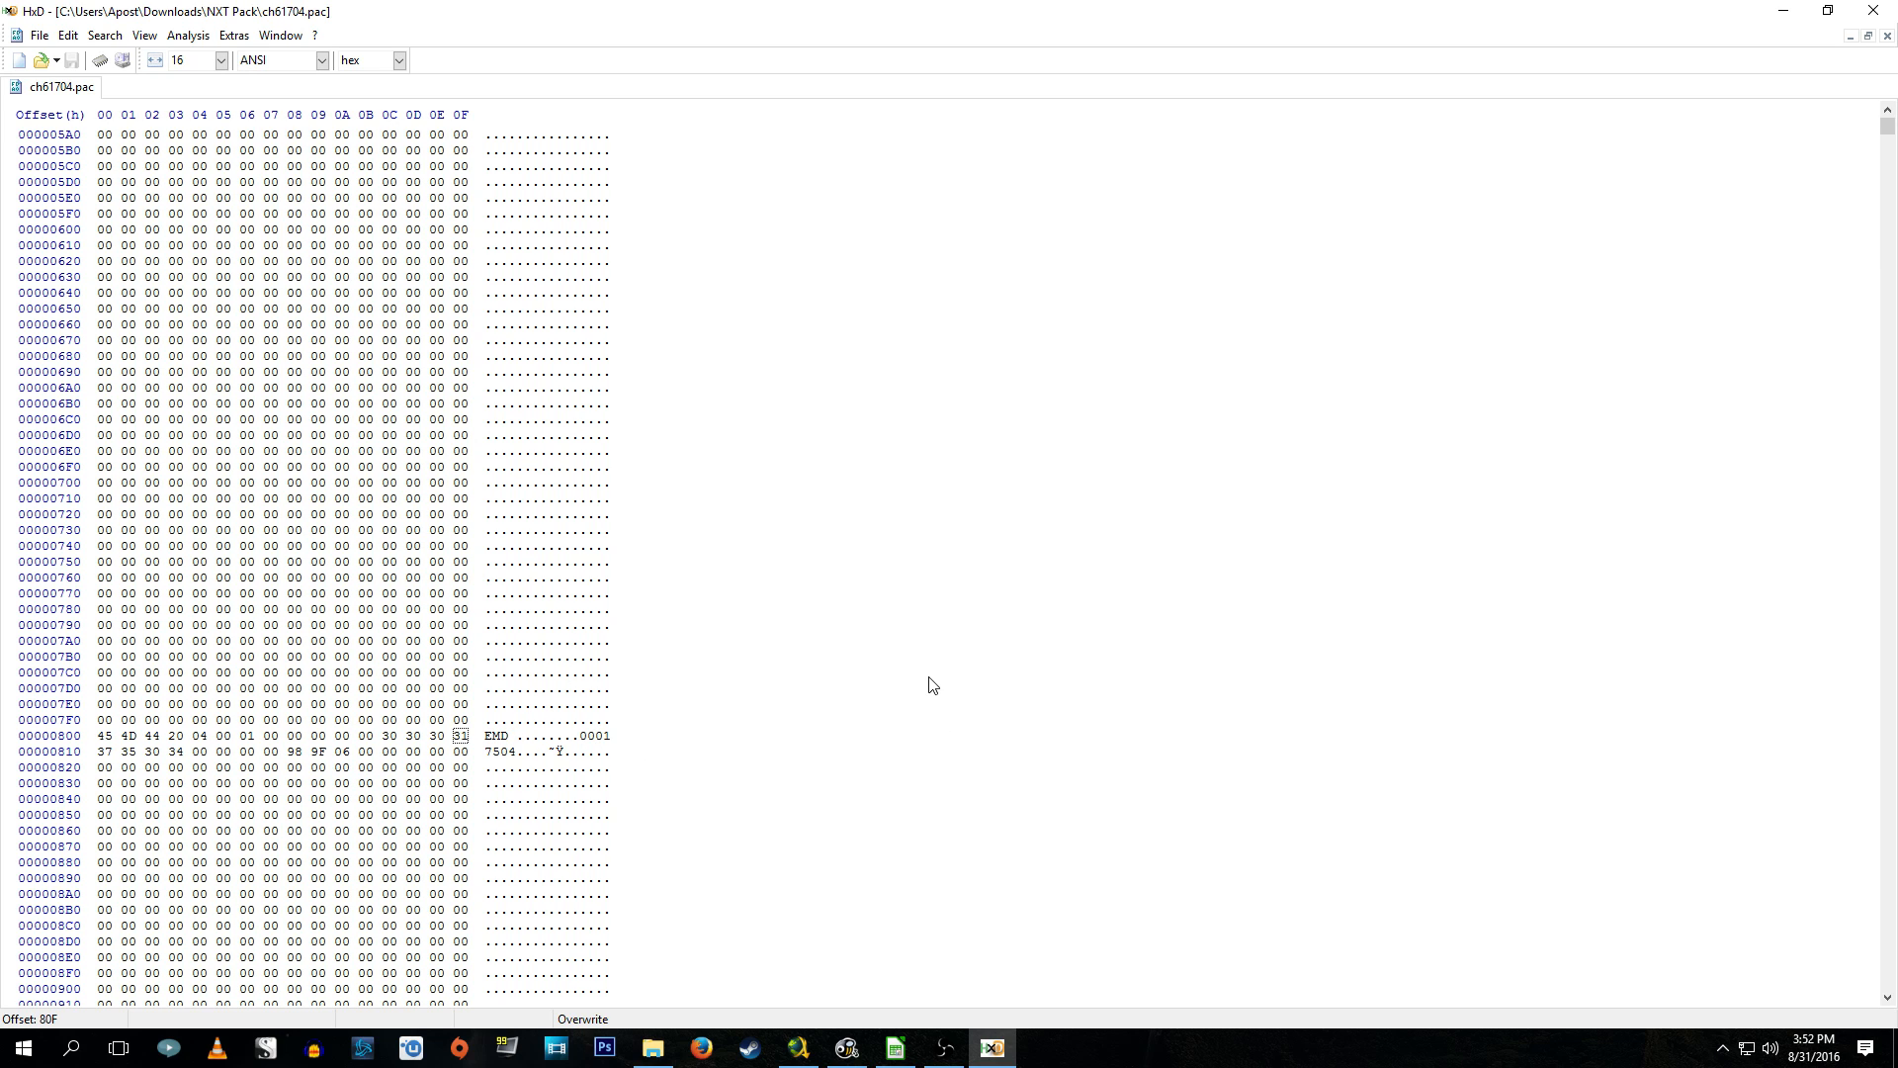
{"action": "type", "text": "61"}
{"action": "type", "text": "7"}
{"action": "key", "text": "alt"}
{"action": "key", "text": "f"}
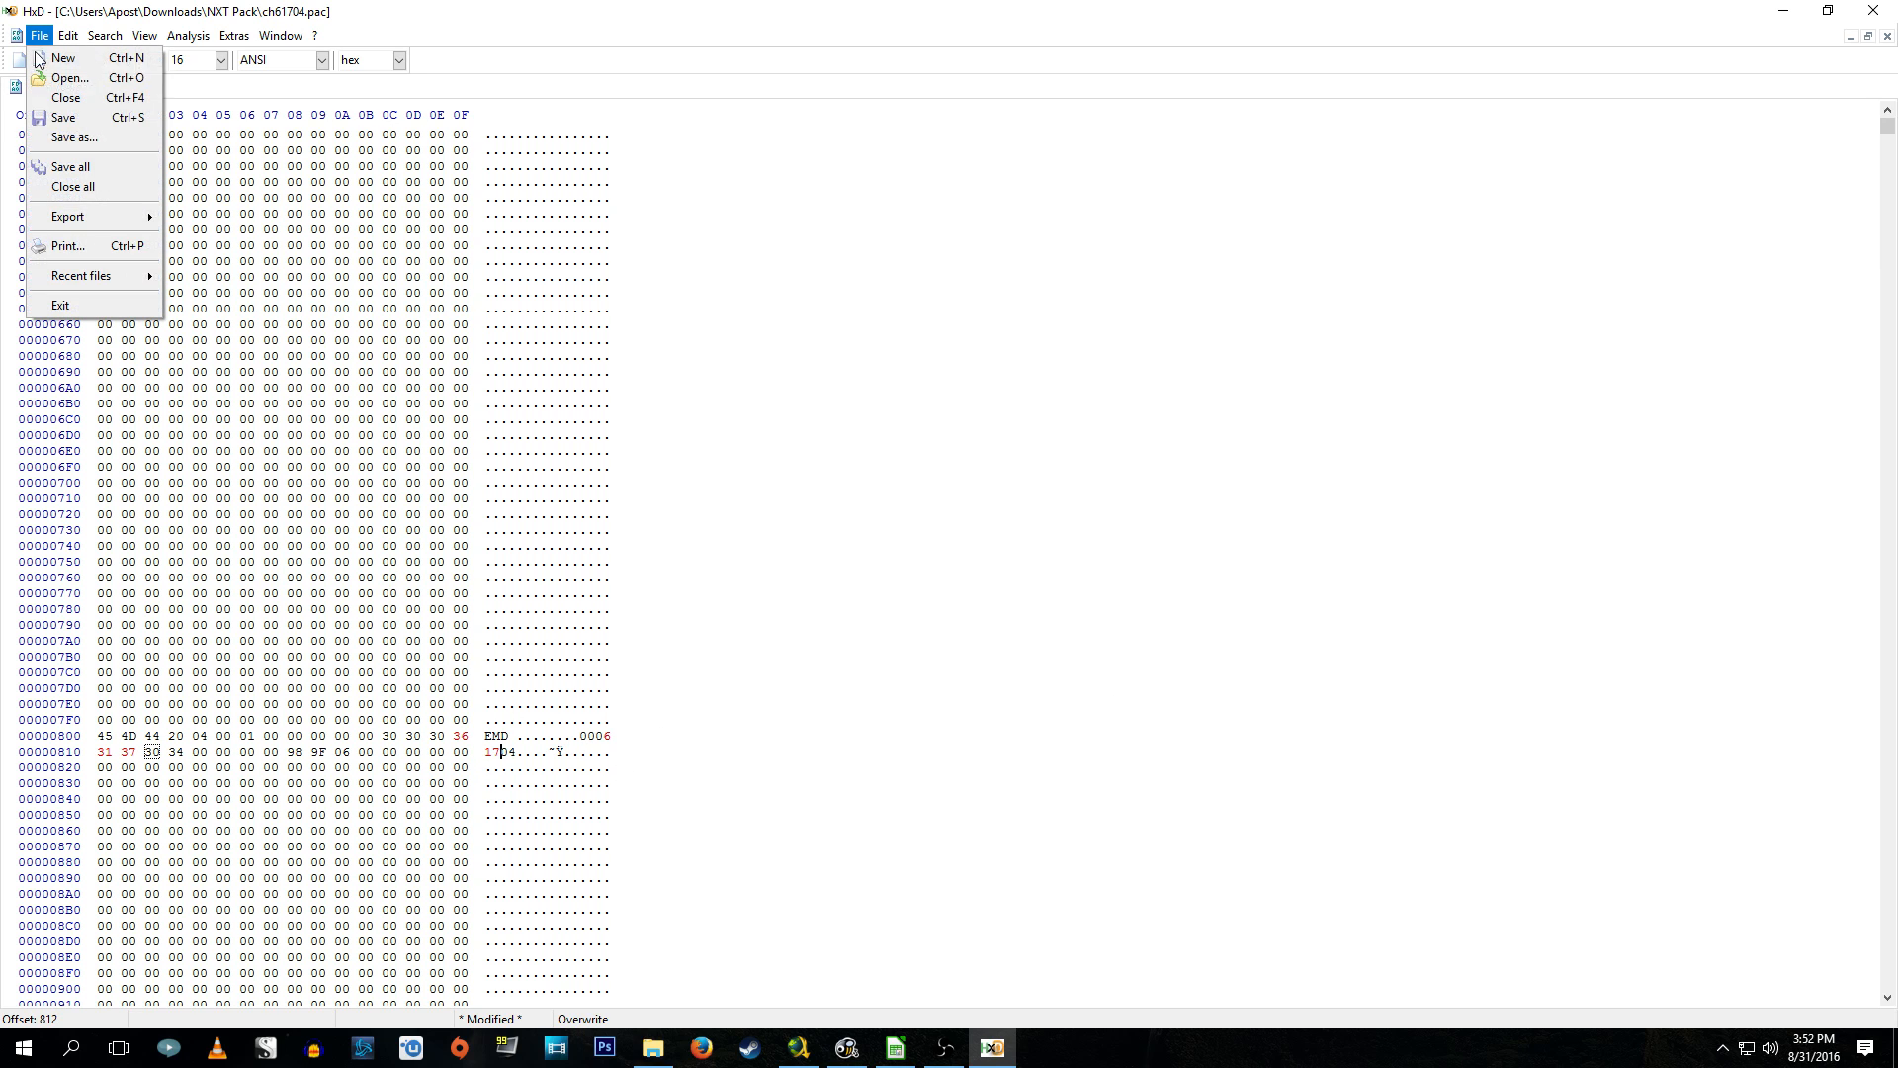
{"action": "left_click", "coordinate": [78, 119]}
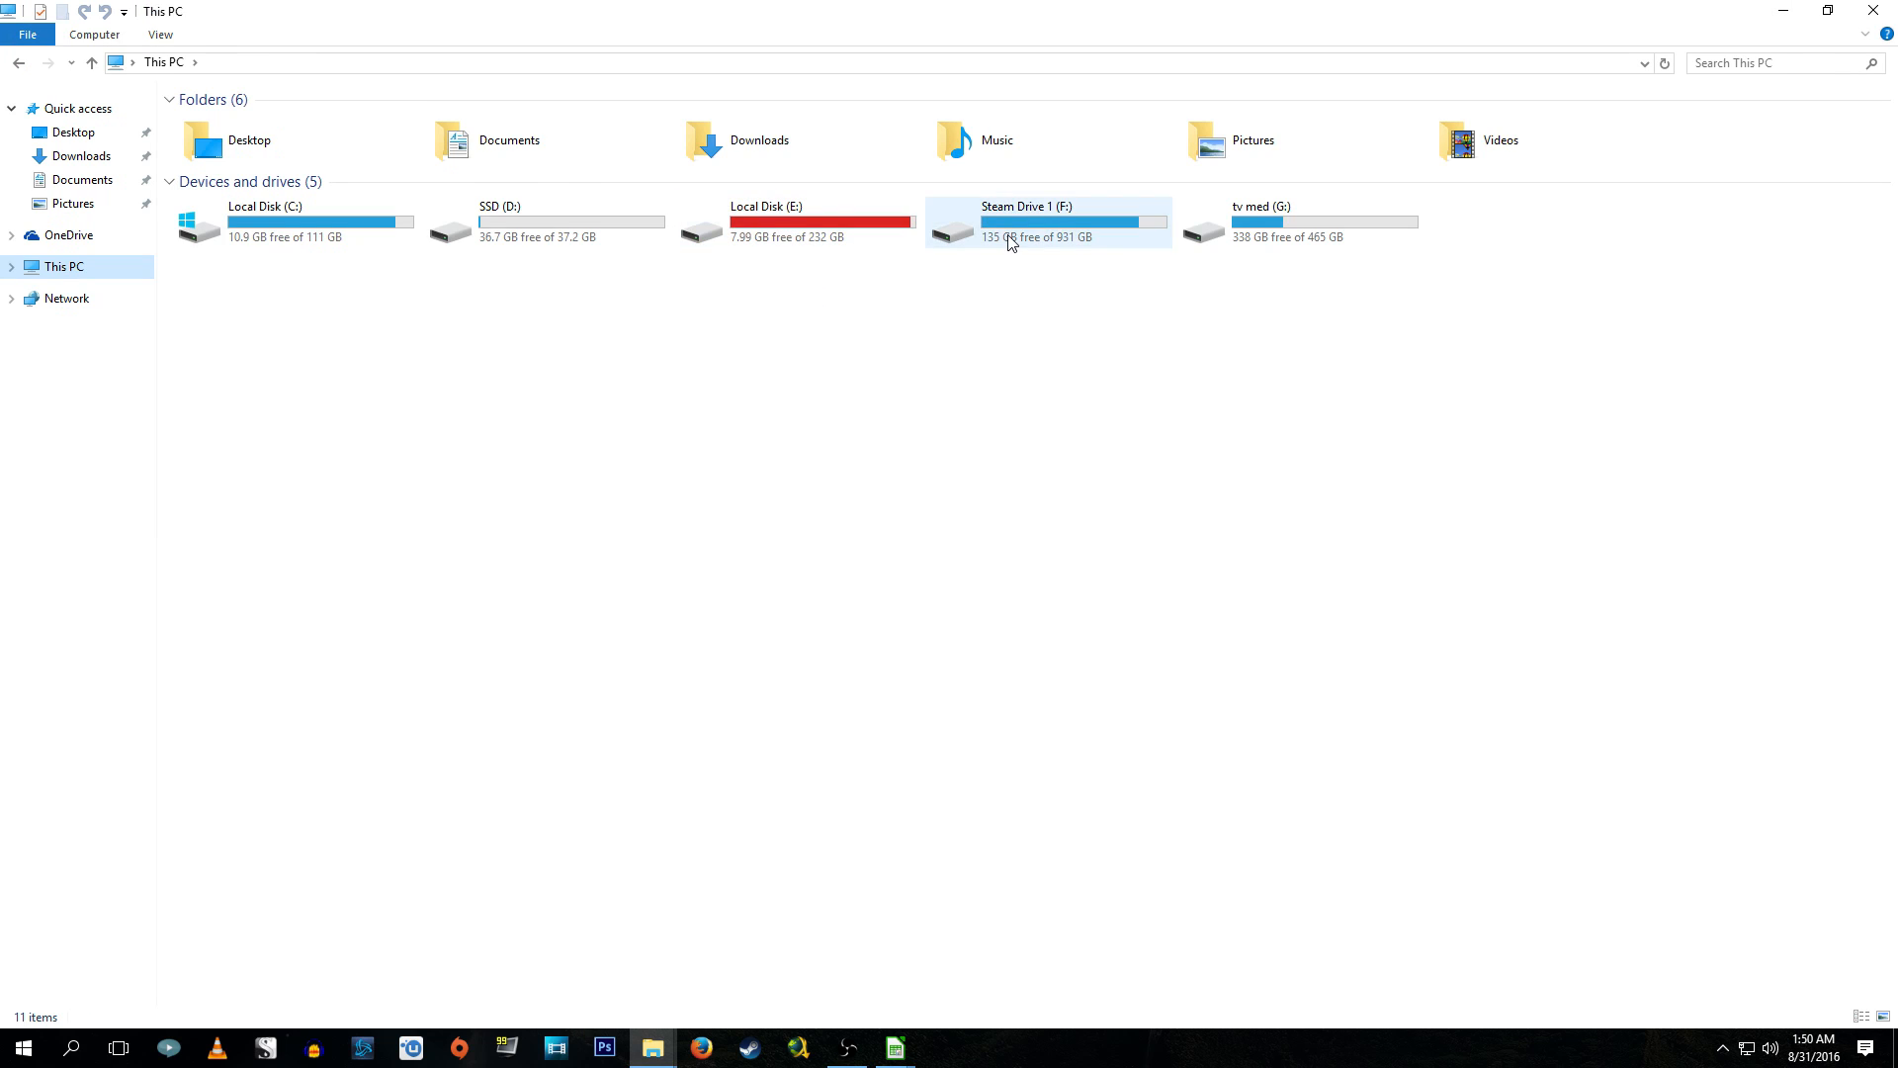
Switch to Data Editor for WWE 2k16 from the Data Editor 2k16 folder on drive F: and load the full Slot - 175.pofo file from NXT Pack.
{"action": "double_click", "coordinate": [1011, 243]}
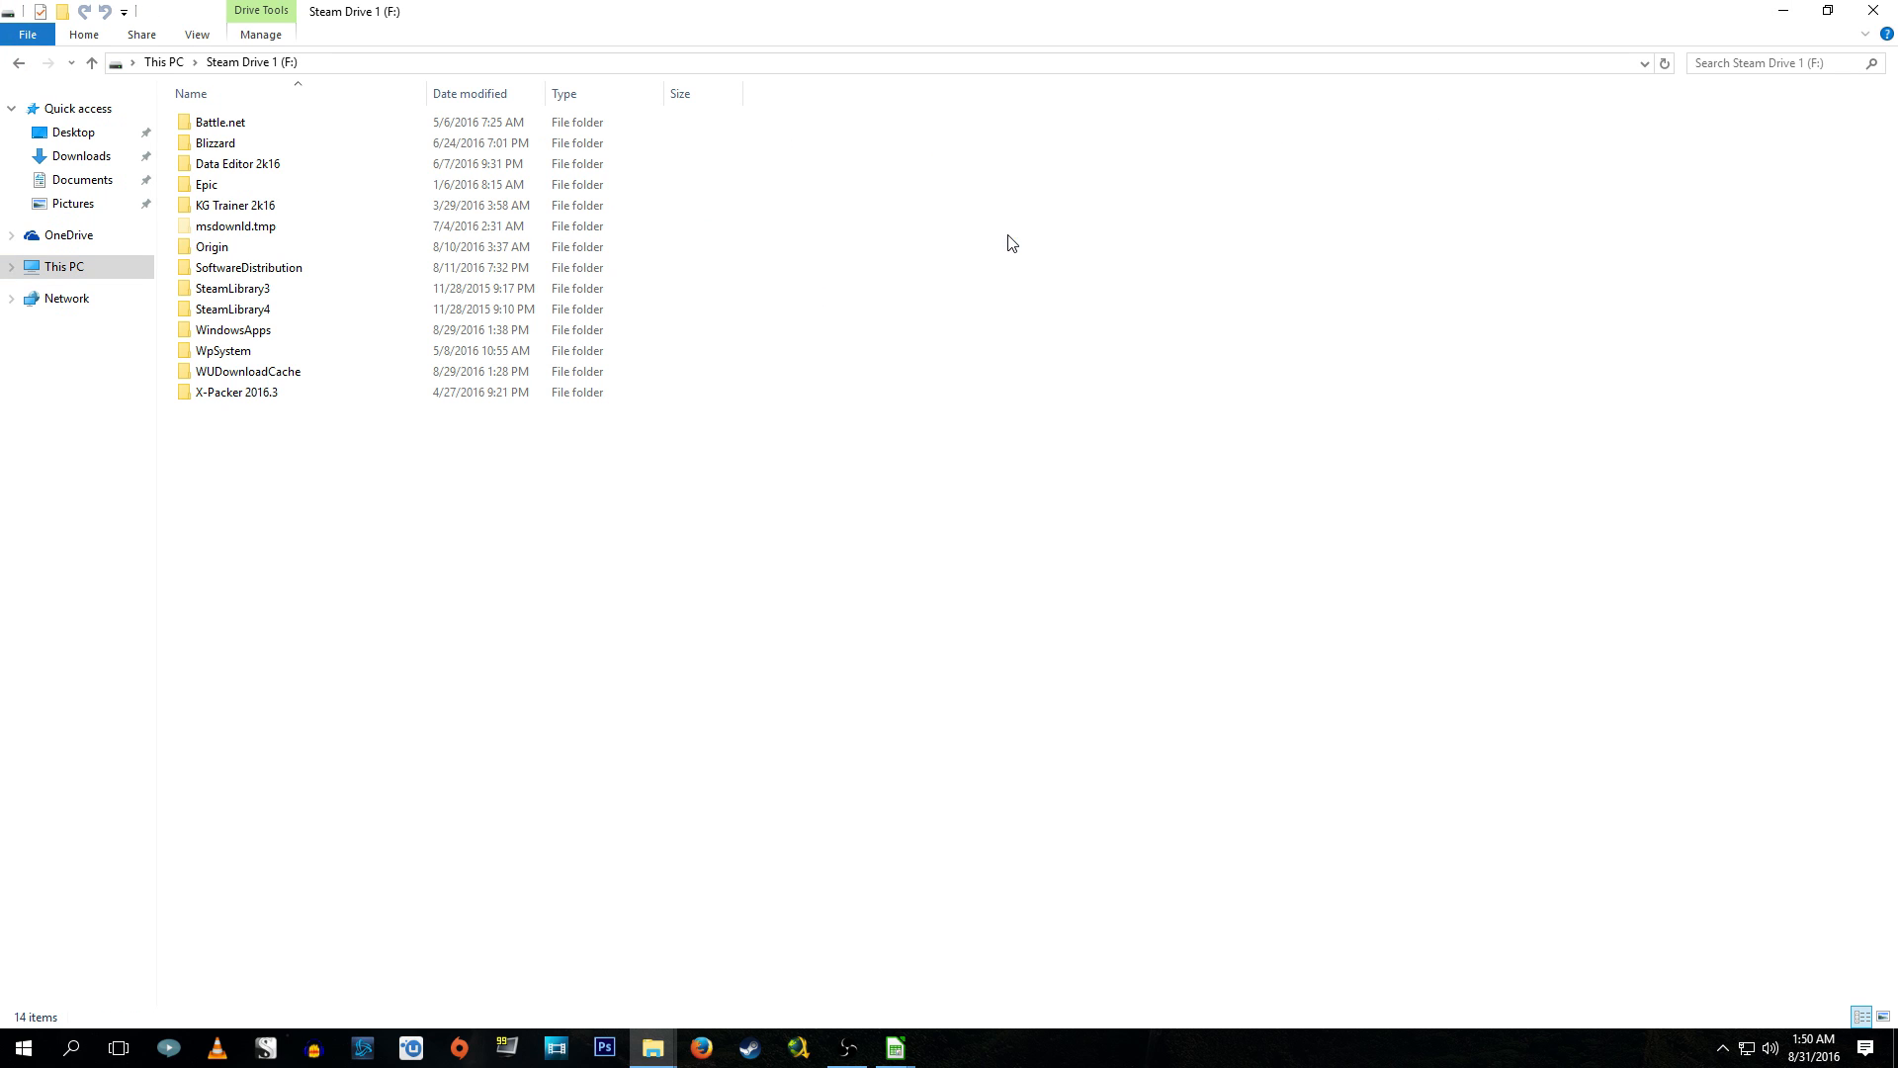
{"action": "left_click", "coordinate": [253, 164]}
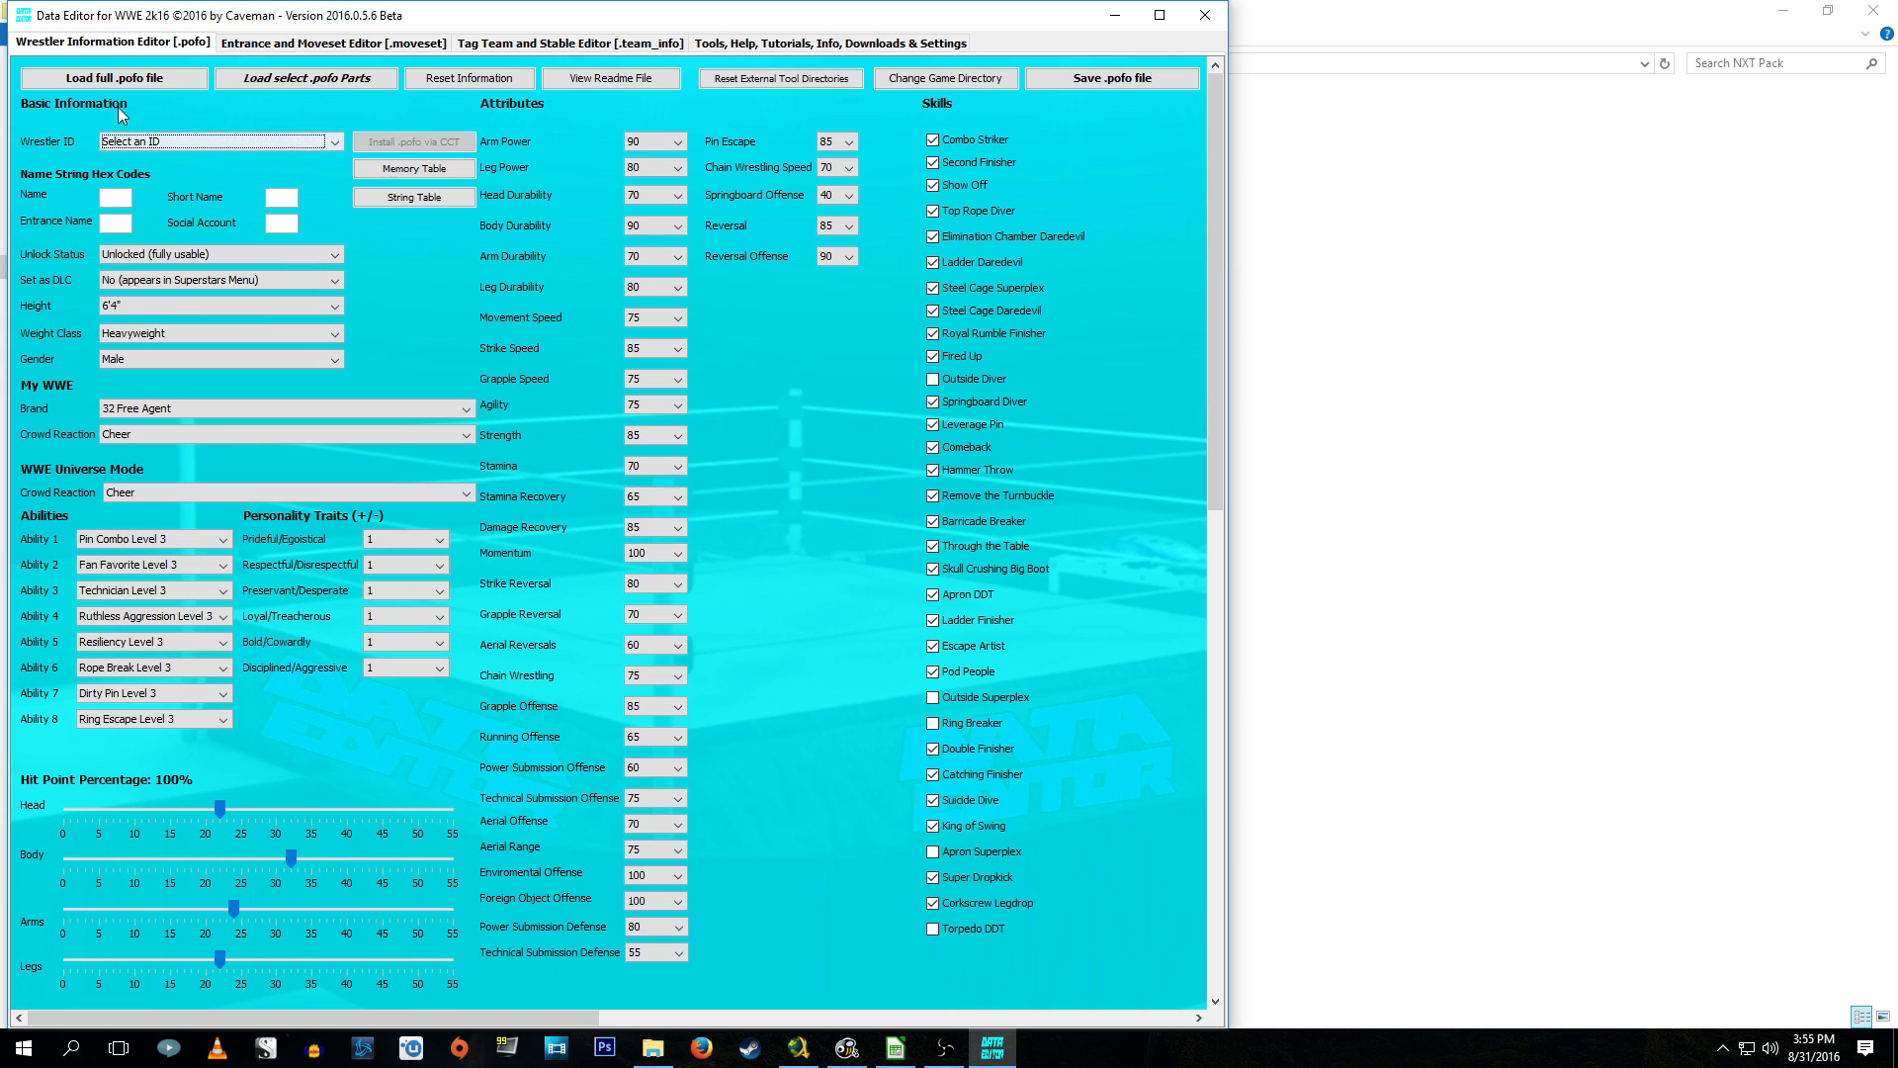
{"action": "left_click", "coordinate": [114, 77]}
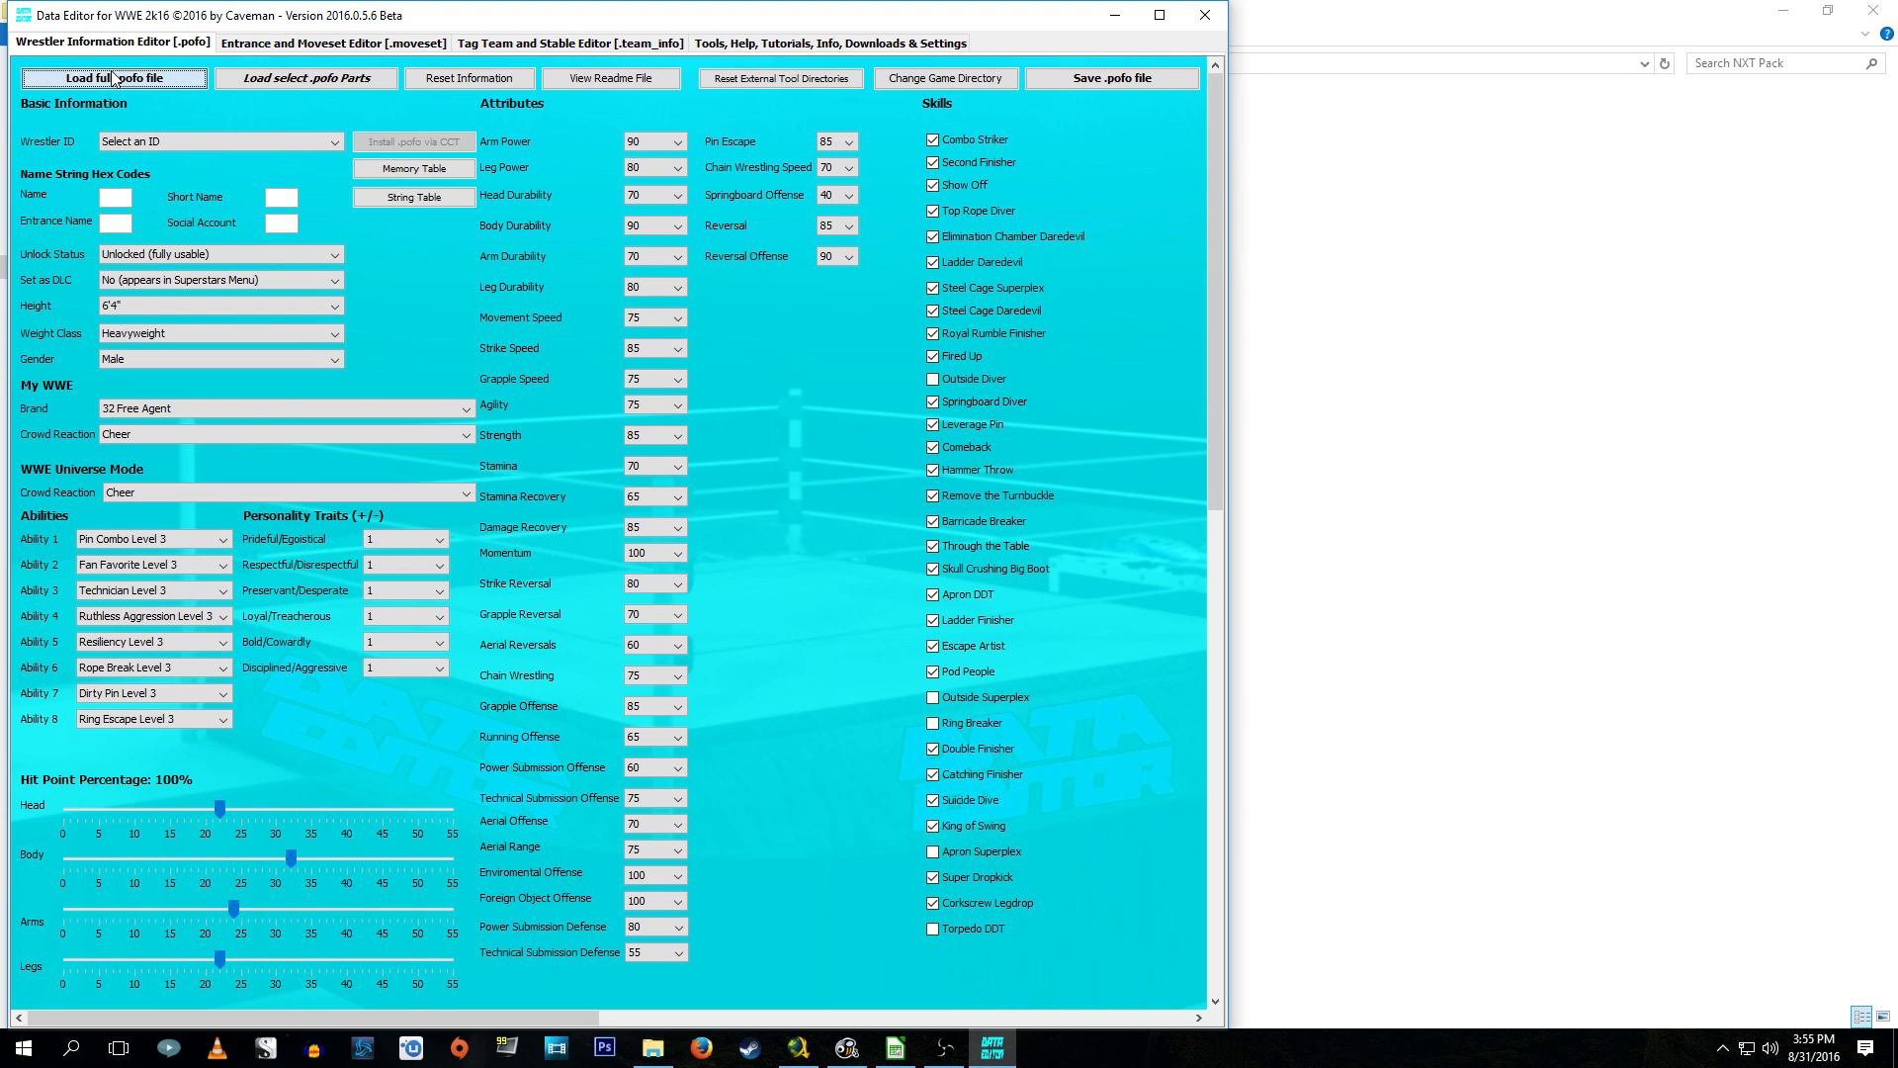
{"action": "left_click", "coordinate": [196, 110]}
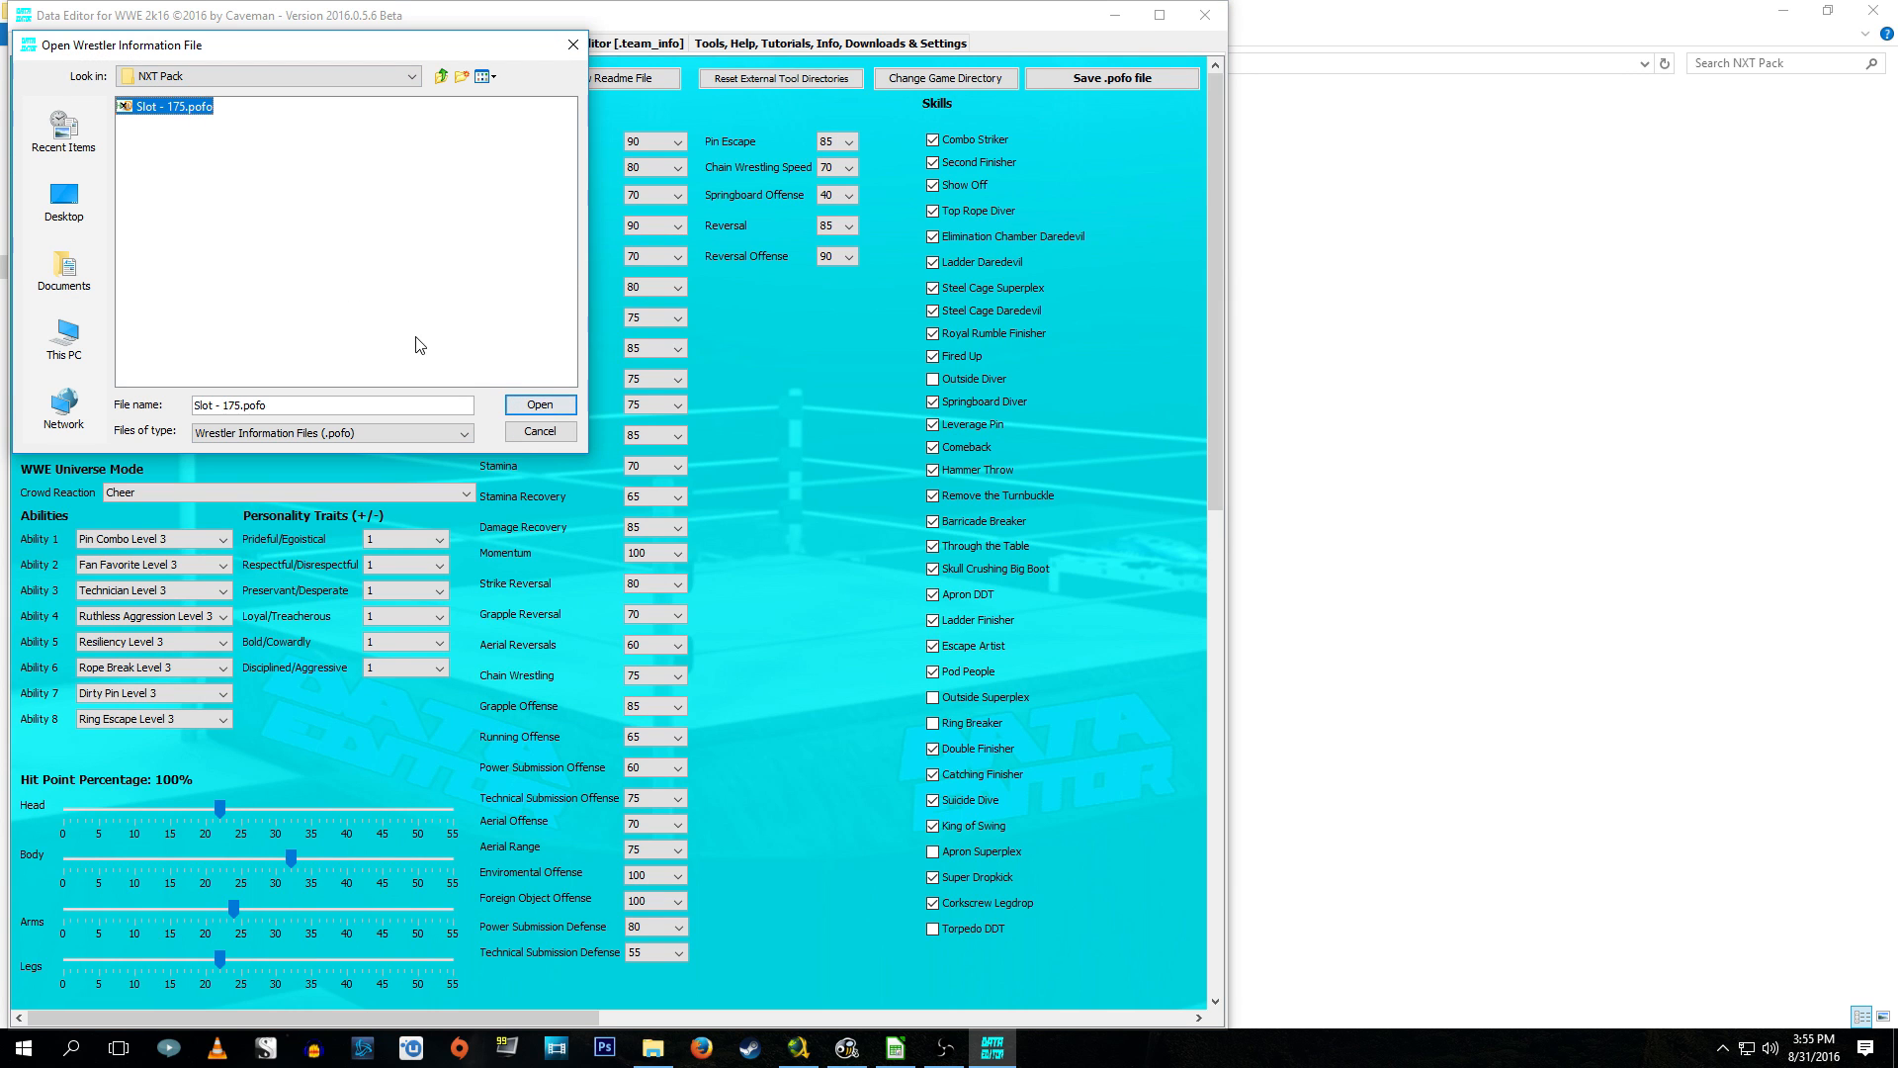
{"action": "left_click", "coordinate": [538, 409]}
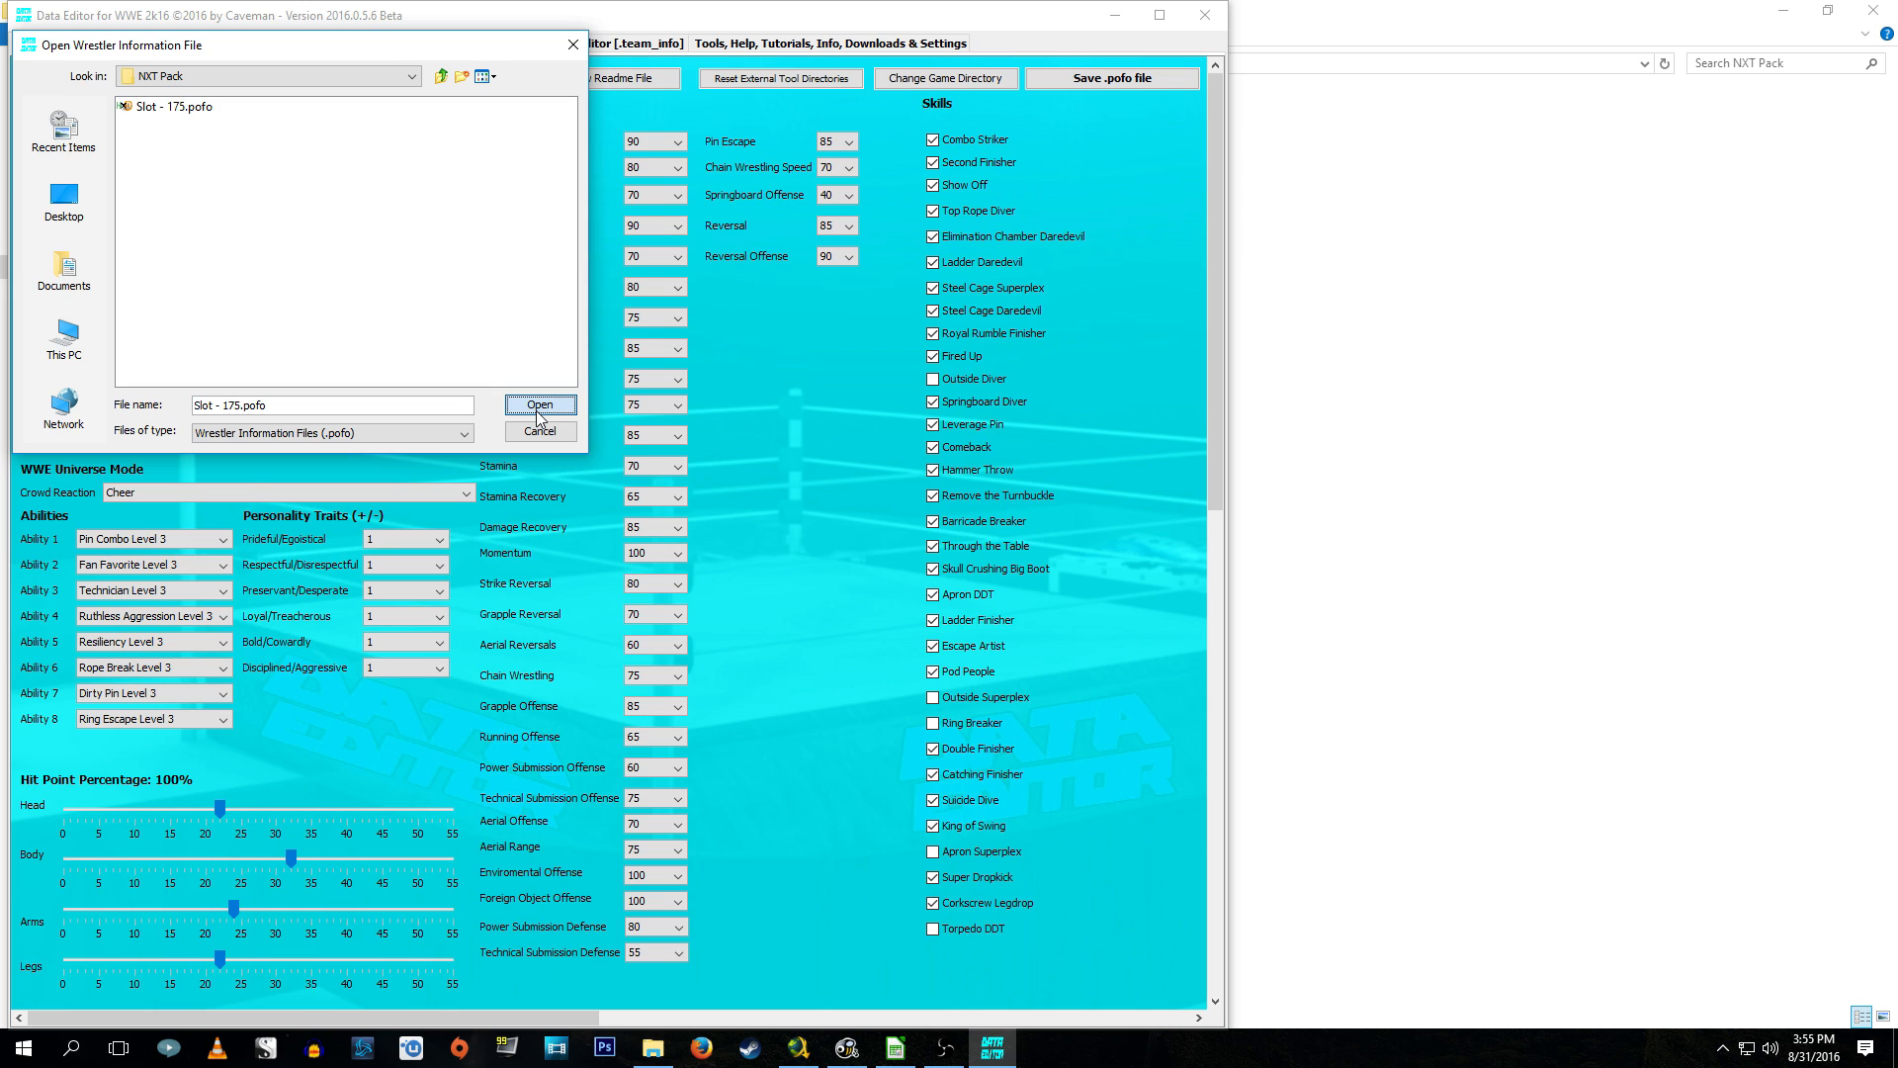
{"action": "left_click", "coordinate": [539, 407]}
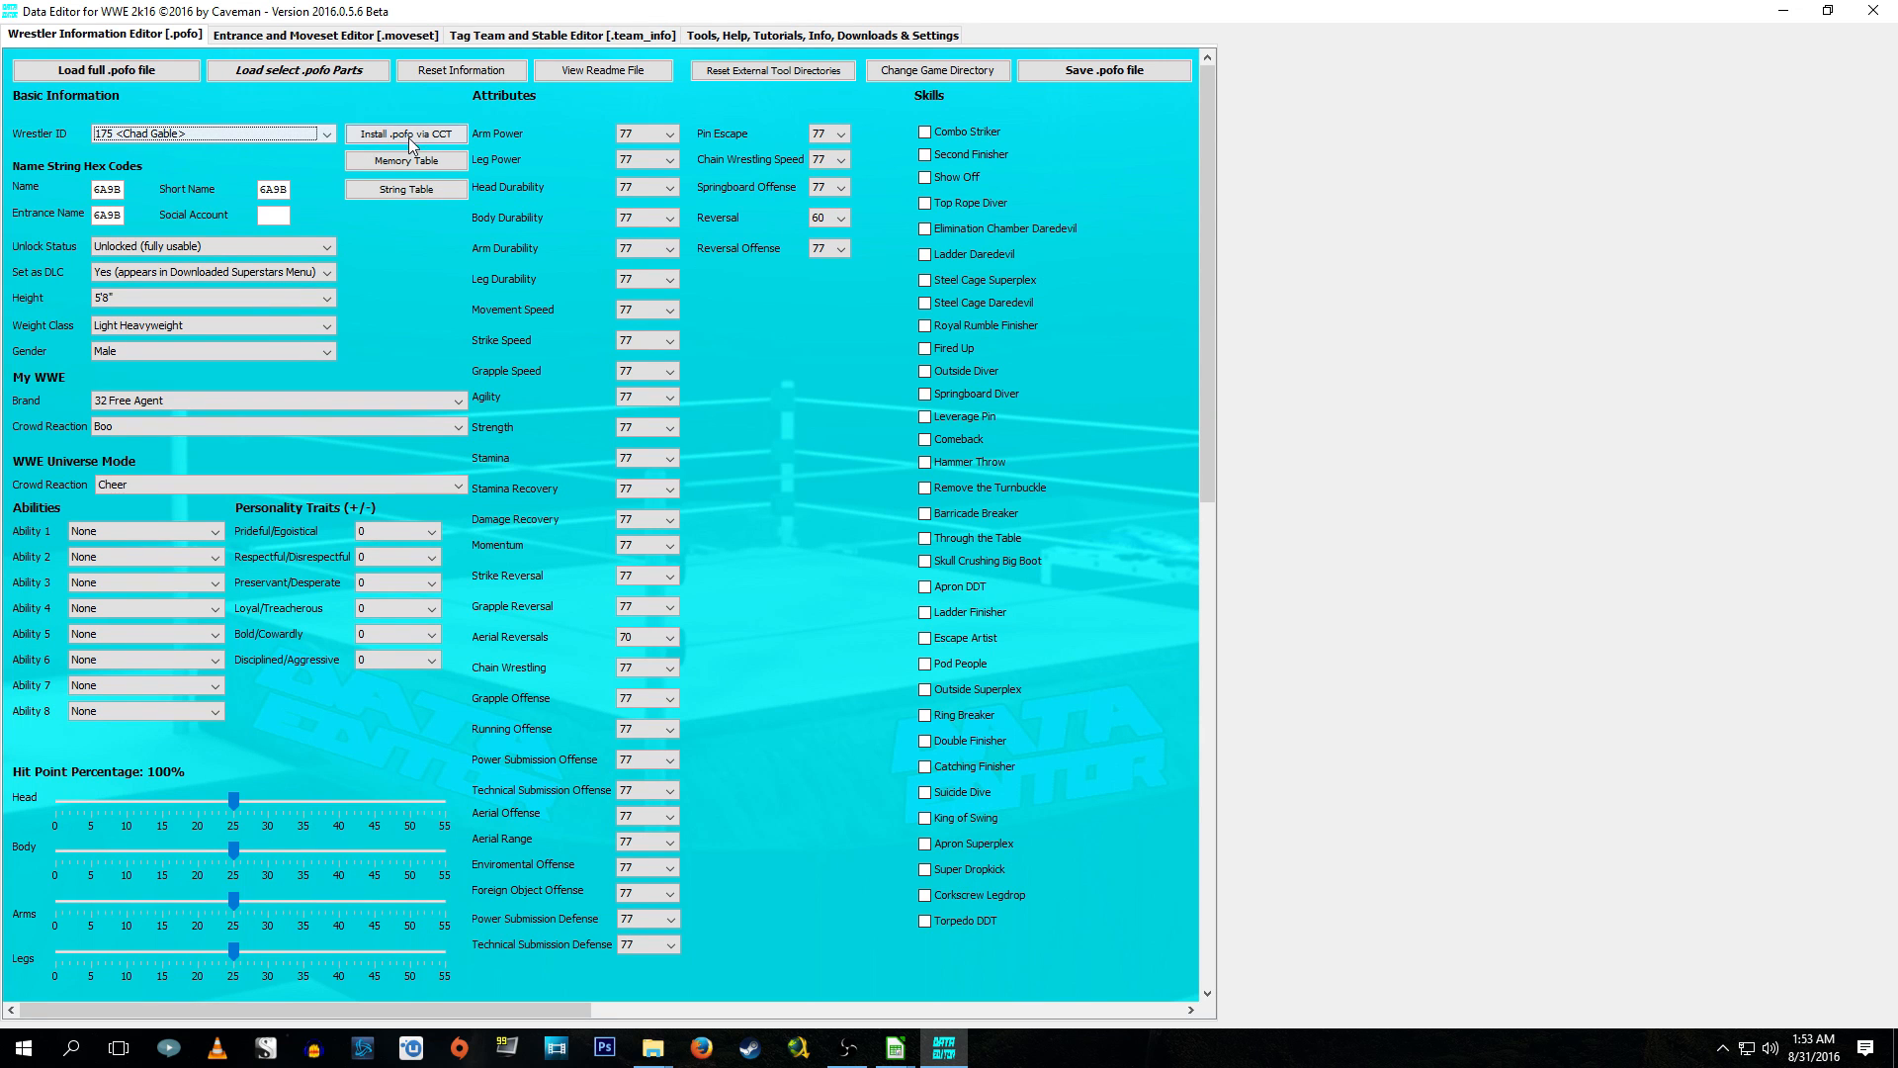
Set the Wrestler ID of the loaded .pofo to 617 [Konnan].
{"action": "left_click", "coordinate": [227, 133]}
{"action": "scroll", "coordinate": [280, 302], "scroll_direction": "down", "scroll_amount": 4}
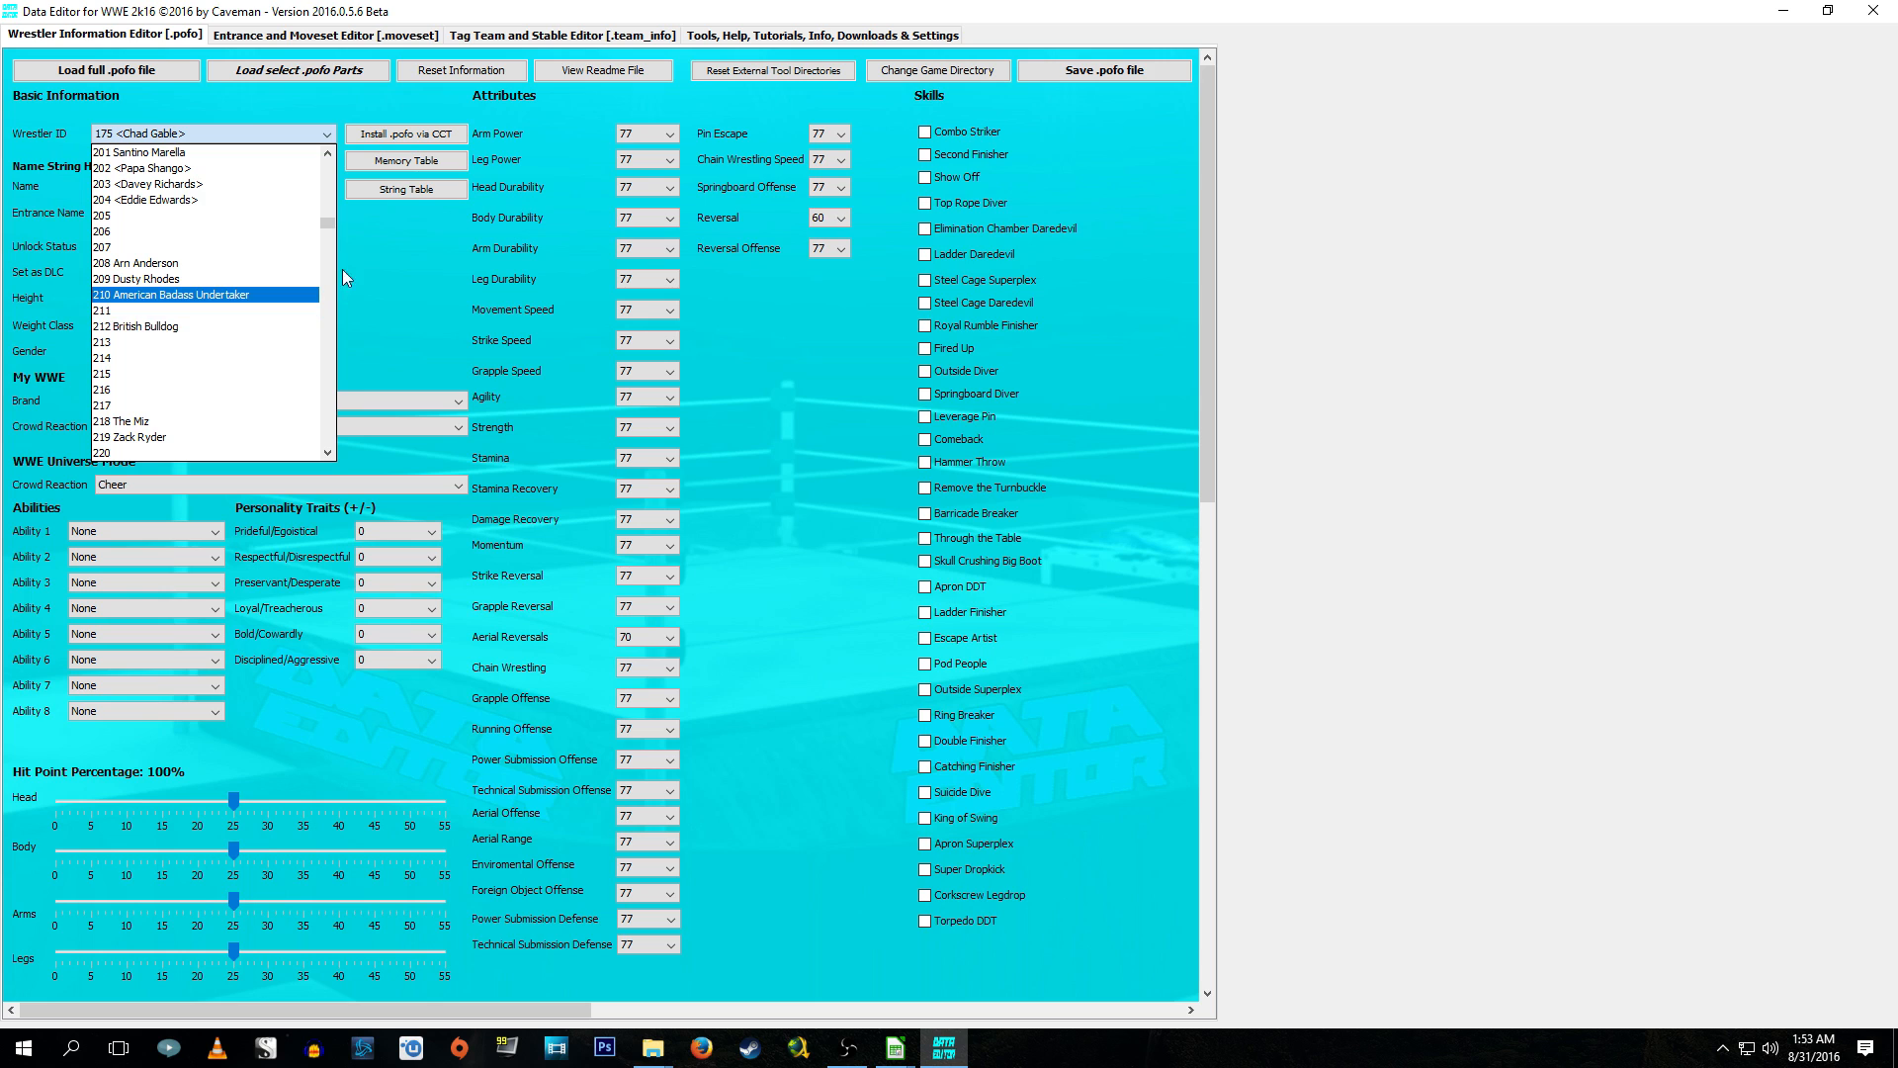
{"action": "left_click_drag", "start_coordinate": [327, 226], "coordinate": [327, 324]}
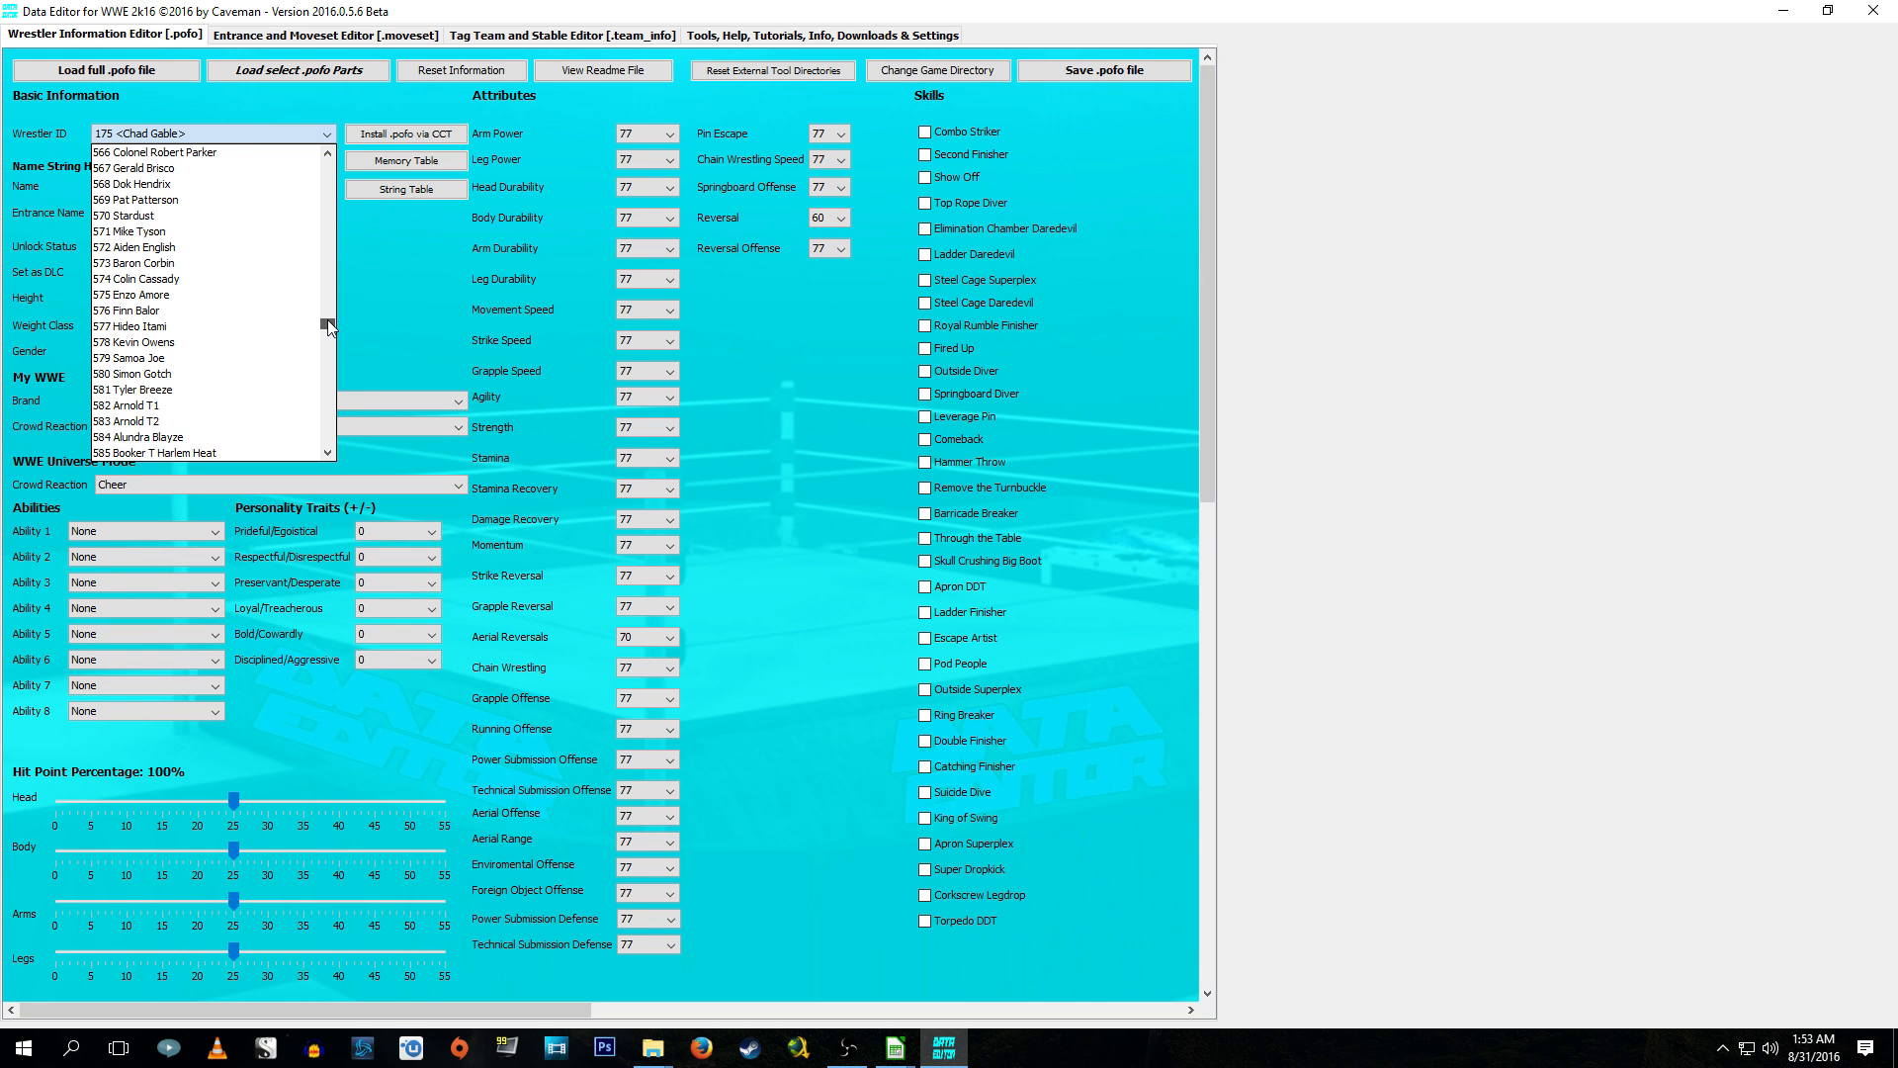
{"action": "scroll", "coordinate": [274, 328], "scroll_direction": "down", "scroll_amount": 13}
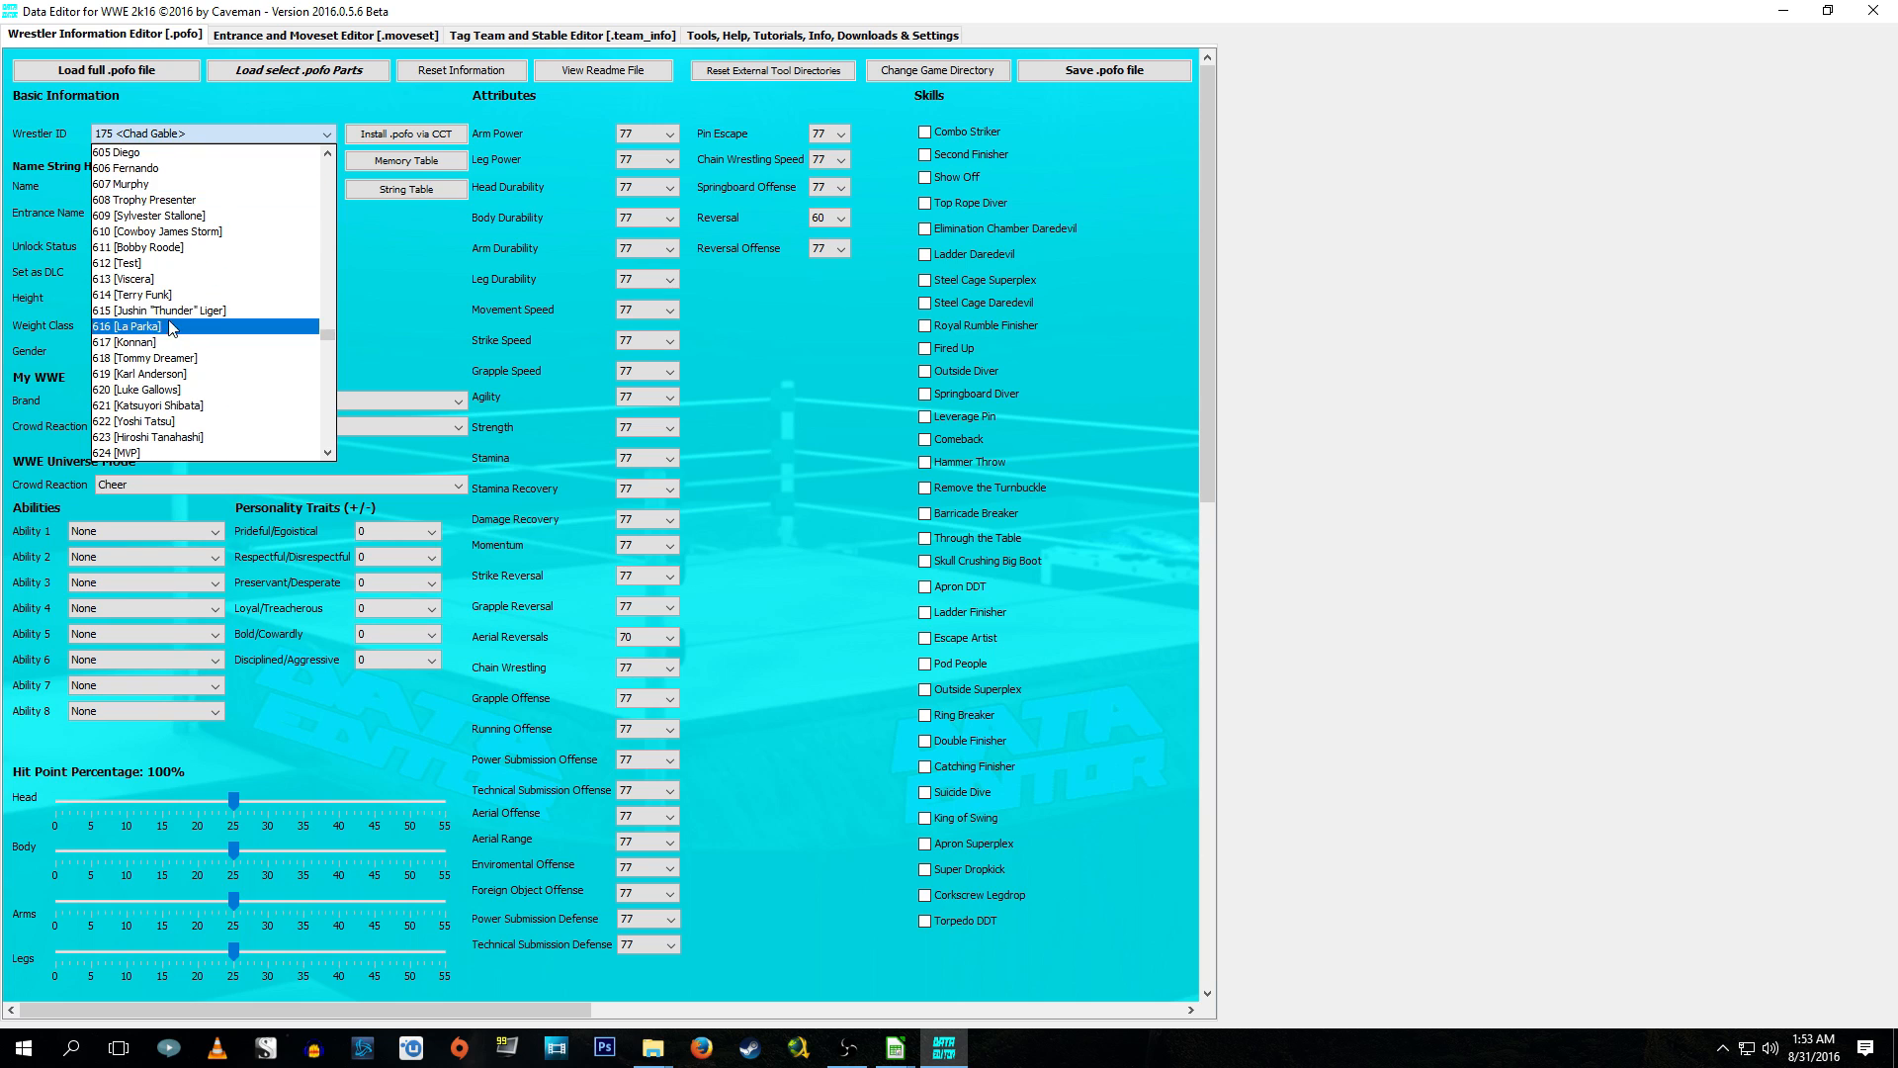
{"action": "left_click", "coordinate": [145, 343]}
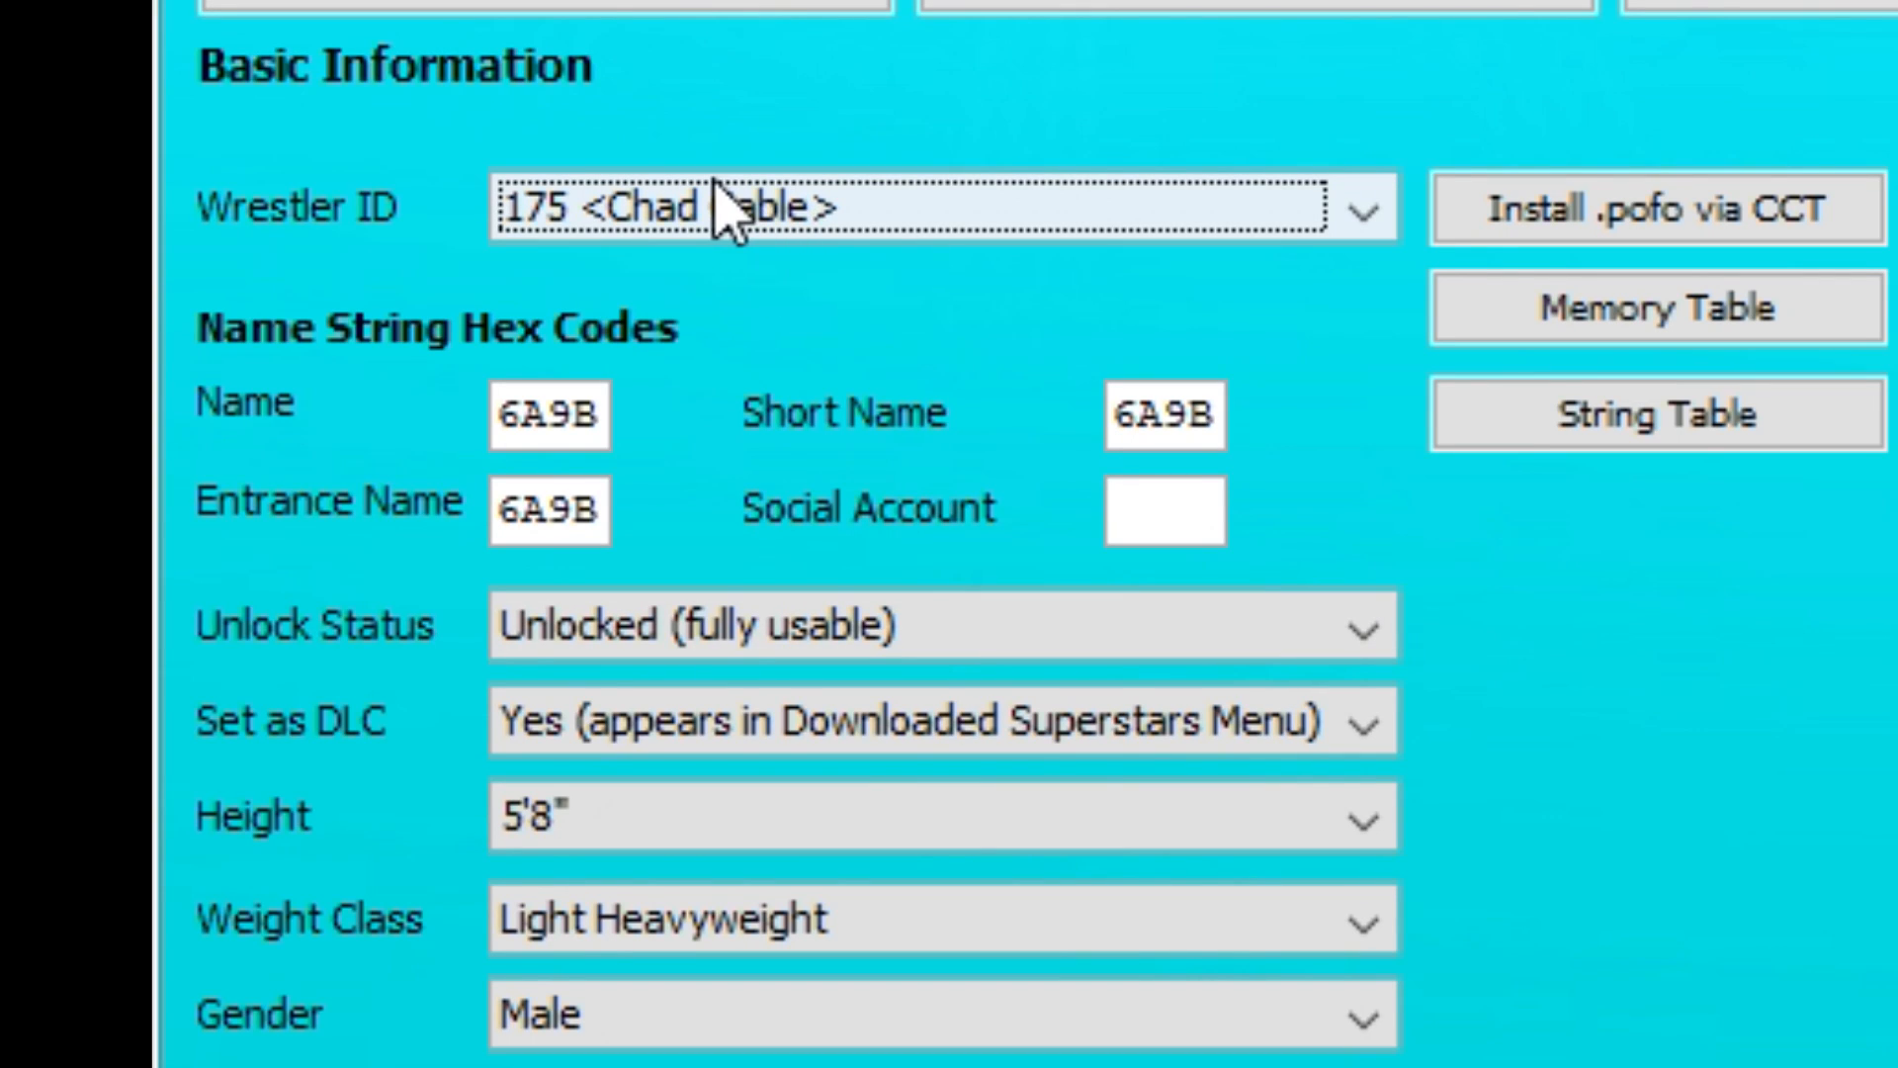
{"action": "left_click", "coordinate": [1001, 212]}
{"action": "scroll", "coordinate": [1181, 816], "scroll_direction": "down", "scroll_amount": 4}
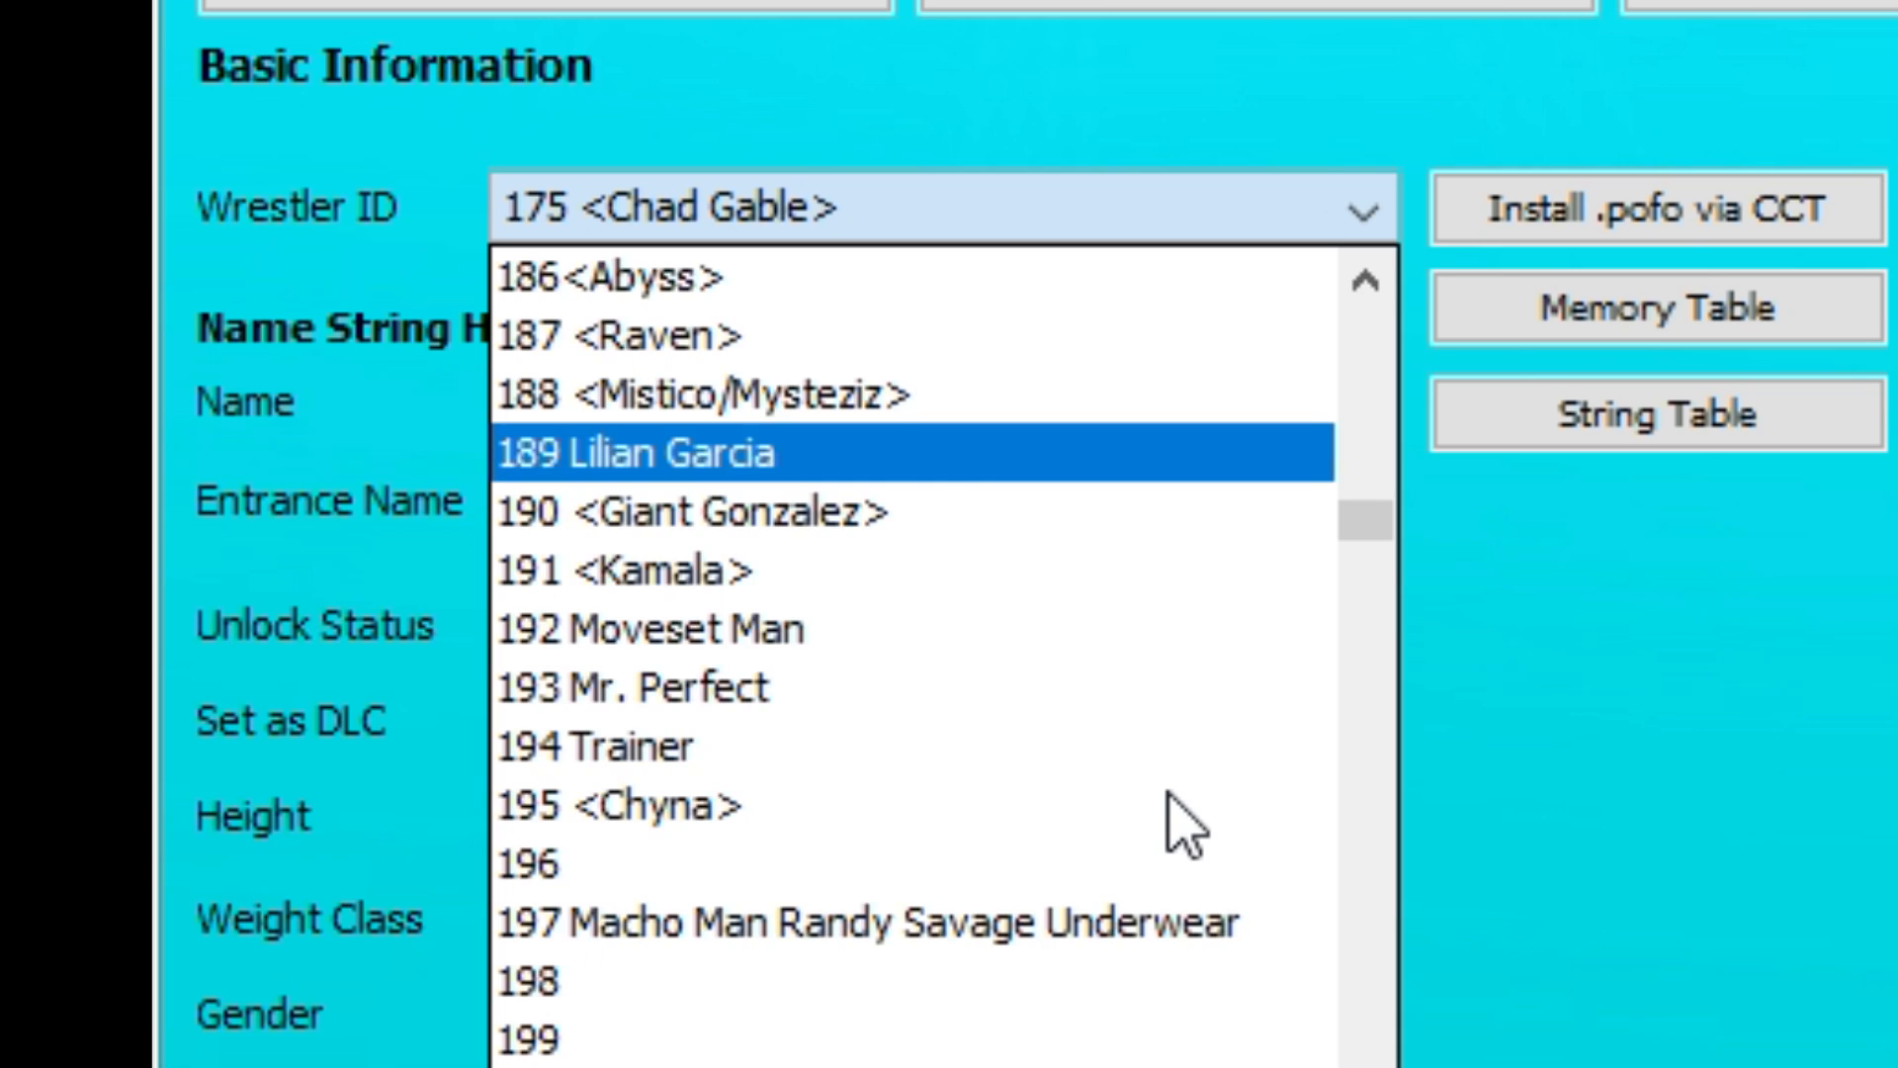
{"action": "scroll", "coordinate": [1181, 816], "scroll_direction": "down", "scroll_amount": 5}
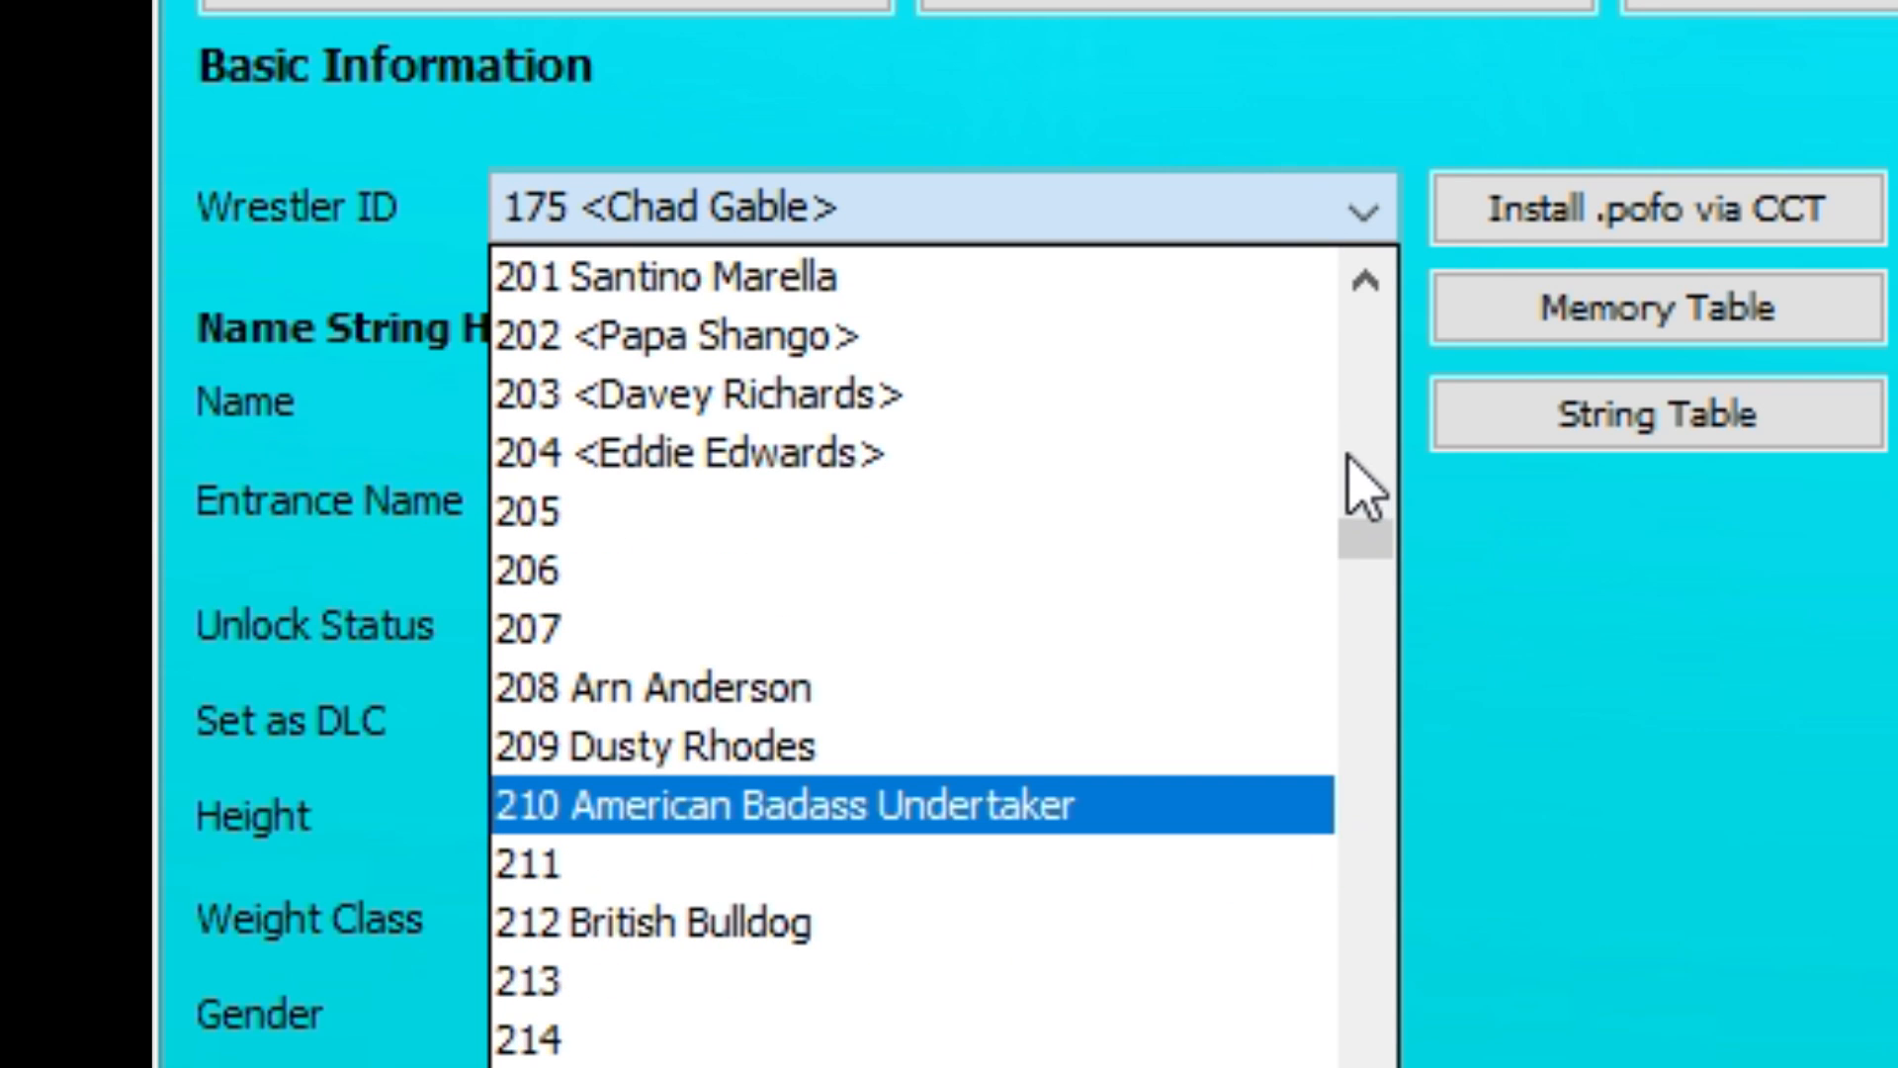
{"action": "left_click_drag", "start_coordinate": [1347, 543], "coordinate": [1368, 920]}
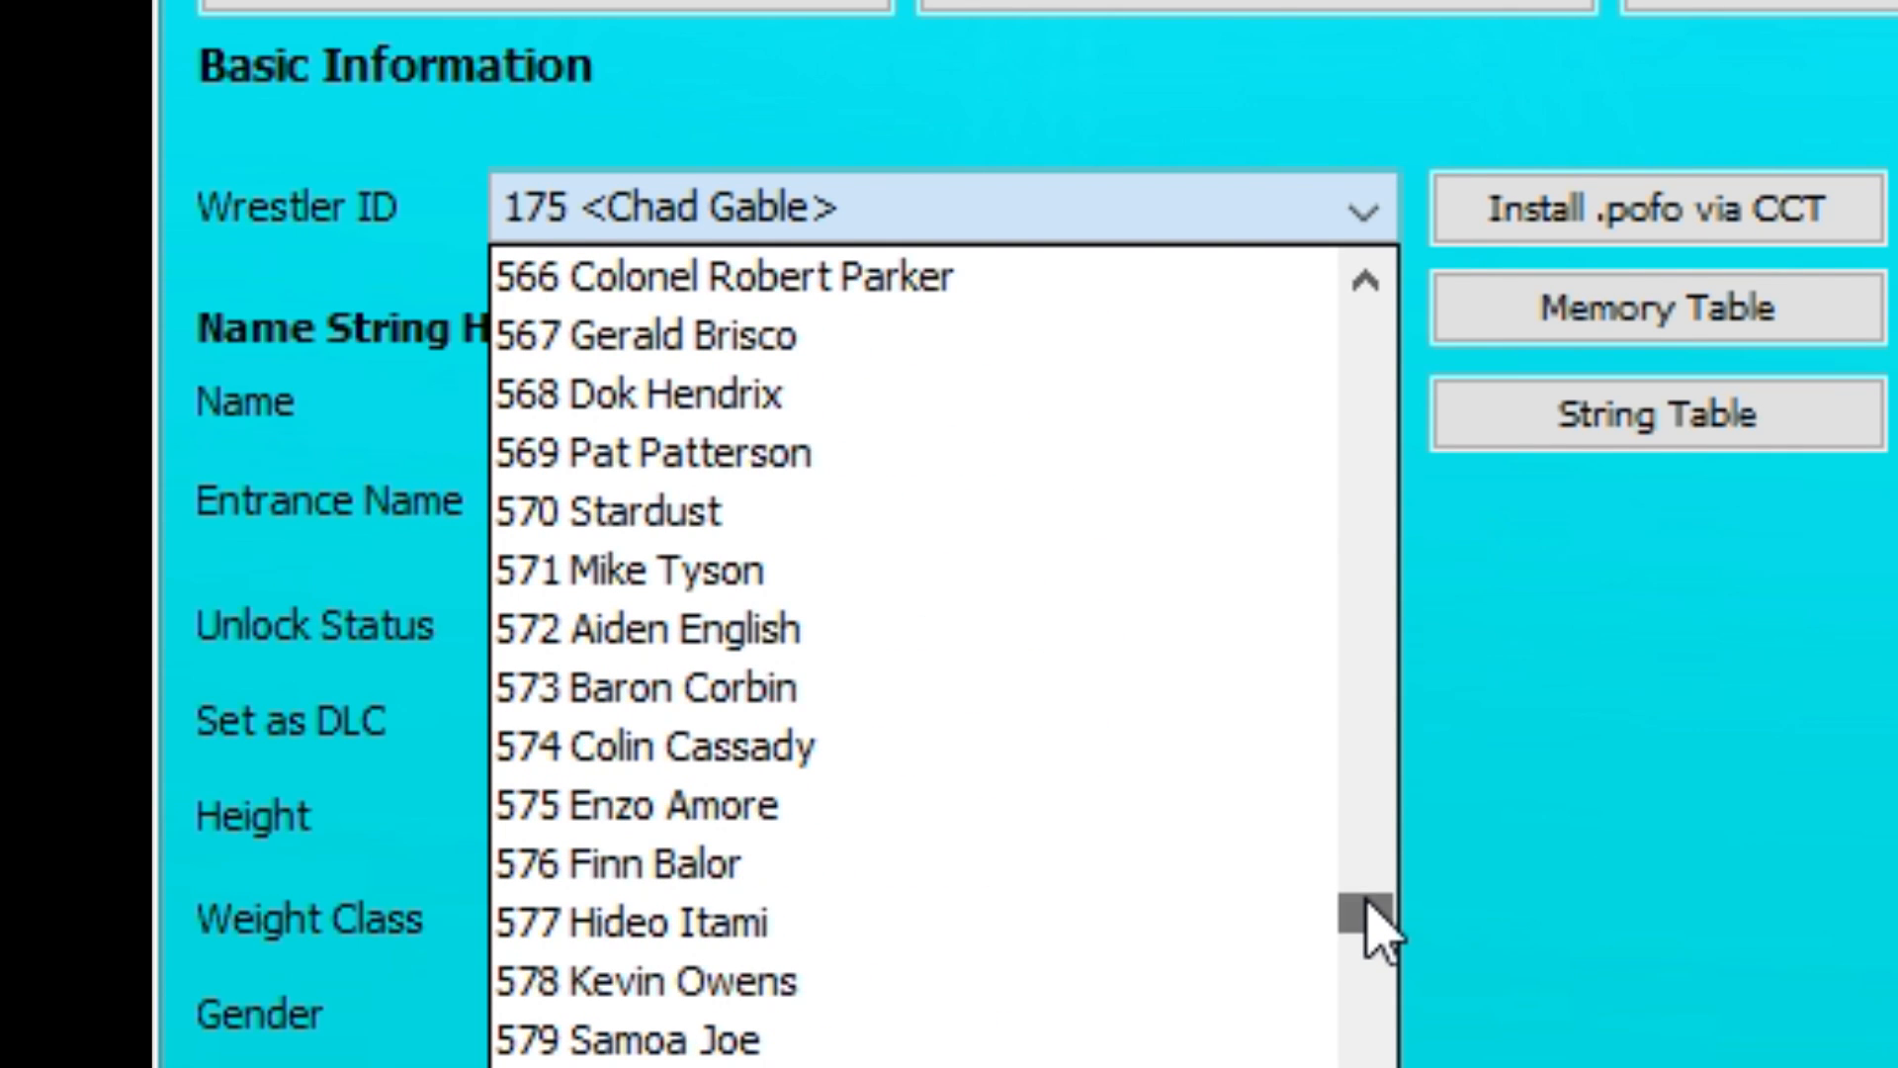
{"action": "scroll", "coordinate": [848, 932], "scroll_direction": "down", "scroll_amount": 4}
{"action": "scroll", "coordinate": [860, 978], "scroll_direction": "down", "scroll_amount": 9}
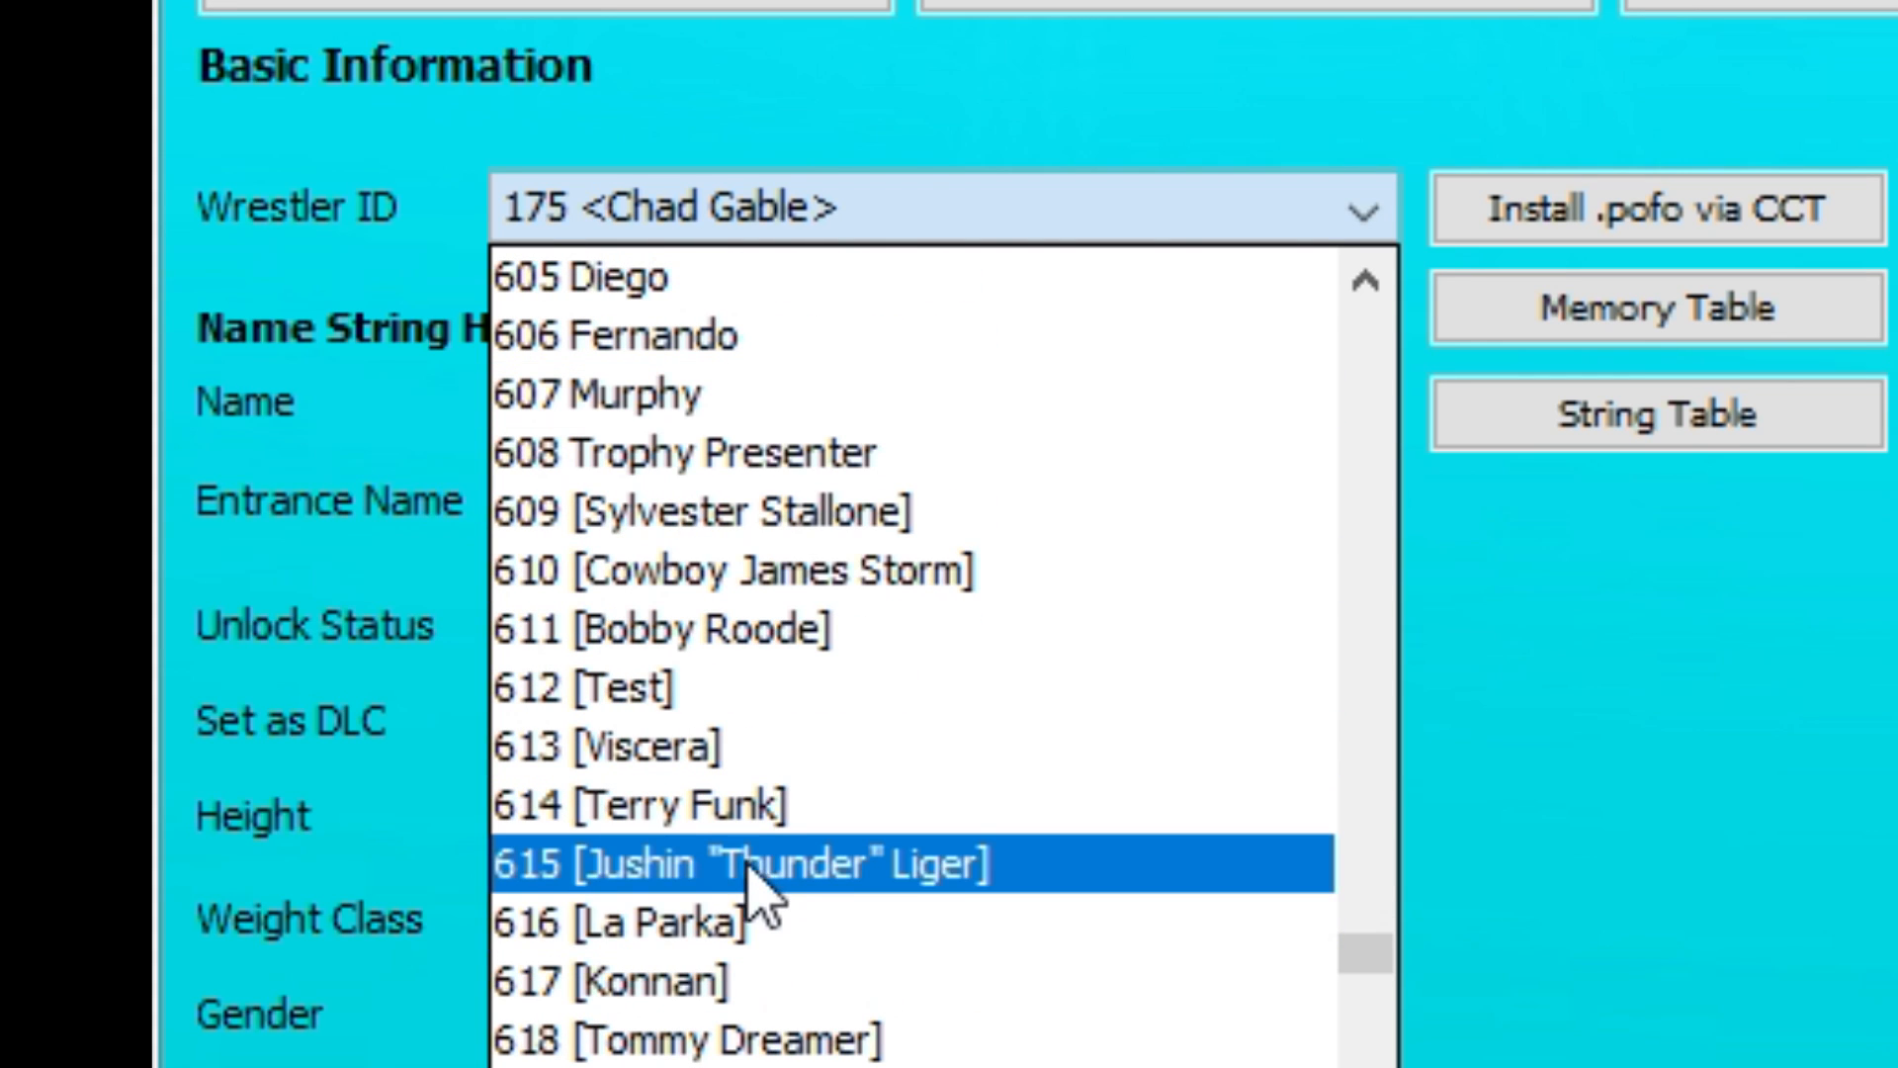
{"action": "left_click", "coordinate": [684, 984]}
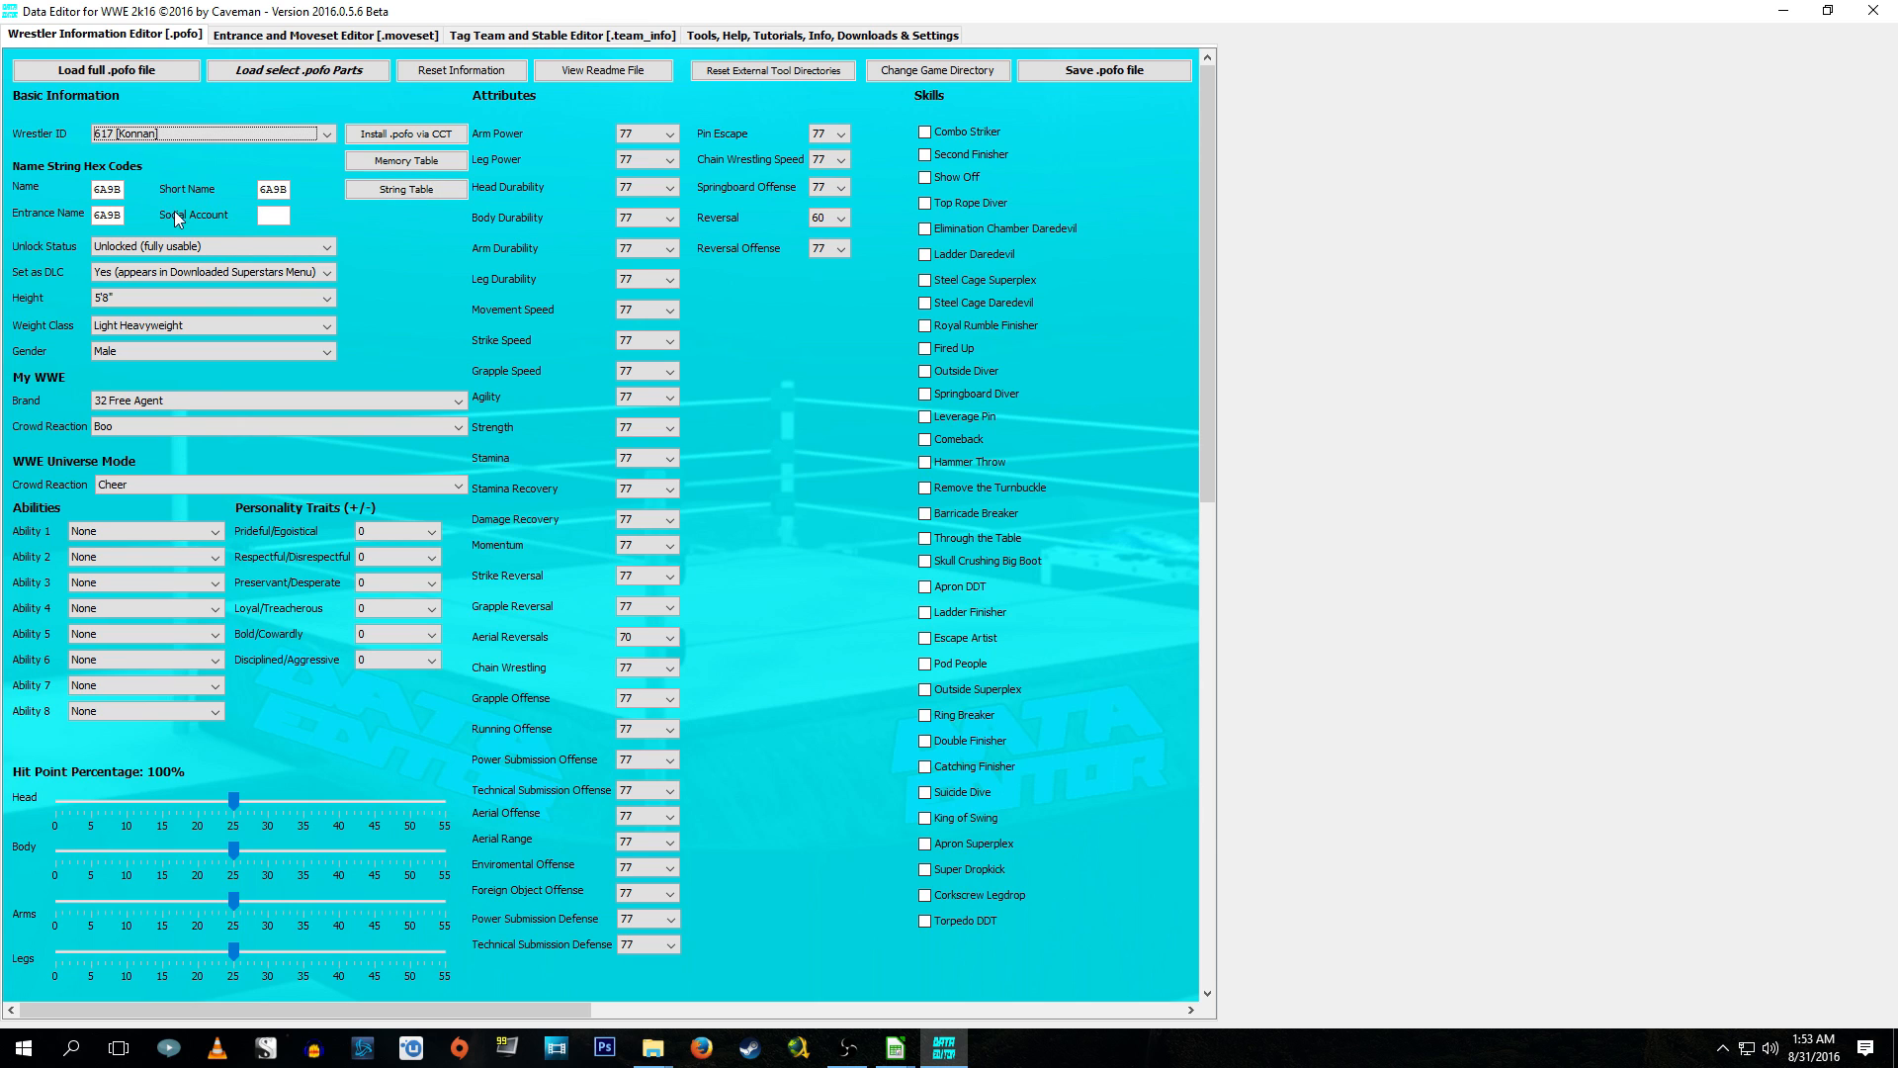
Switch to WWE 2K16 String.xlsx in LibreOffice Calc and examine the modded strings alongside their addresses on sheet 0000.
{"action": "double_click", "coordinate": [287, 188]}
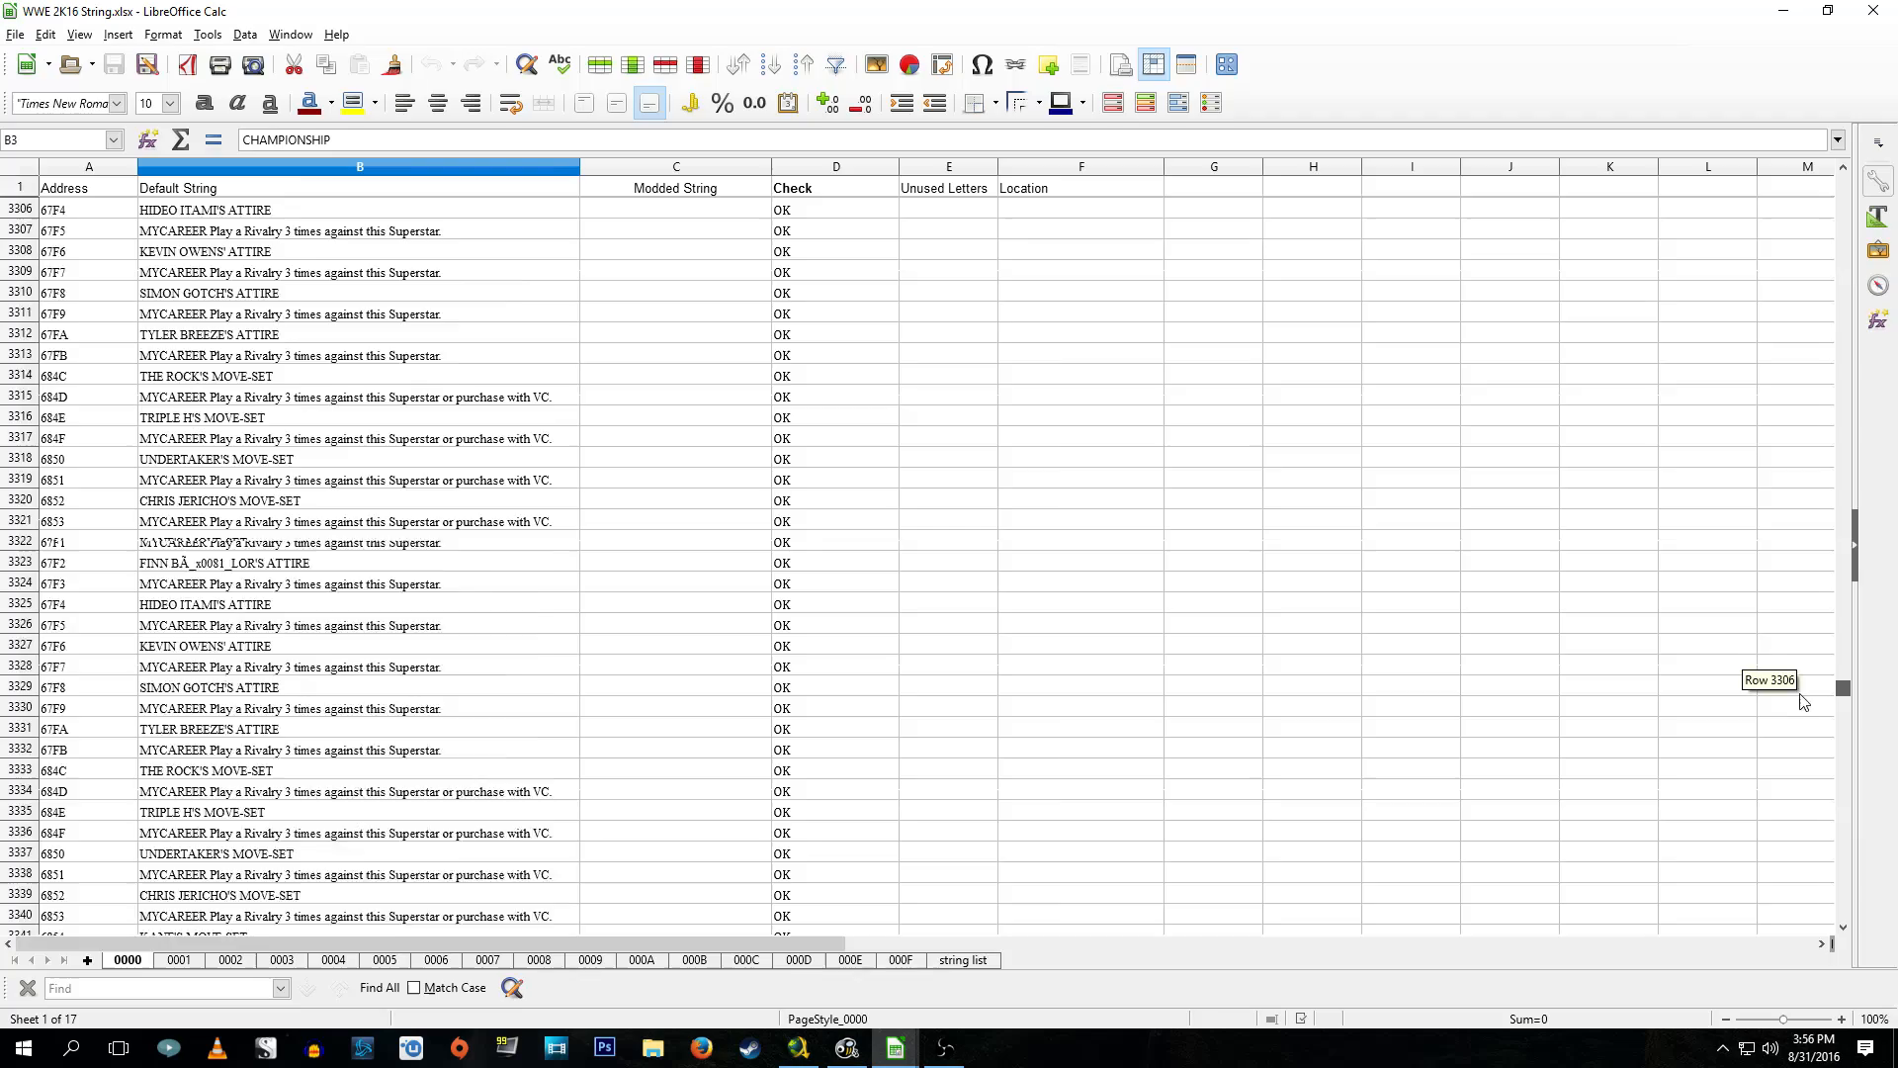
{"action": "left_click_drag", "start_coordinate": [1804, 739], "coordinate": [1801, 755]}
{"action": "scroll", "coordinate": [1528, 599], "scroll_direction": "up", "scroll_amount": 6}
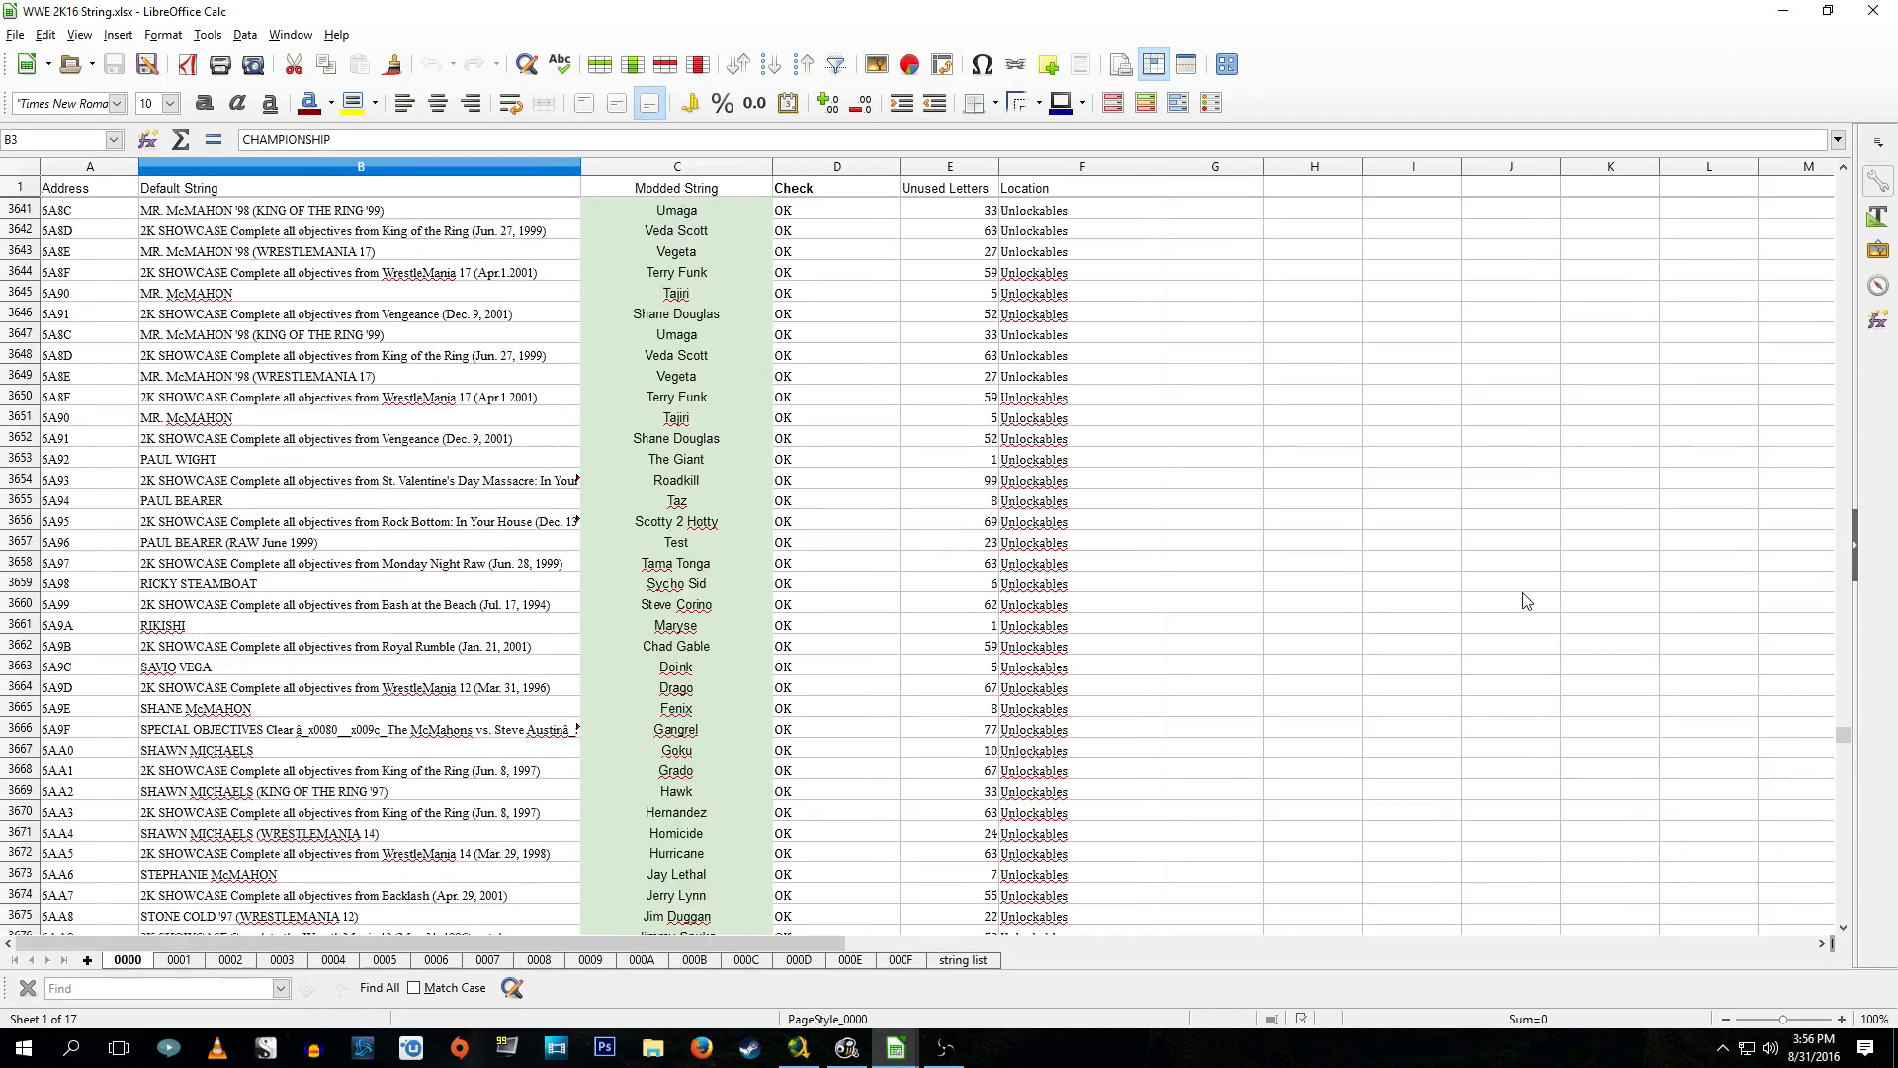
{"action": "scroll", "coordinate": [1532, 591], "scroll_direction": "up", "scroll_amount": 17}
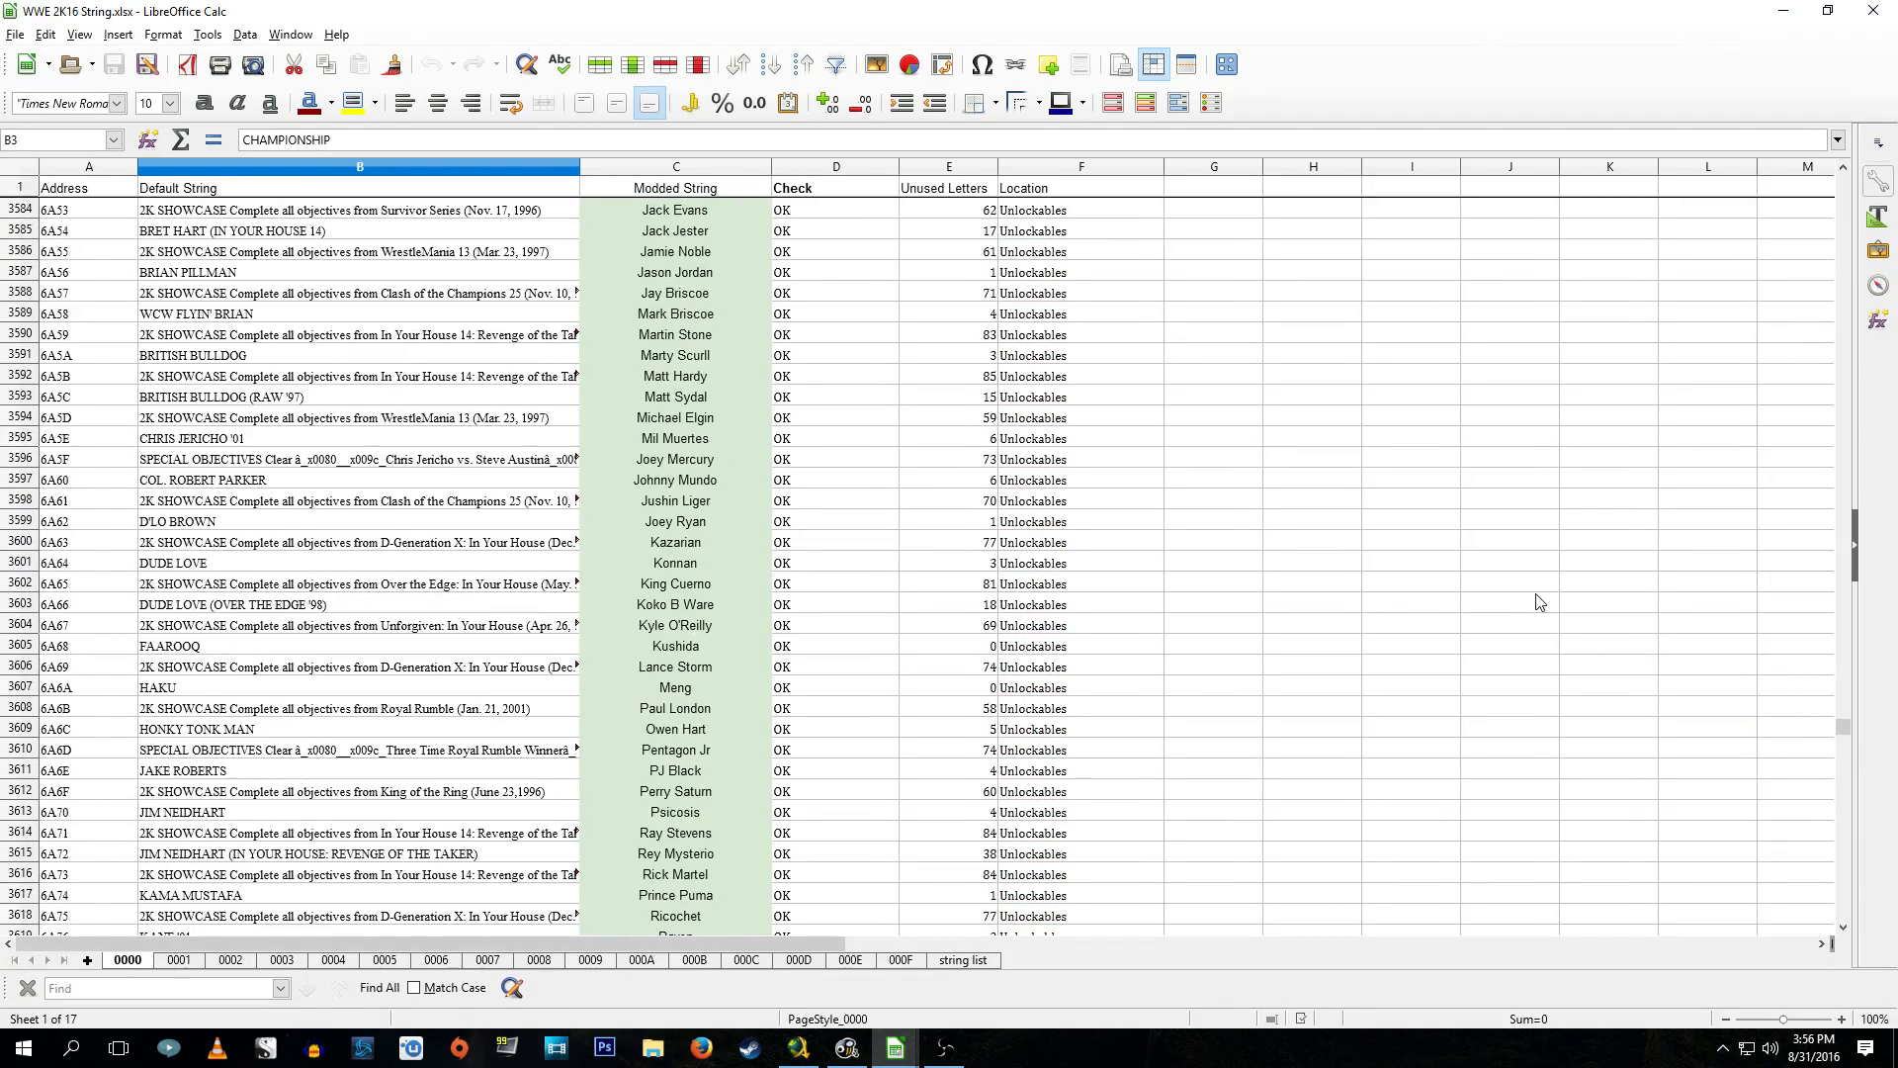
{"action": "scroll", "coordinate": [1536, 590], "scroll_direction": "up", "scroll_amount": 7}
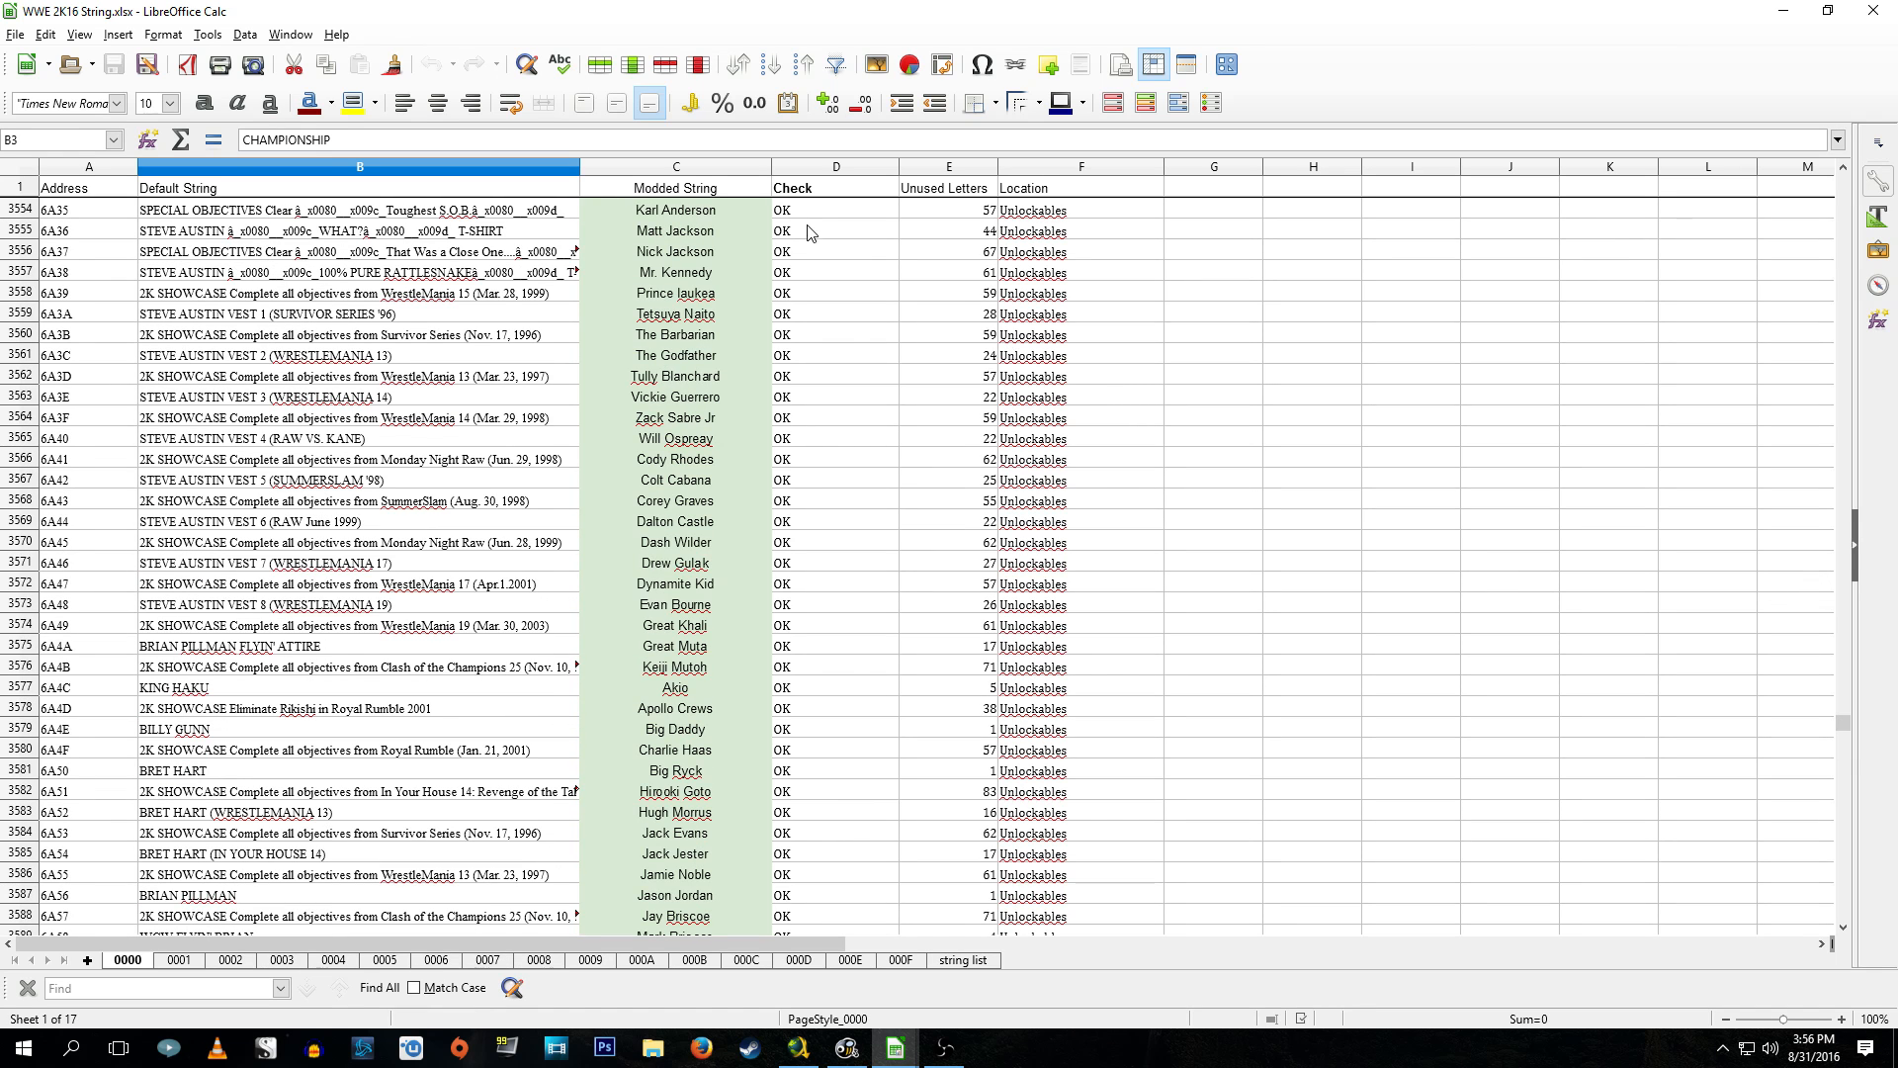
{"action": "left_click", "coordinate": [682, 194]}
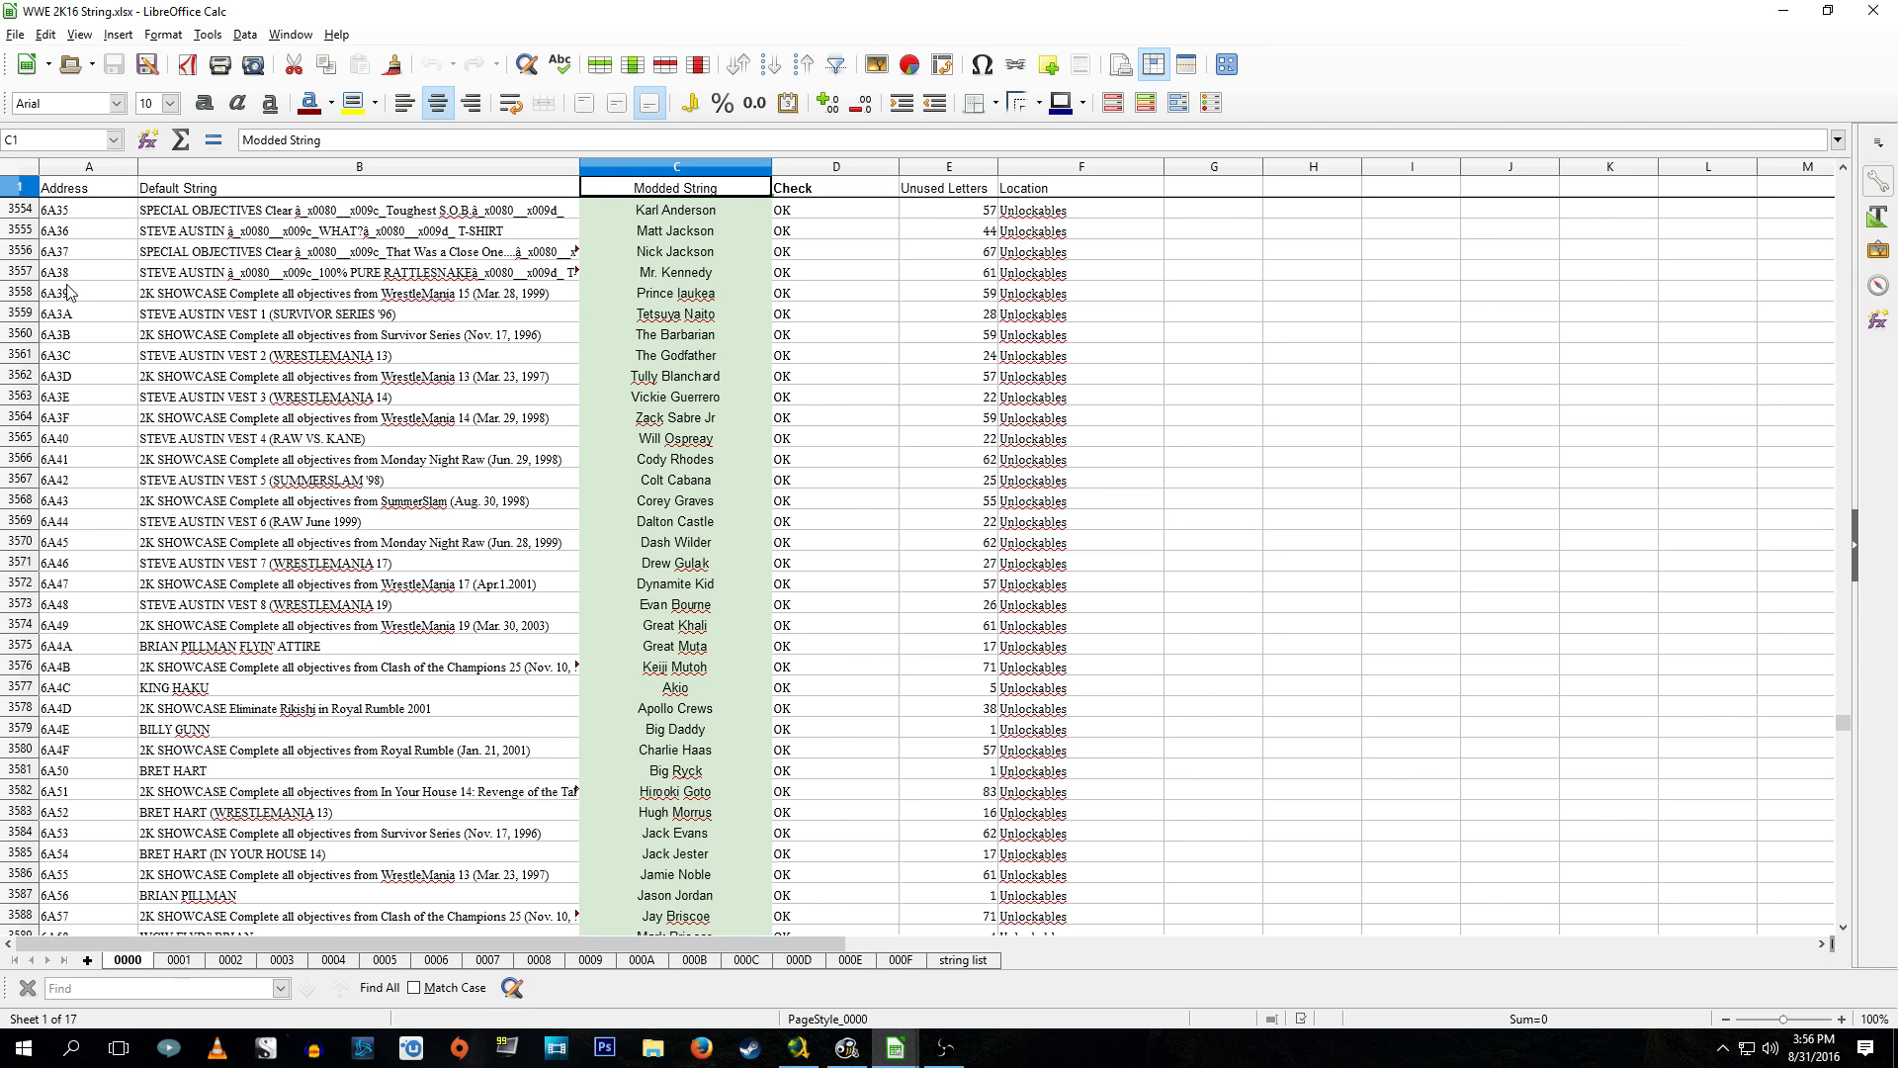
{"action": "scroll", "coordinate": [69, 494], "scroll_direction": "down", "scroll_amount": 7}
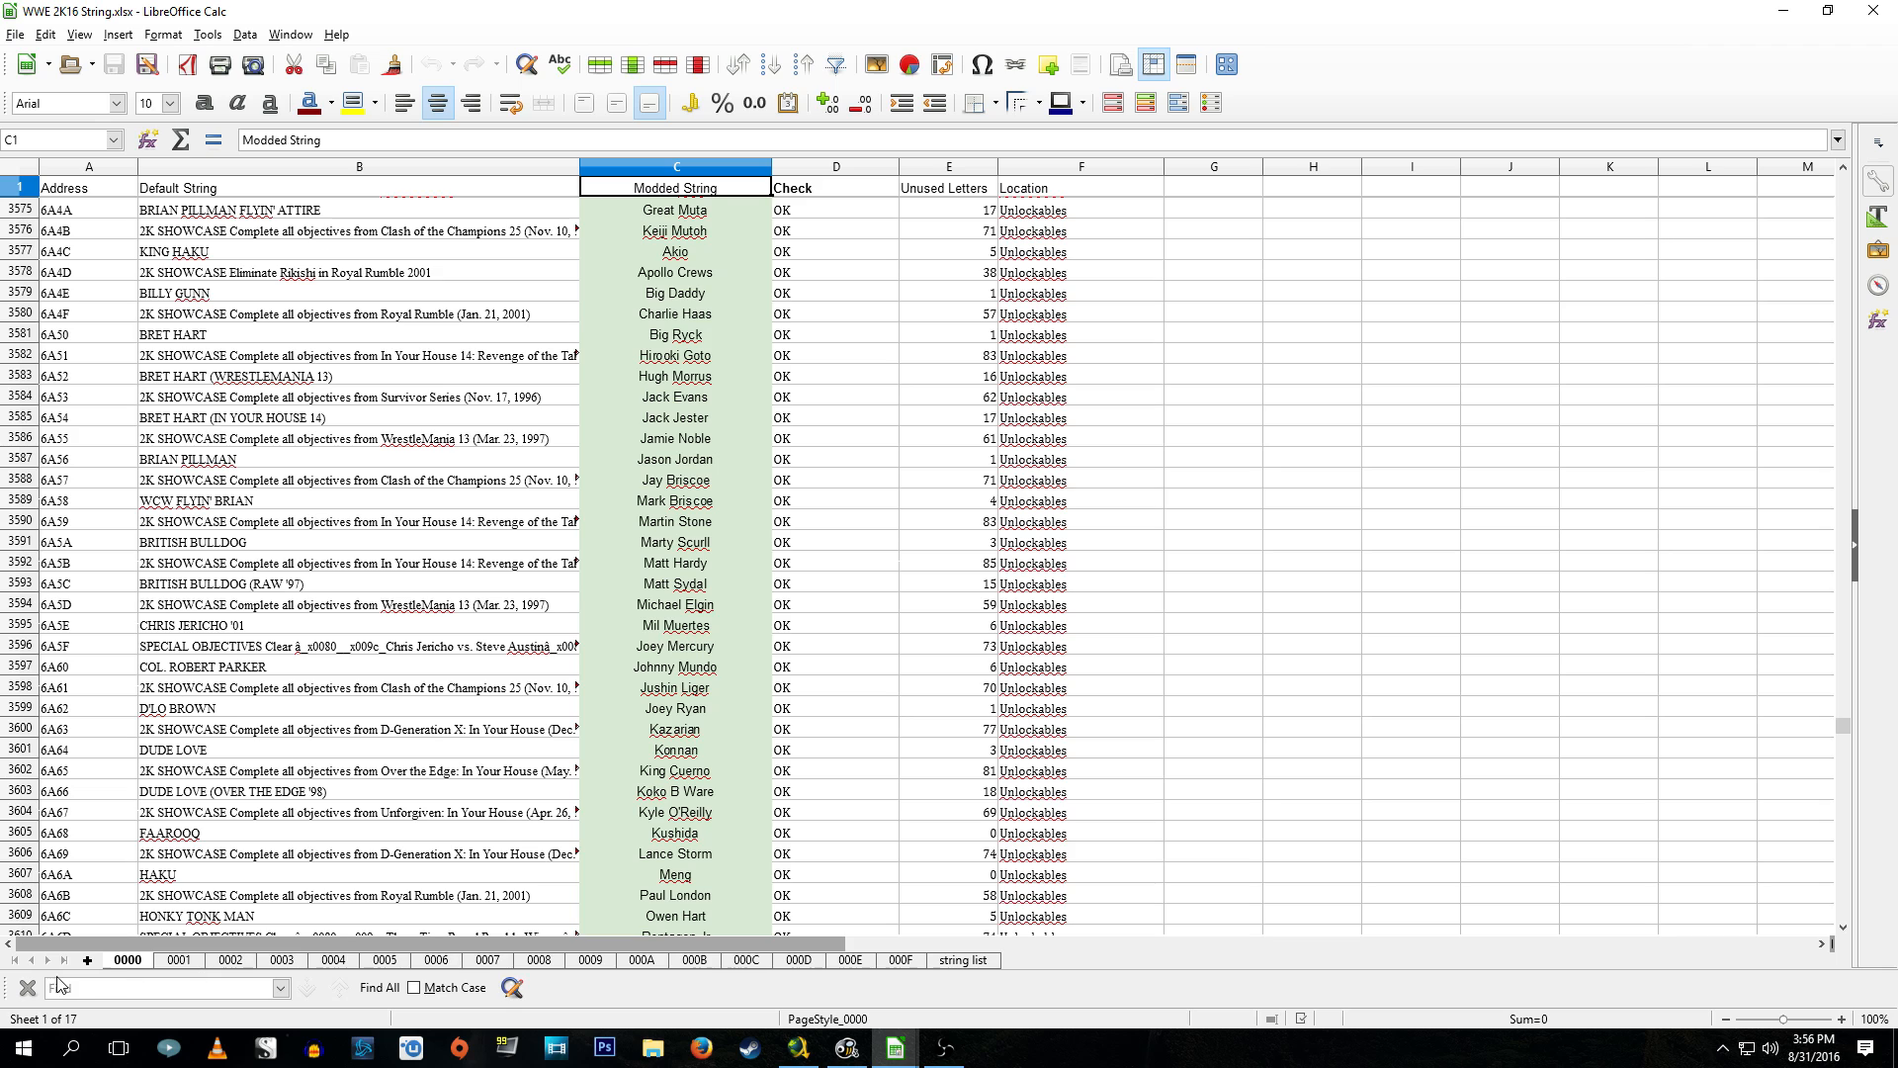
{"action": "type", "text": "c"}
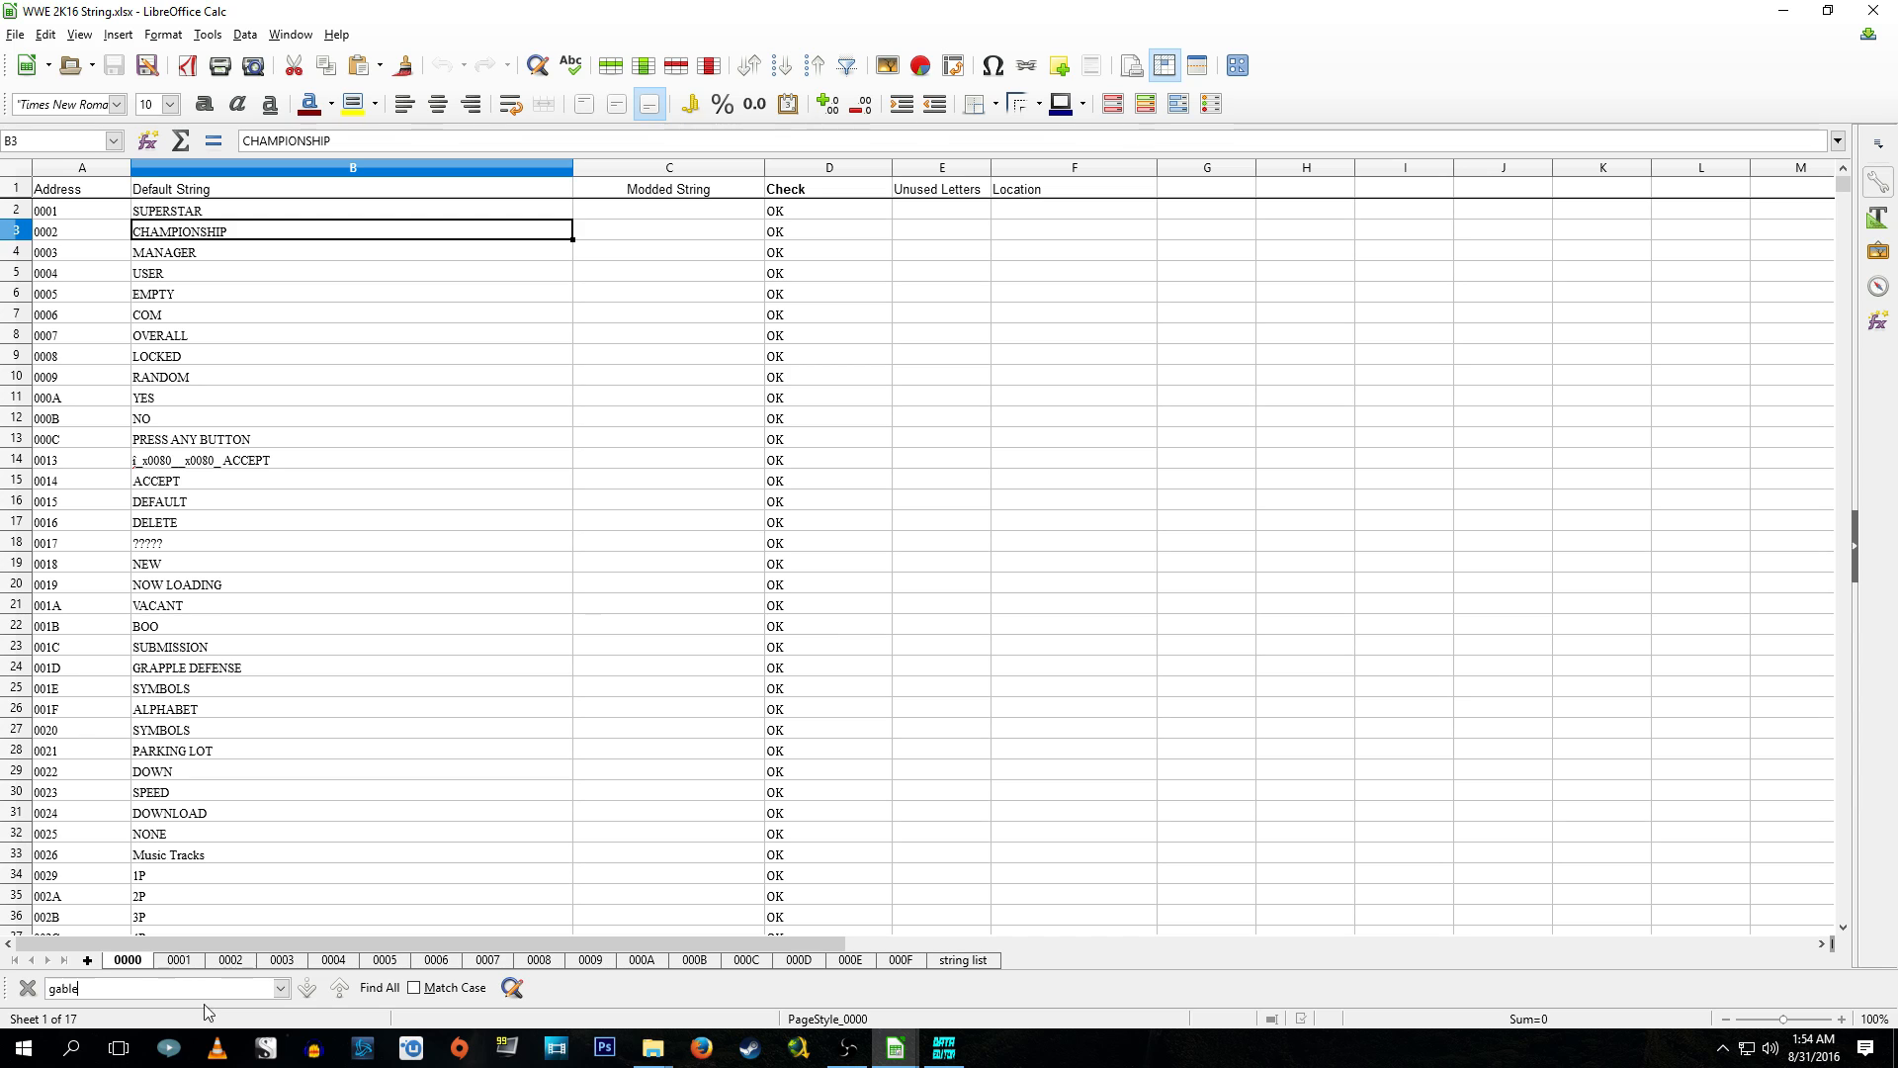
{"action": "left_click", "coordinate": [380, 986]}
{"action": "left_click", "coordinate": [1073, 631]}
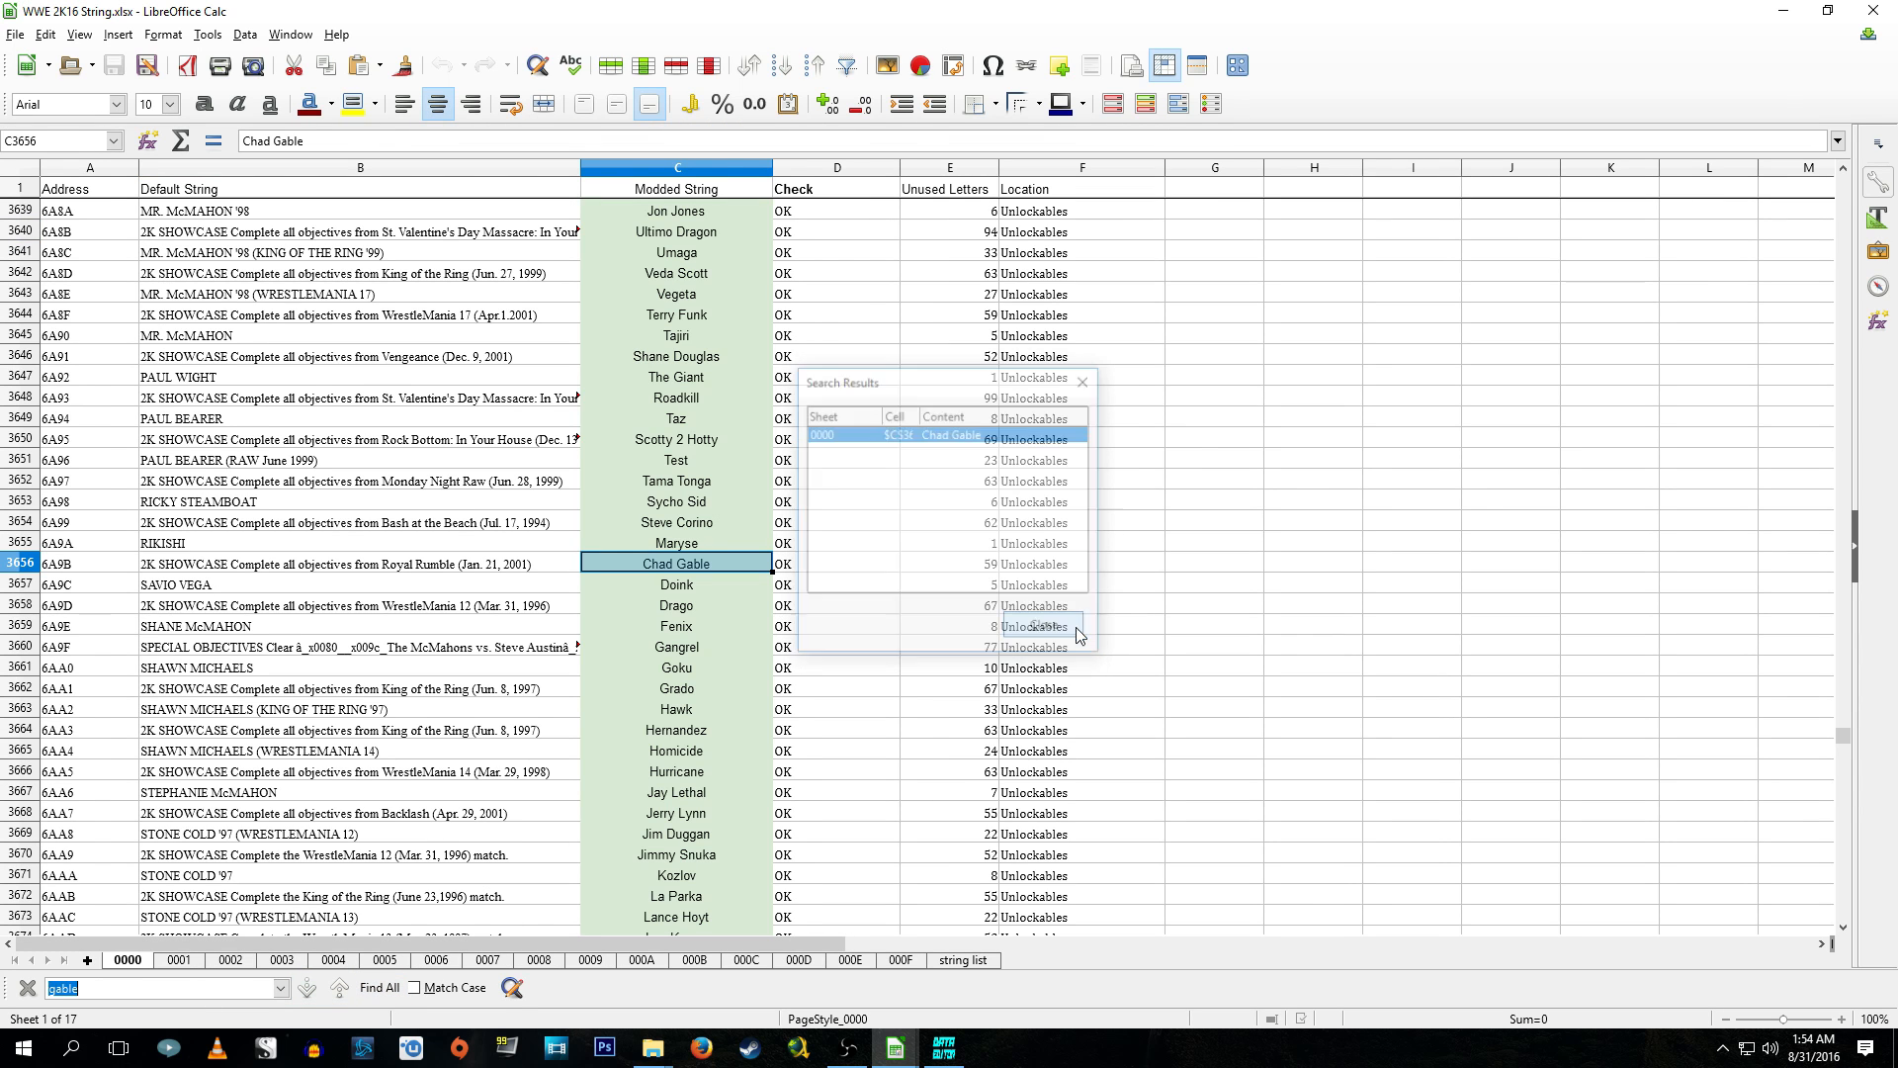
{"action": "left_click", "coordinate": [77, 564]}
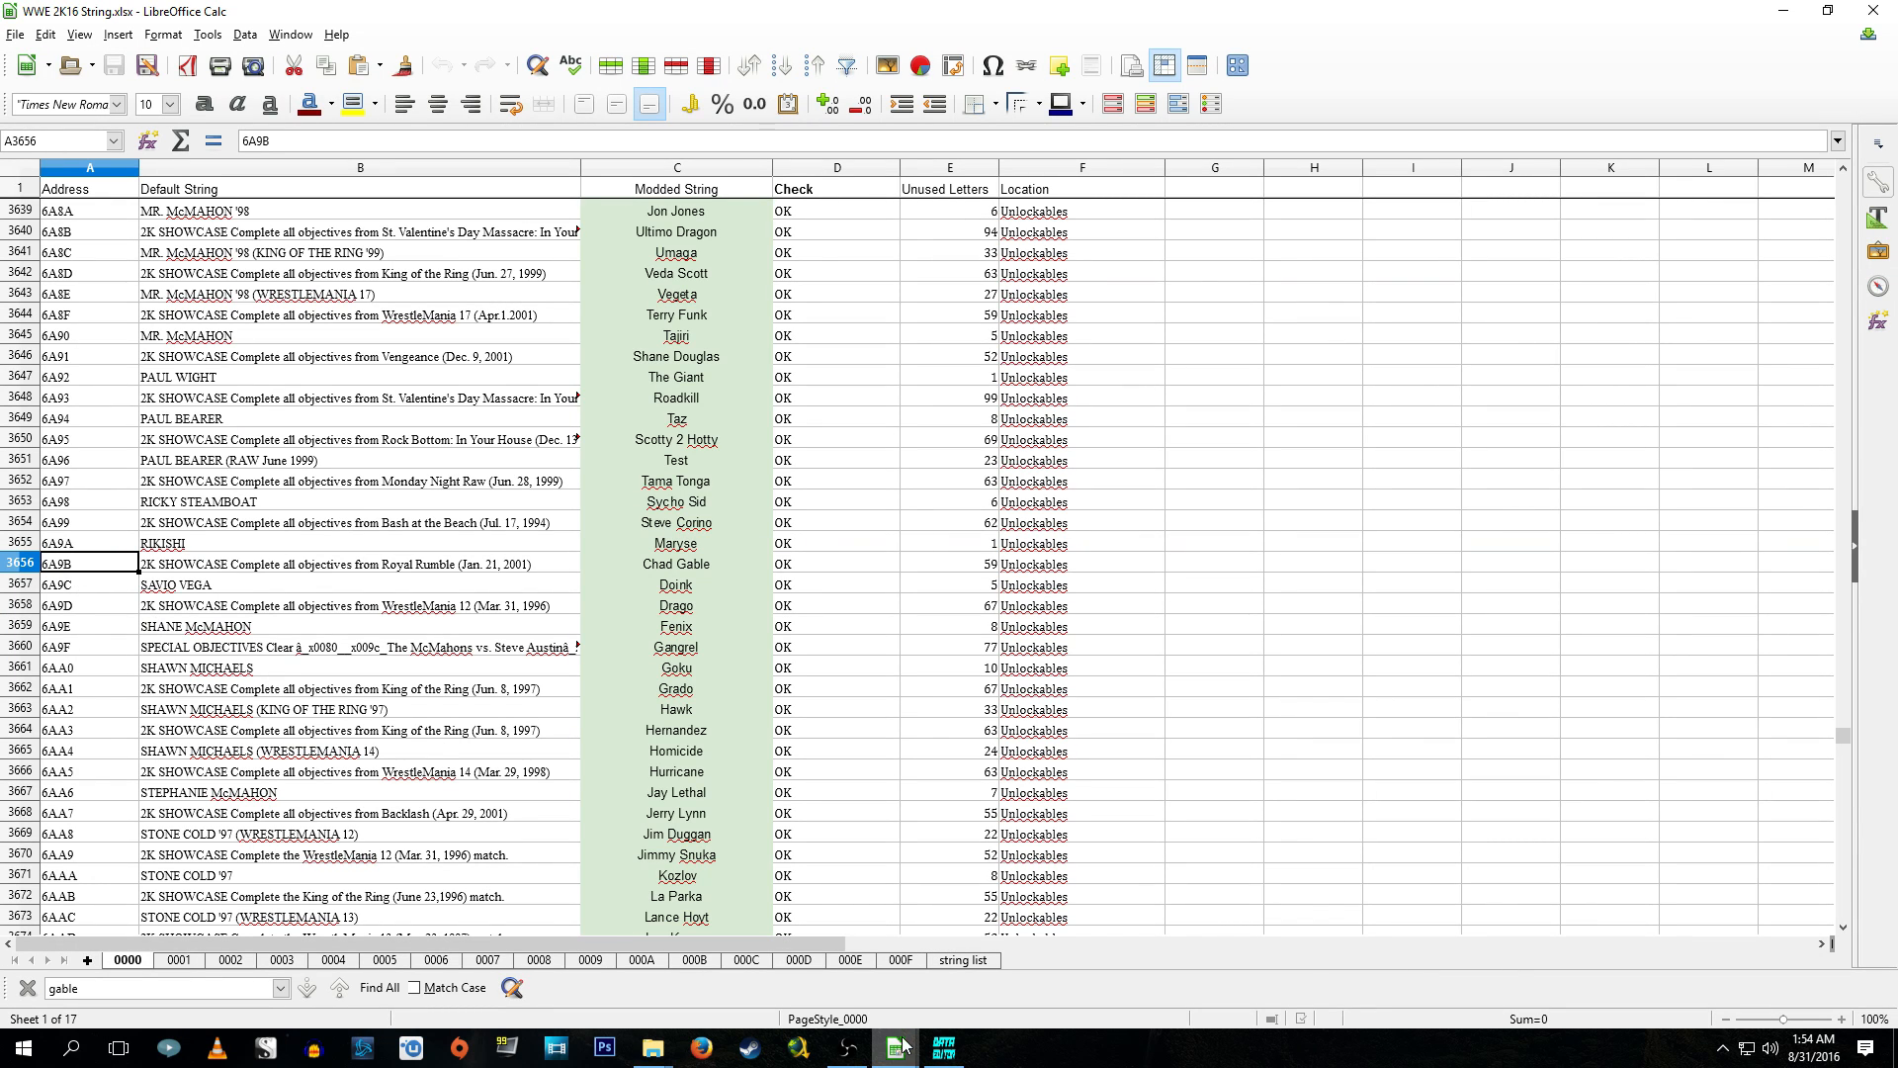
Switch back to Data Editor for WWE 2k16 and re-enter 6A9B as the Name string hex code.
{"action": "key", "text": "alt+Tab"}
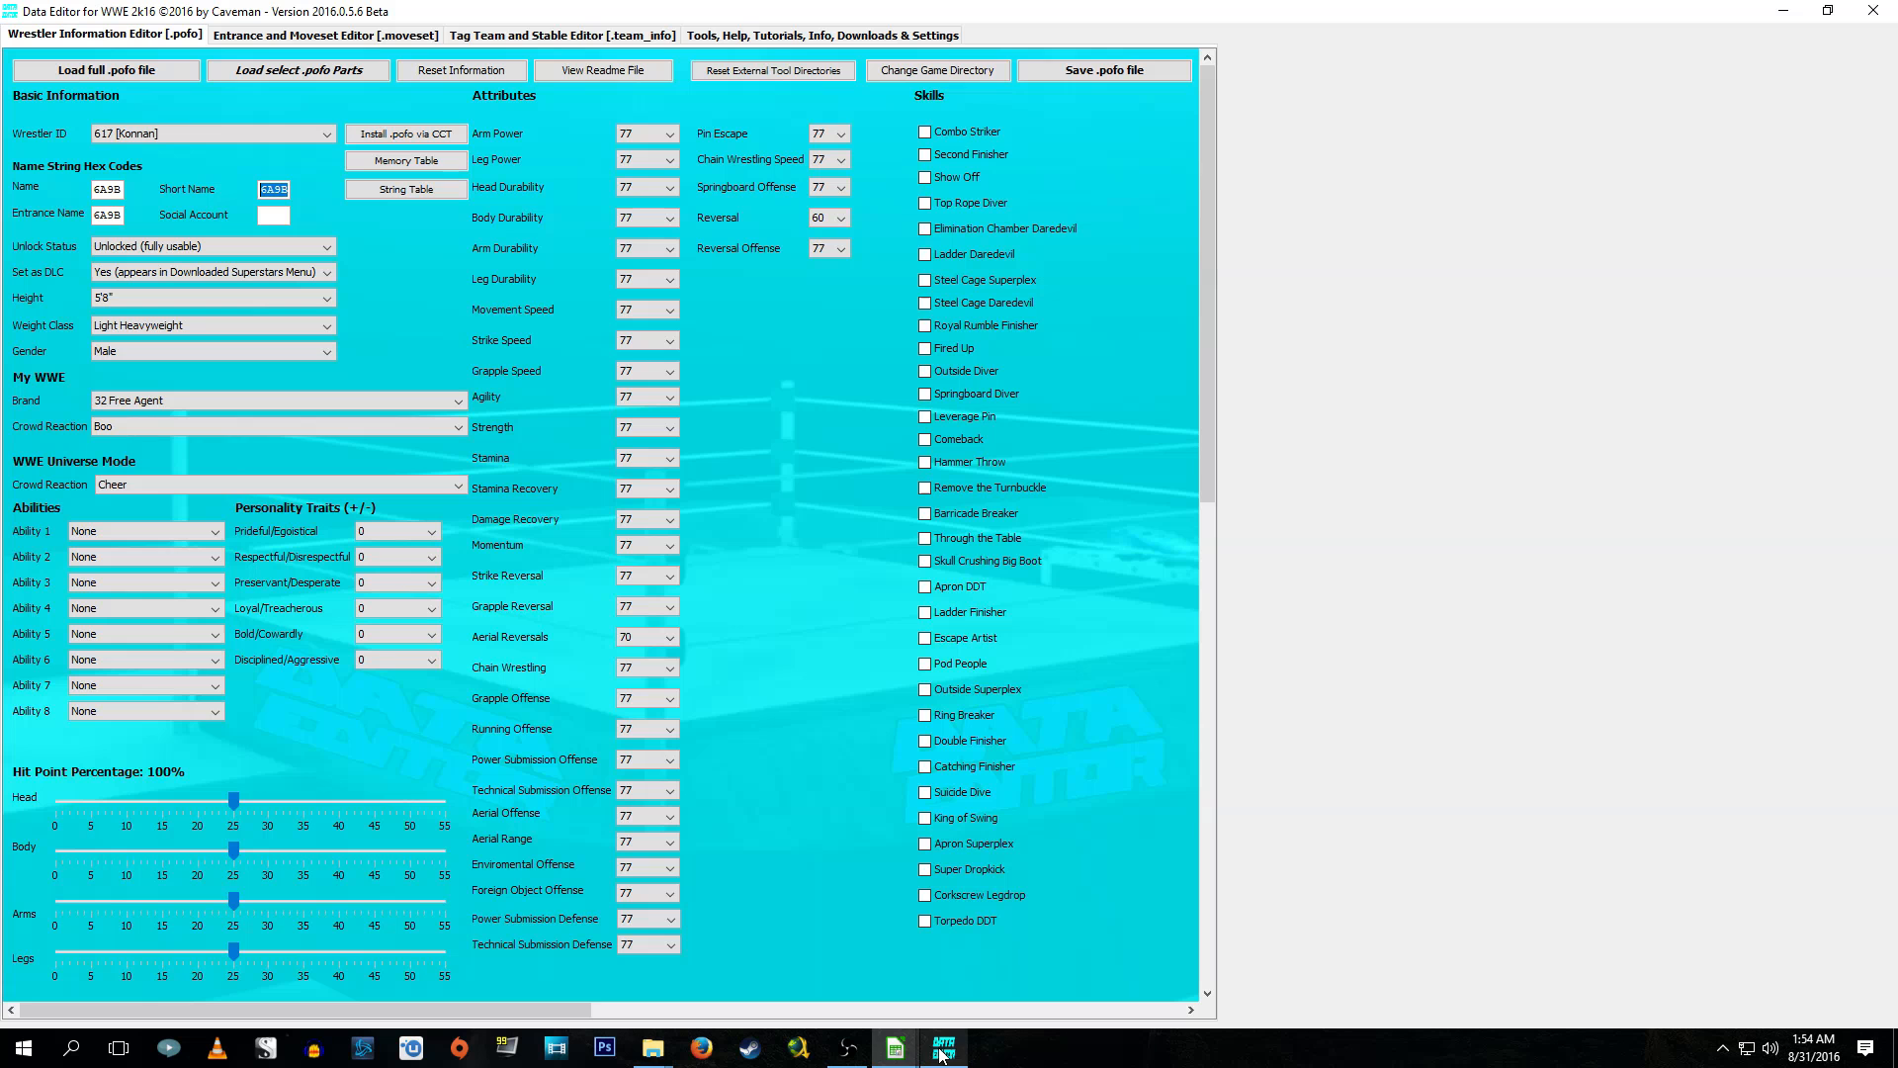
{"action": "left_click", "coordinate": [102, 189]}
{"action": "left_click_drag", "start_coordinate": [118, 188], "coordinate": [82, 188]}
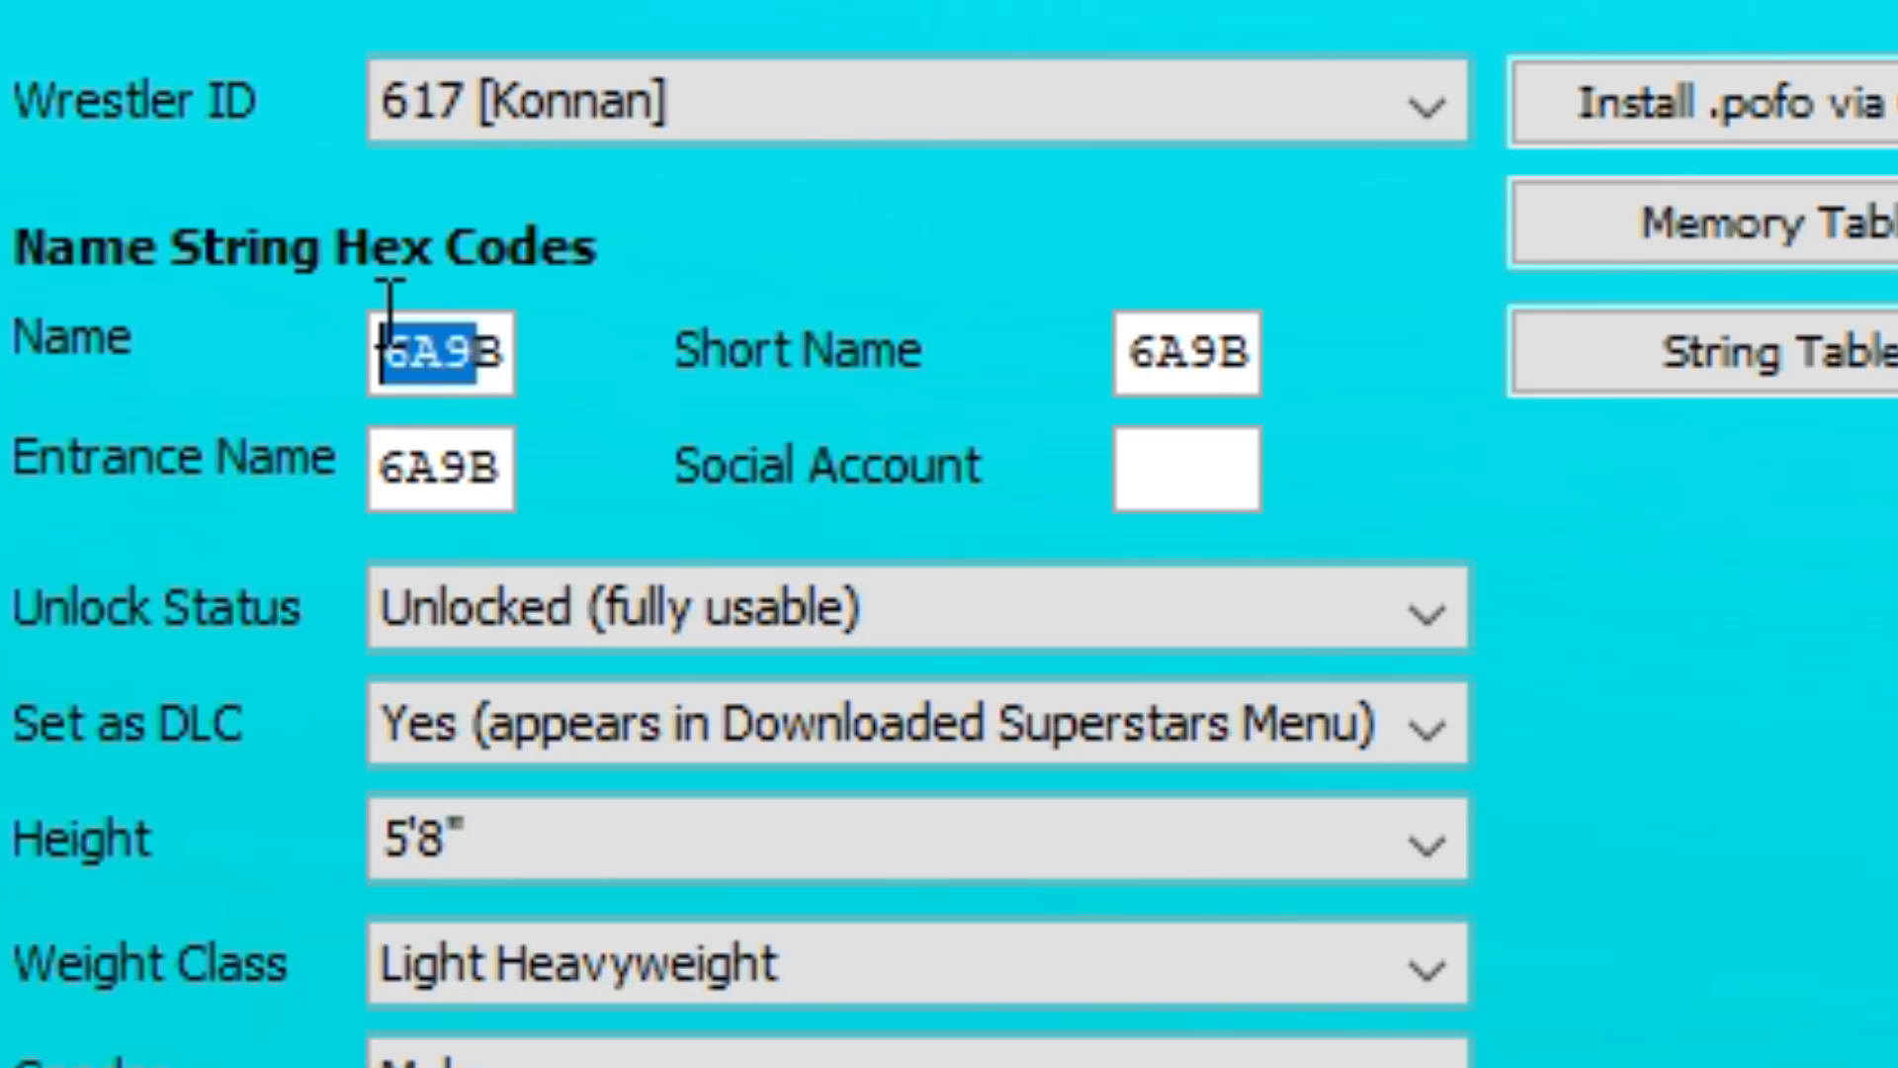
{"action": "key", "text": "Right"}
{"action": "key", "text": "Right"}
{"action": "key", "text": "Right"}
{"action": "key", "text": "Right"}
{"action": "key", "text": "BackSpace"}
{"action": "key", "text": "BackSpace"}
{"action": "key", "text": "BackSpace"}
{"action": "key", "text": "BackSpace"}
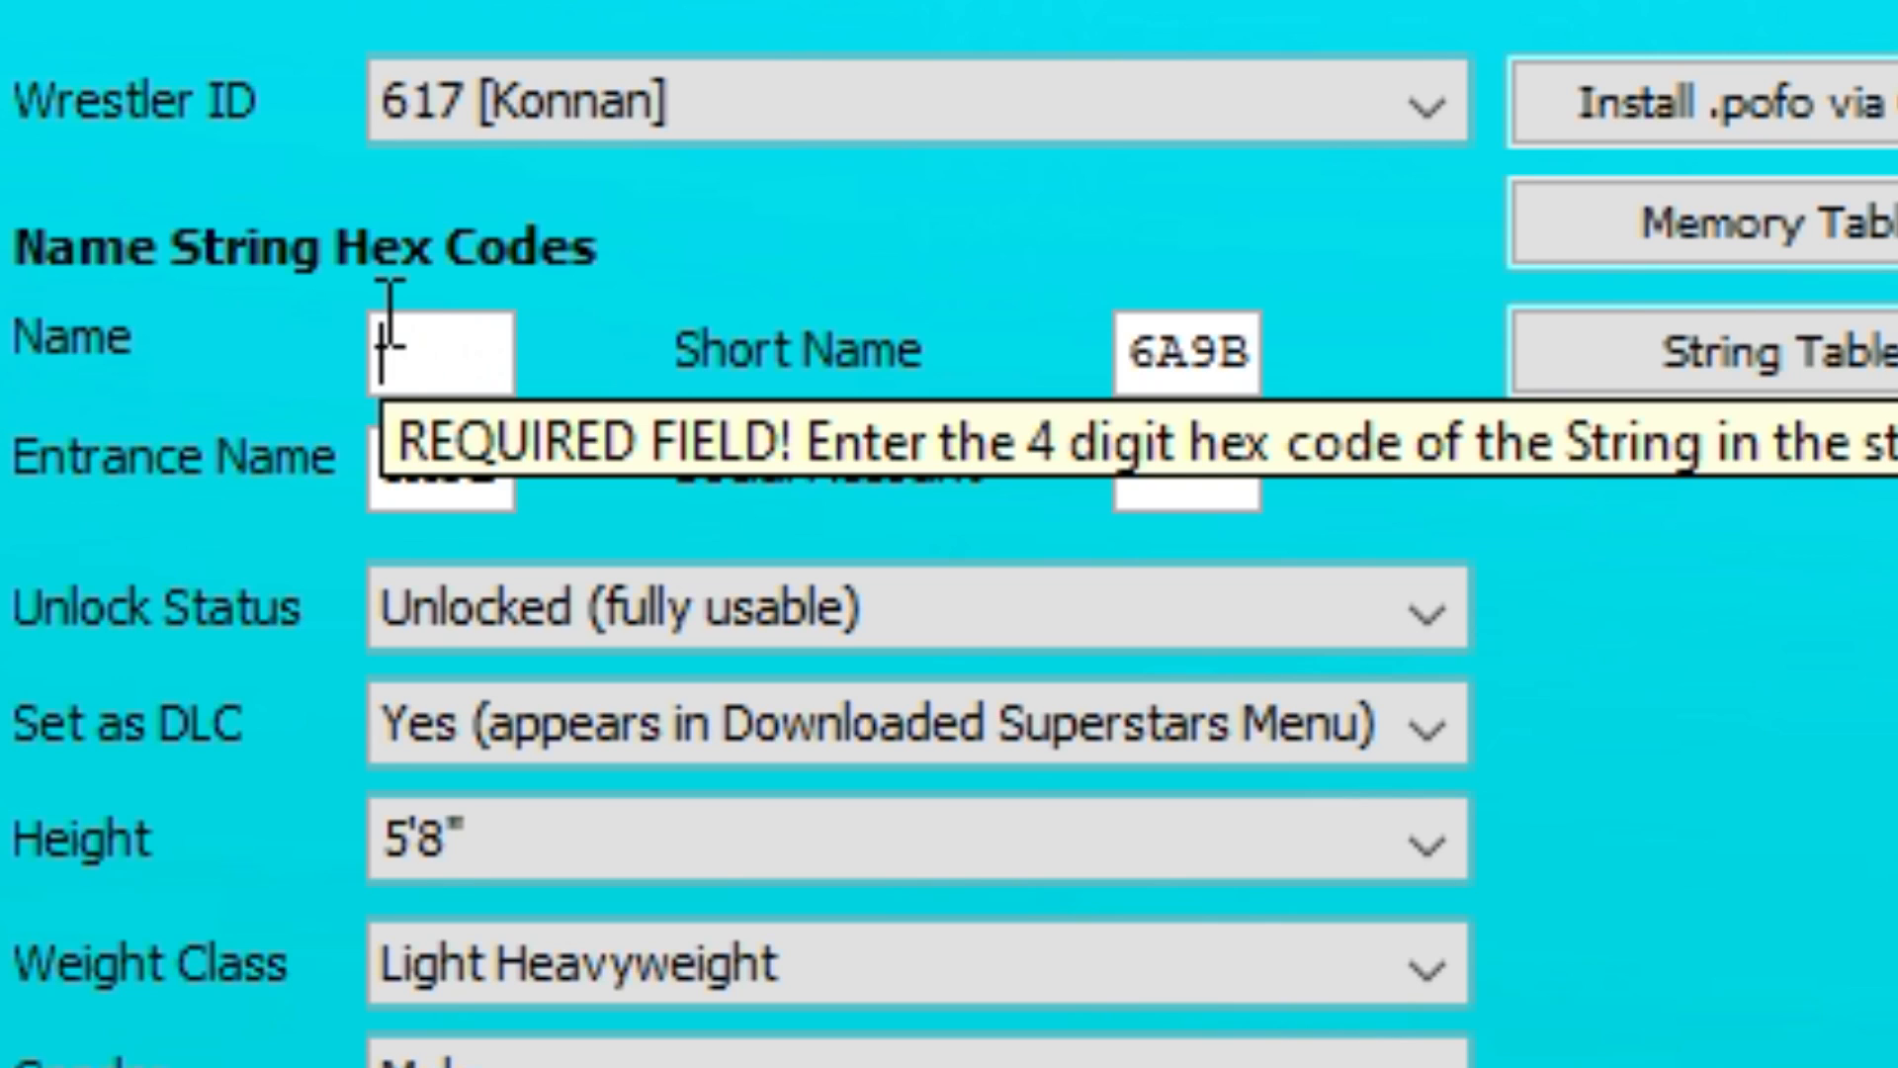
{"action": "type", "text": "6A"}
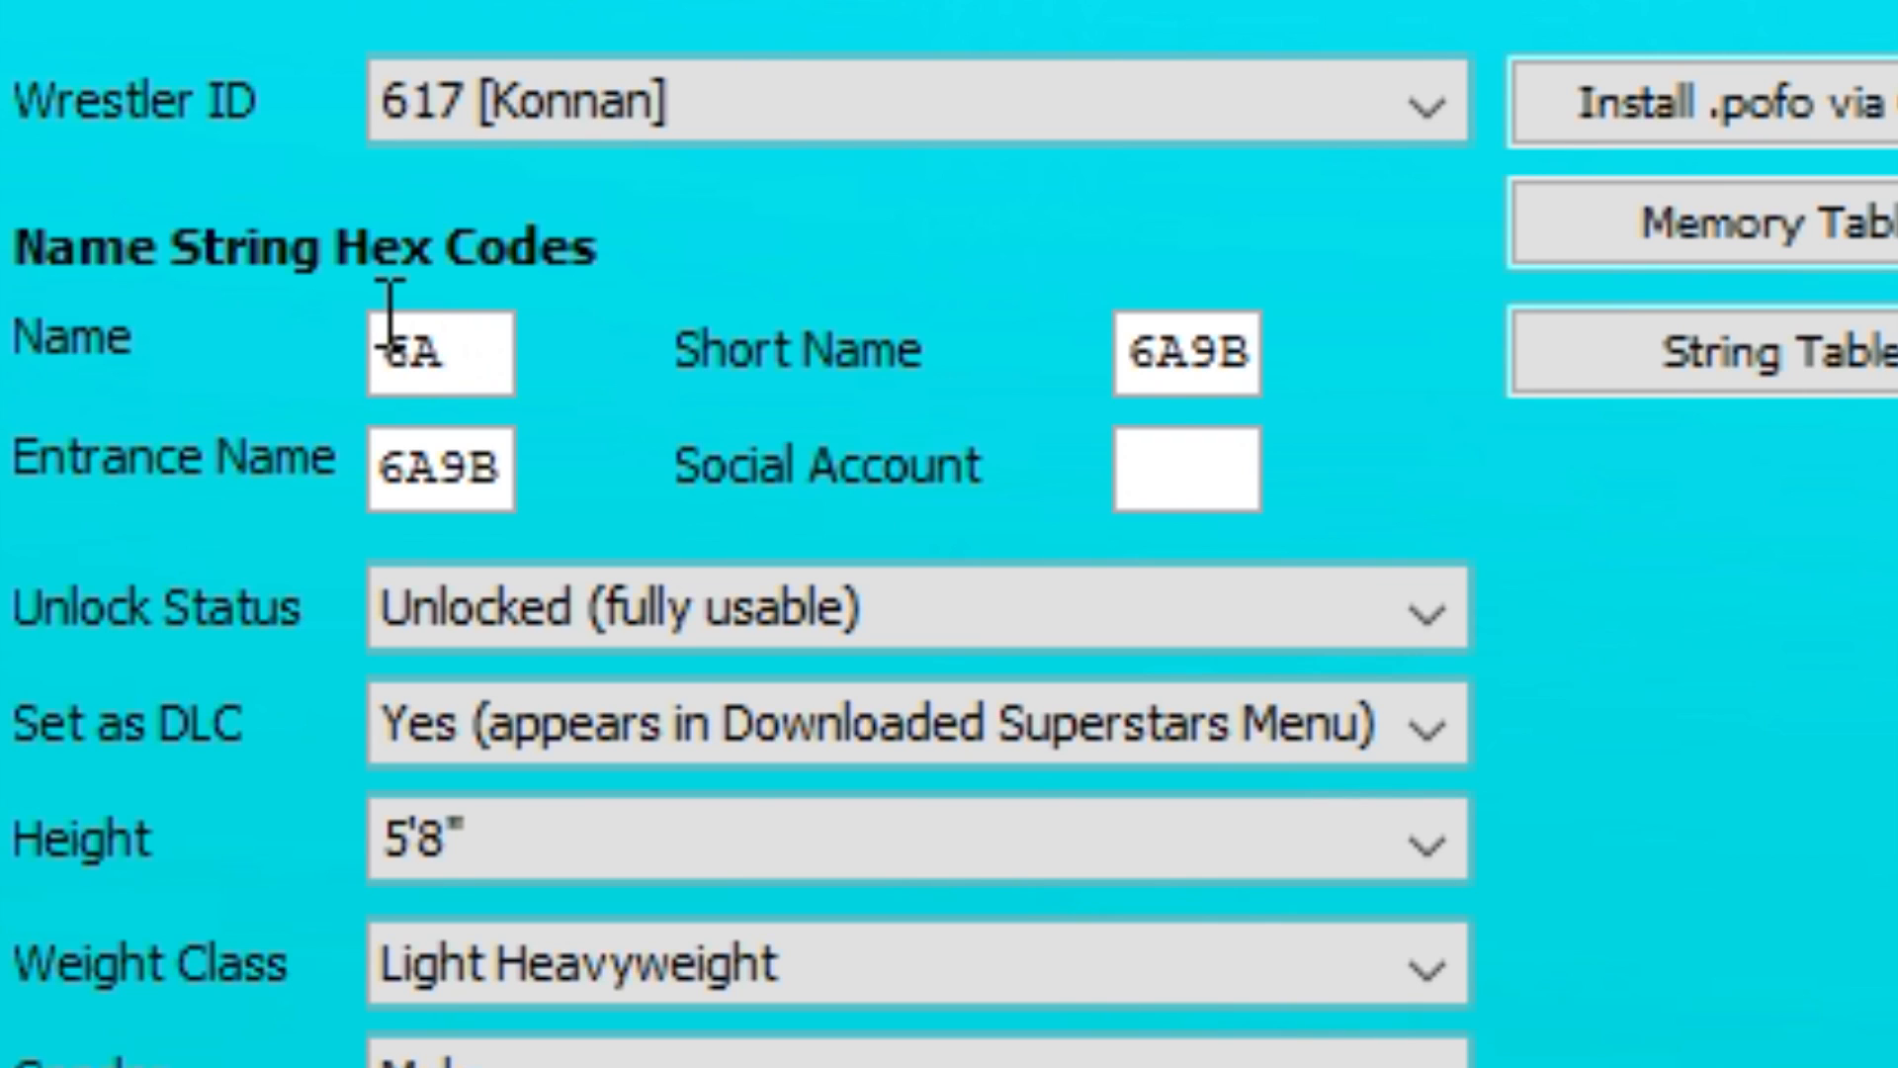
{"action": "type", "text": "9B"}
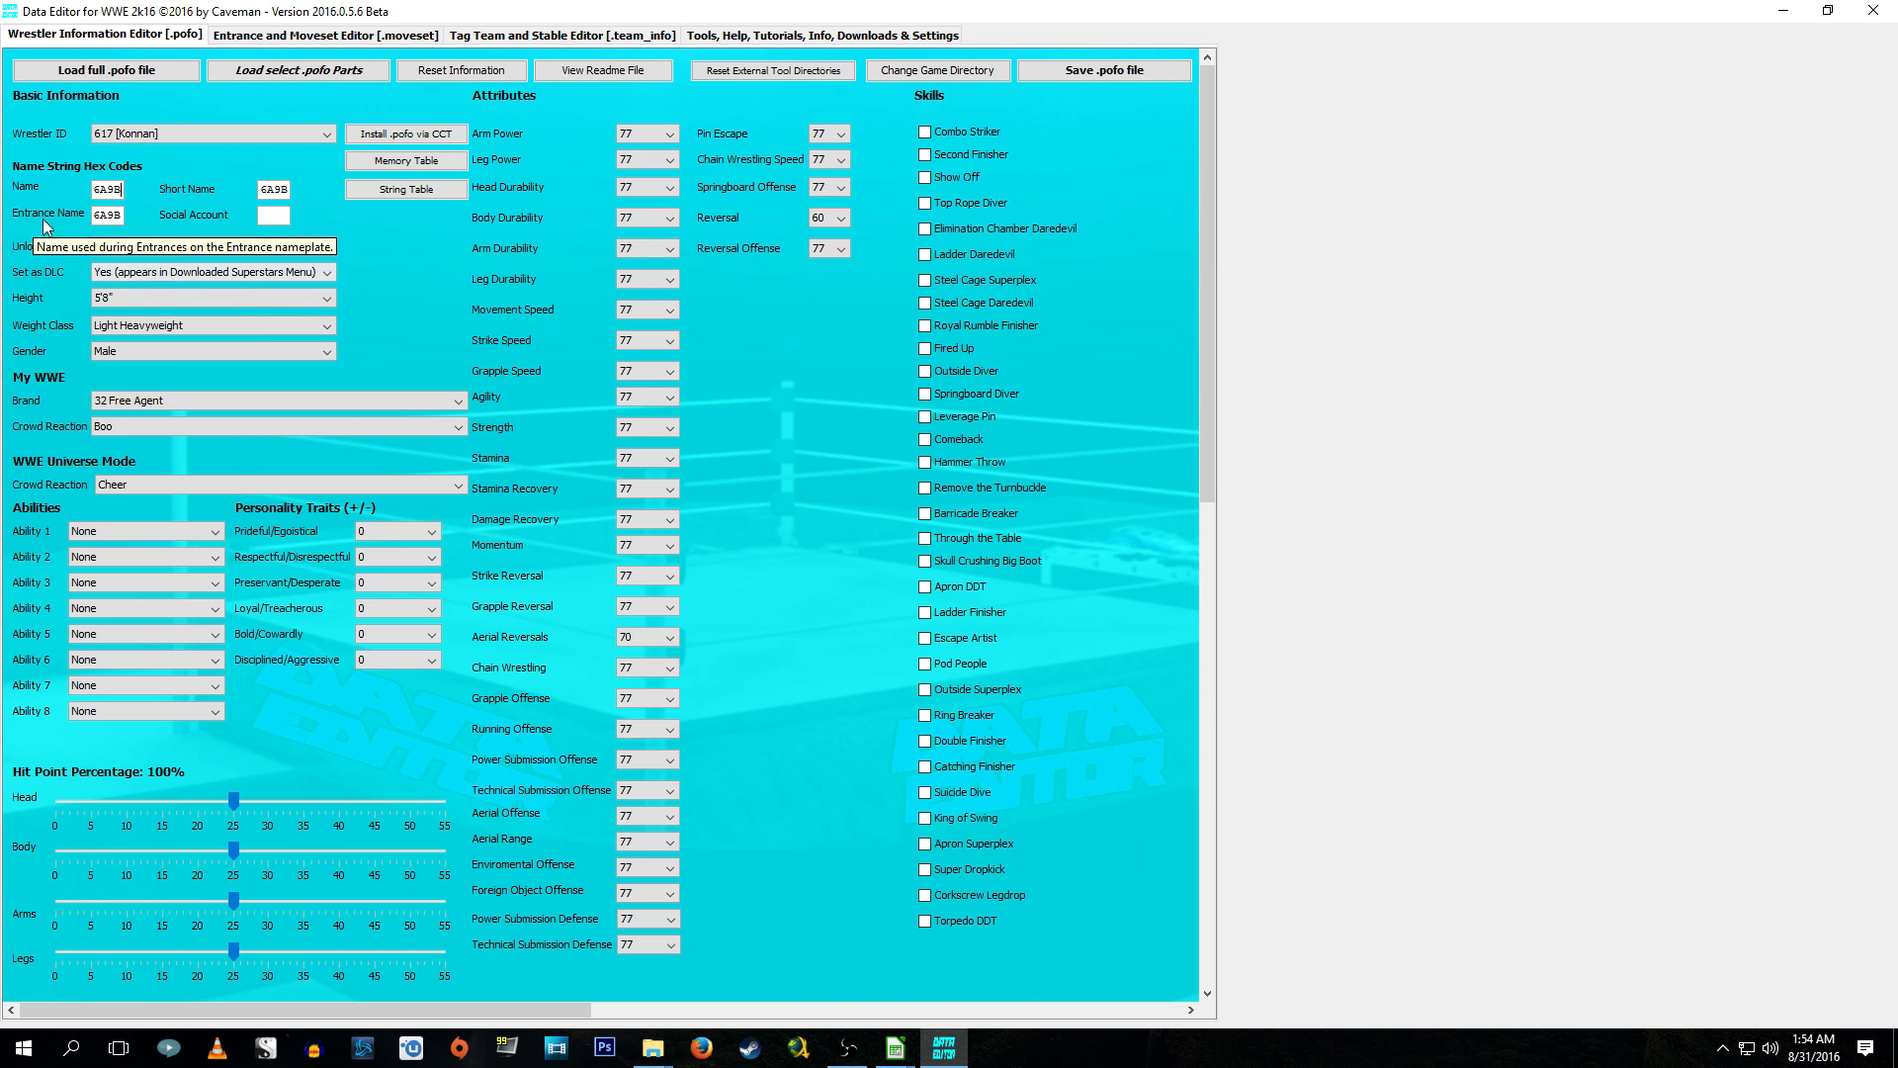
Set Unlock Status to Unlocked (fully usable) and Set as DLC to Yes (appears in Downloaded Superstars Menu).
{"action": "left_click", "coordinate": [220, 252]}
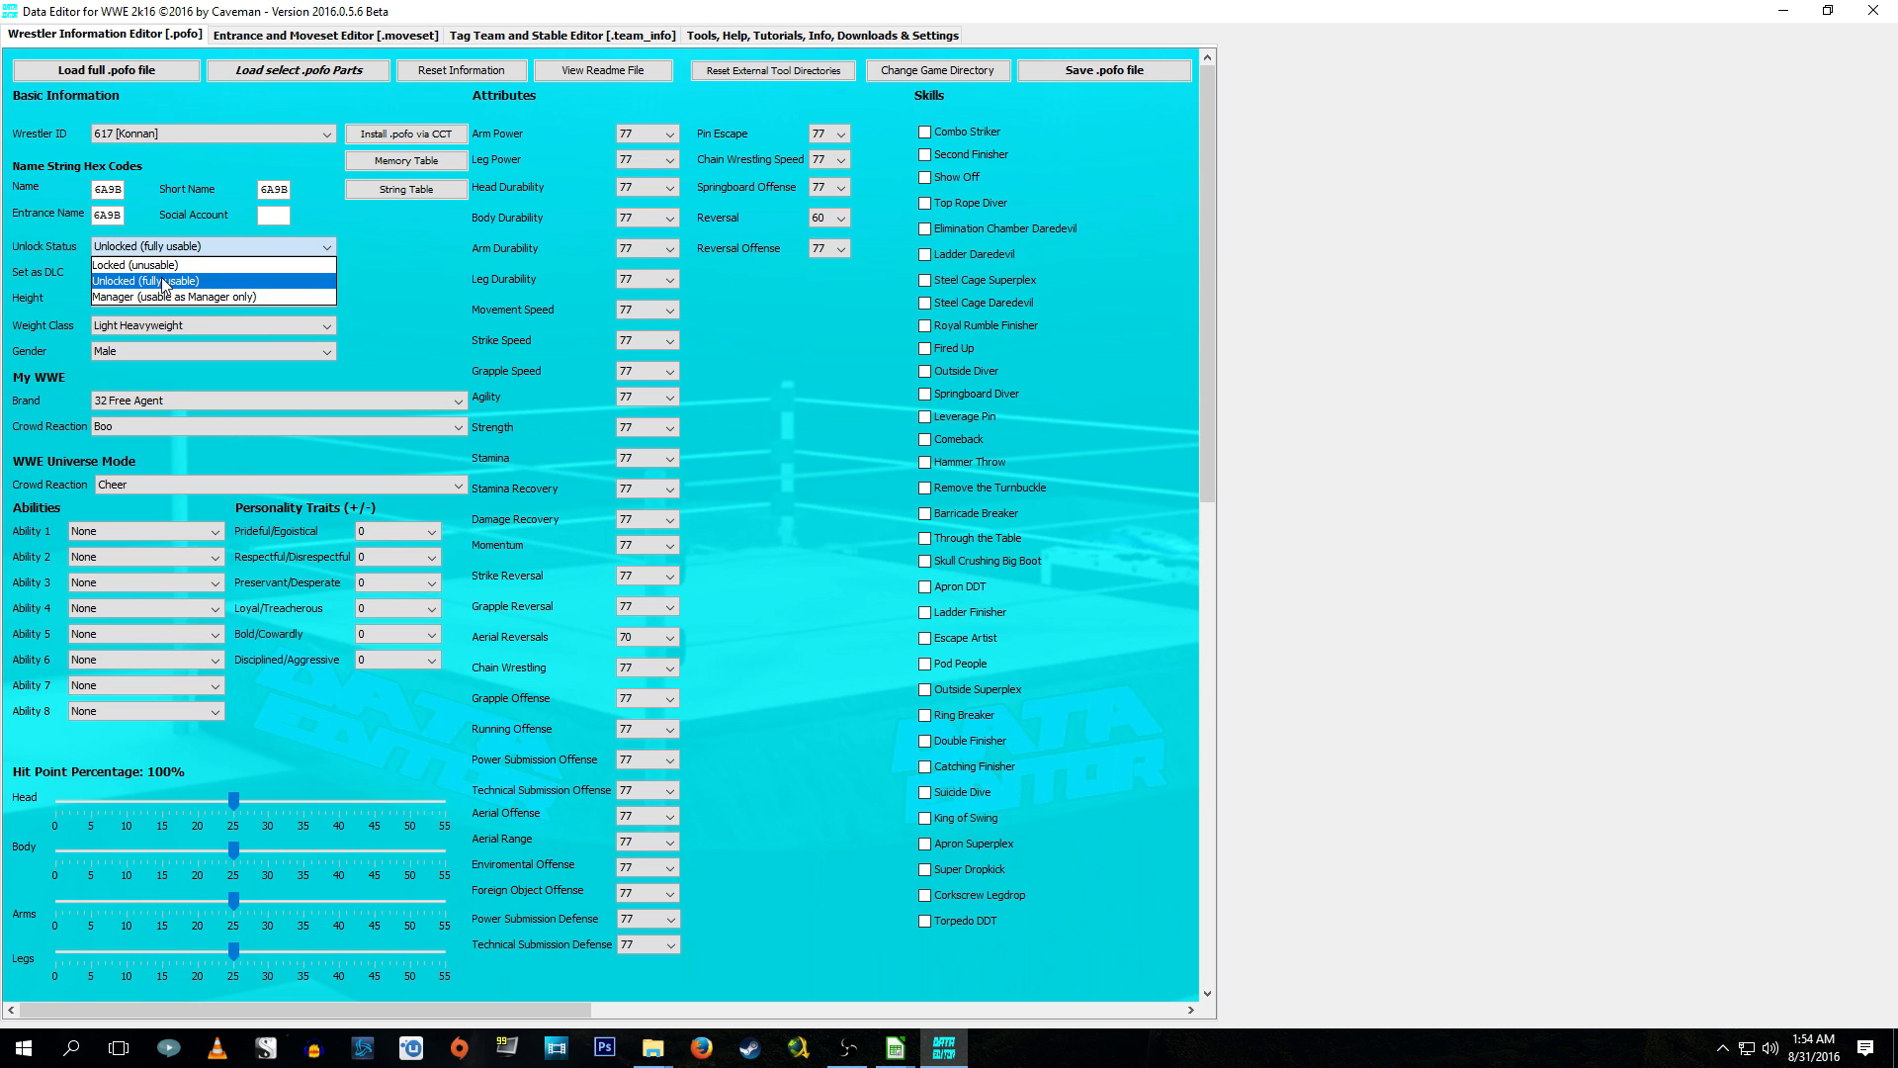
{"action": "left_click", "coordinate": [96, 182]}
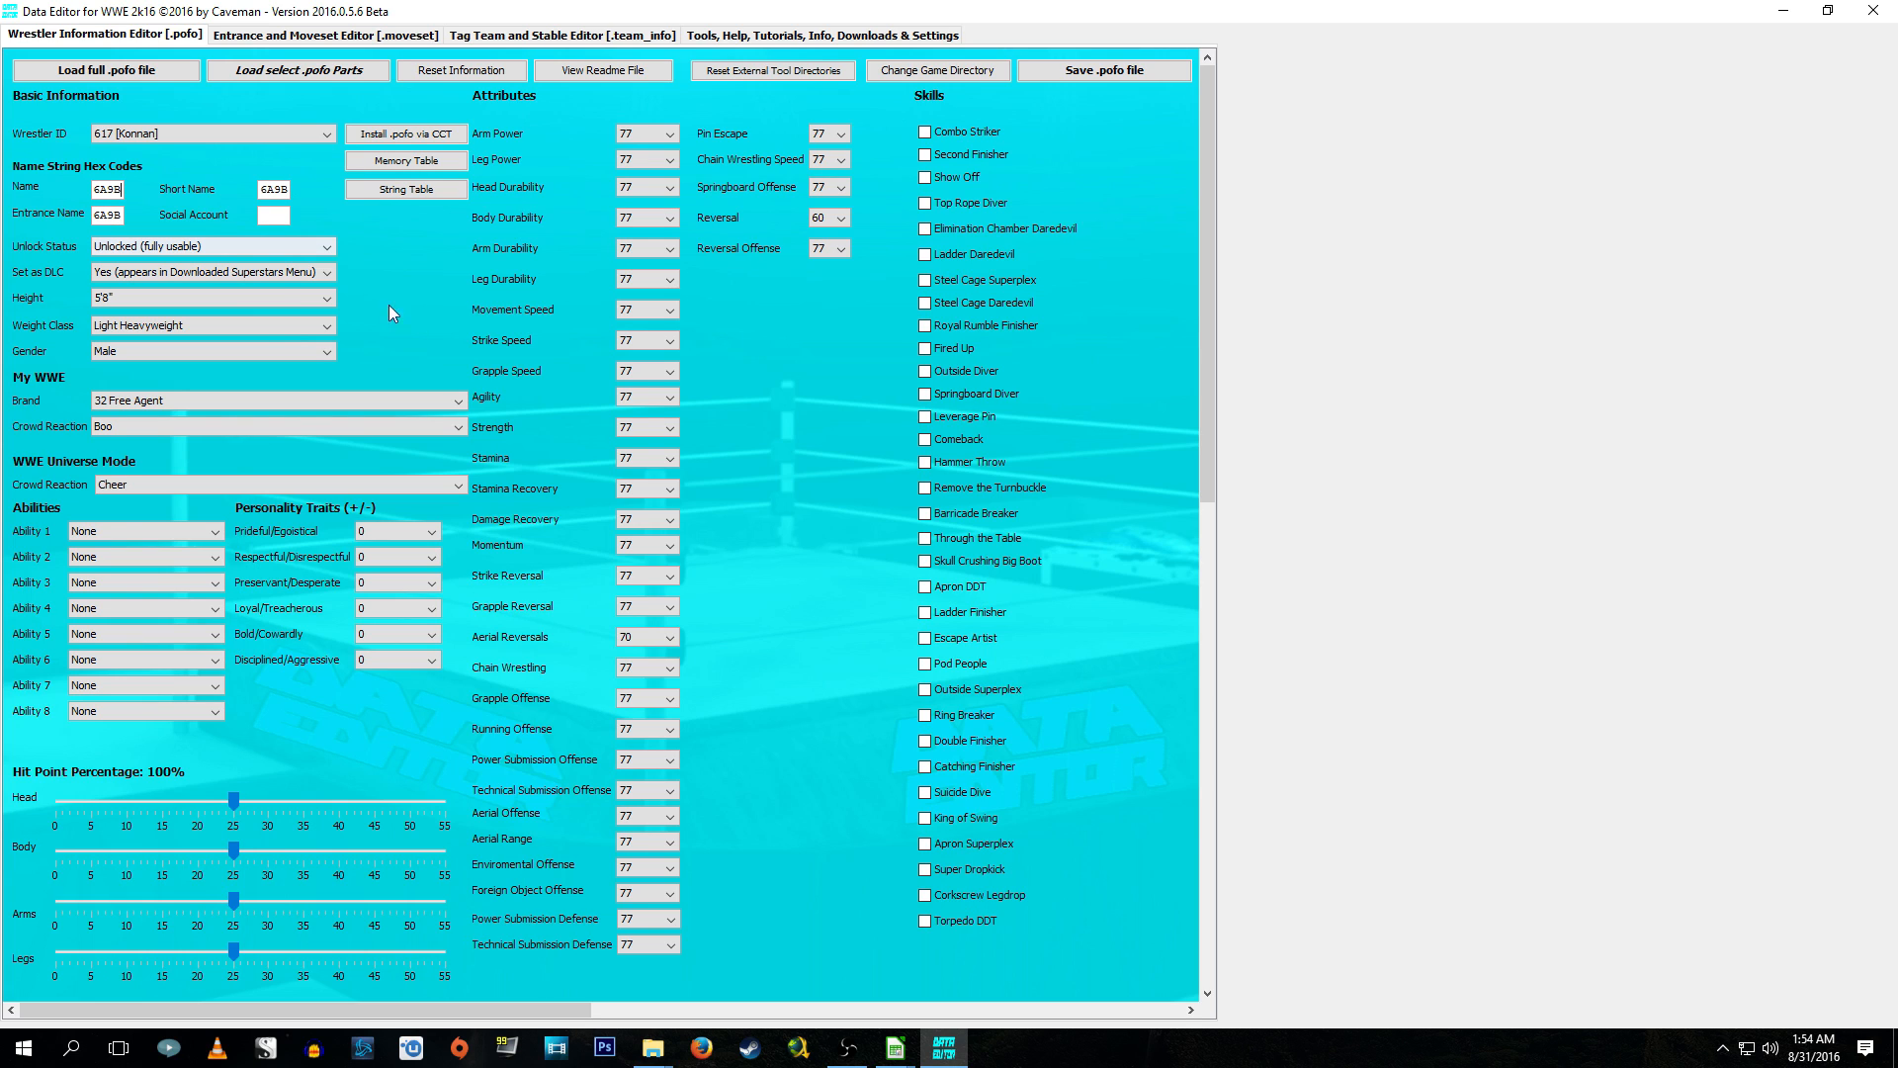
{"action": "left_click", "coordinate": [222, 259]}
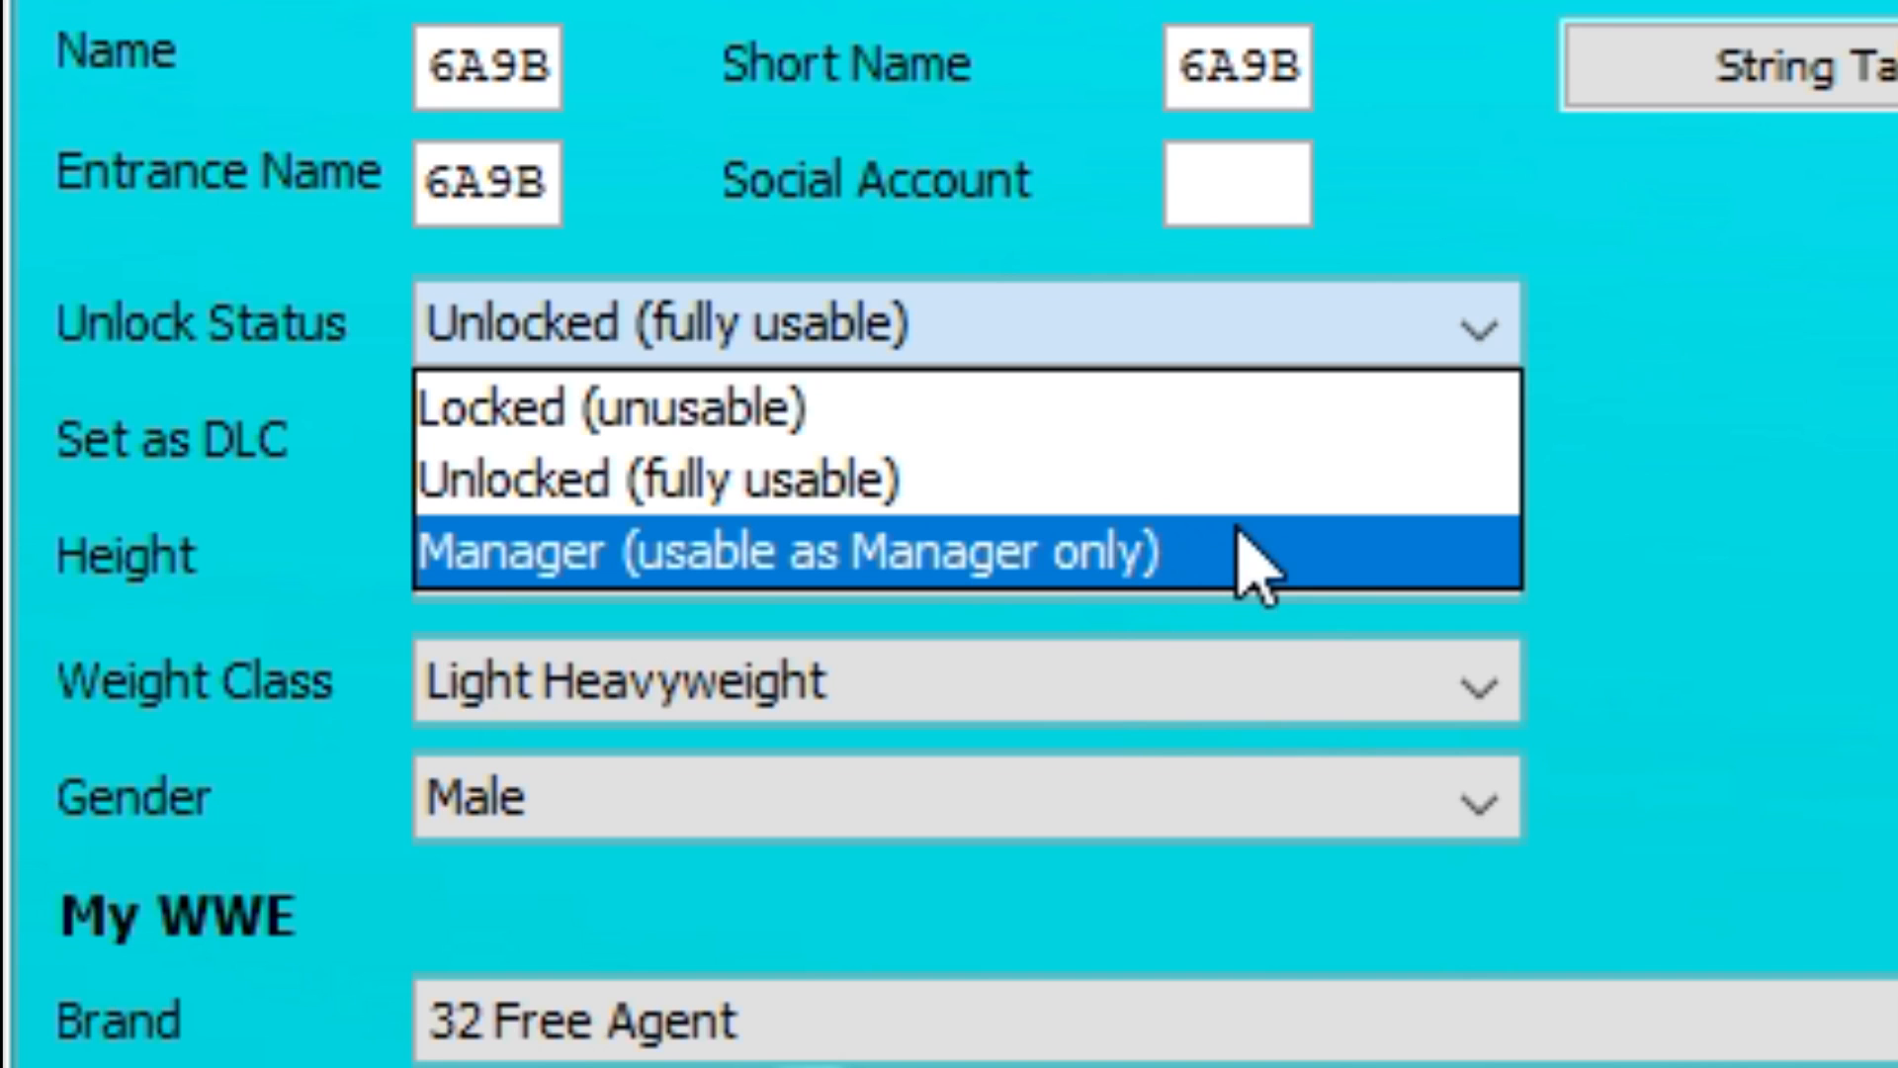
{"action": "left_click", "coordinate": [1197, 481]}
{"action": "left_click", "coordinate": [1088, 440]}
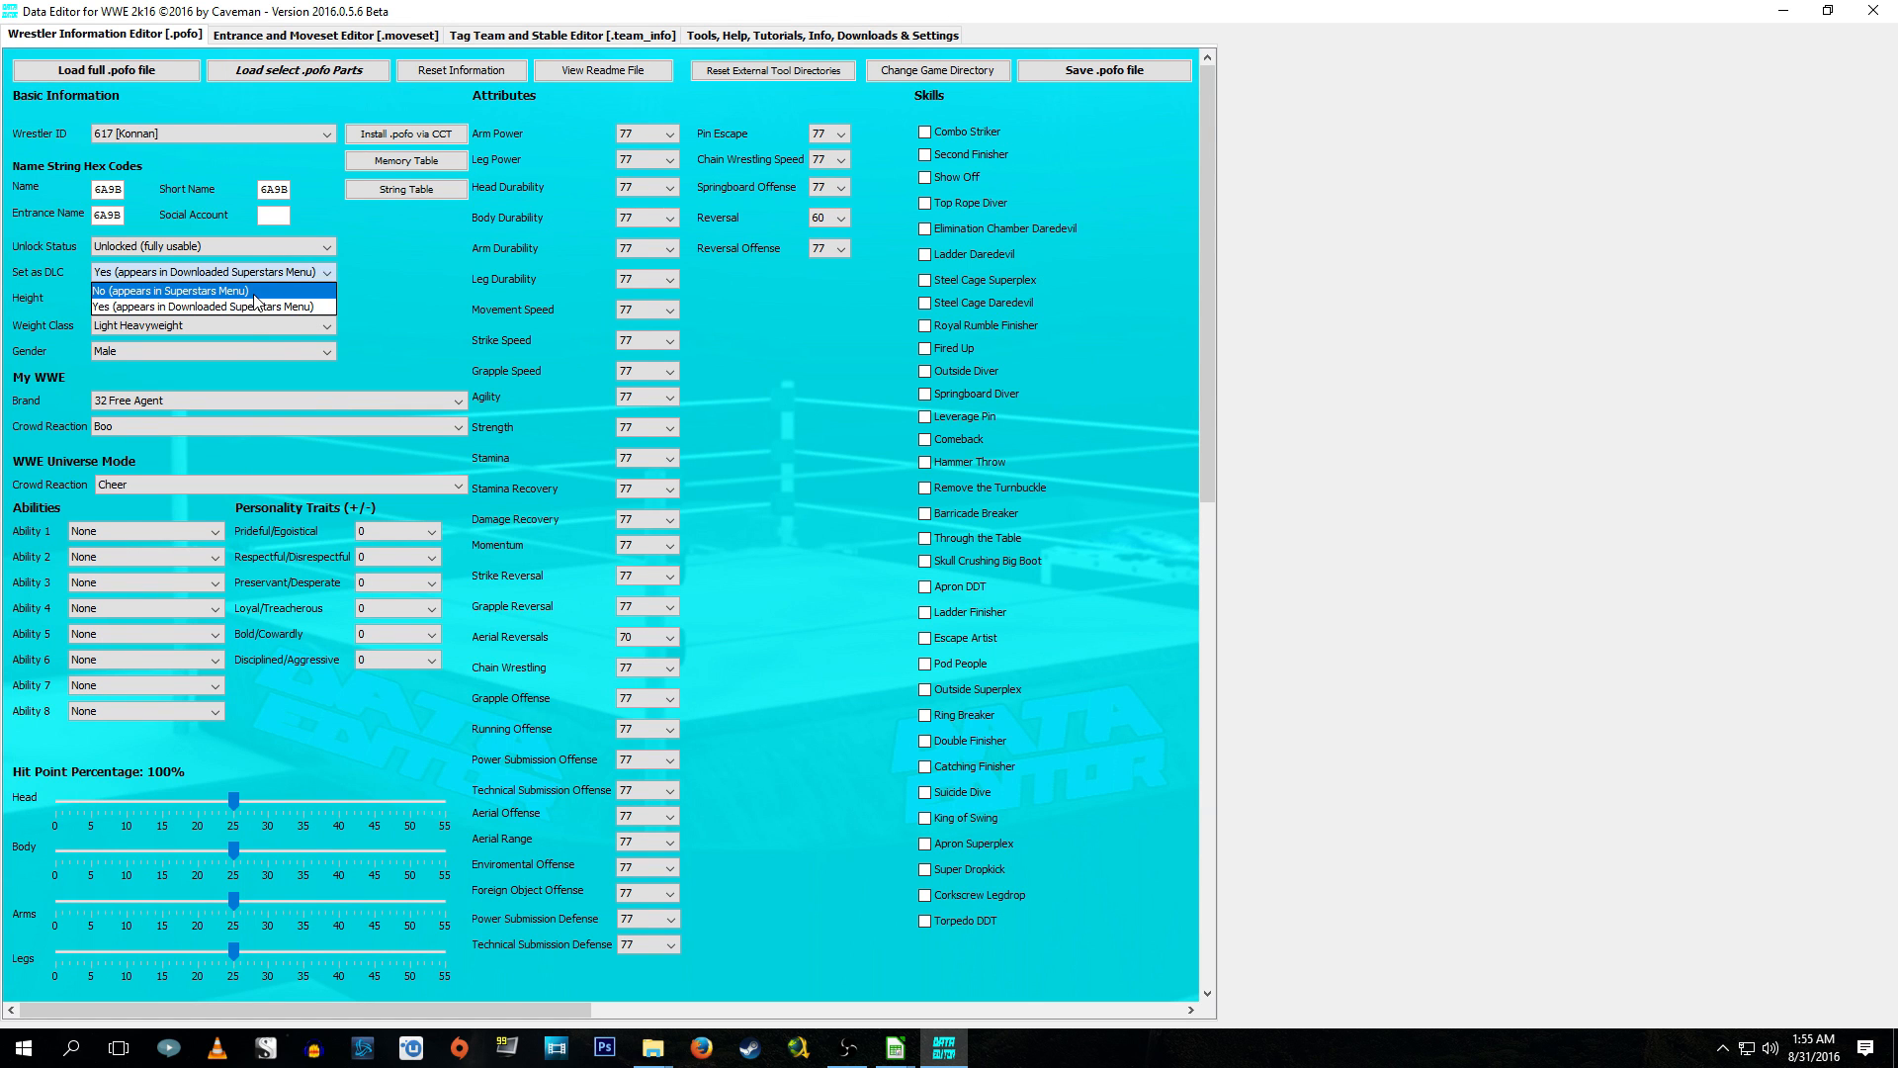
{"action": "left_click", "coordinate": [254, 307]}
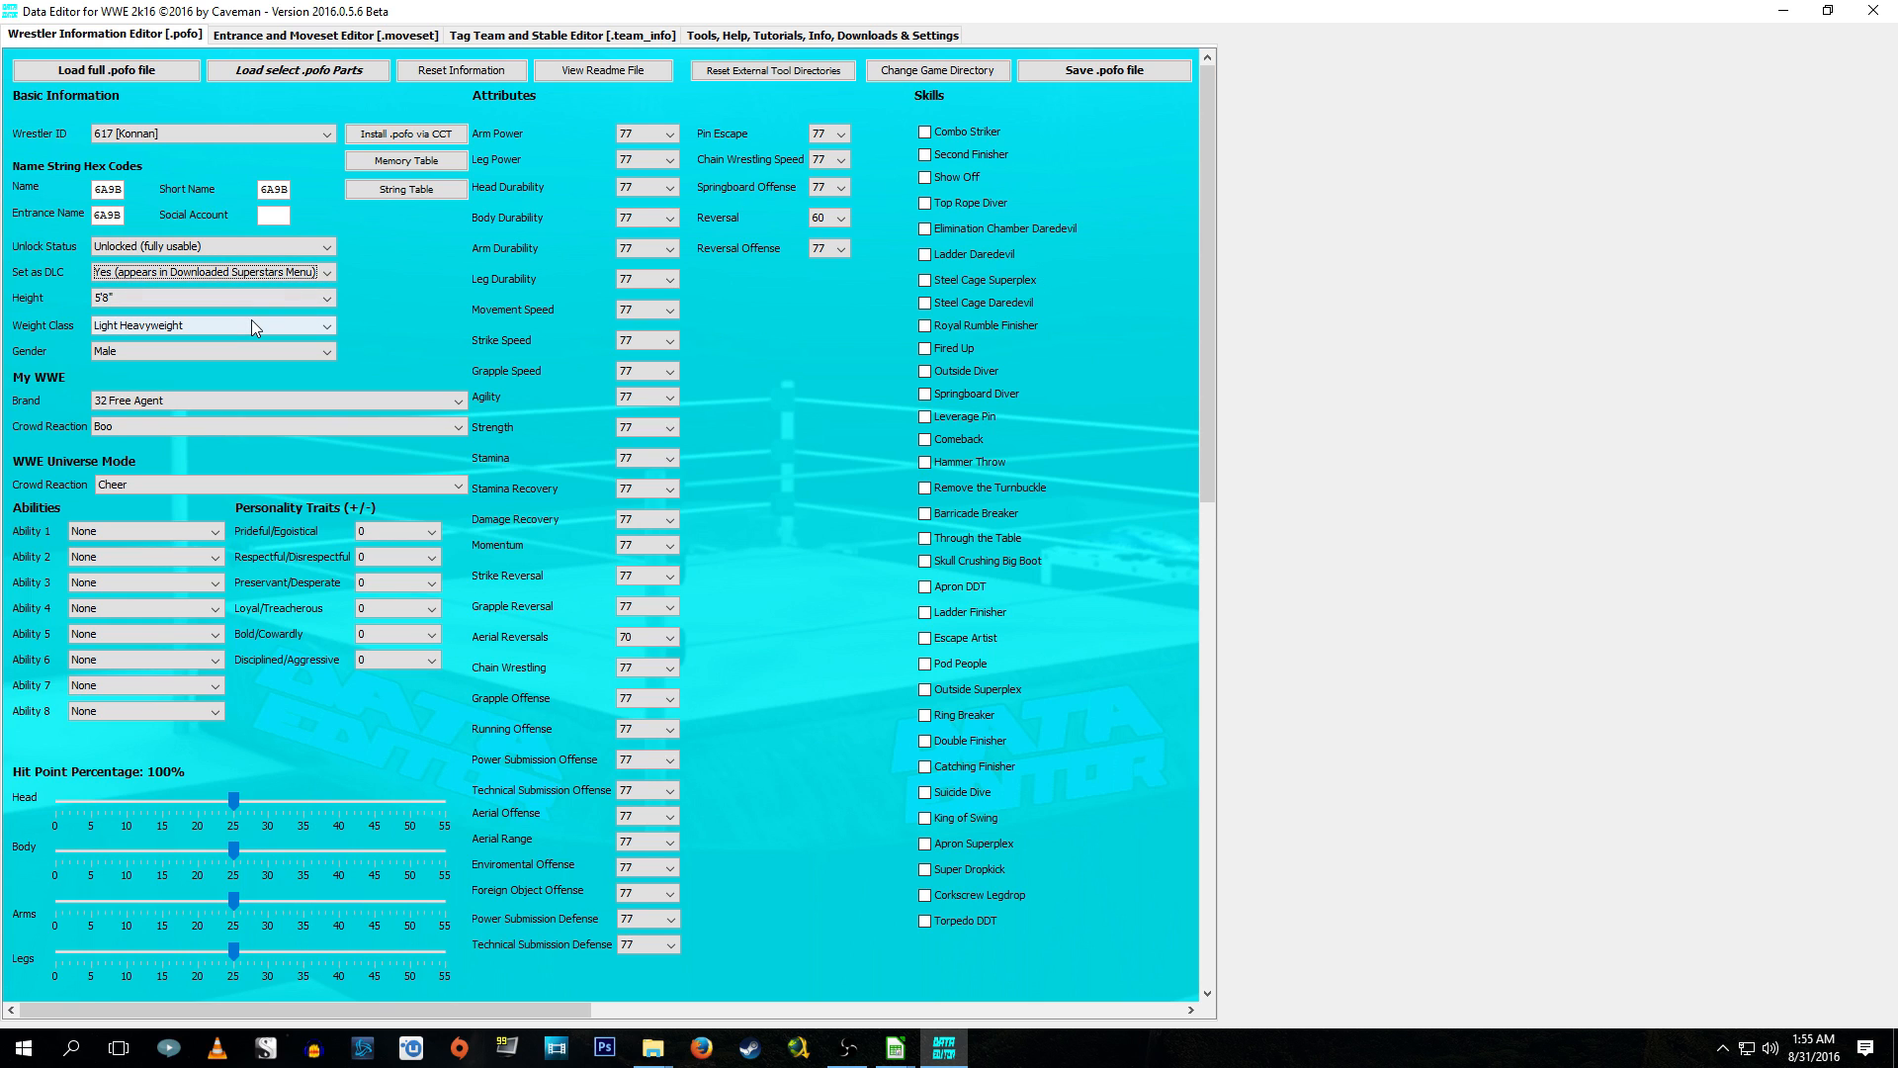
Set the Weight Class to Light Heavyweight and the Gender to Male.
{"action": "left_click", "coordinate": [251, 323]}
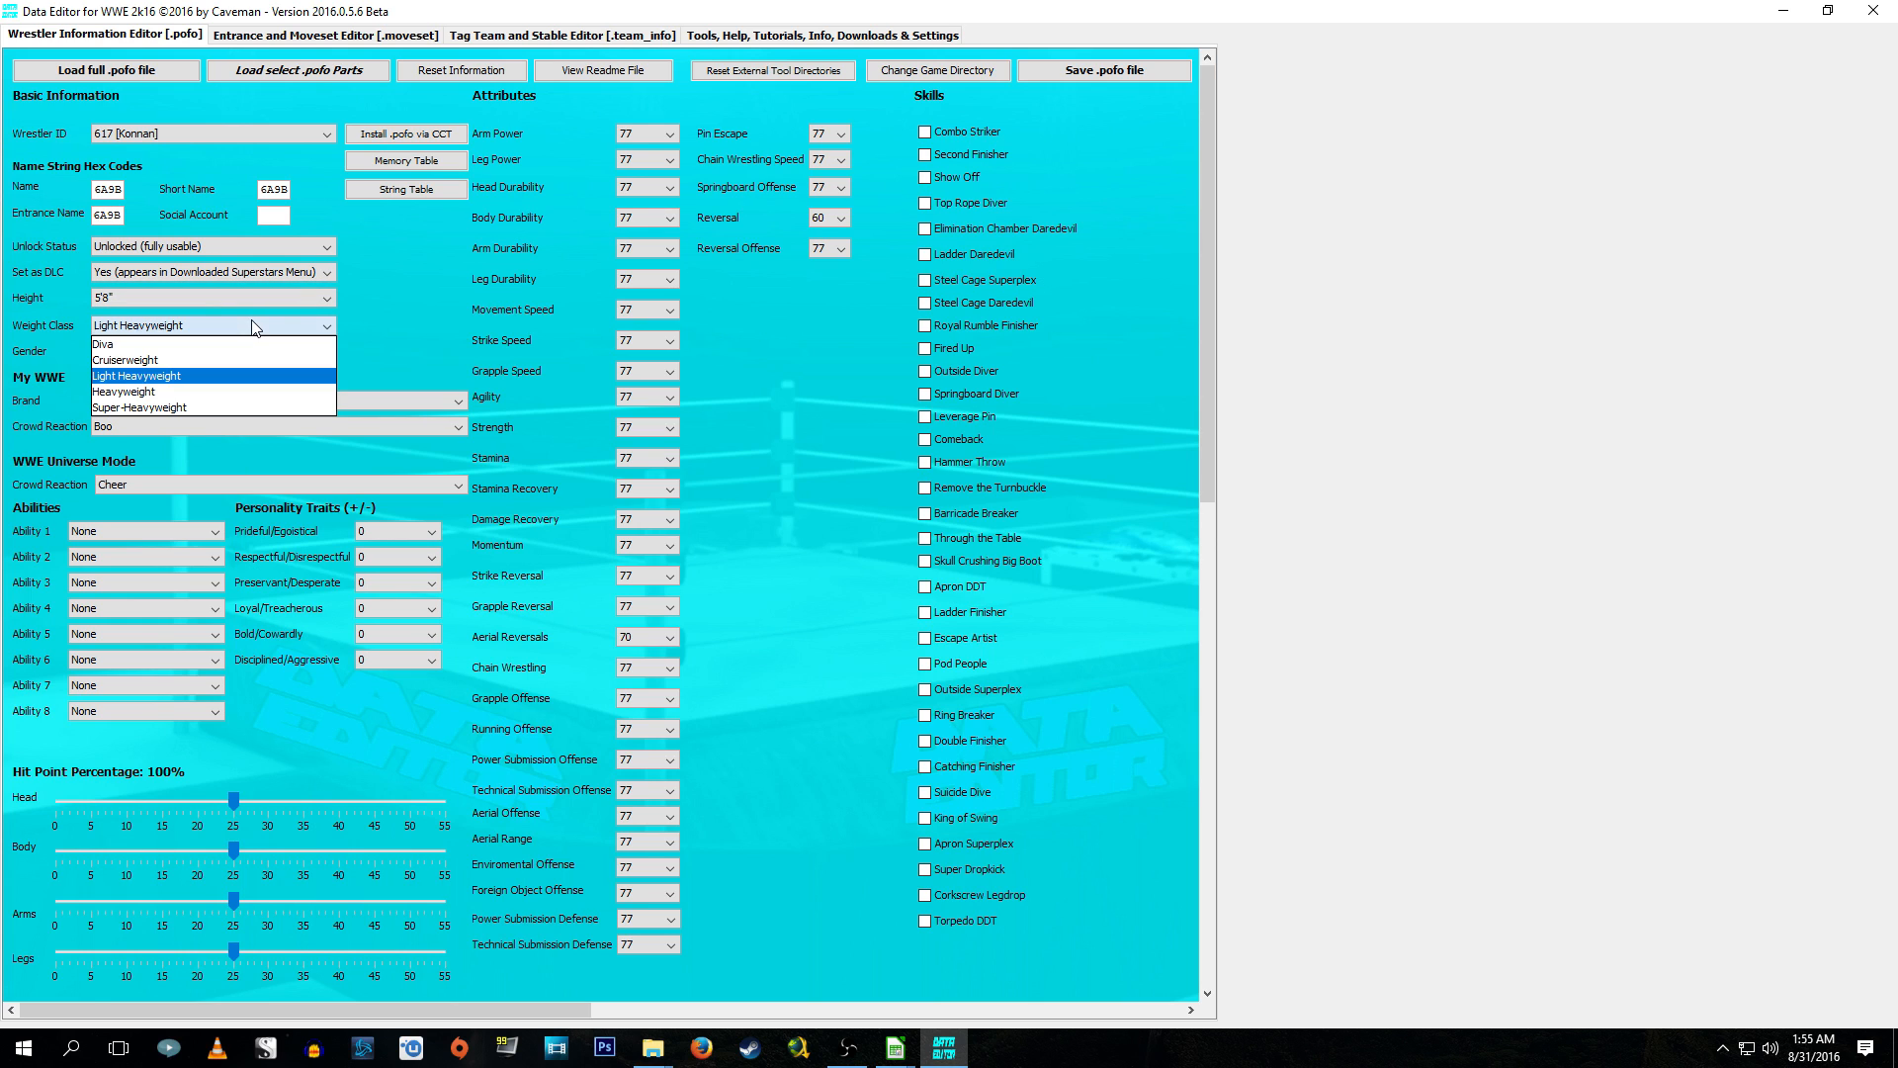
{"action": "left_click", "coordinate": [237, 377]}
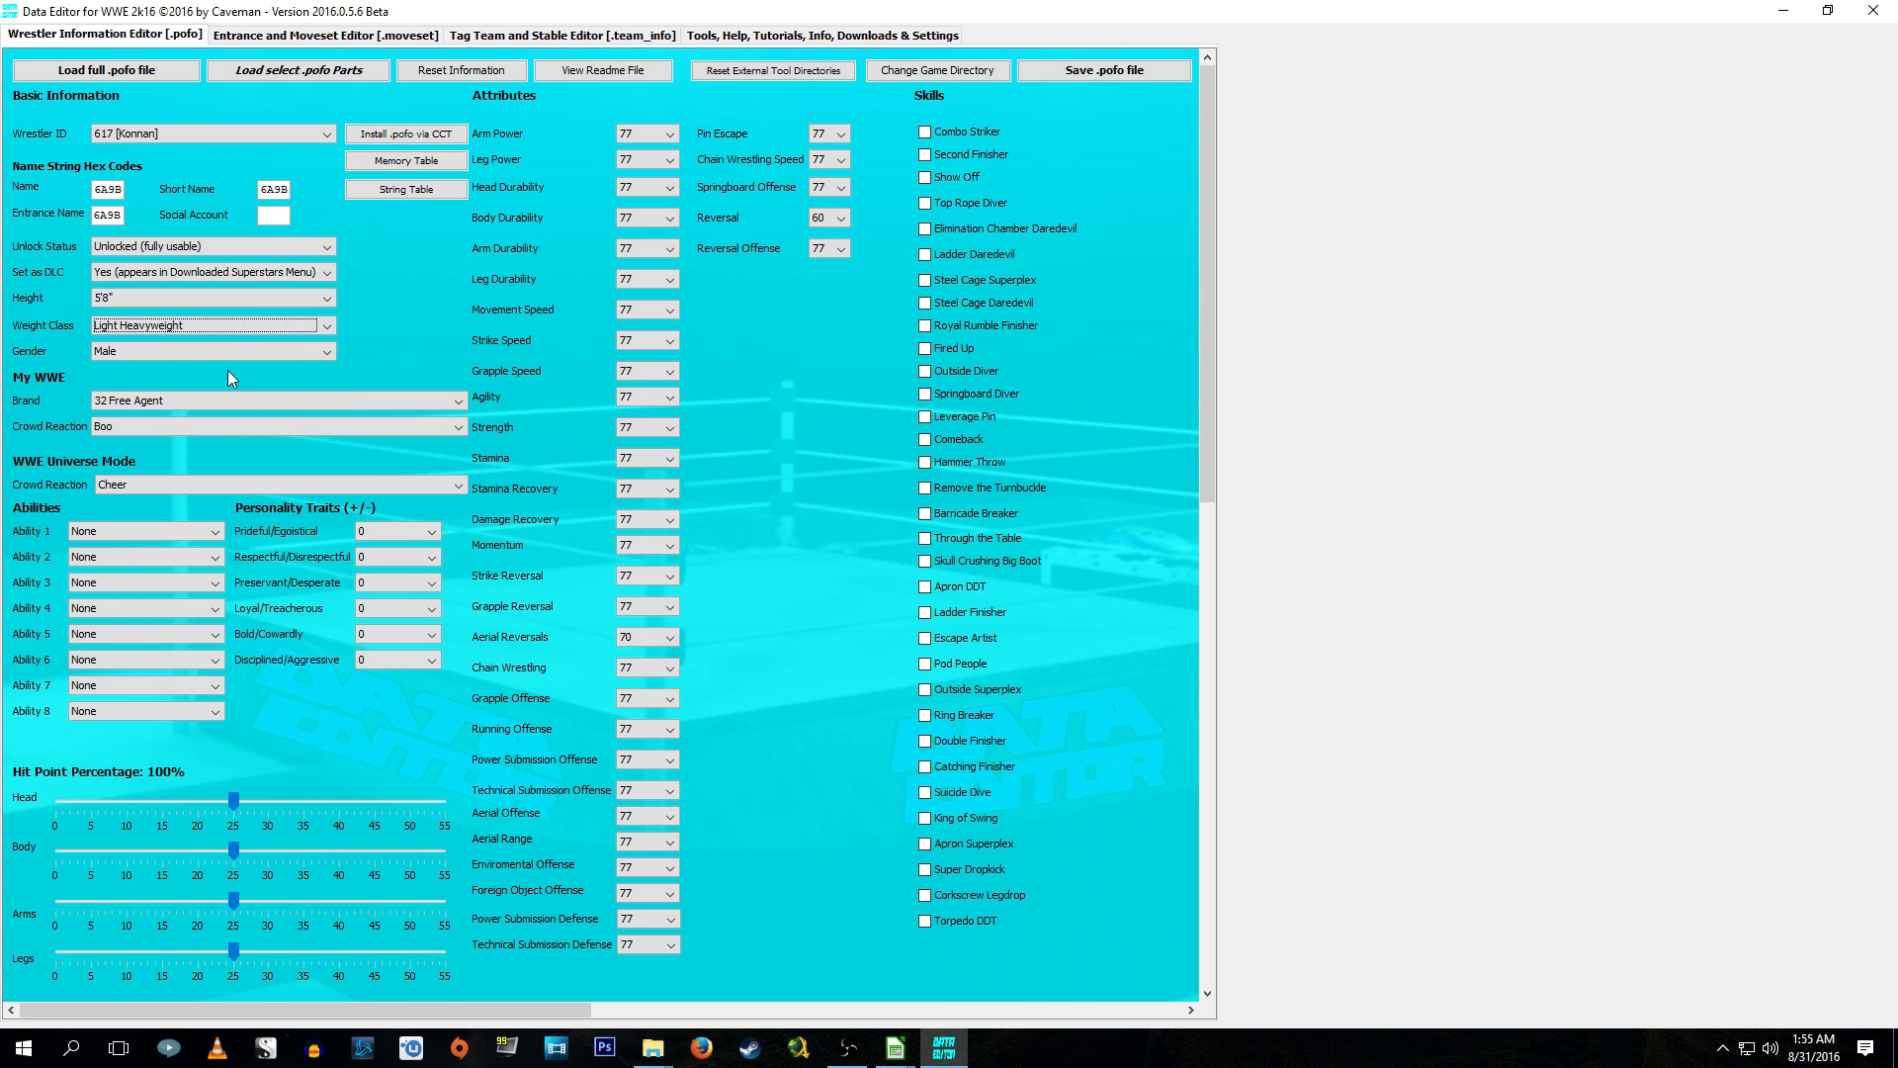
{"action": "left_click", "coordinate": [234, 352]}
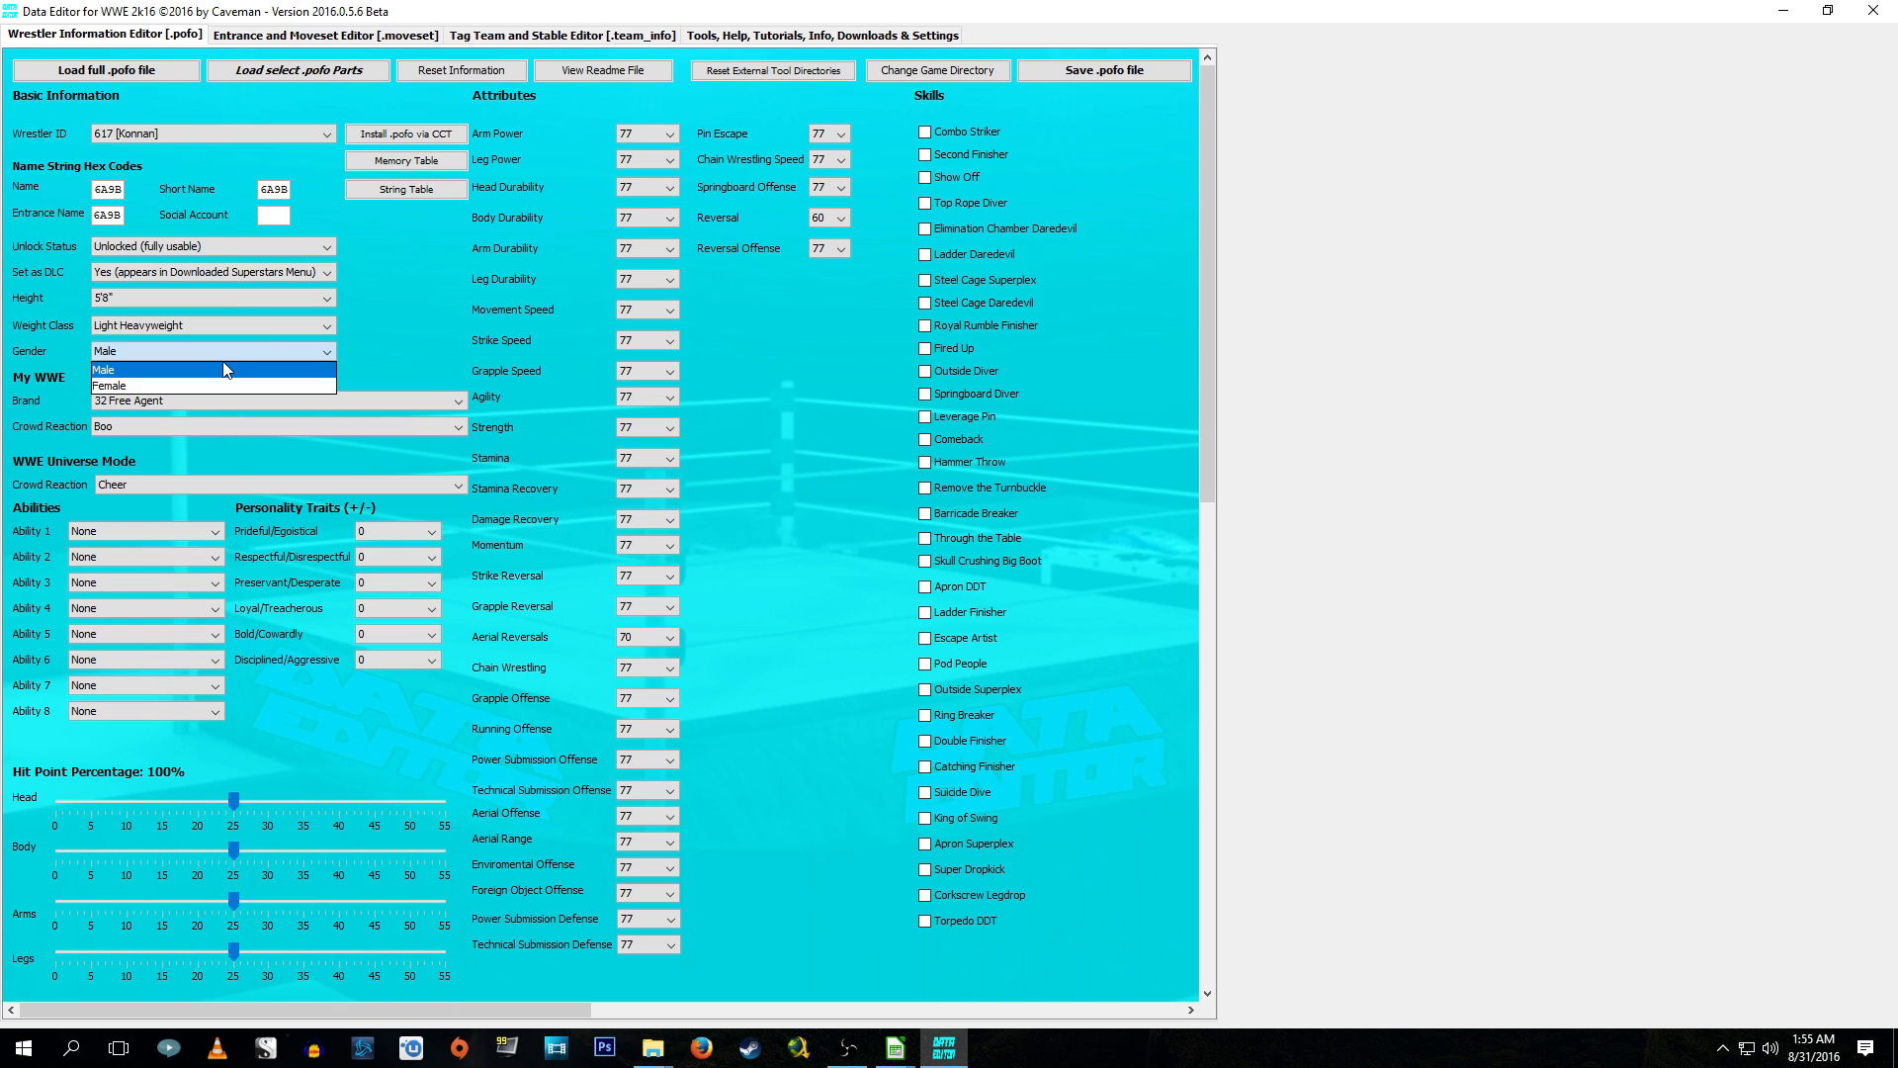
{"action": "left_click", "coordinate": [131, 372]}
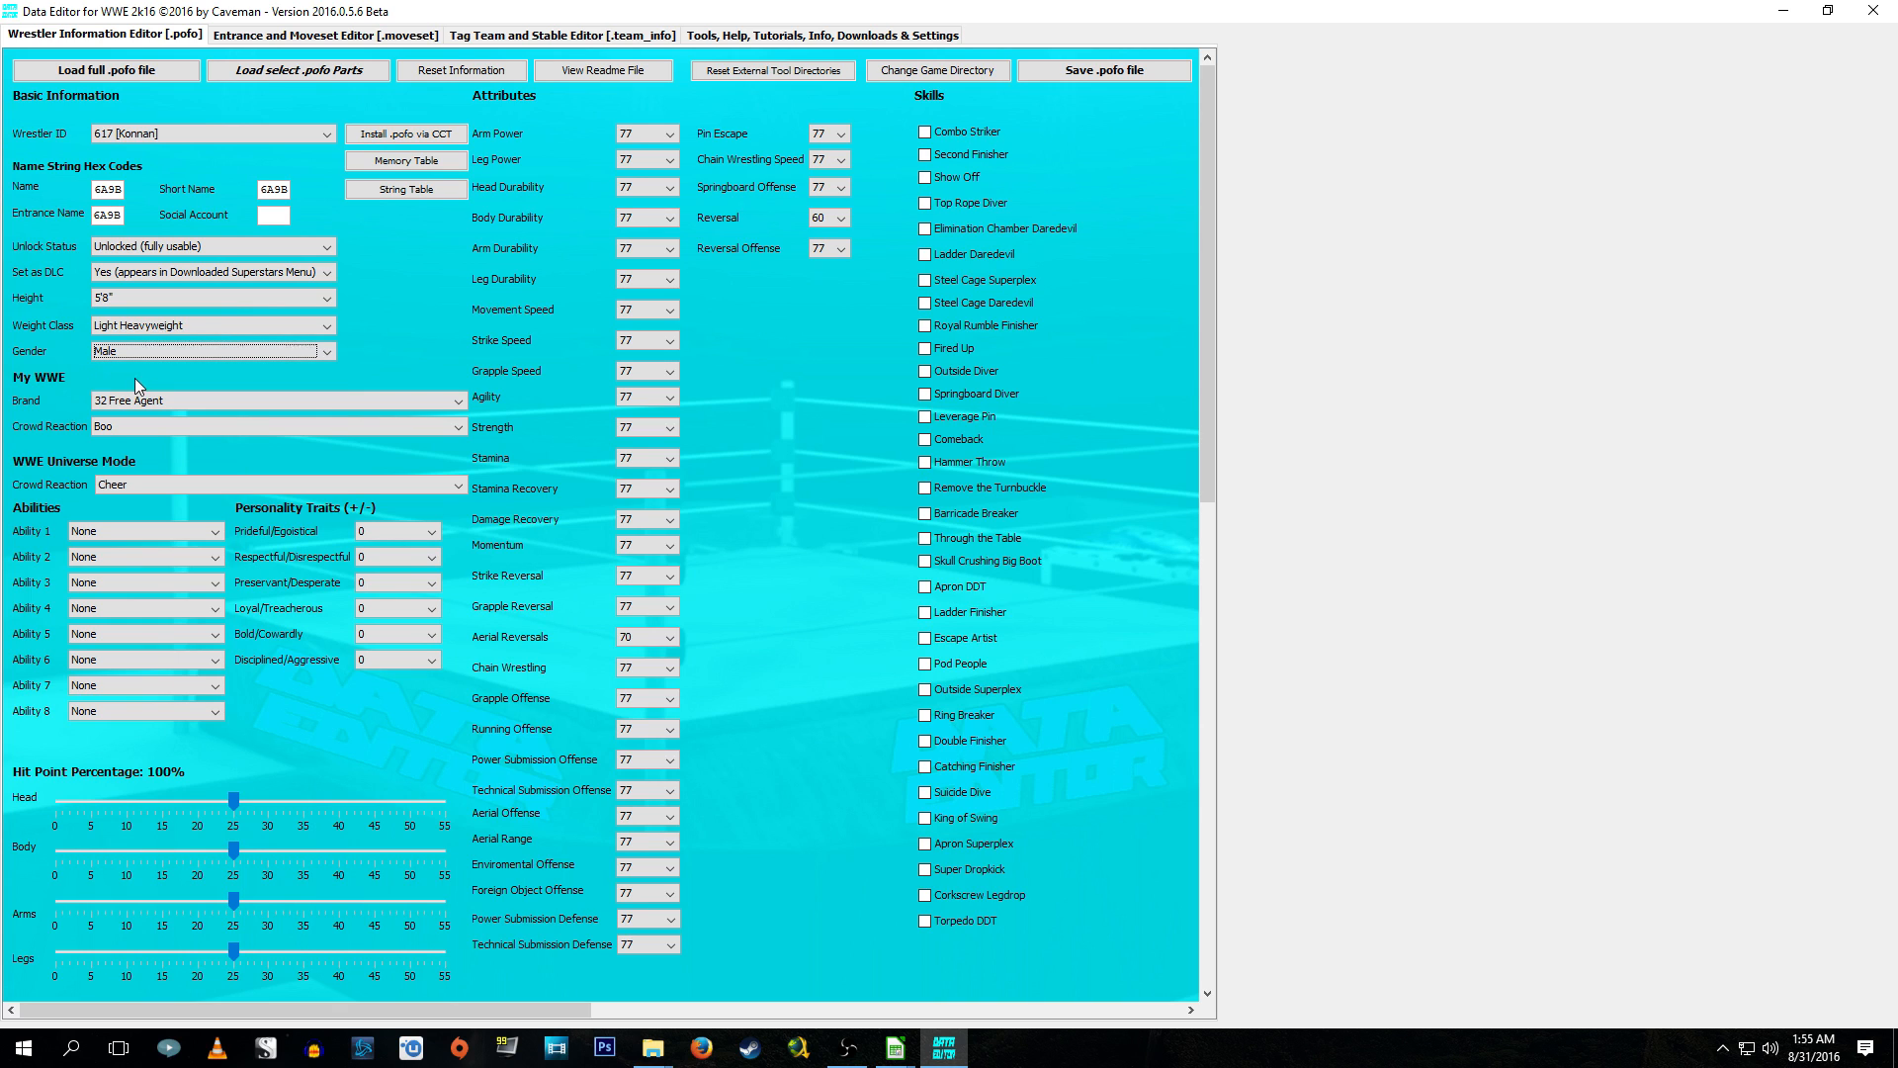
Set the My WWE Brand to 2 Smackdown and the My WWE Crowd Reaction to Cheer.
{"action": "left_click", "coordinate": [128, 400]}
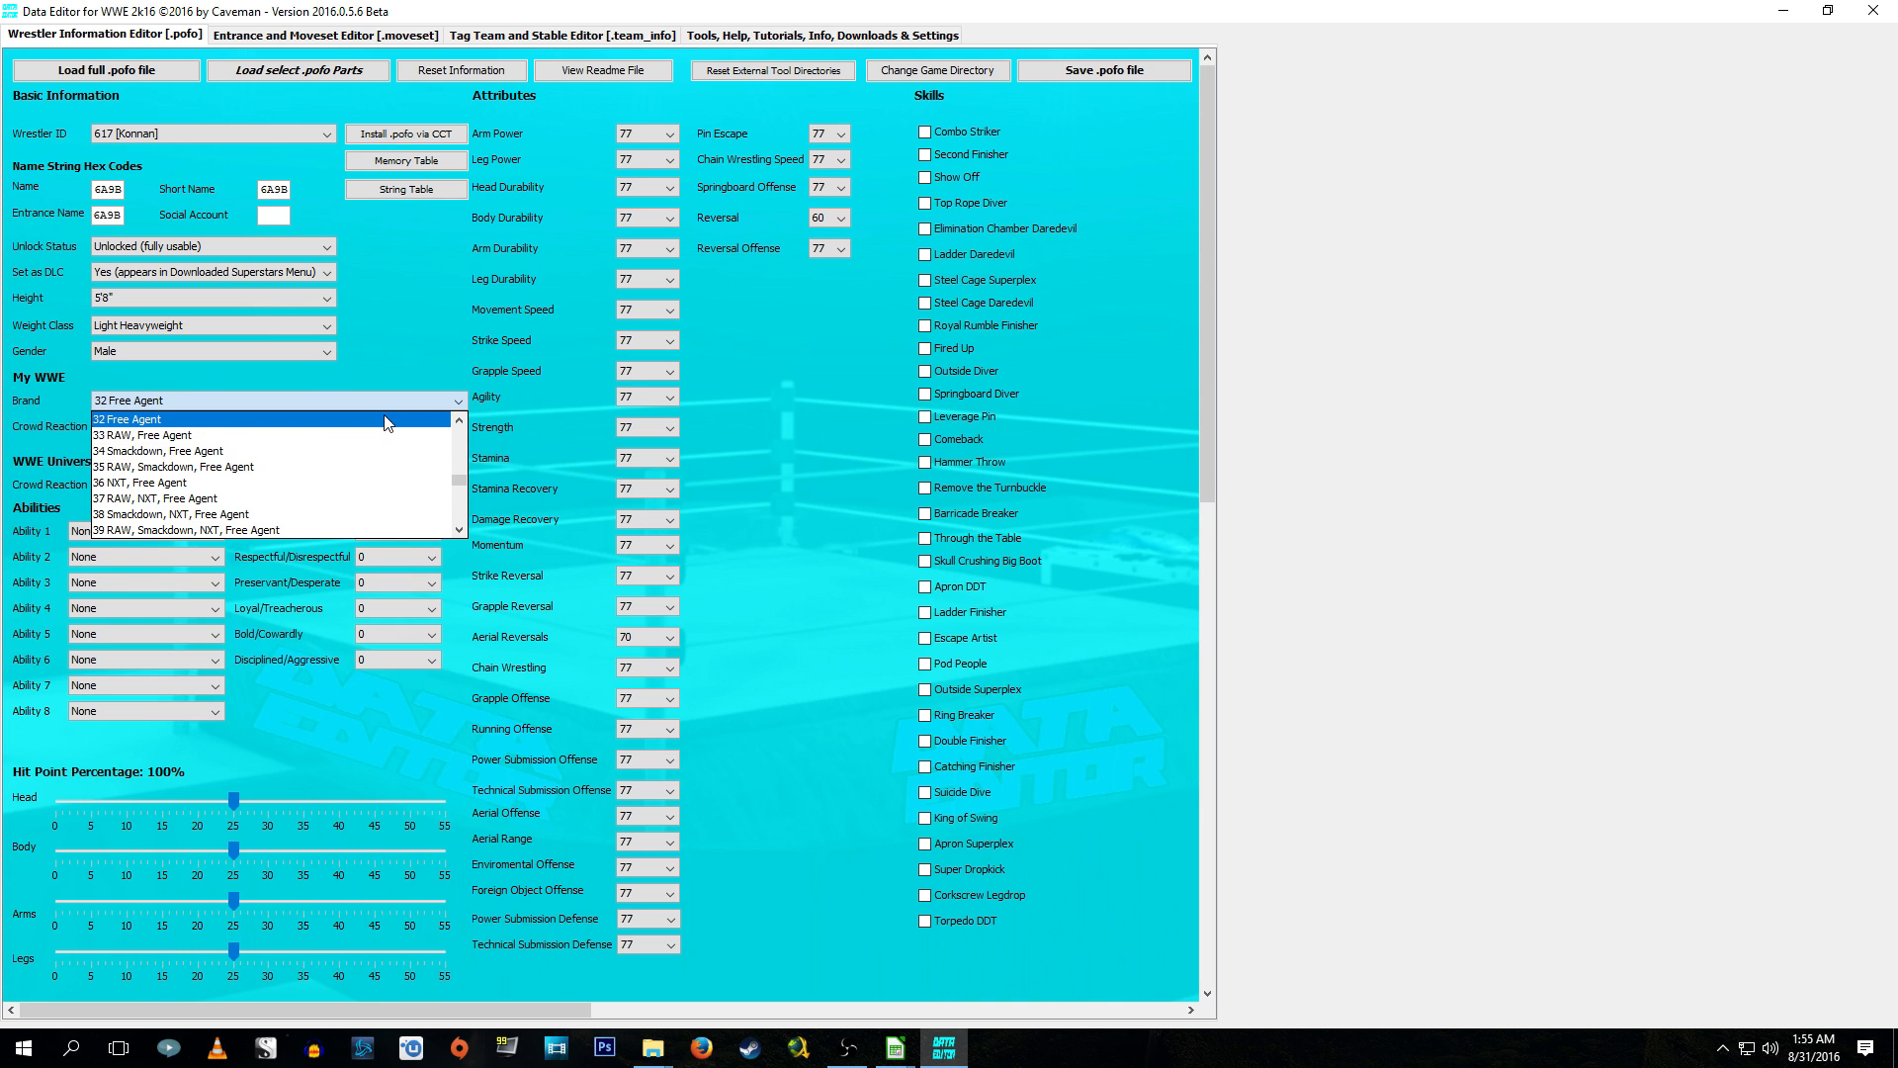
{"action": "scroll", "coordinate": [365, 474], "scroll_direction": "down", "scroll_amount": 8}
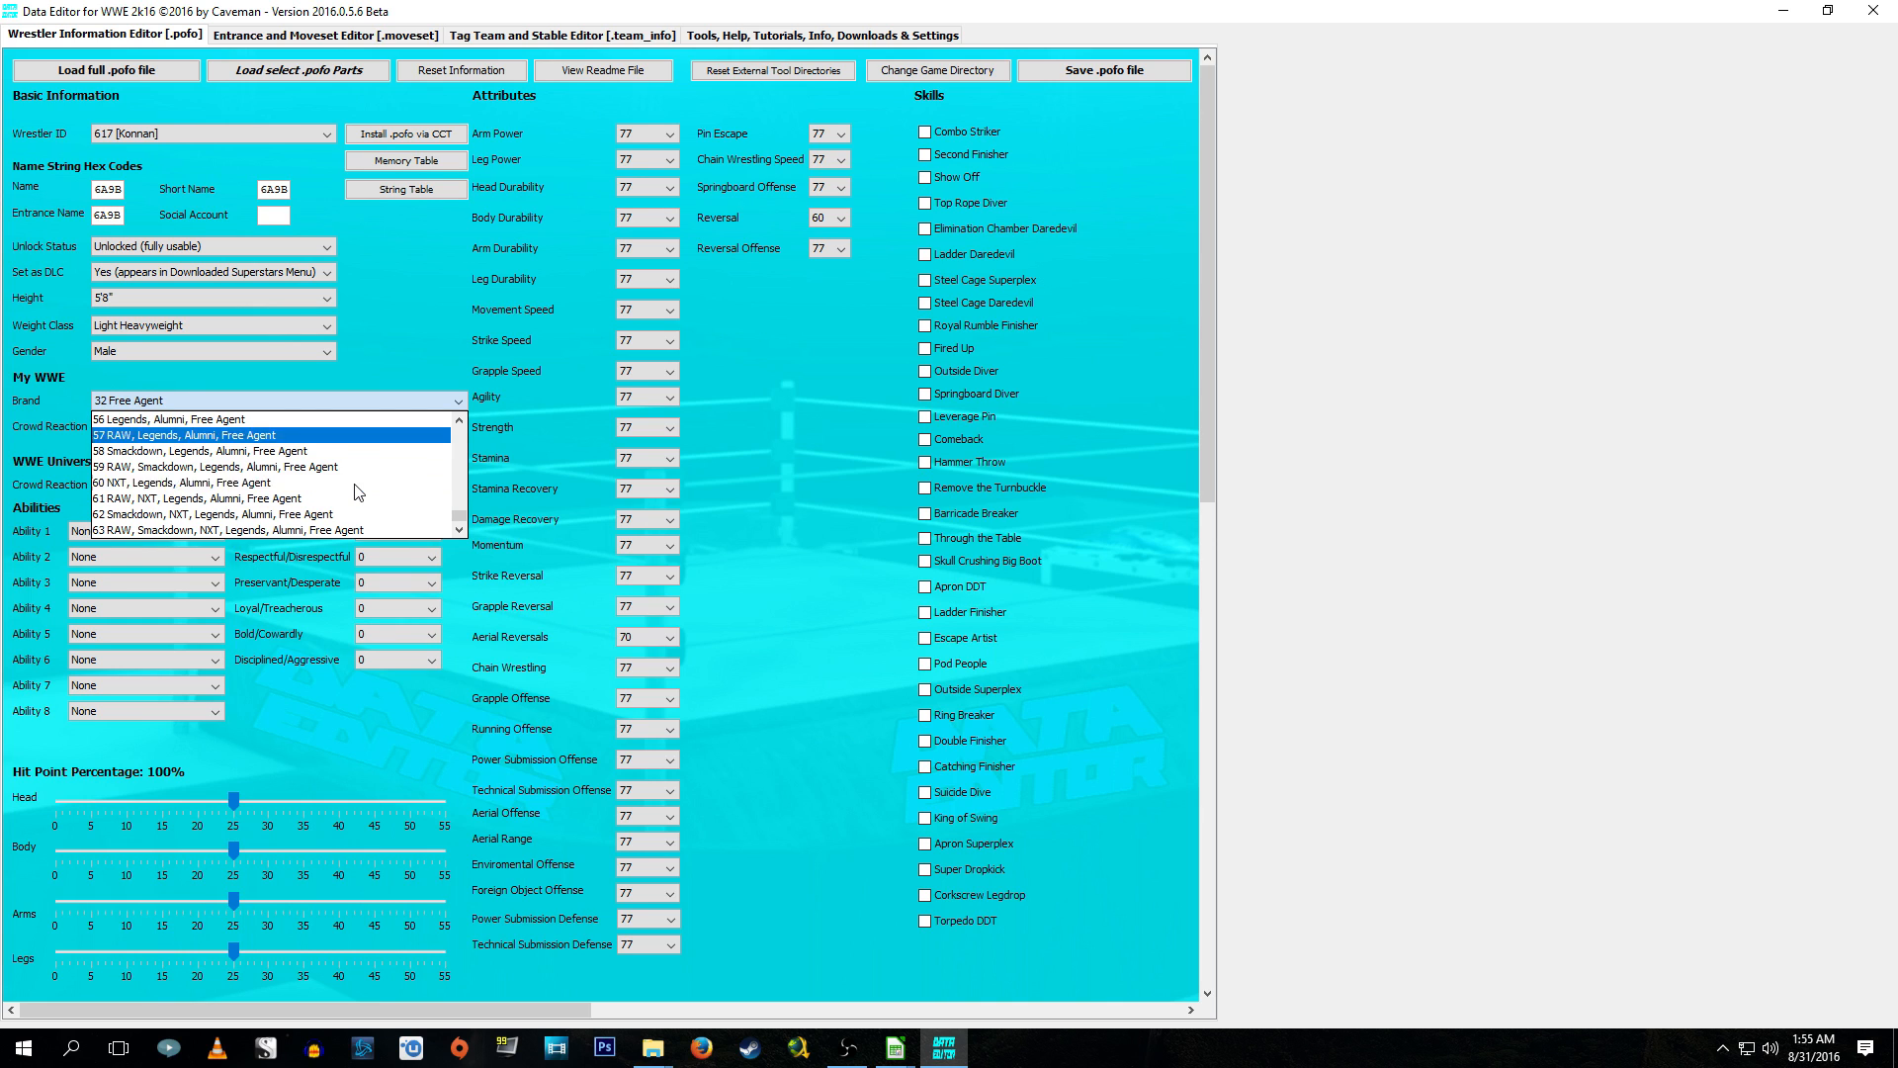
{"action": "scroll", "coordinate": [357, 489], "scroll_direction": "up", "scroll_amount": 18}
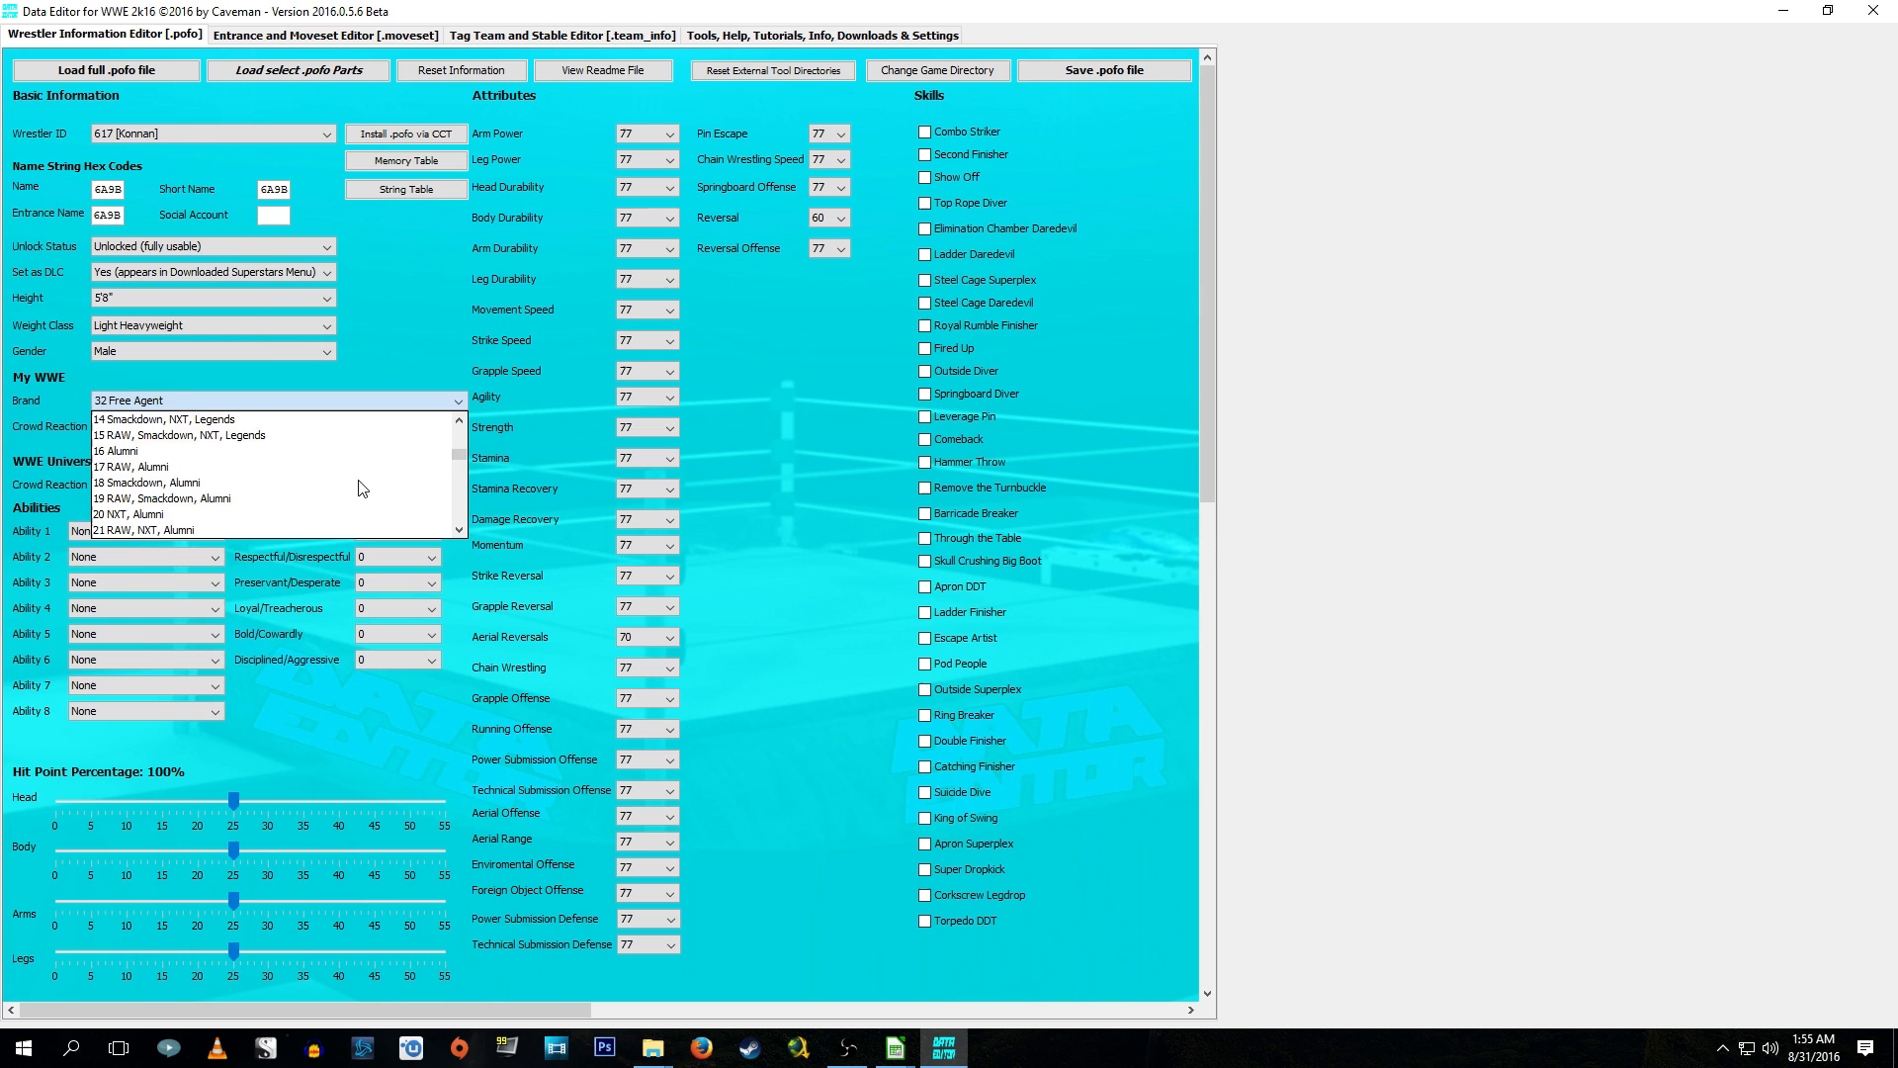
{"action": "scroll", "coordinate": [363, 480], "scroll_direction": "up", "scroll_amount": 1}
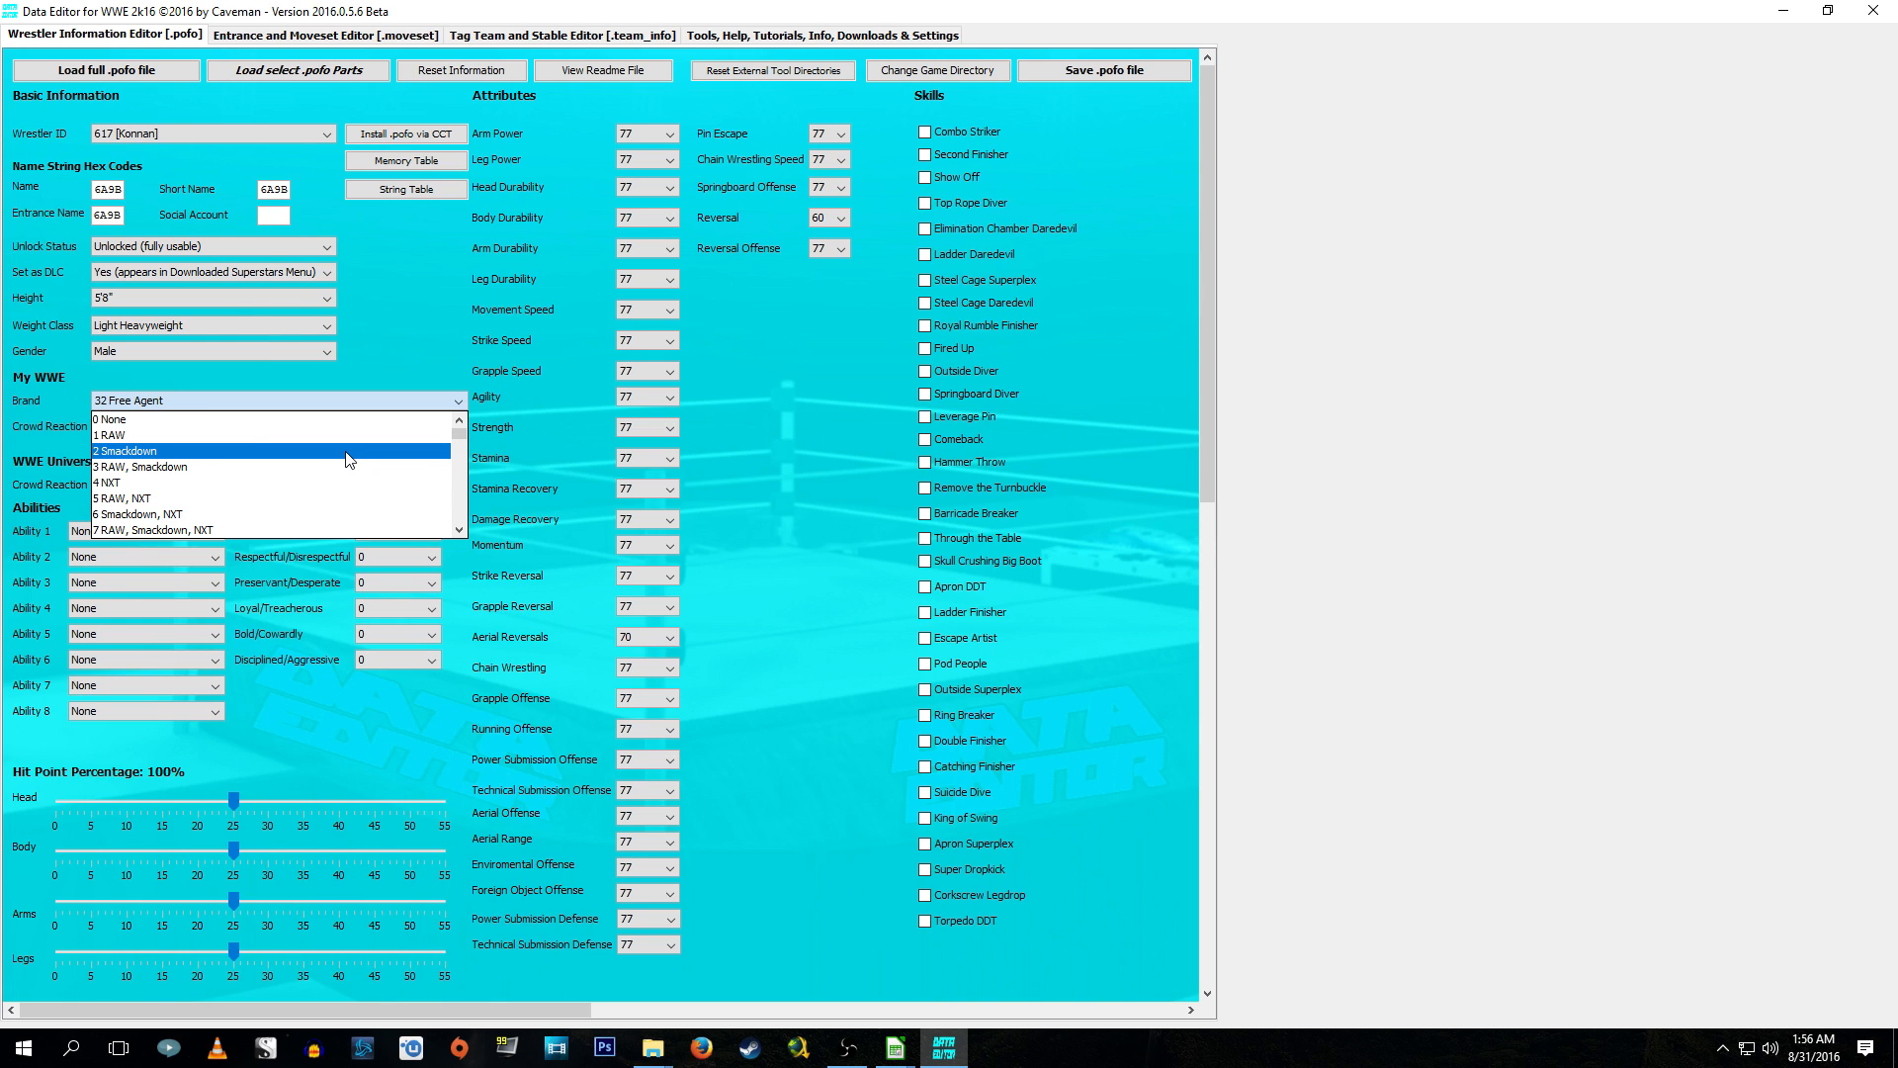
{"action": "left_click", "coordinate": [348, 452]}
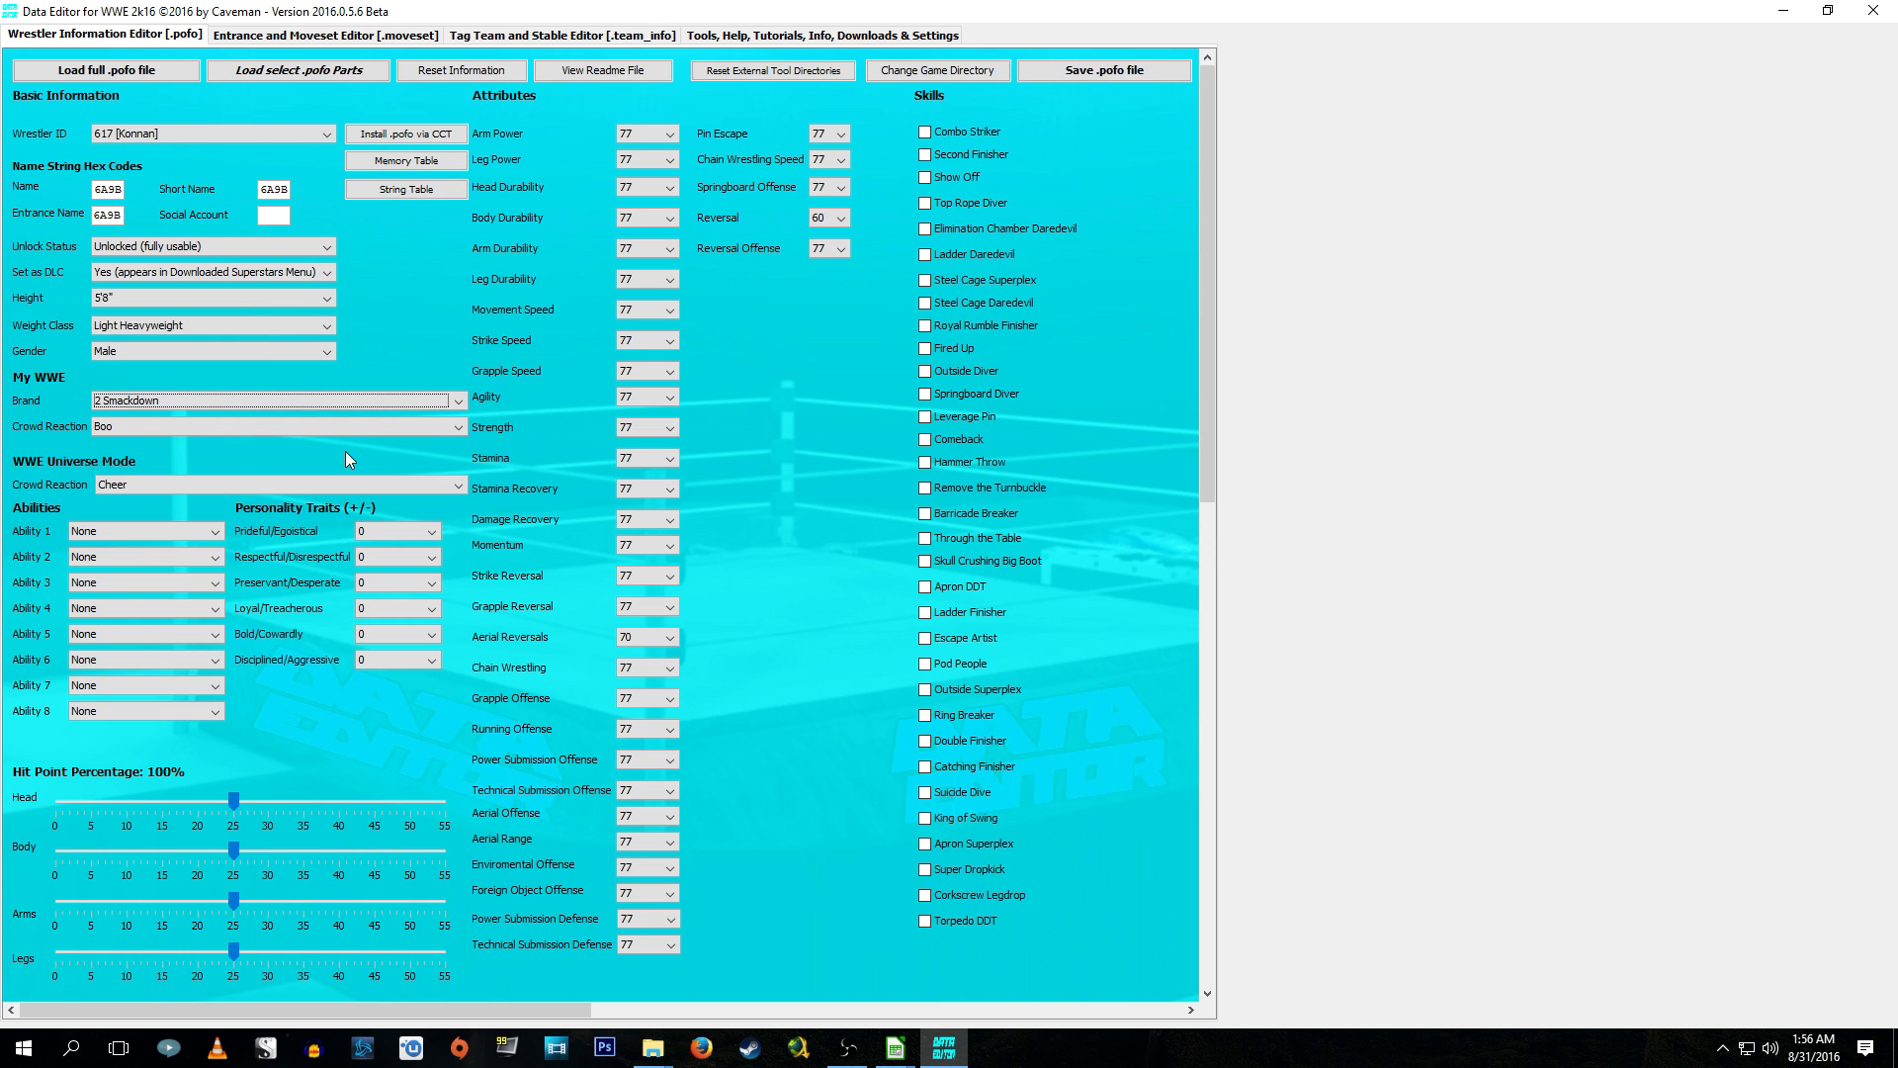
{"action": "left_click", "coordinate": [136, 429]}
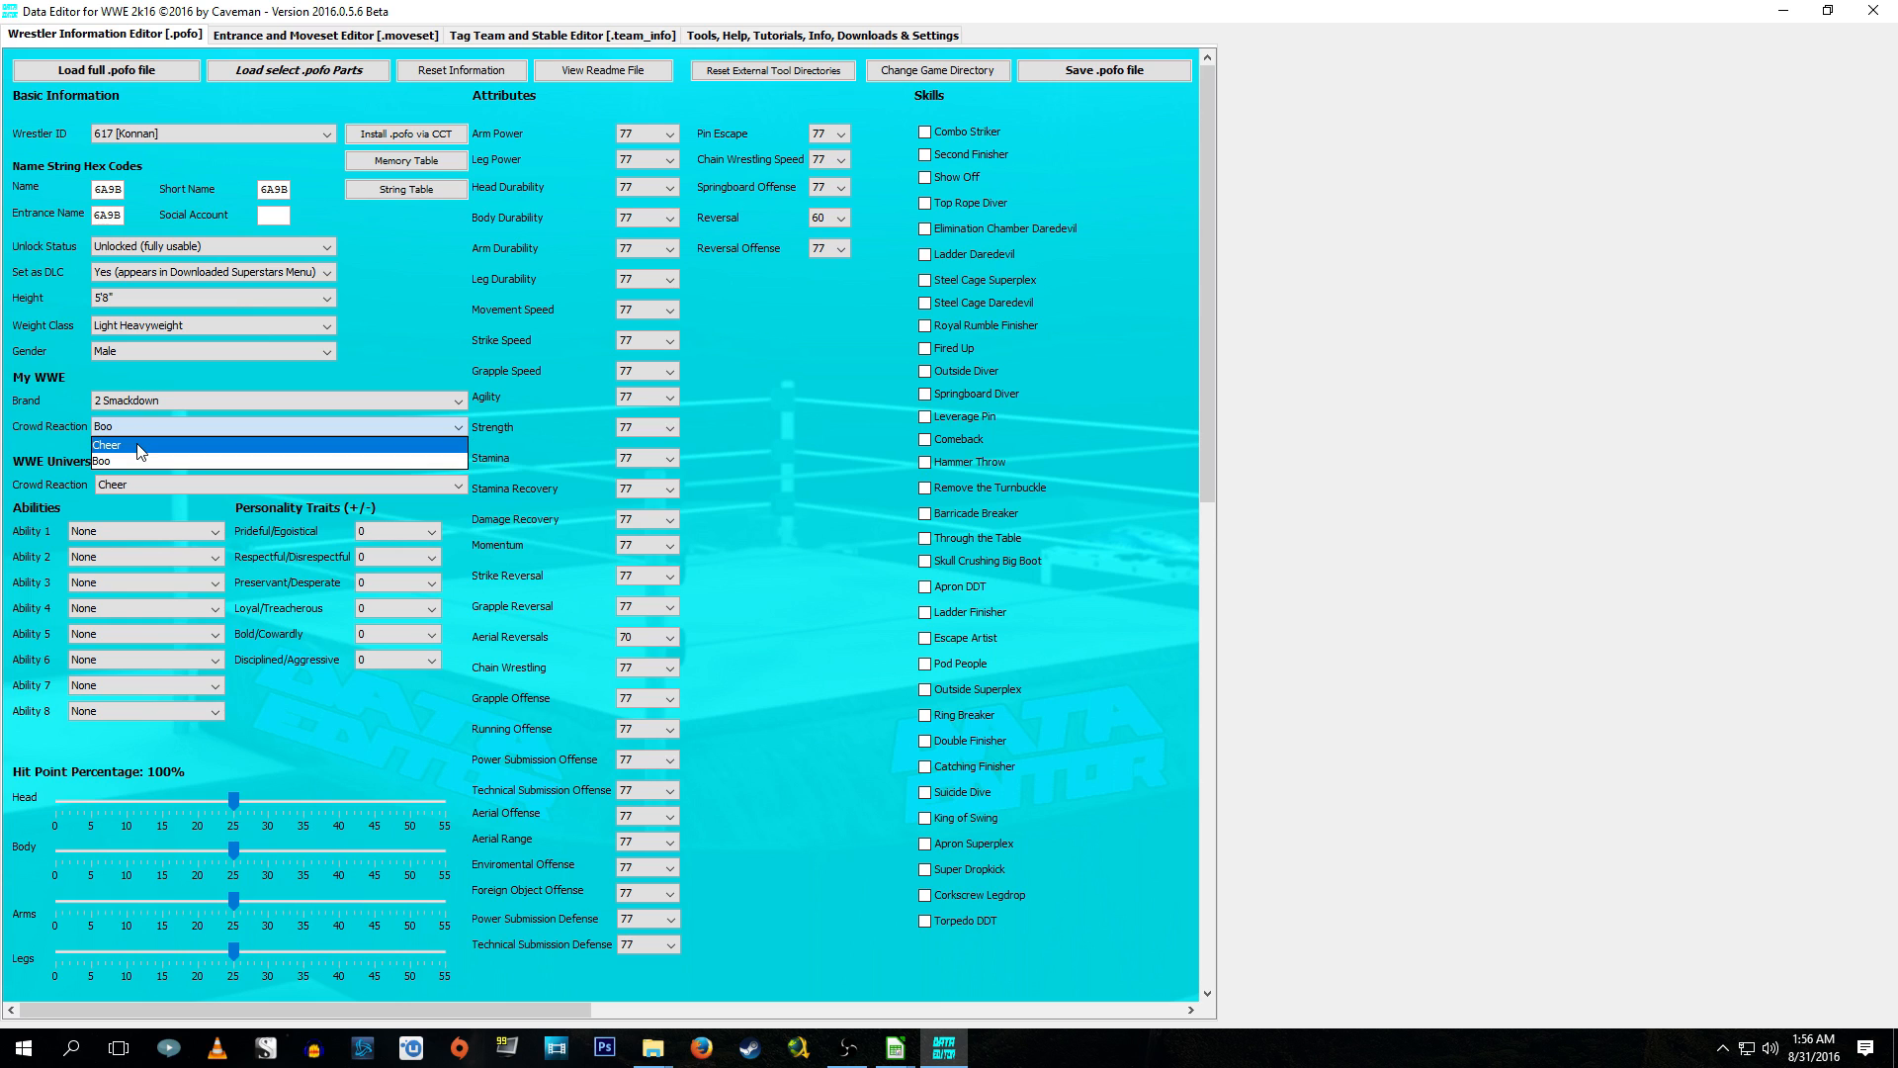
{"action": "left_click", "coordinate": [138, 447]}
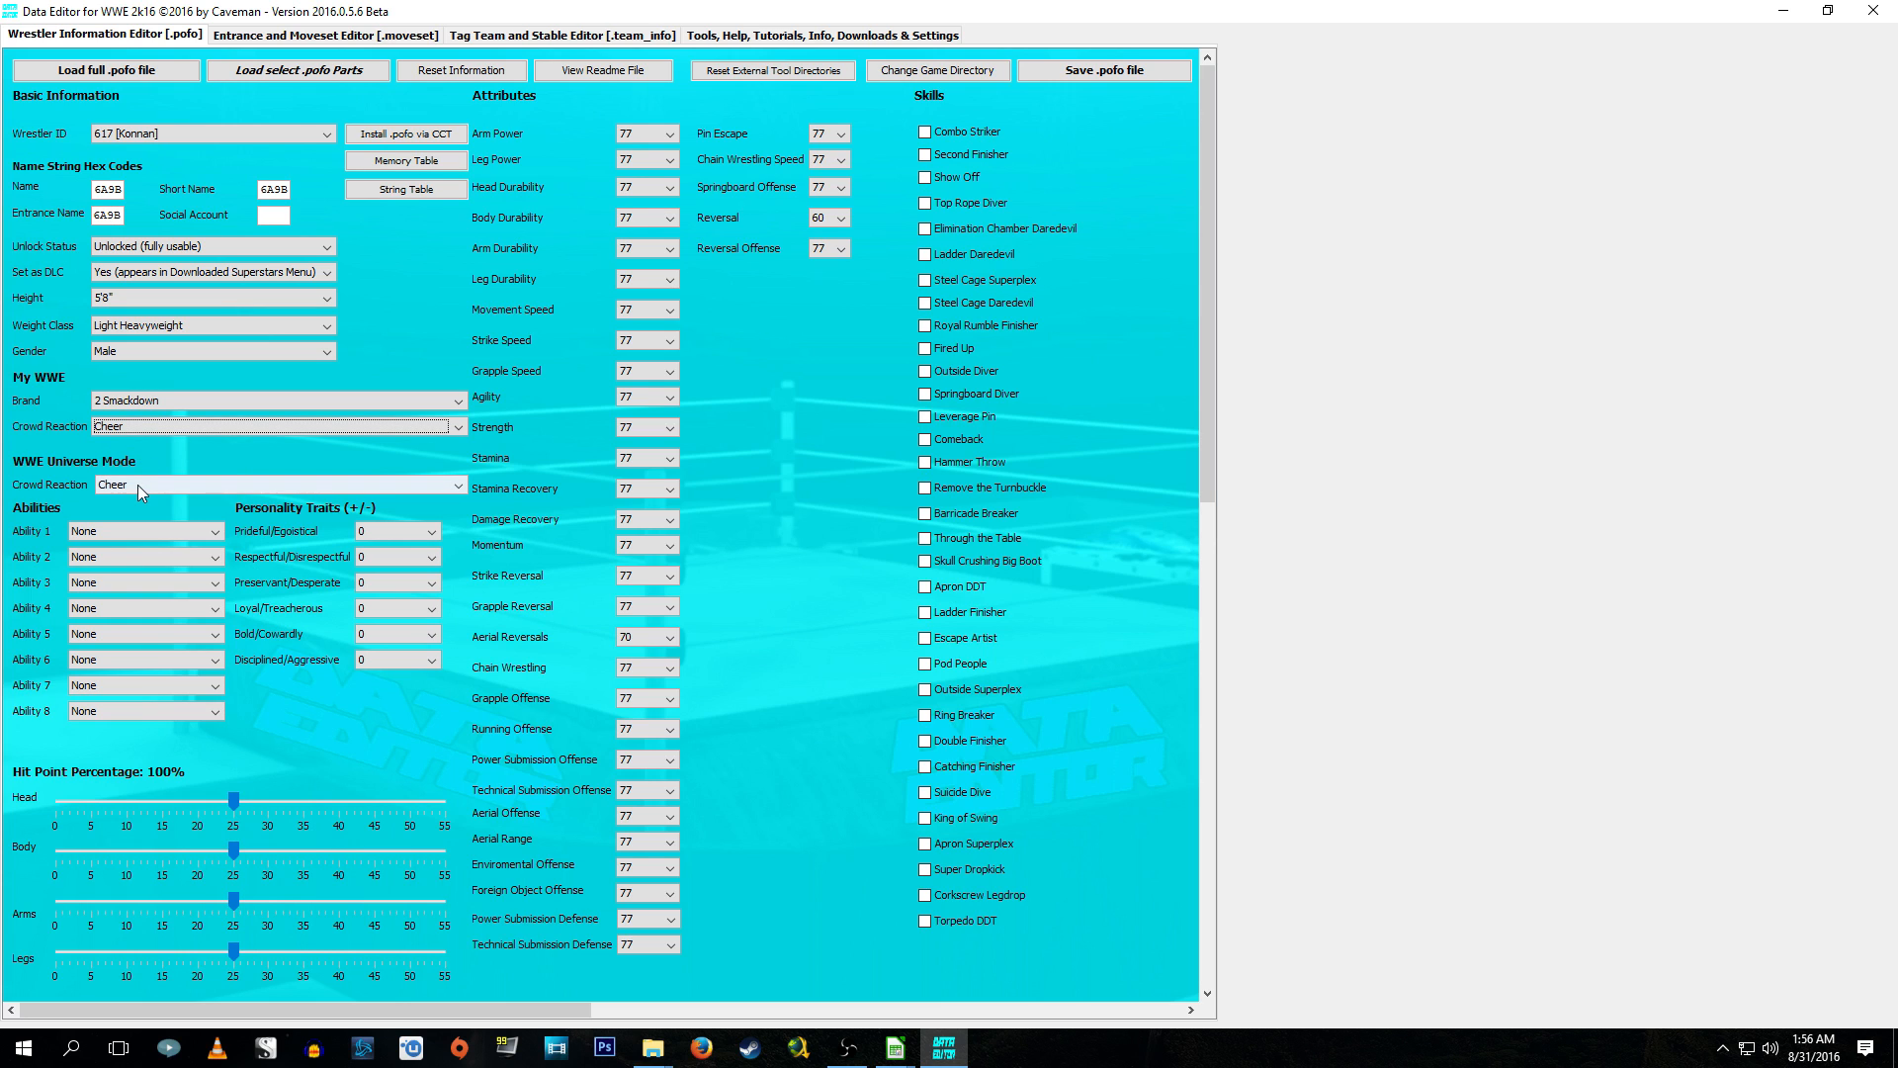
Set Ability 1 to Teamwork Level 3 and Ability 2 to Technician Level 3.
{"action": "left_click", "coordinate": [161, 534]}
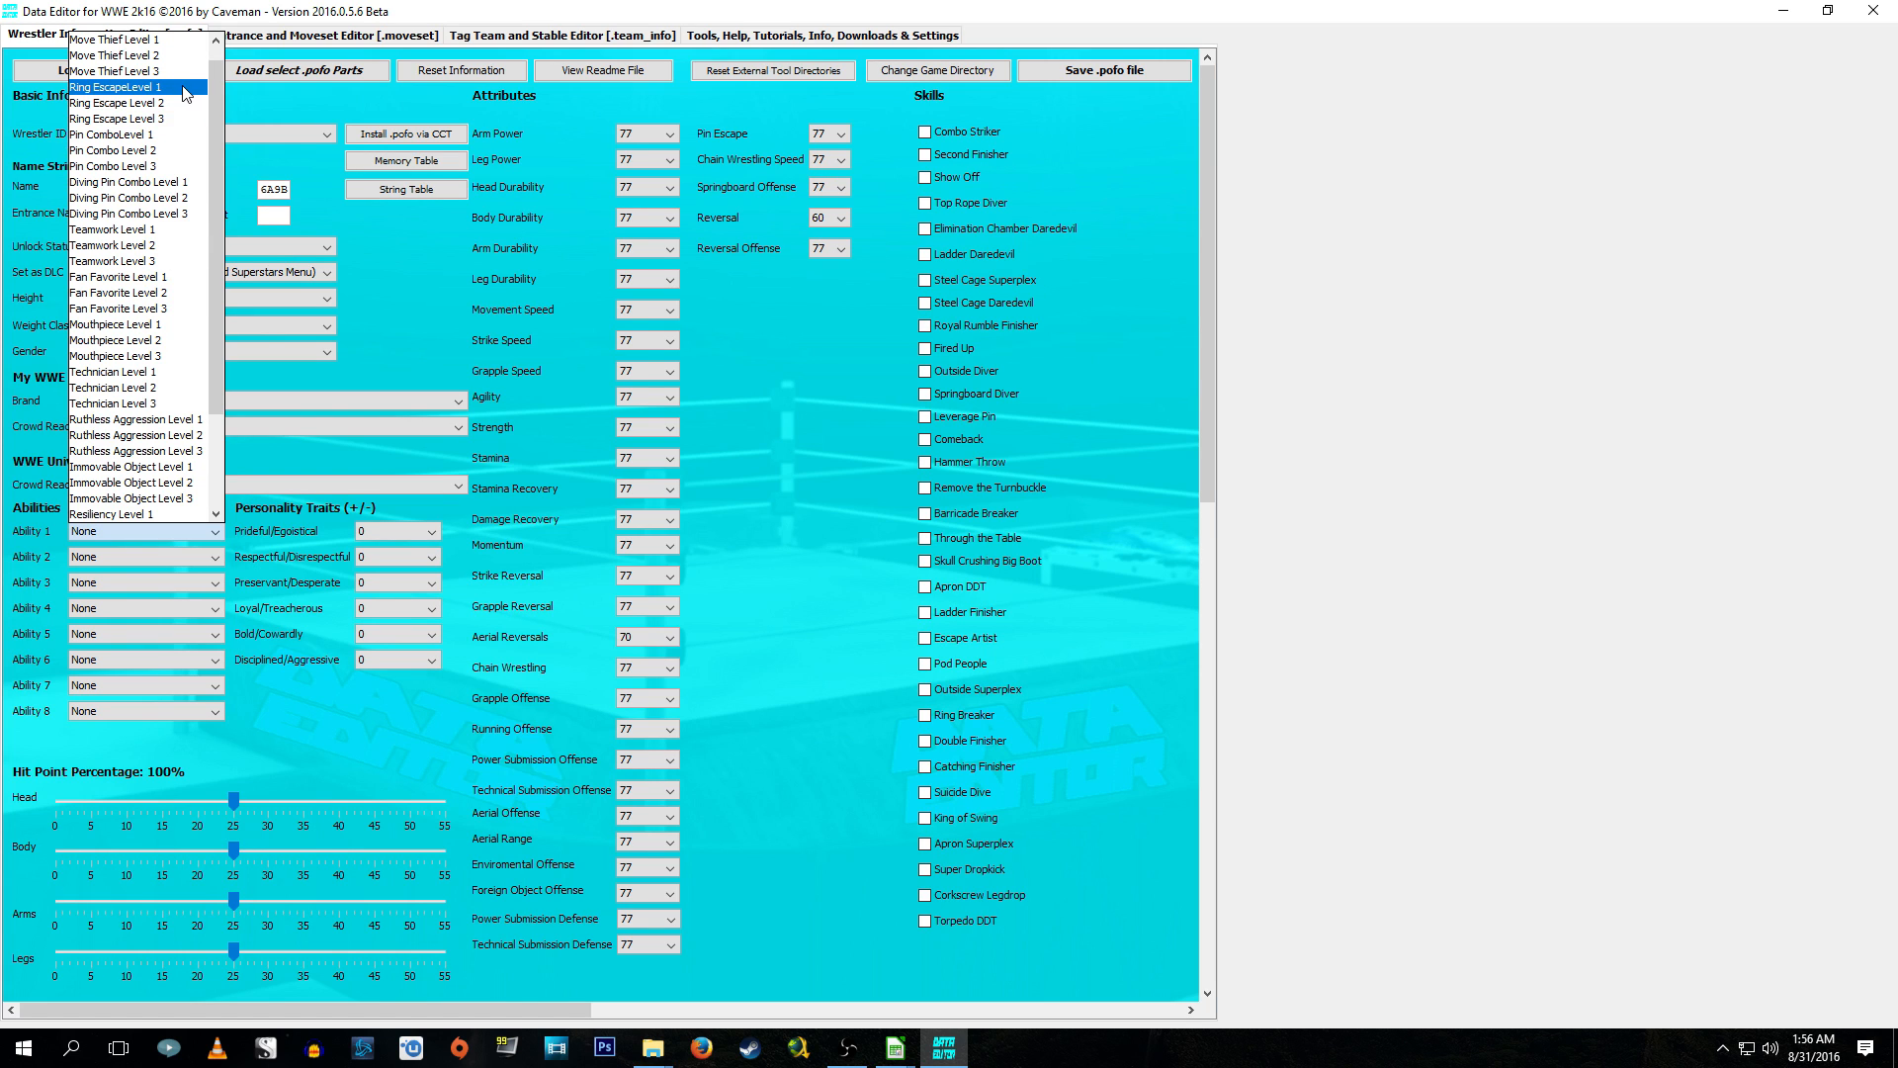
{"action": "left_click", "coordinate": [159, 263]}
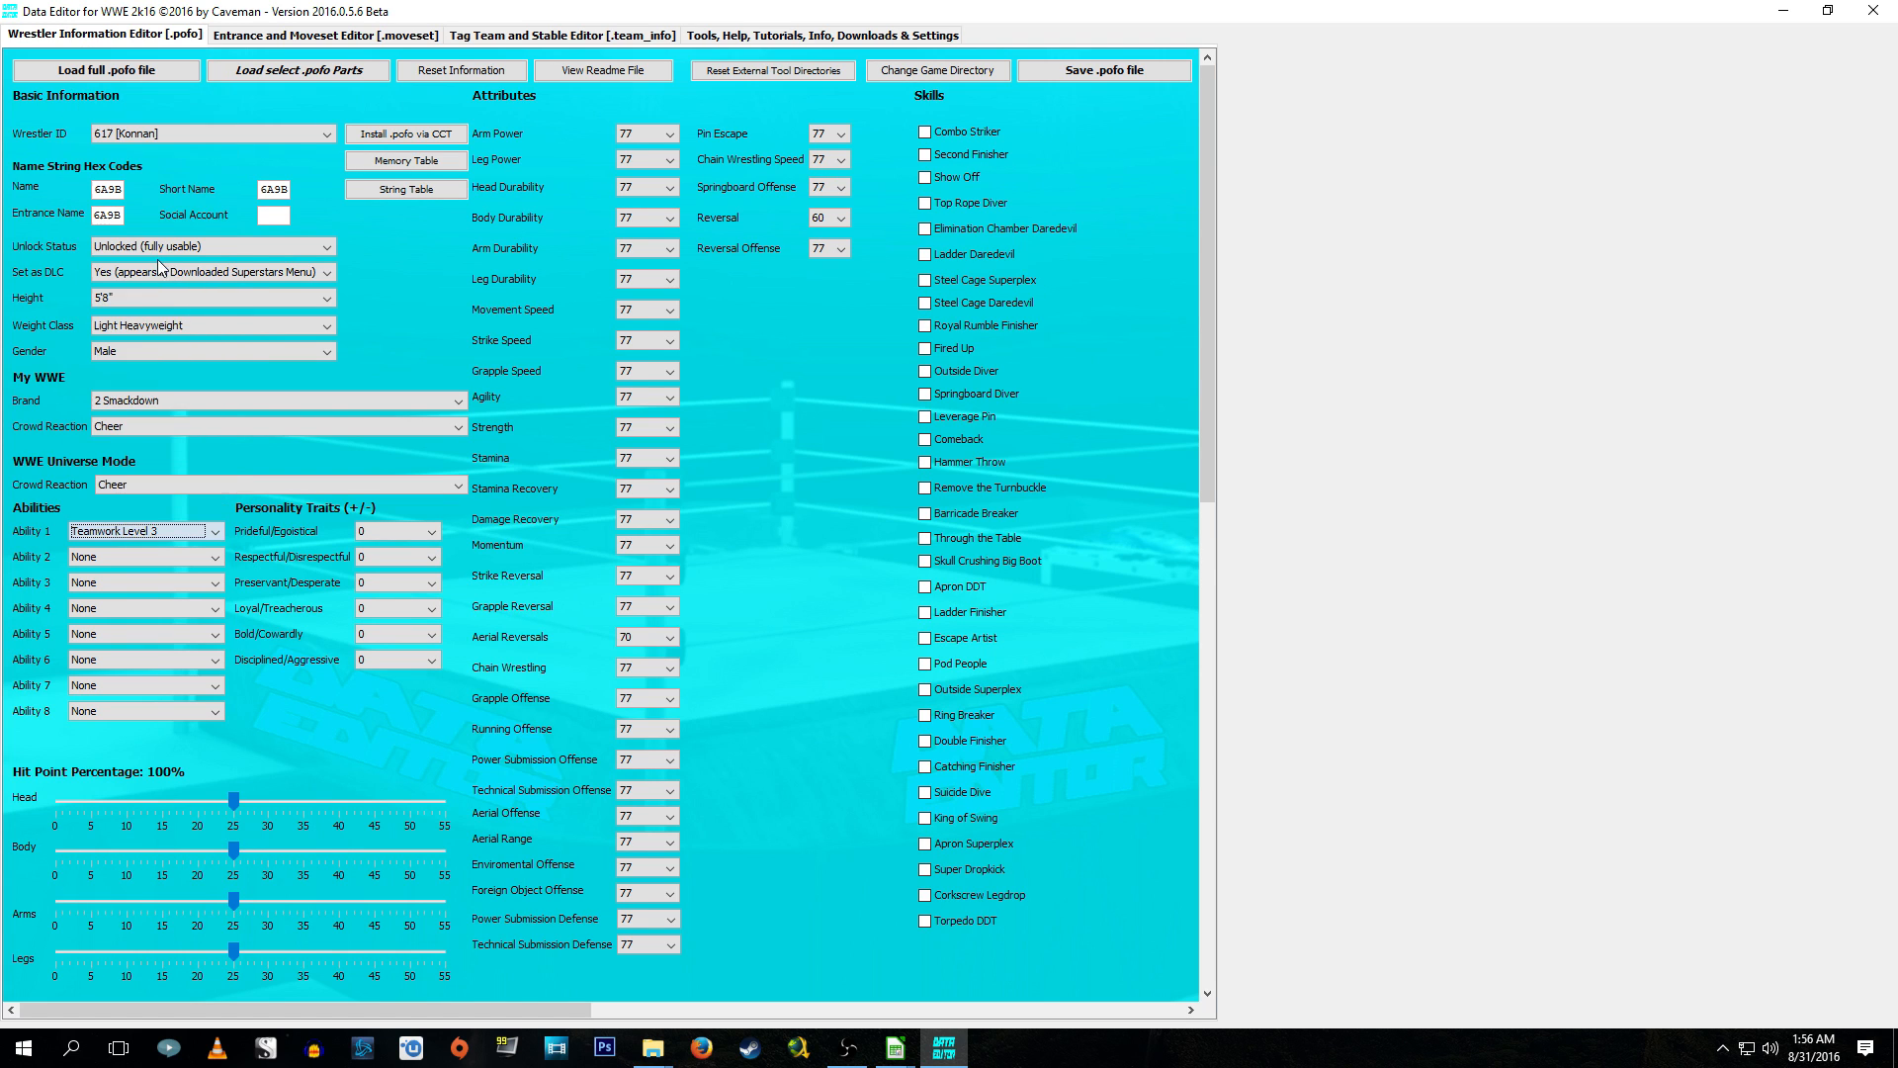
{"action": "left_click", "coordinate": [157, 558]}
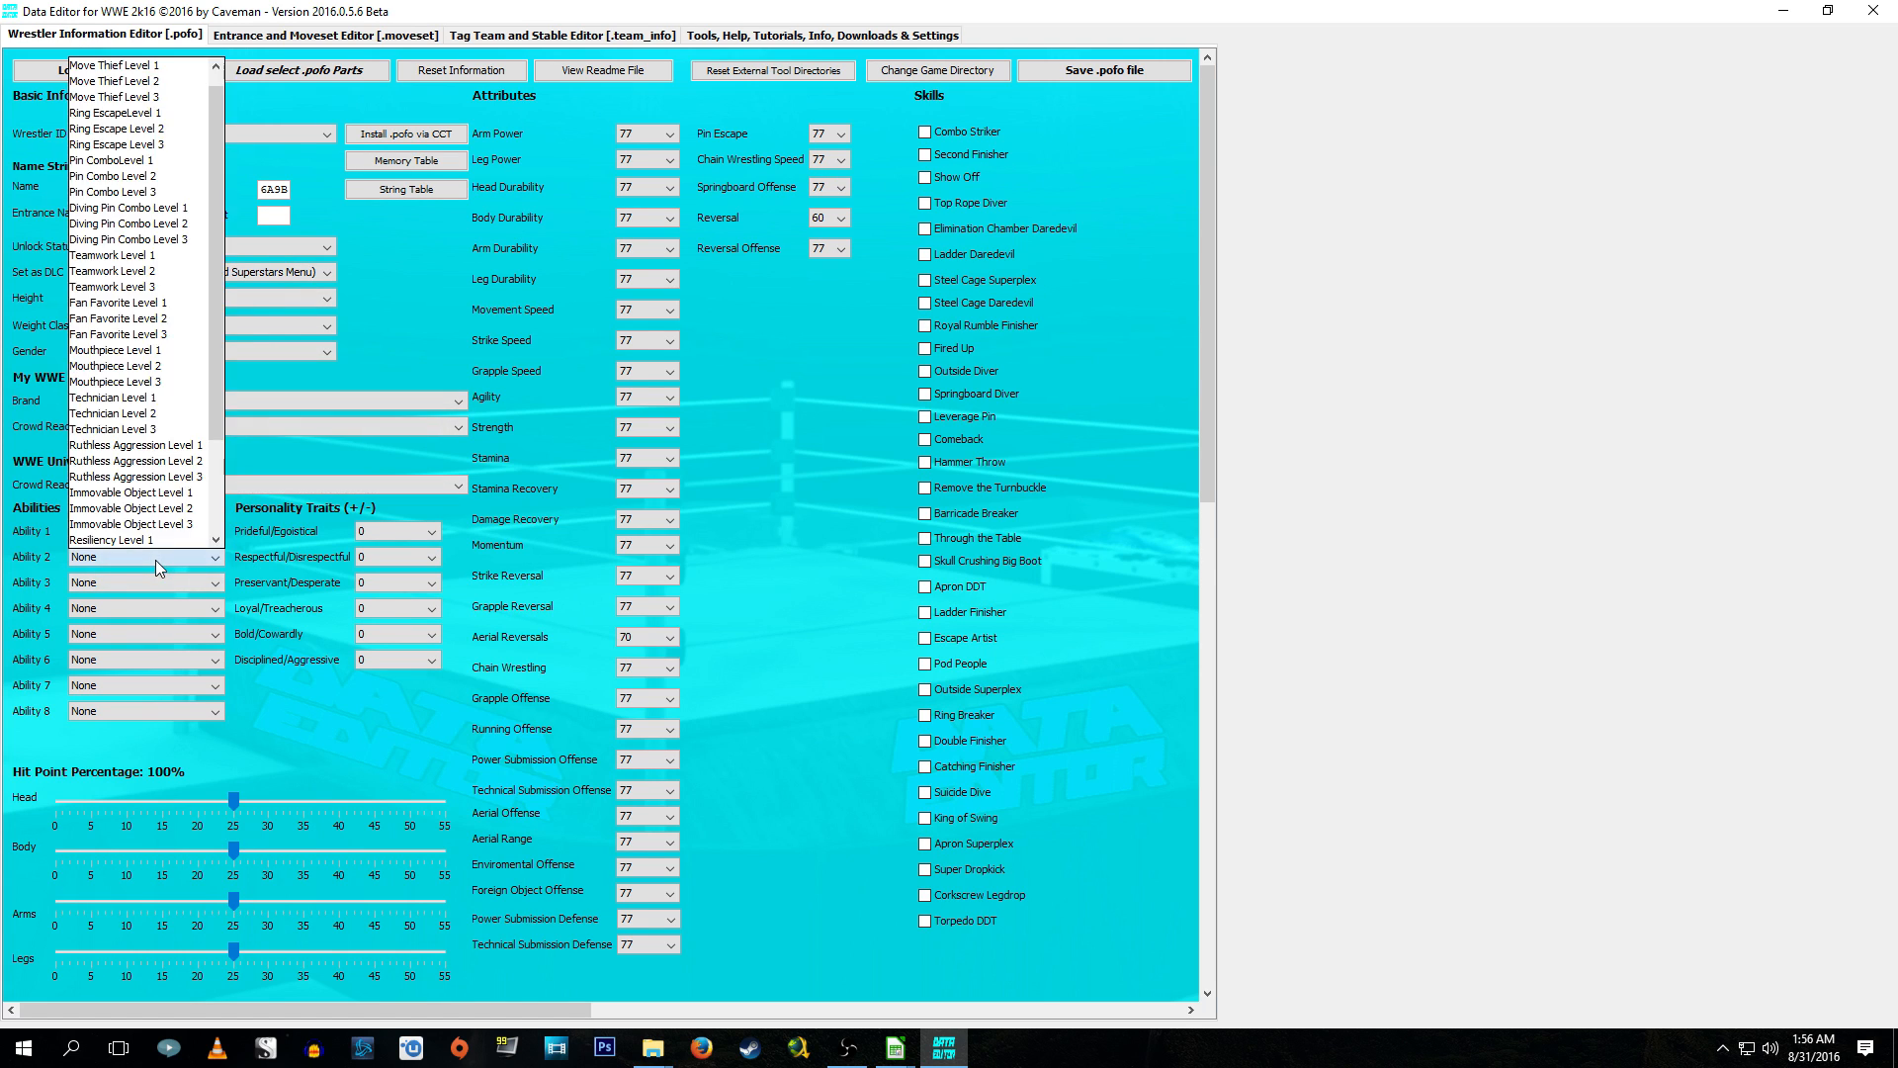
{"action": "left_click", "coordinate": [135, 413]}
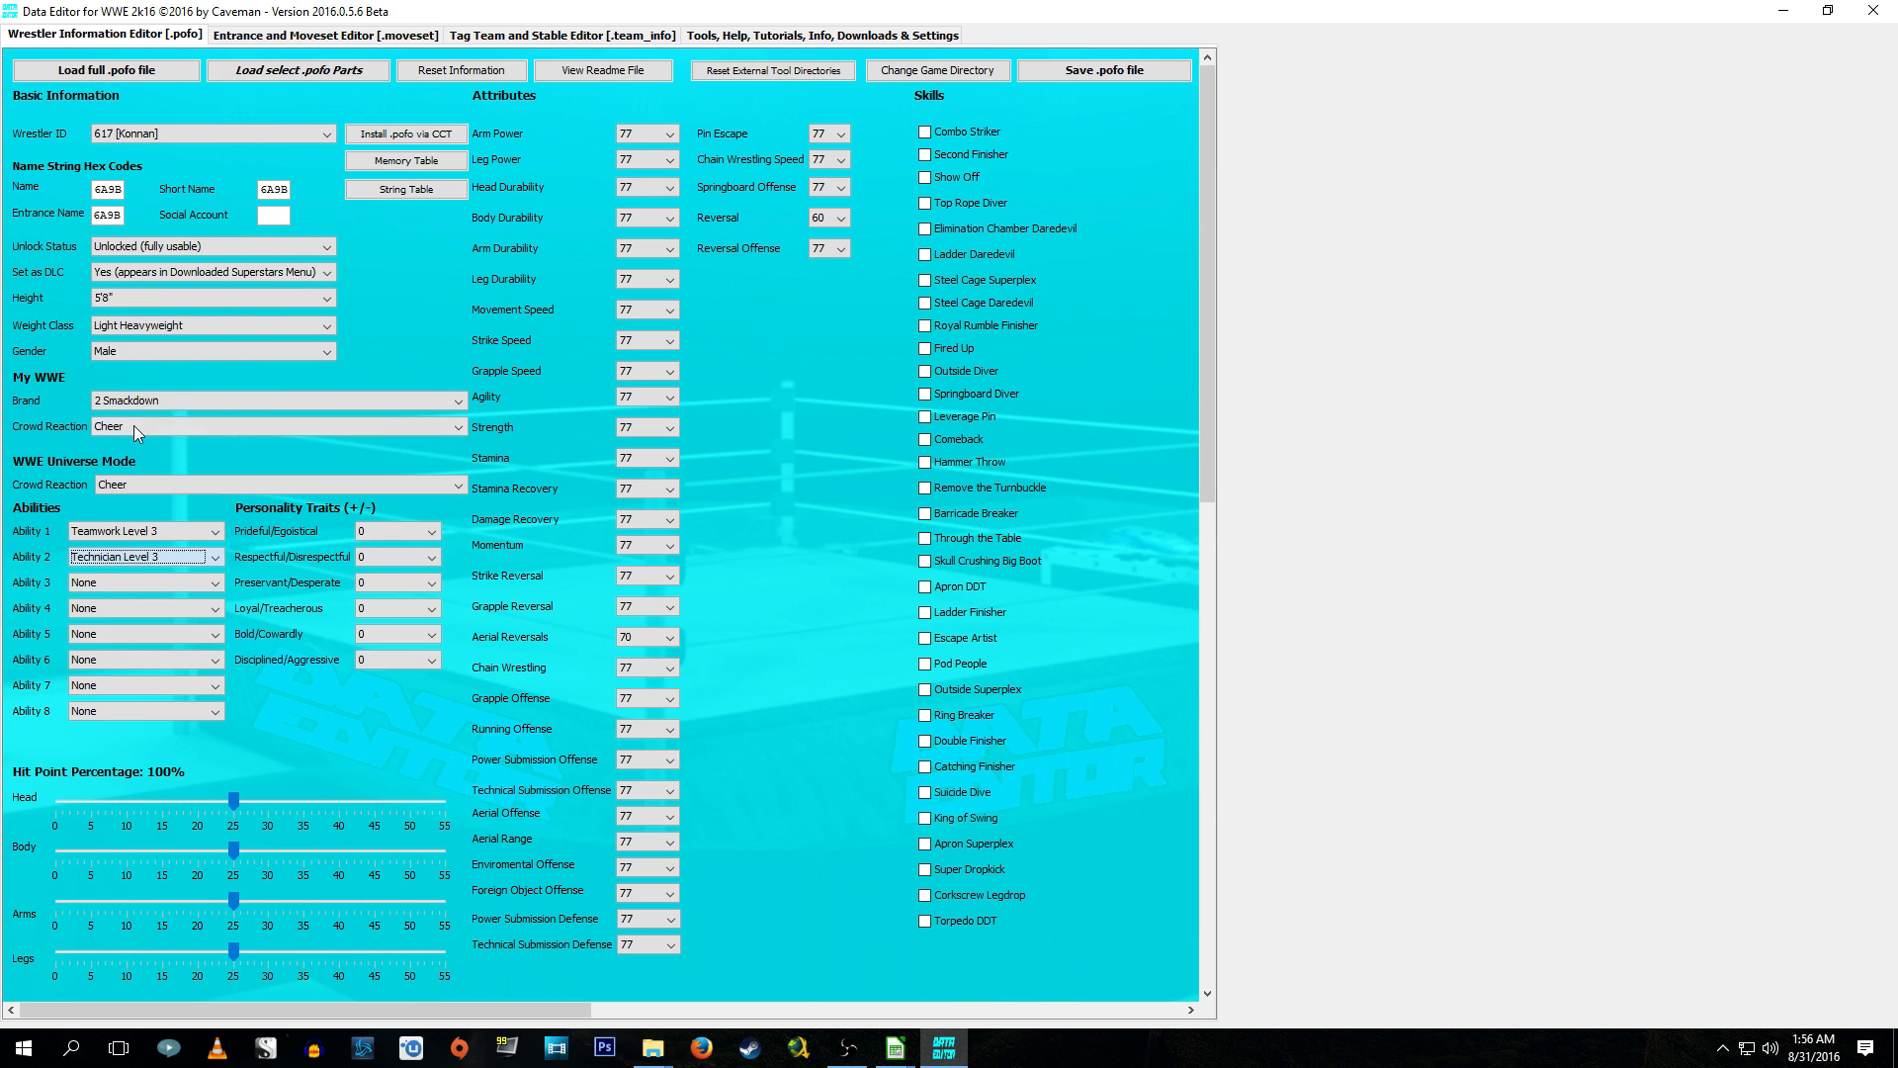
Set Ability 3 to Resiliency Level 2 and Ability 4 to Ring Escape Level 2.
{"action": "left_click", "coordinate": [121, 584]}
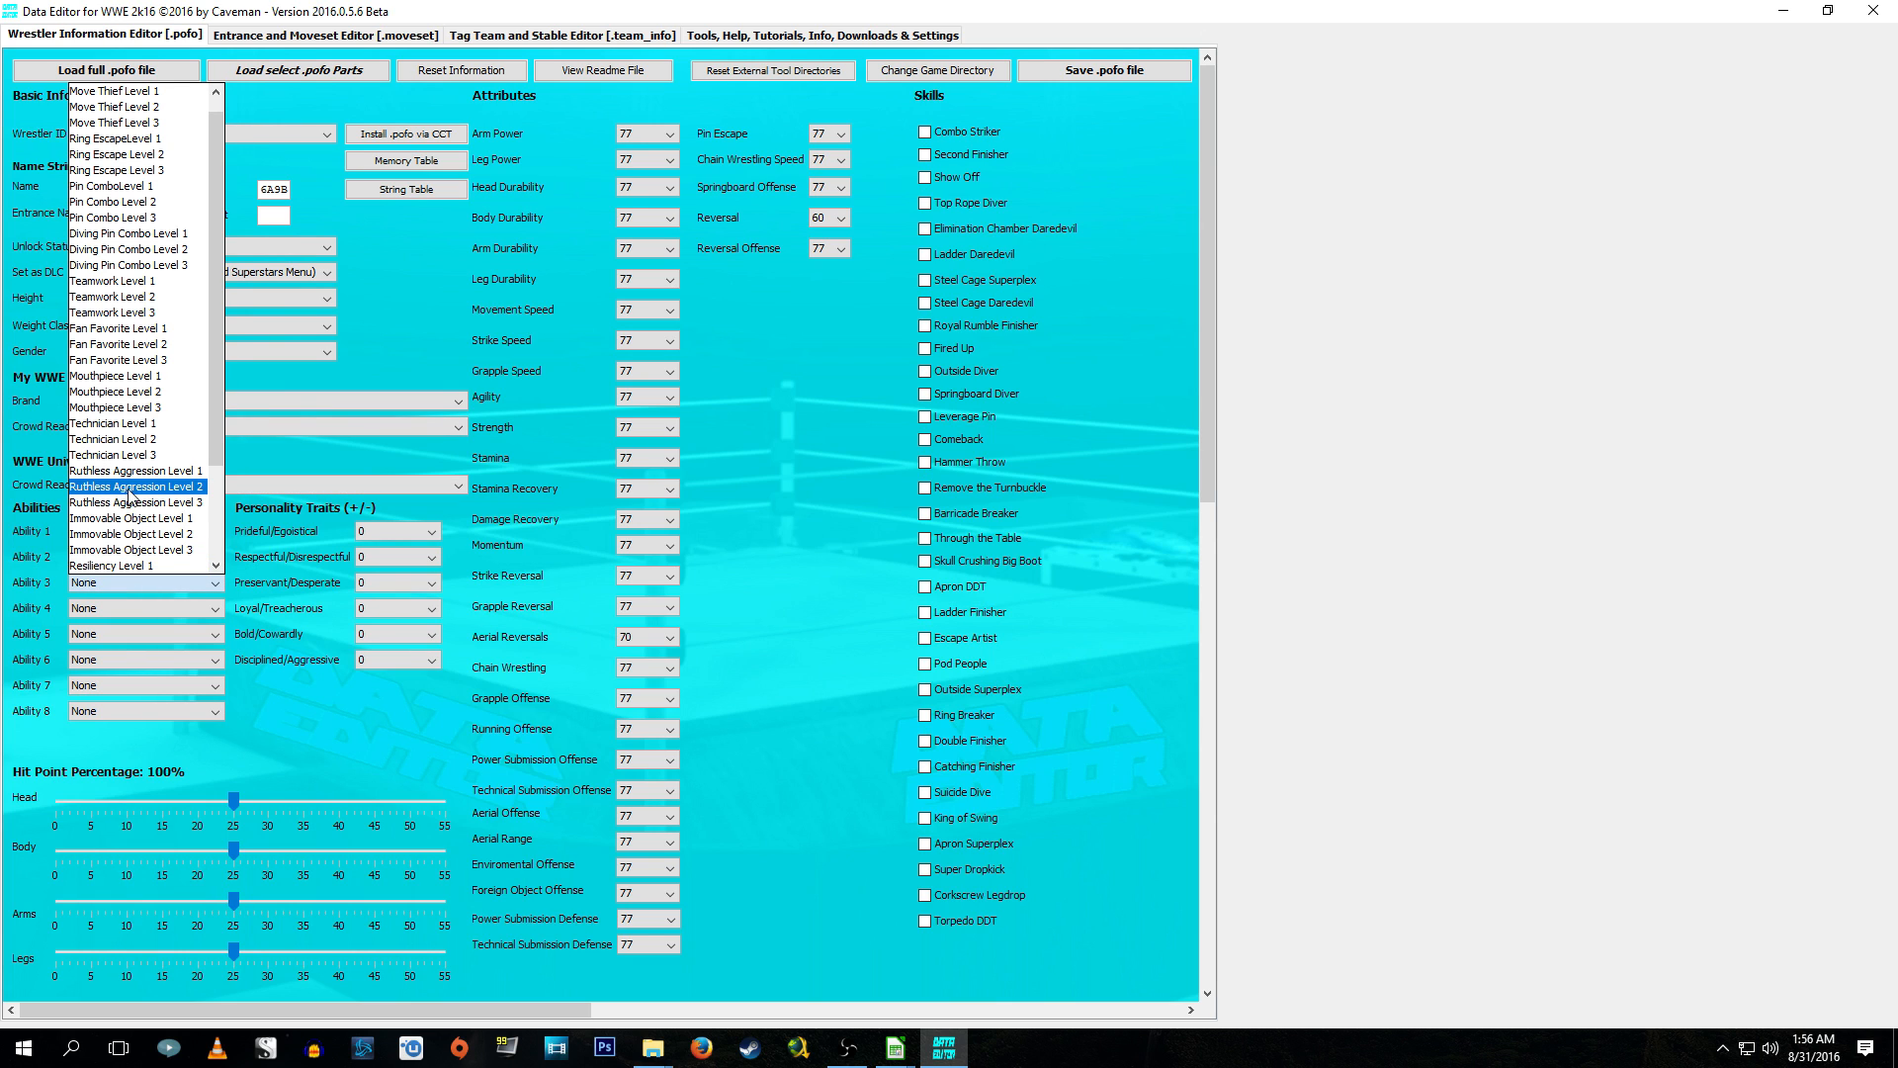
{"action": "scroll", "coordinate": [150, 559], "scroll_direction": "down", "scroll_amount": 1}
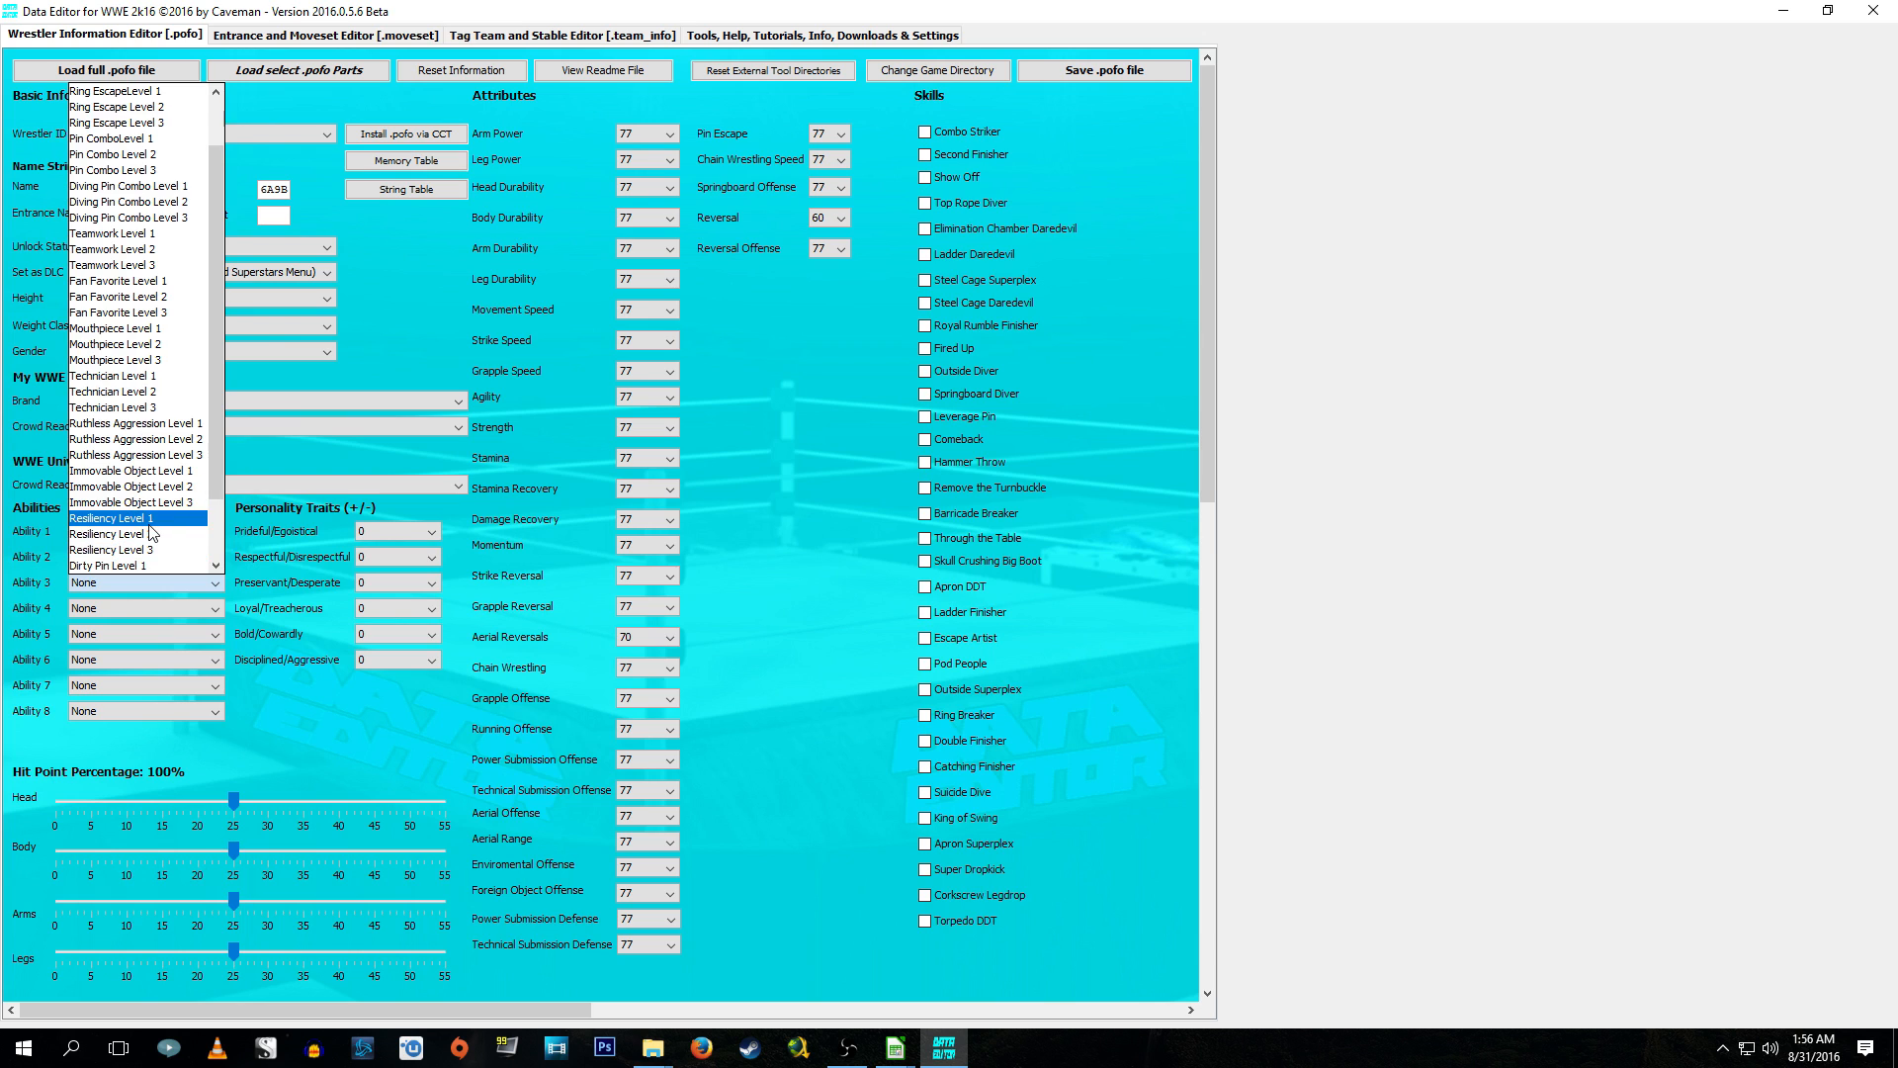
{"action": "left_click", "coordinate": [154, 534]}
{"action": "left_click", "coordinate": [152, 615]}
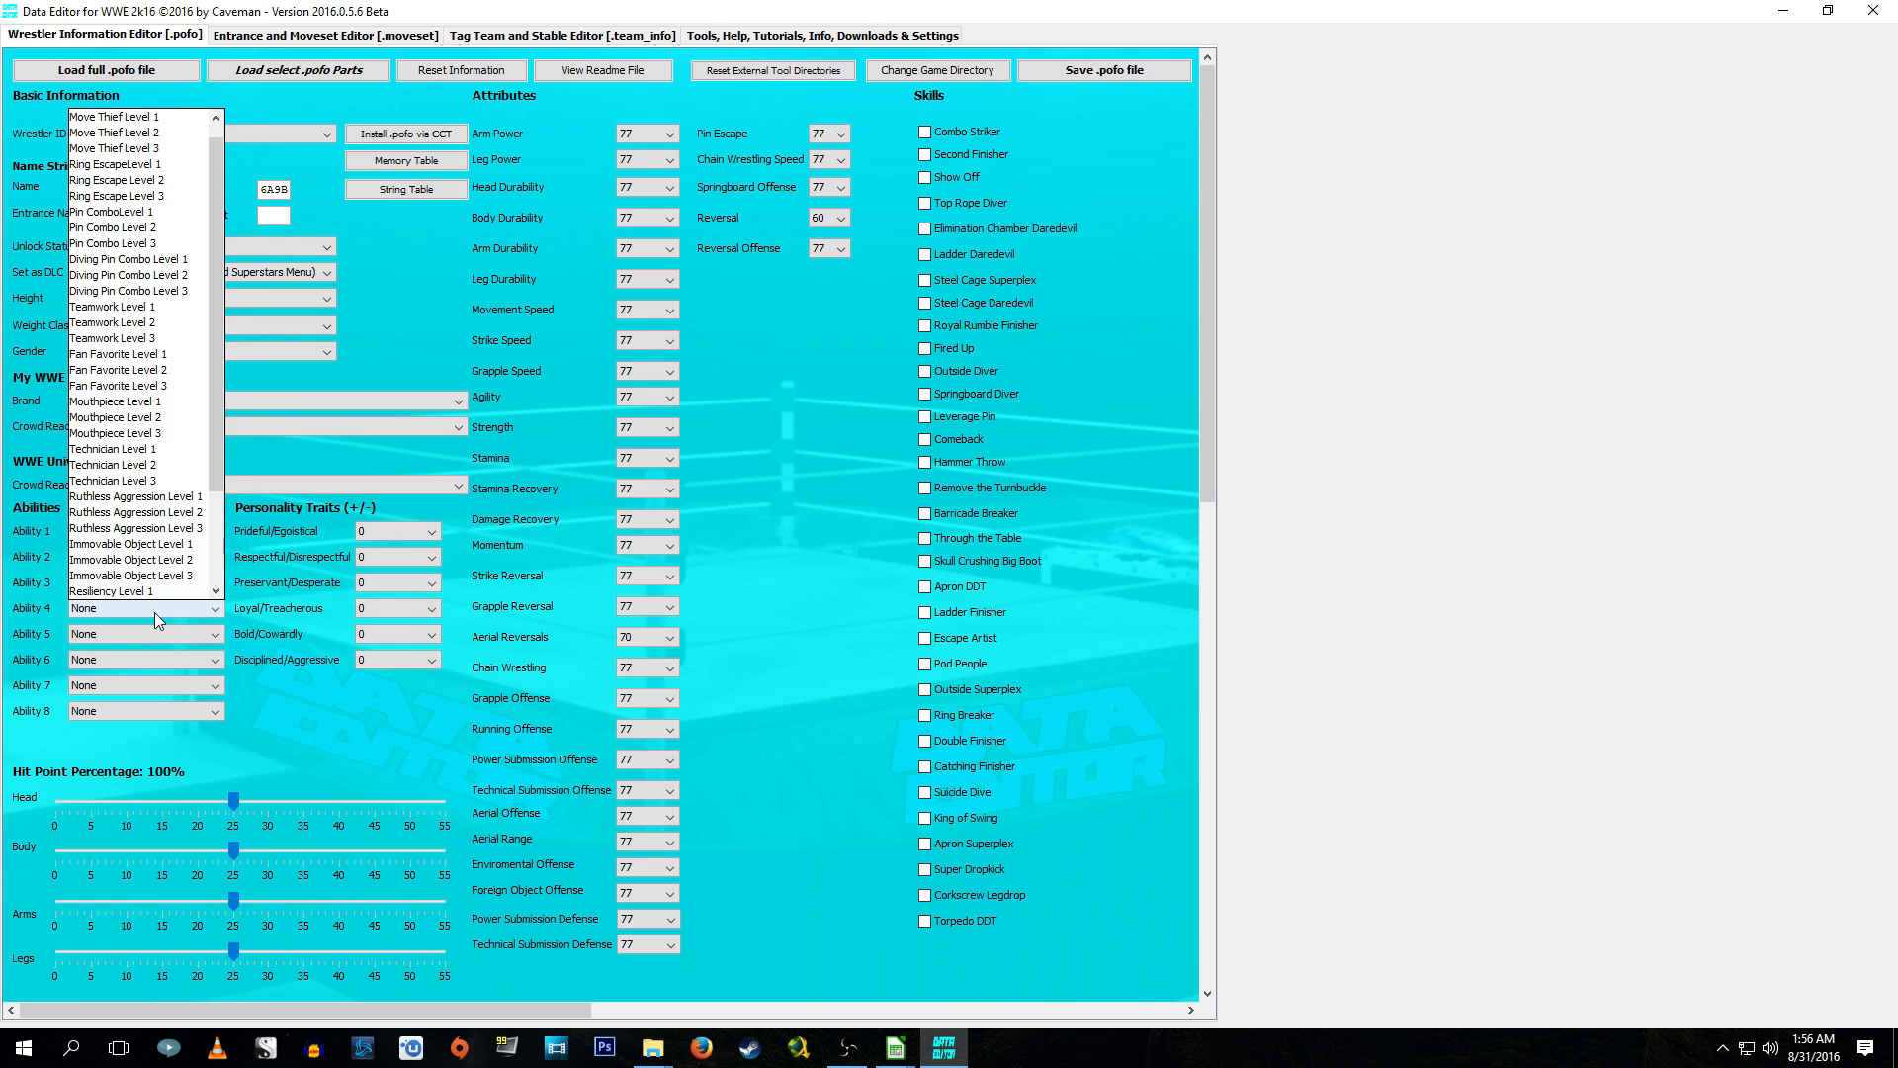
{"action": "left_click", "coordinate": [165, 182]}
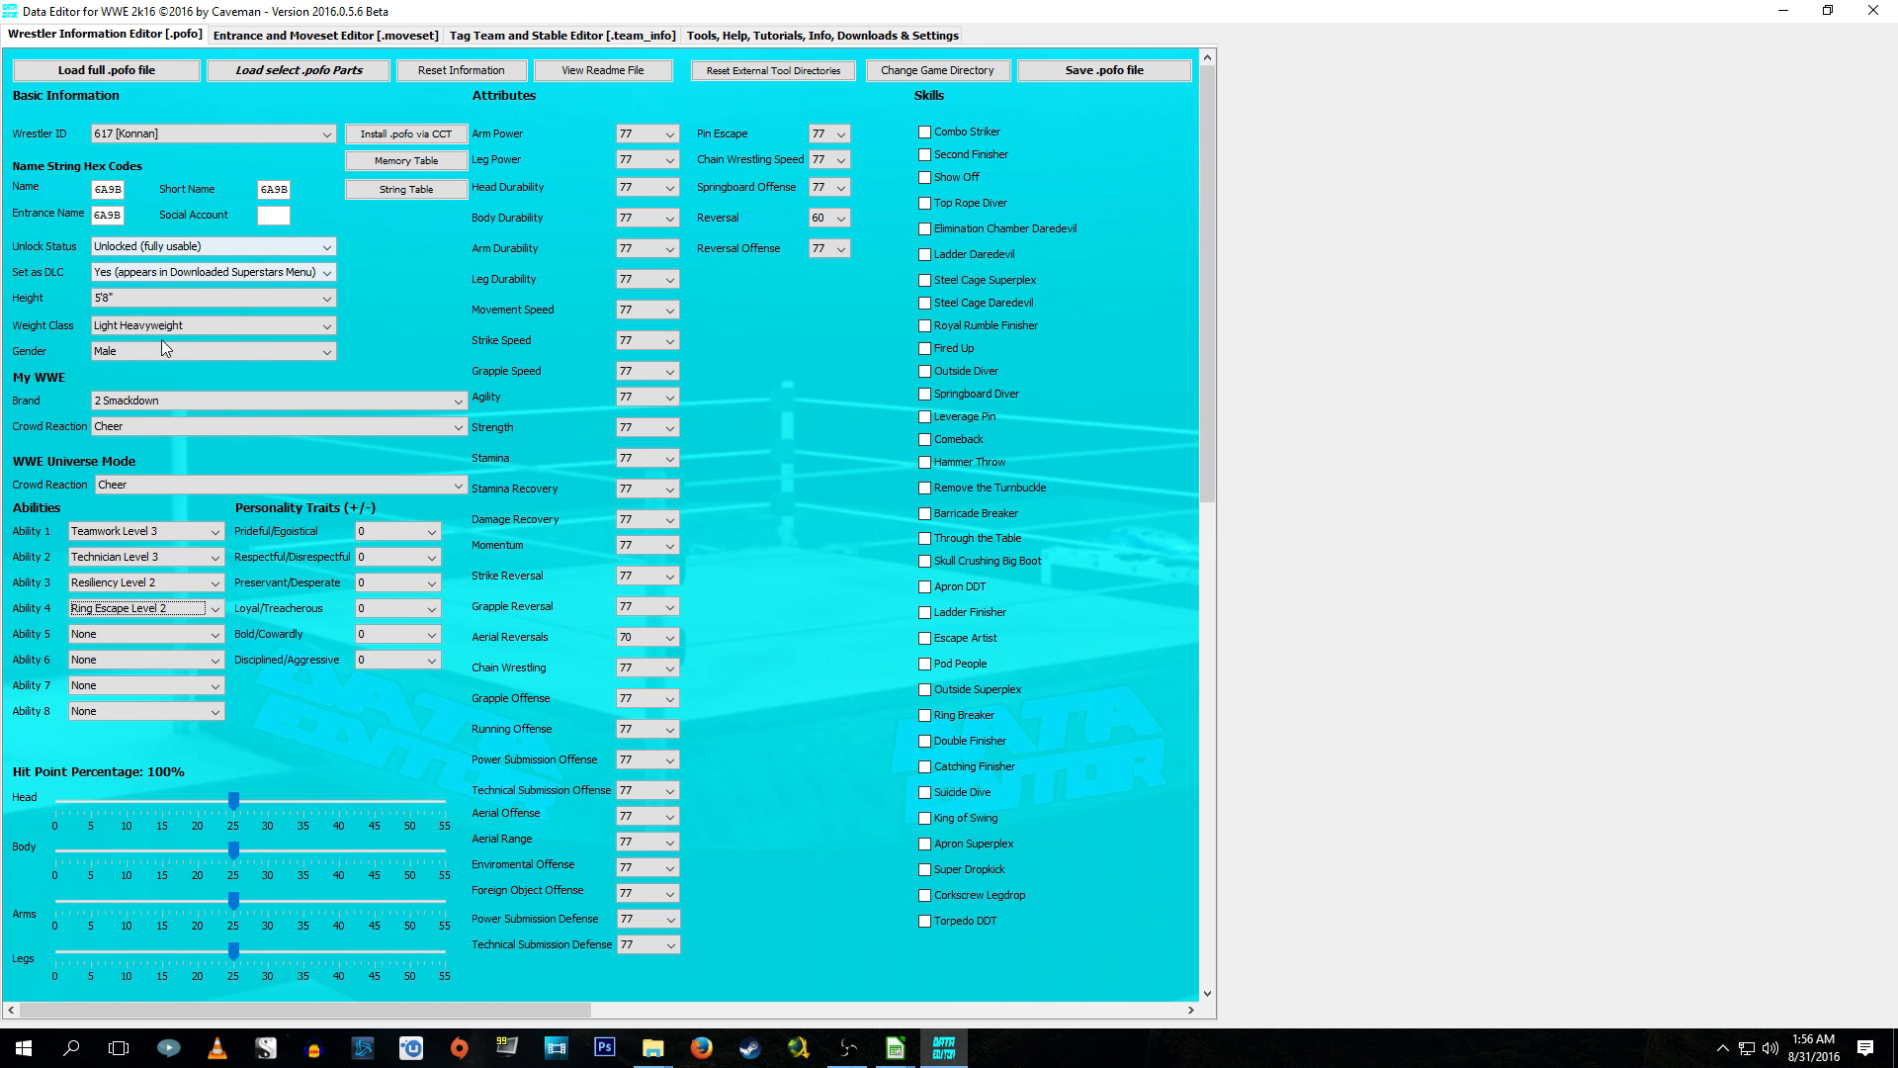
Set Ability 5 to Diving Pin Combo Level 2, Ability 6 to Pin Combo Level 3 and Ability 7 to Rope Break Level 1.
{"action": "left_click", "coordinate": [134, 632]}
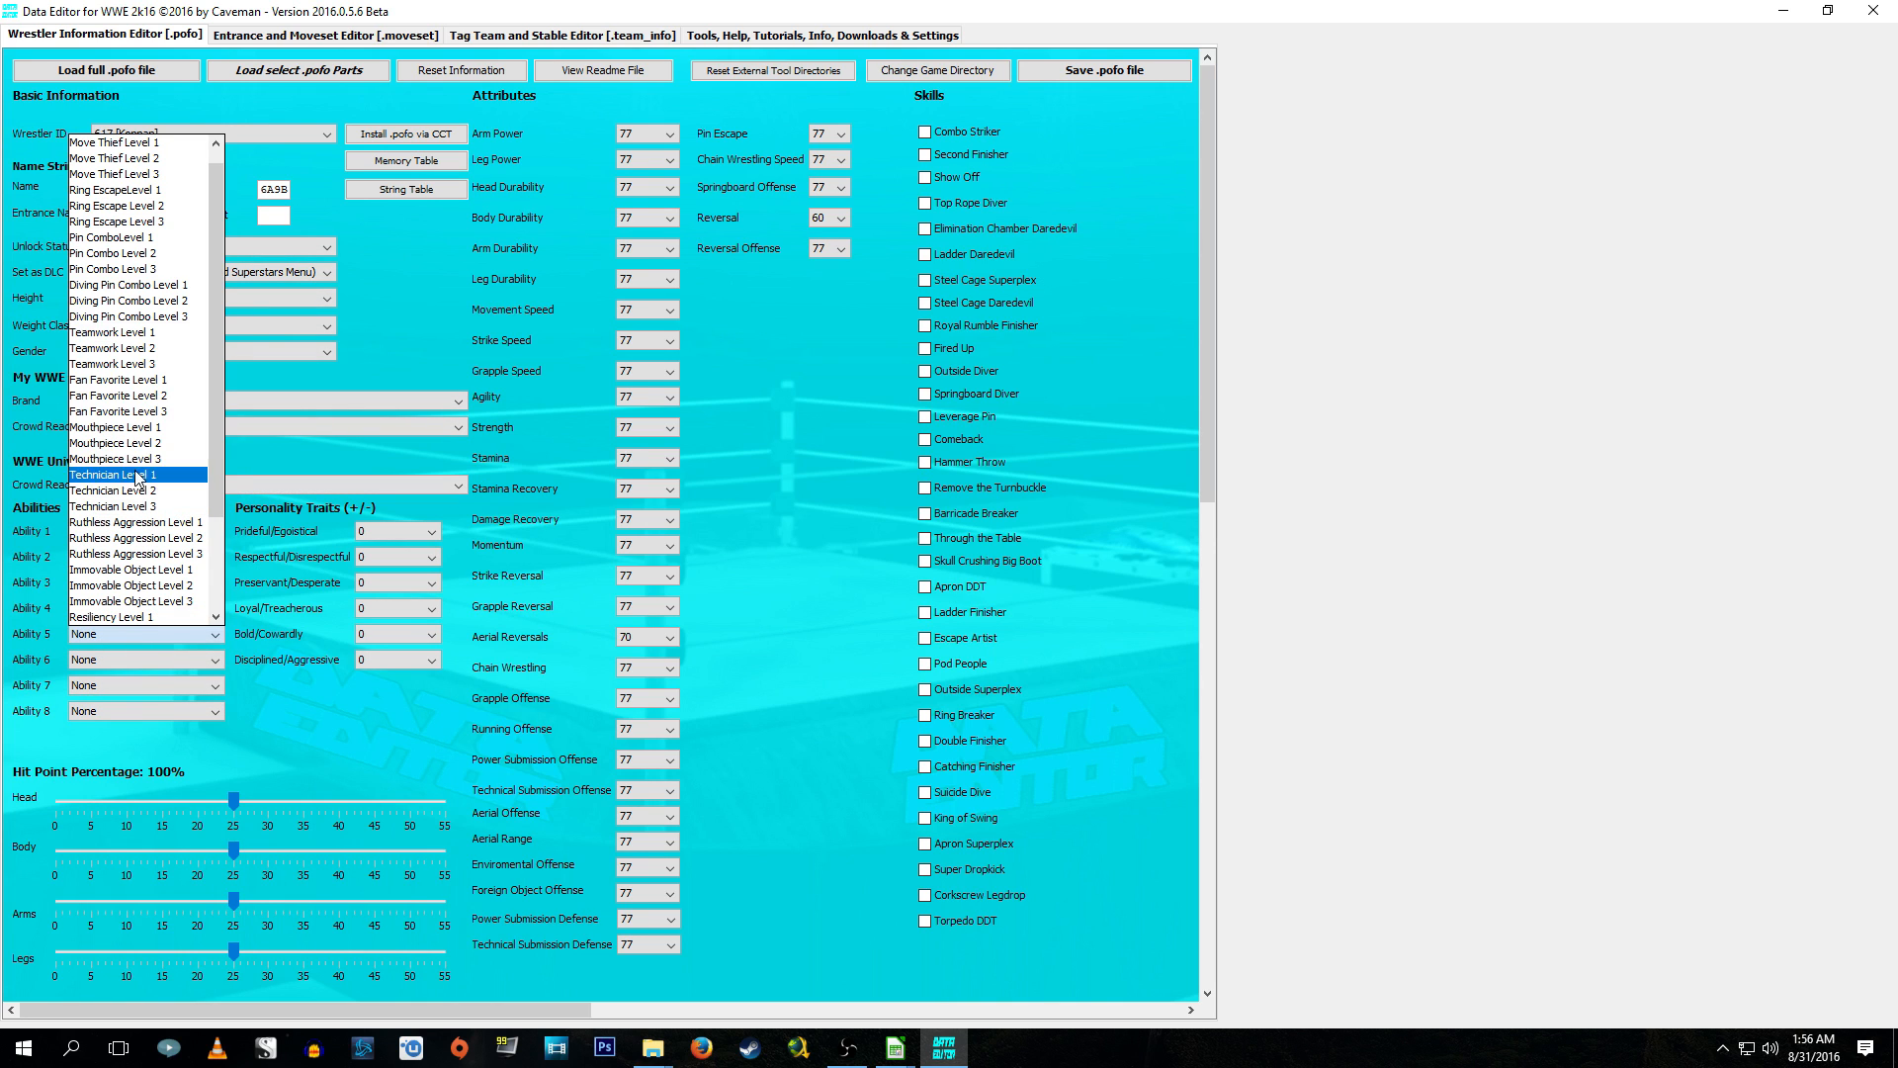
{"action": "left_click", "coordinate": [170, 308]}
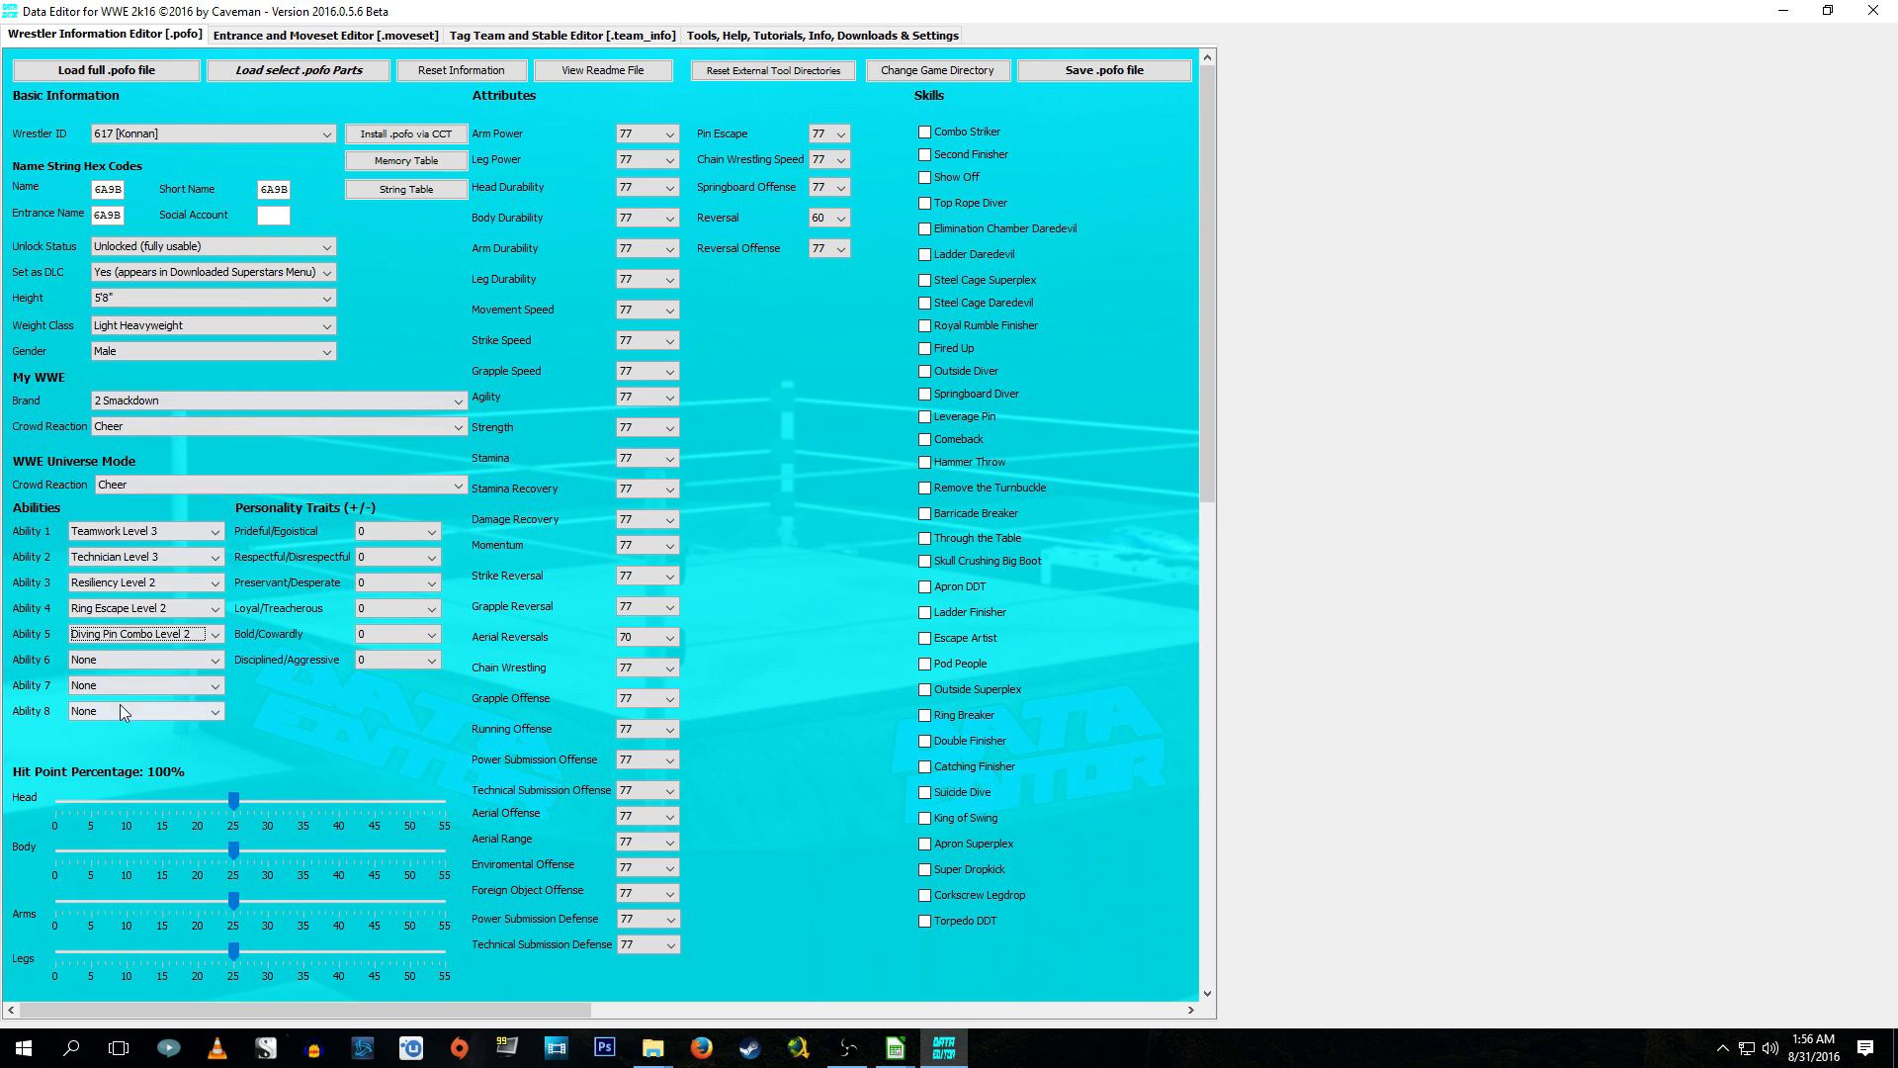
{"action": "left_click", "coordinate": [133, 659]}
{"action": "scroll", "coordinate": [136, 618], "scroll_direction": "down", "scroll_amount": 3}
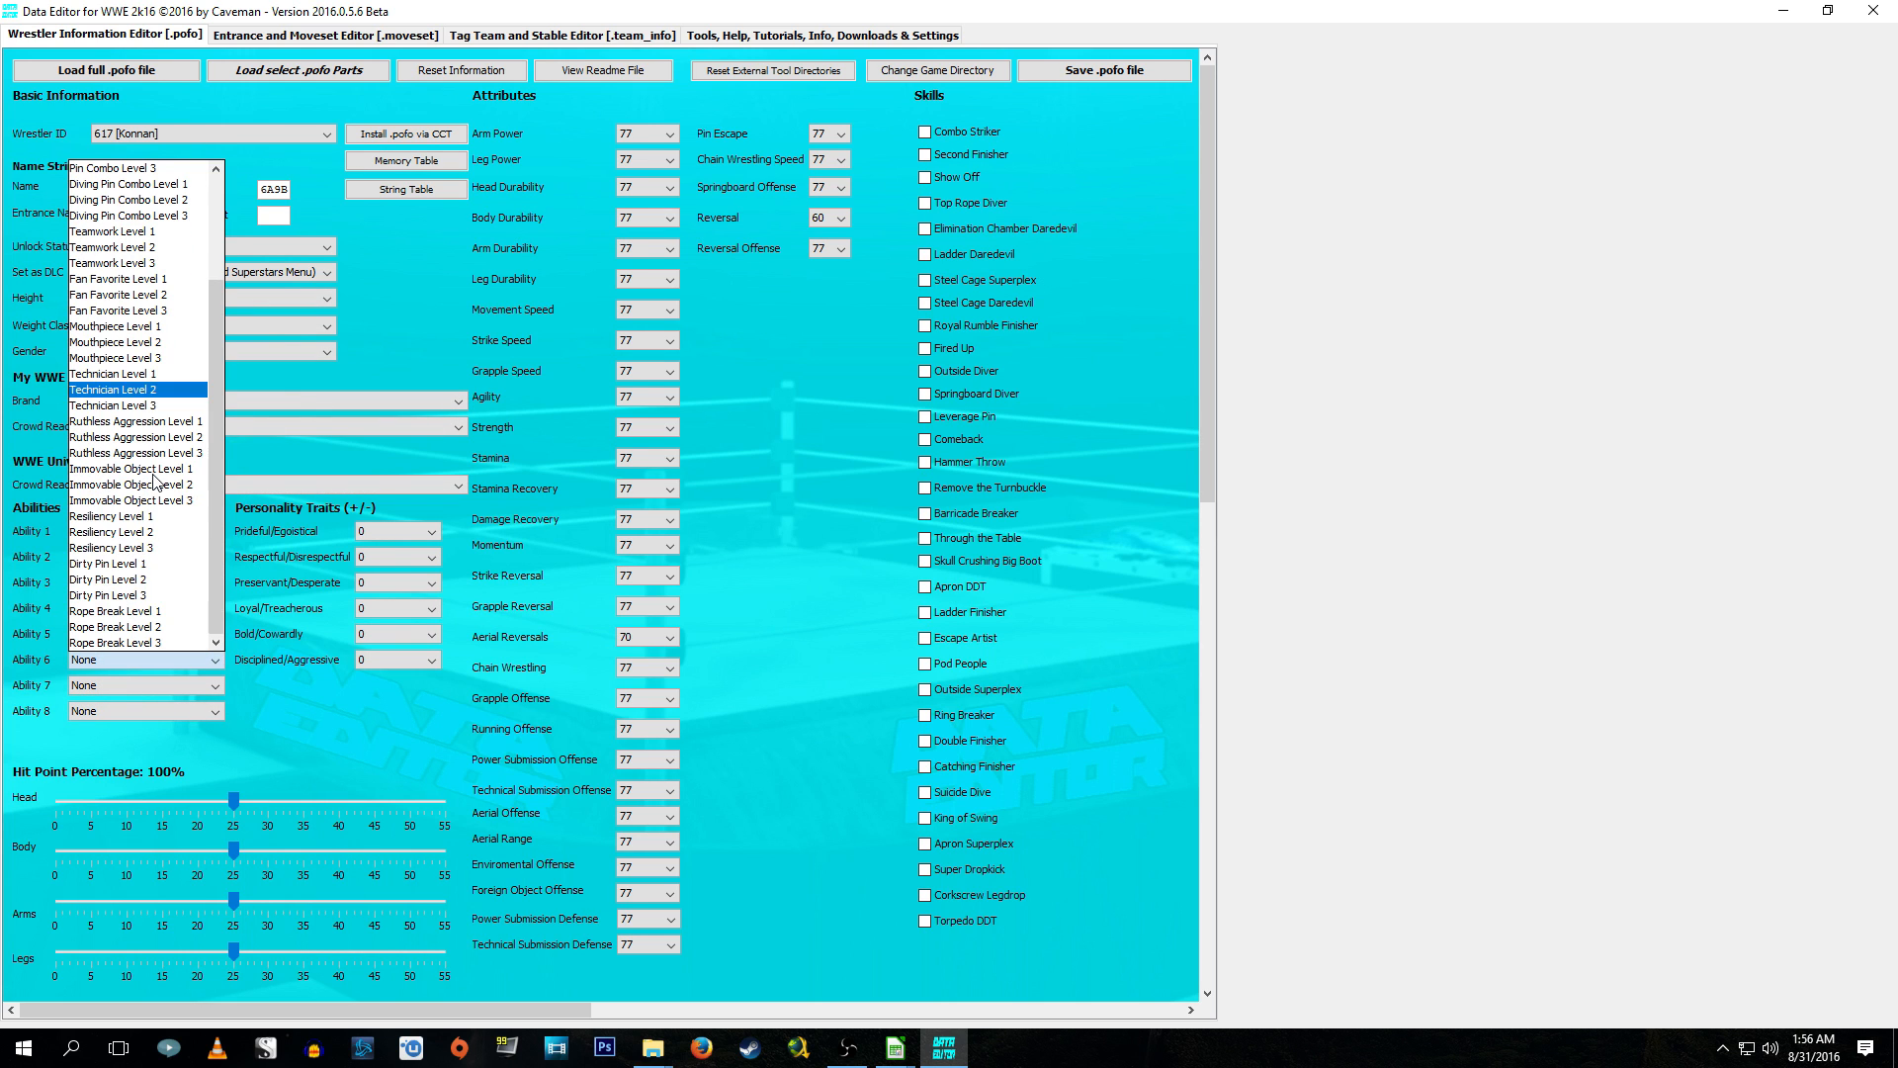
{"action": "scroll", "coordinate": [156, 619], "scroll_direction": "up", "scroll_amount": 2}
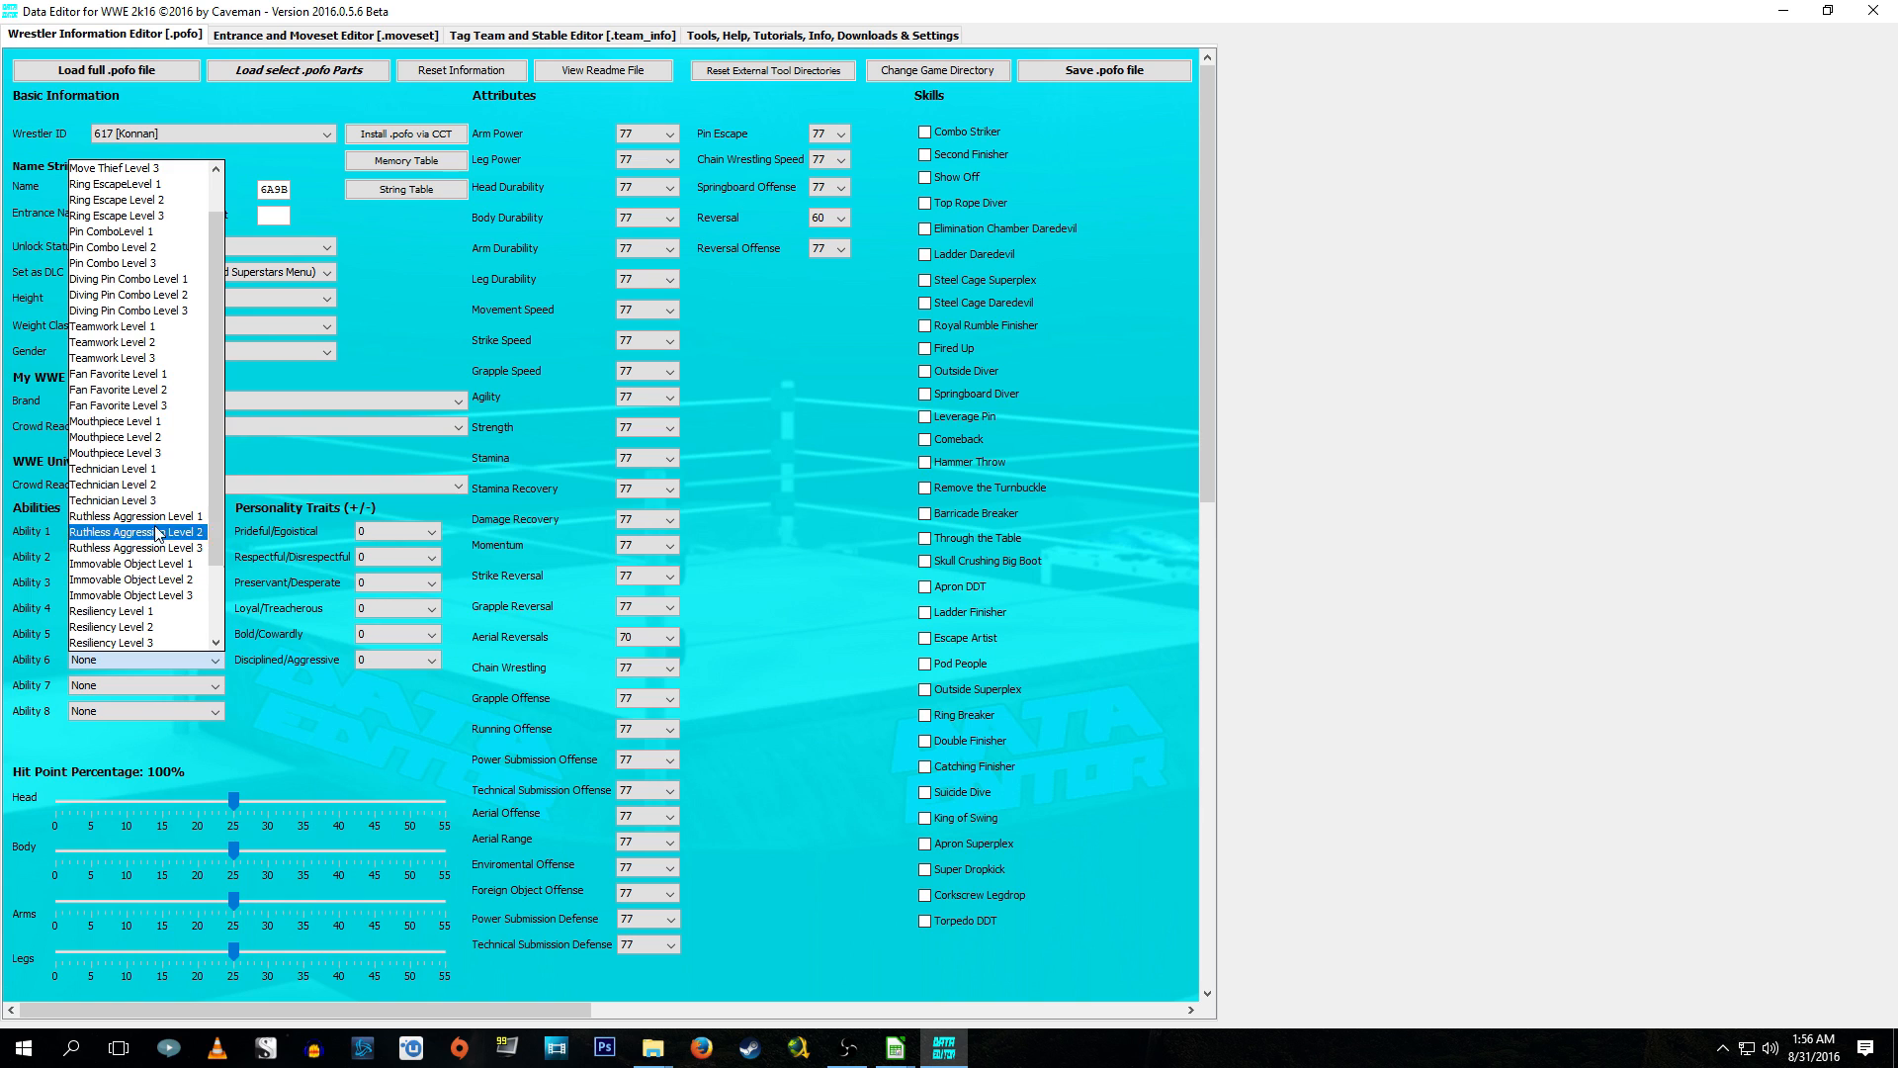
{"action": "left_click", "coordinate": [155, 265]}
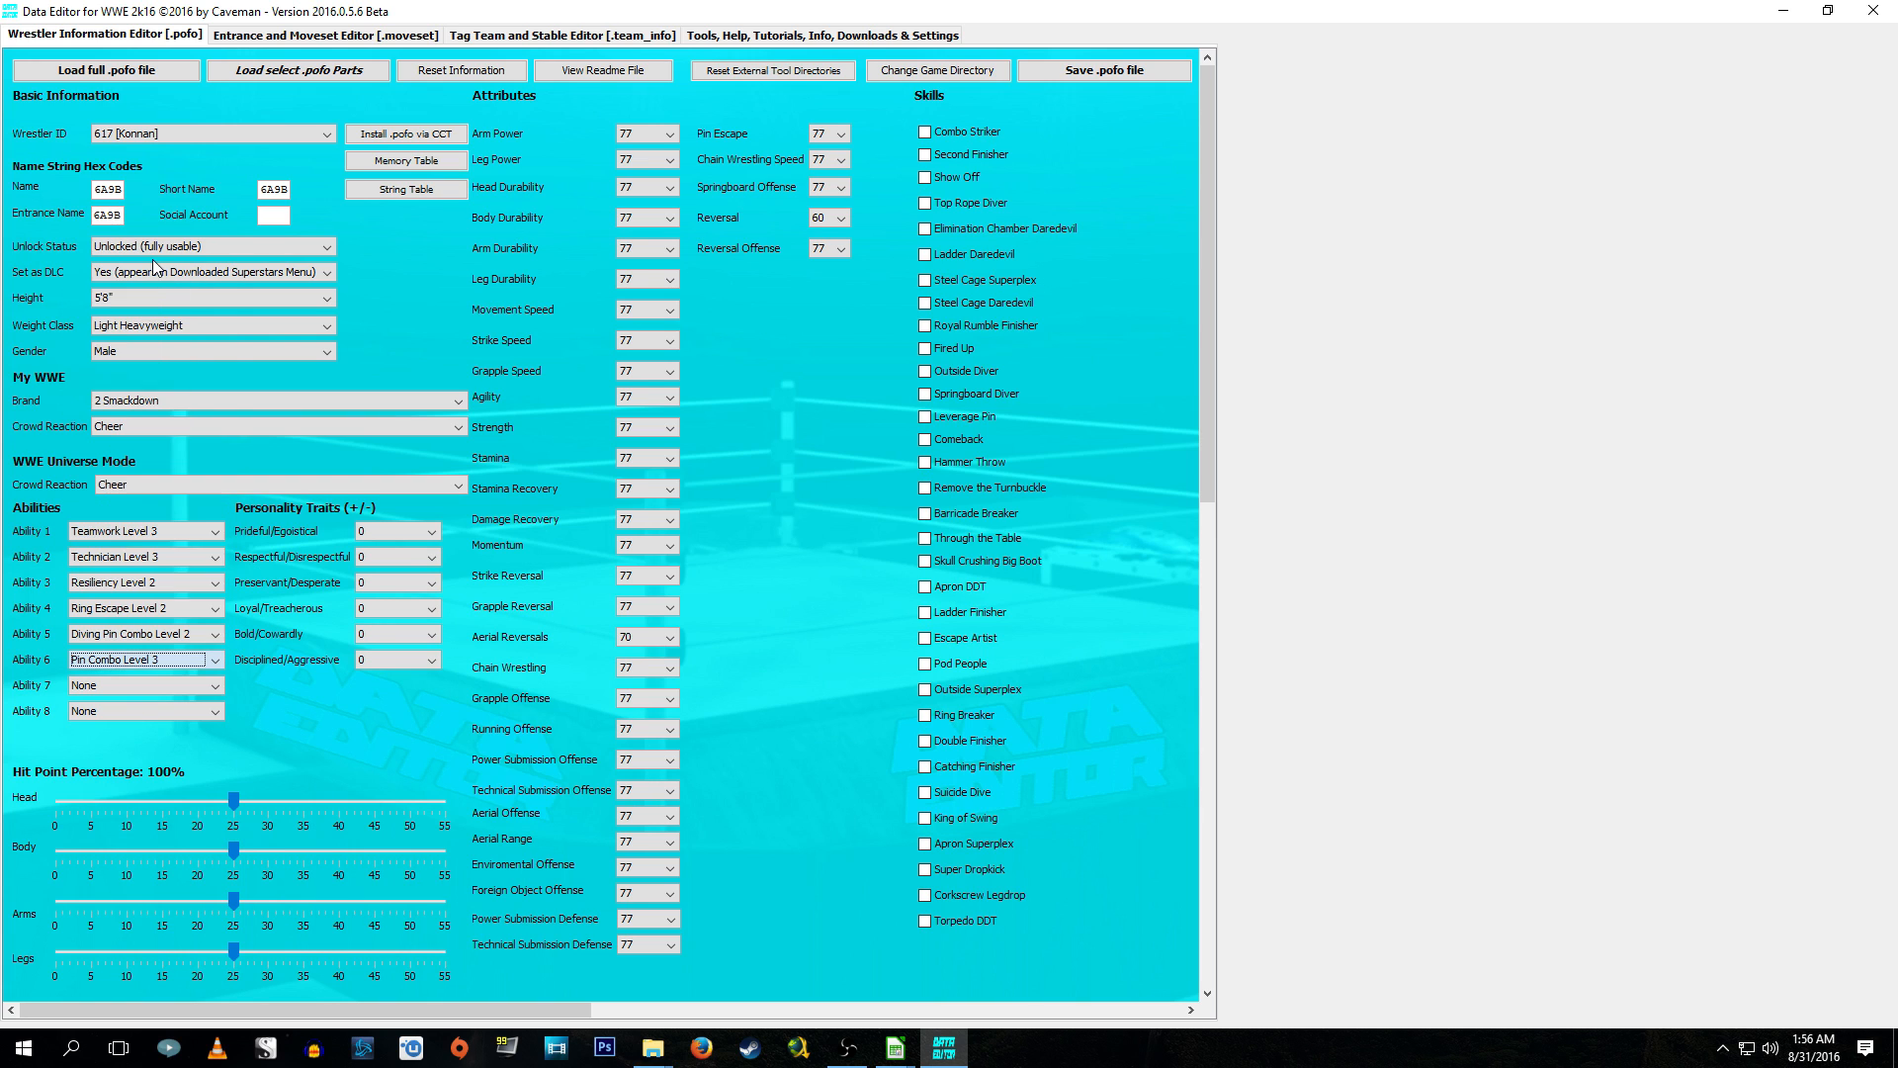
{"action": "left_click", "coordinate": [128, 685]}
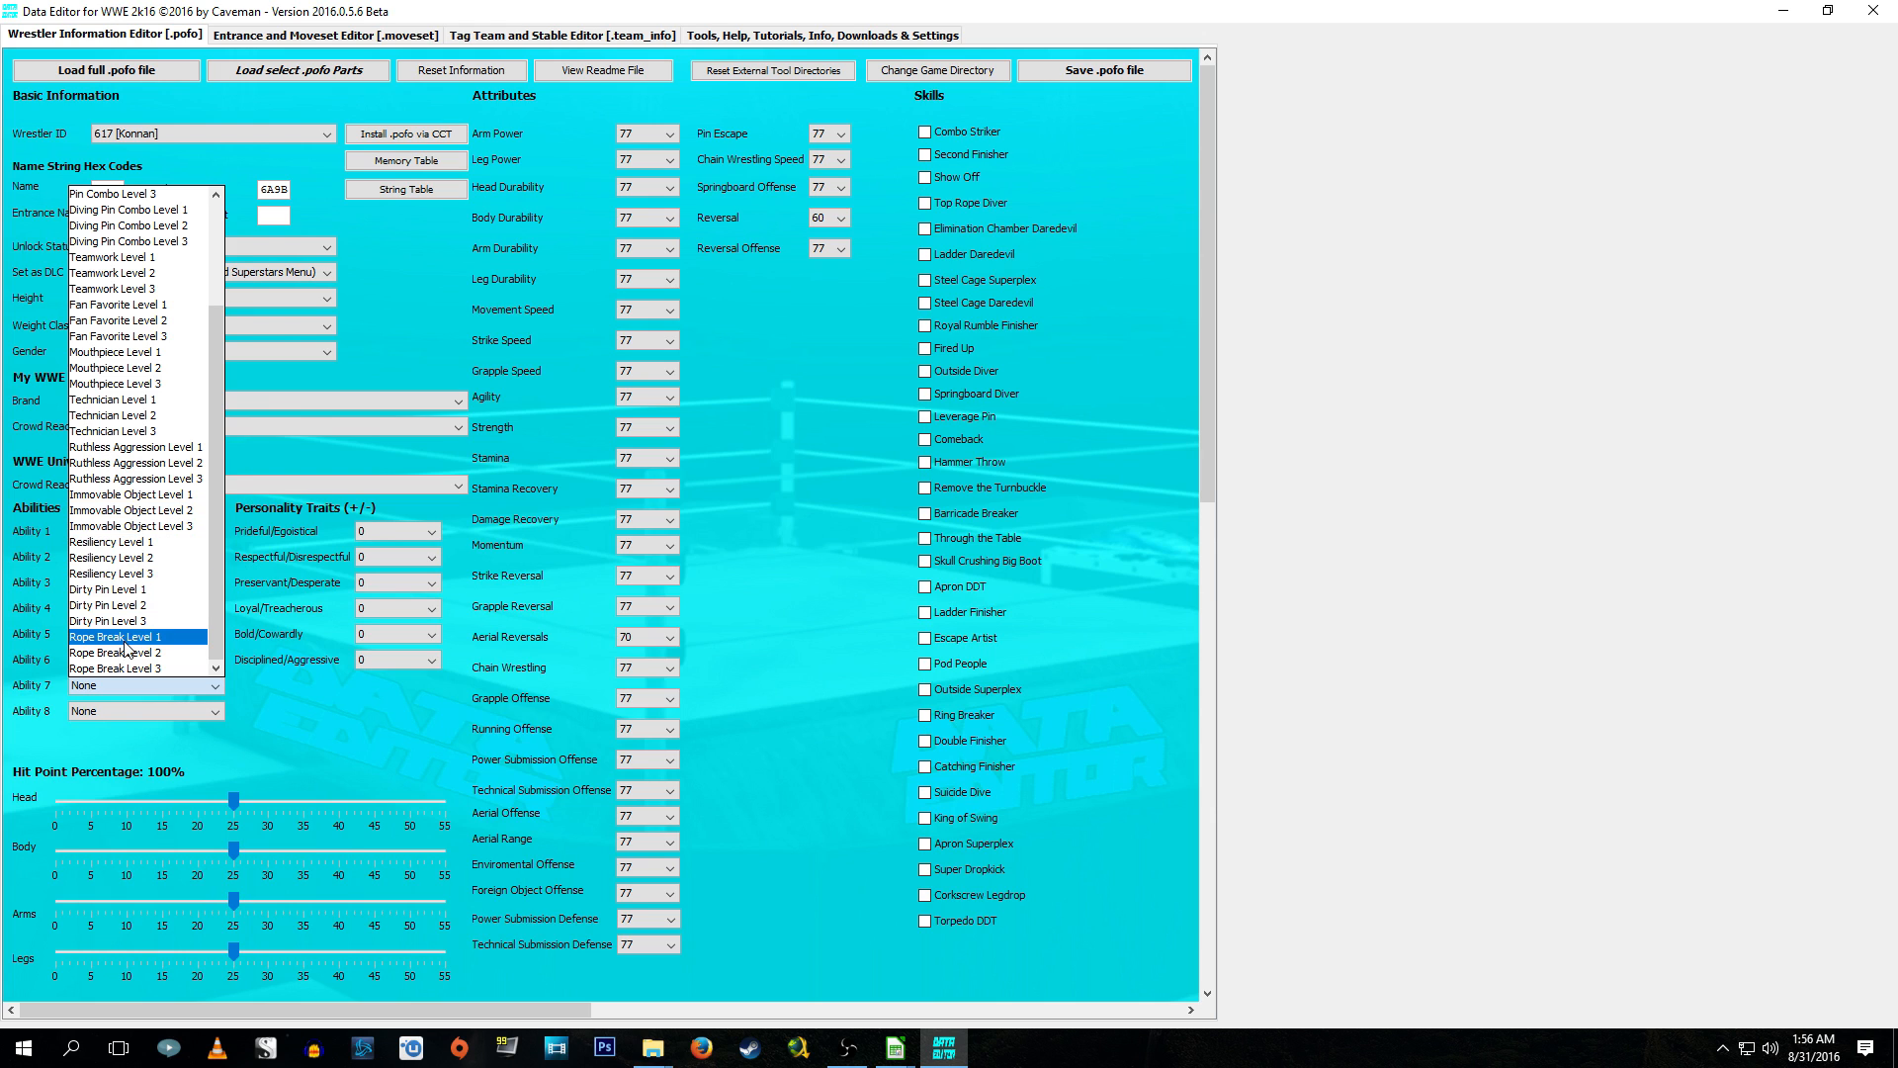
{"action": "left_click", "coordinate": [128, 638]}
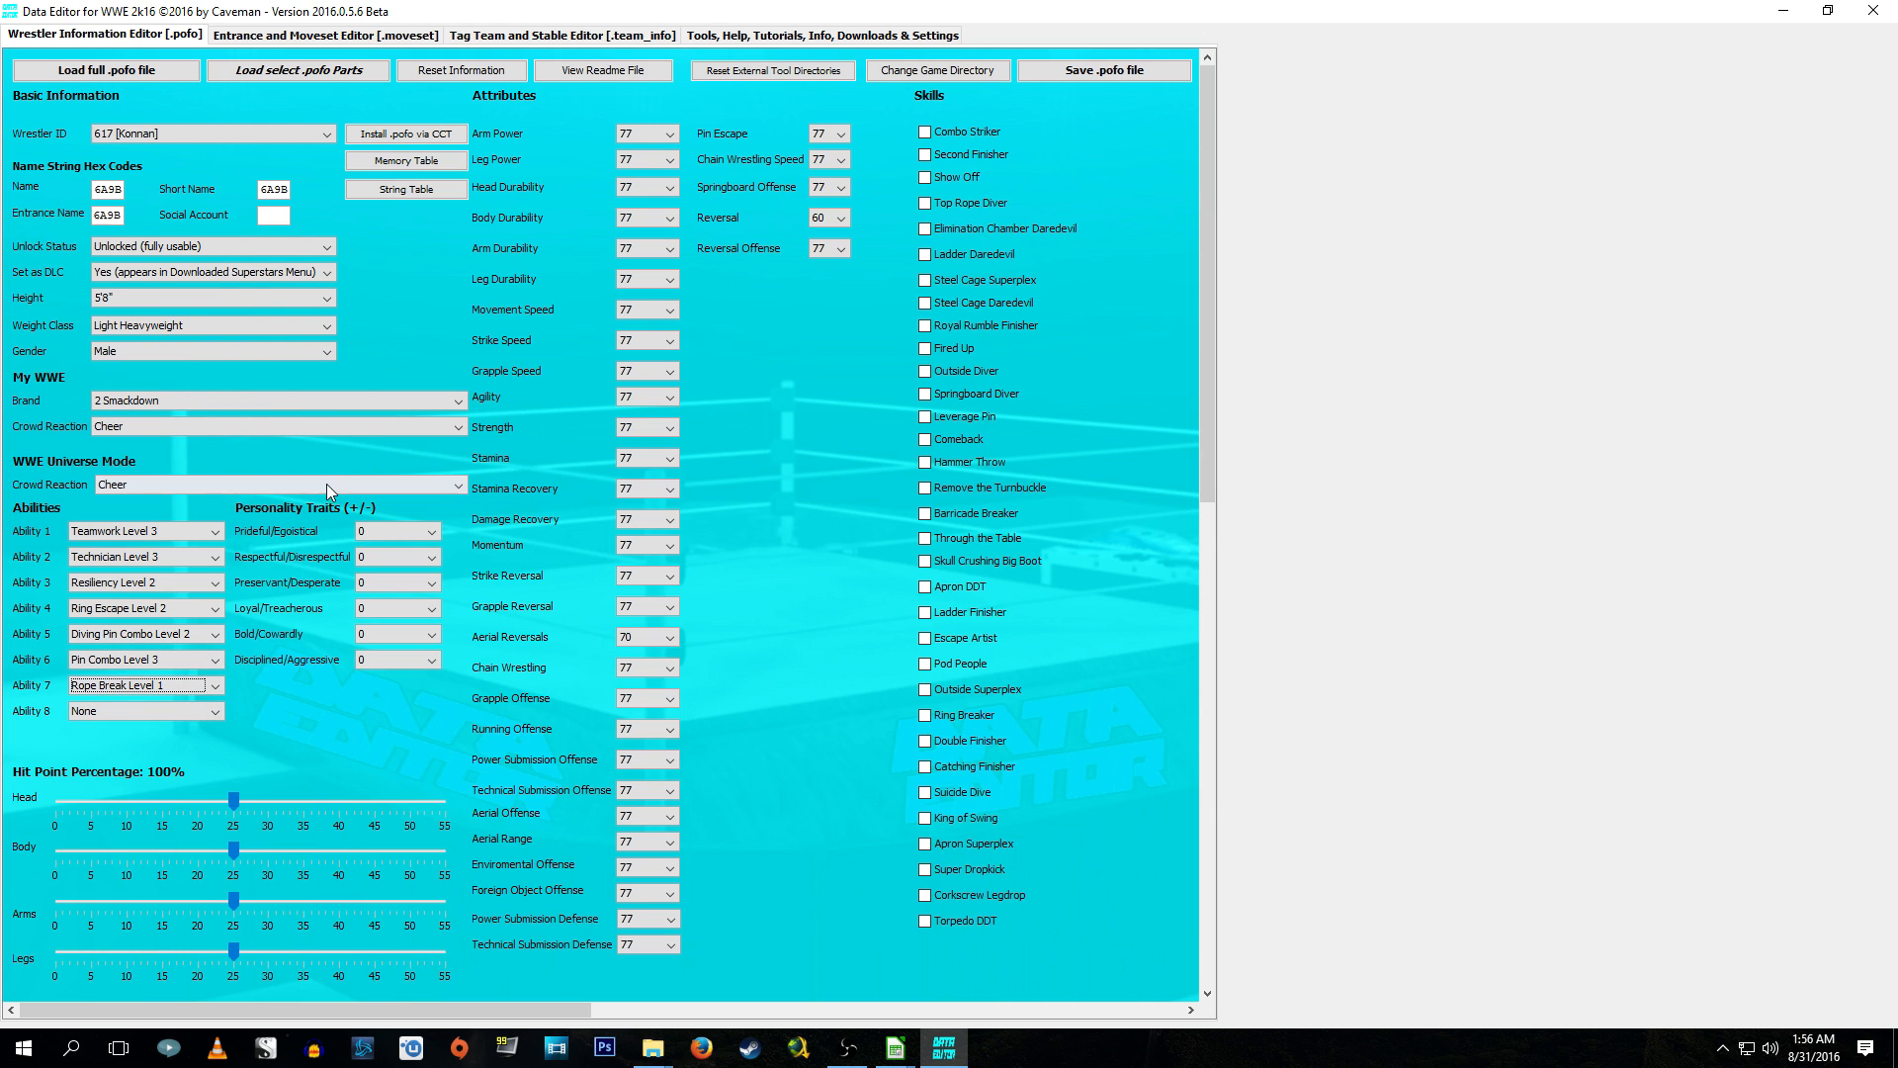
Set the Prideful/Egotistical personality trait to 78 and Respectful/Disrespectful to 96.
{"action": "left_click", "coordinate": [418, 536]}
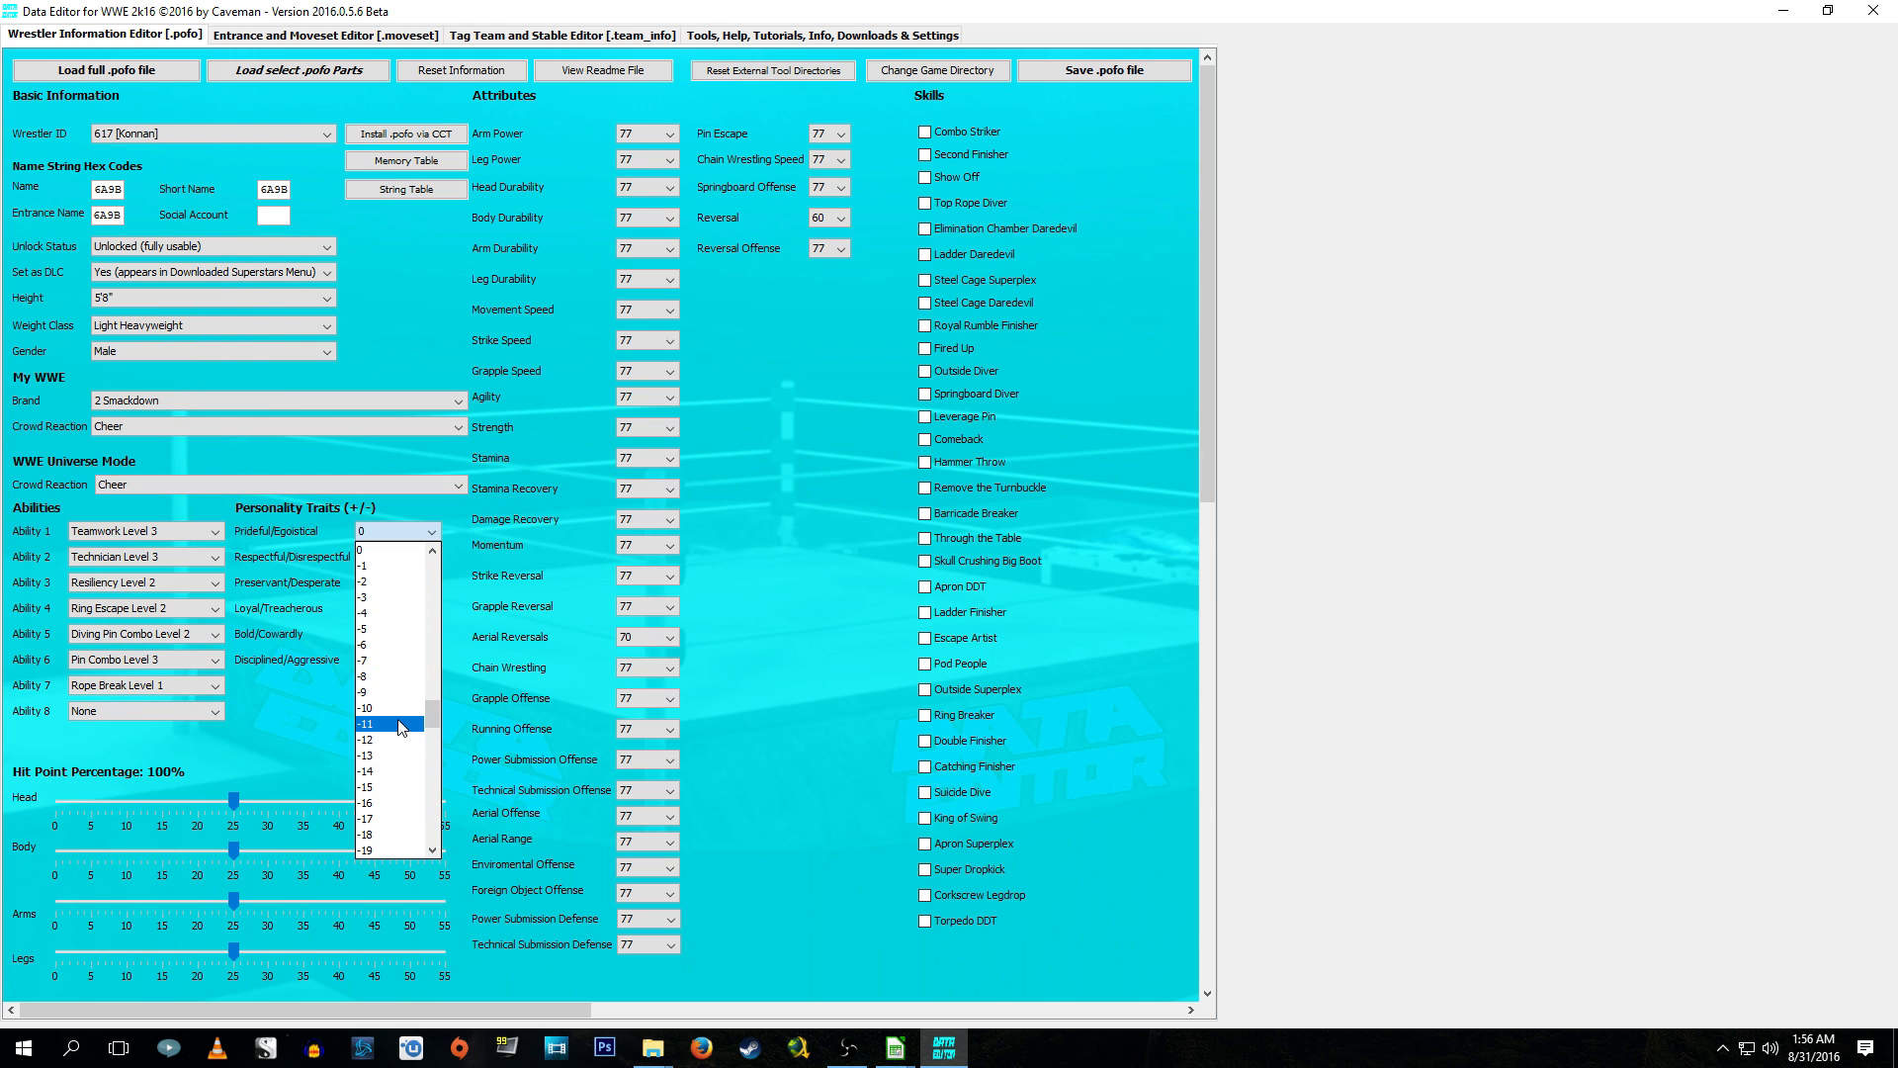
{"action": "scroll", "coordinate": [383, 556], "scroll_direction": "up", "scroll_amount": 1}
{"action": "scroll", "coordinate": [386, 565], "scroll_direction": "up", "scroll_amount": 20}
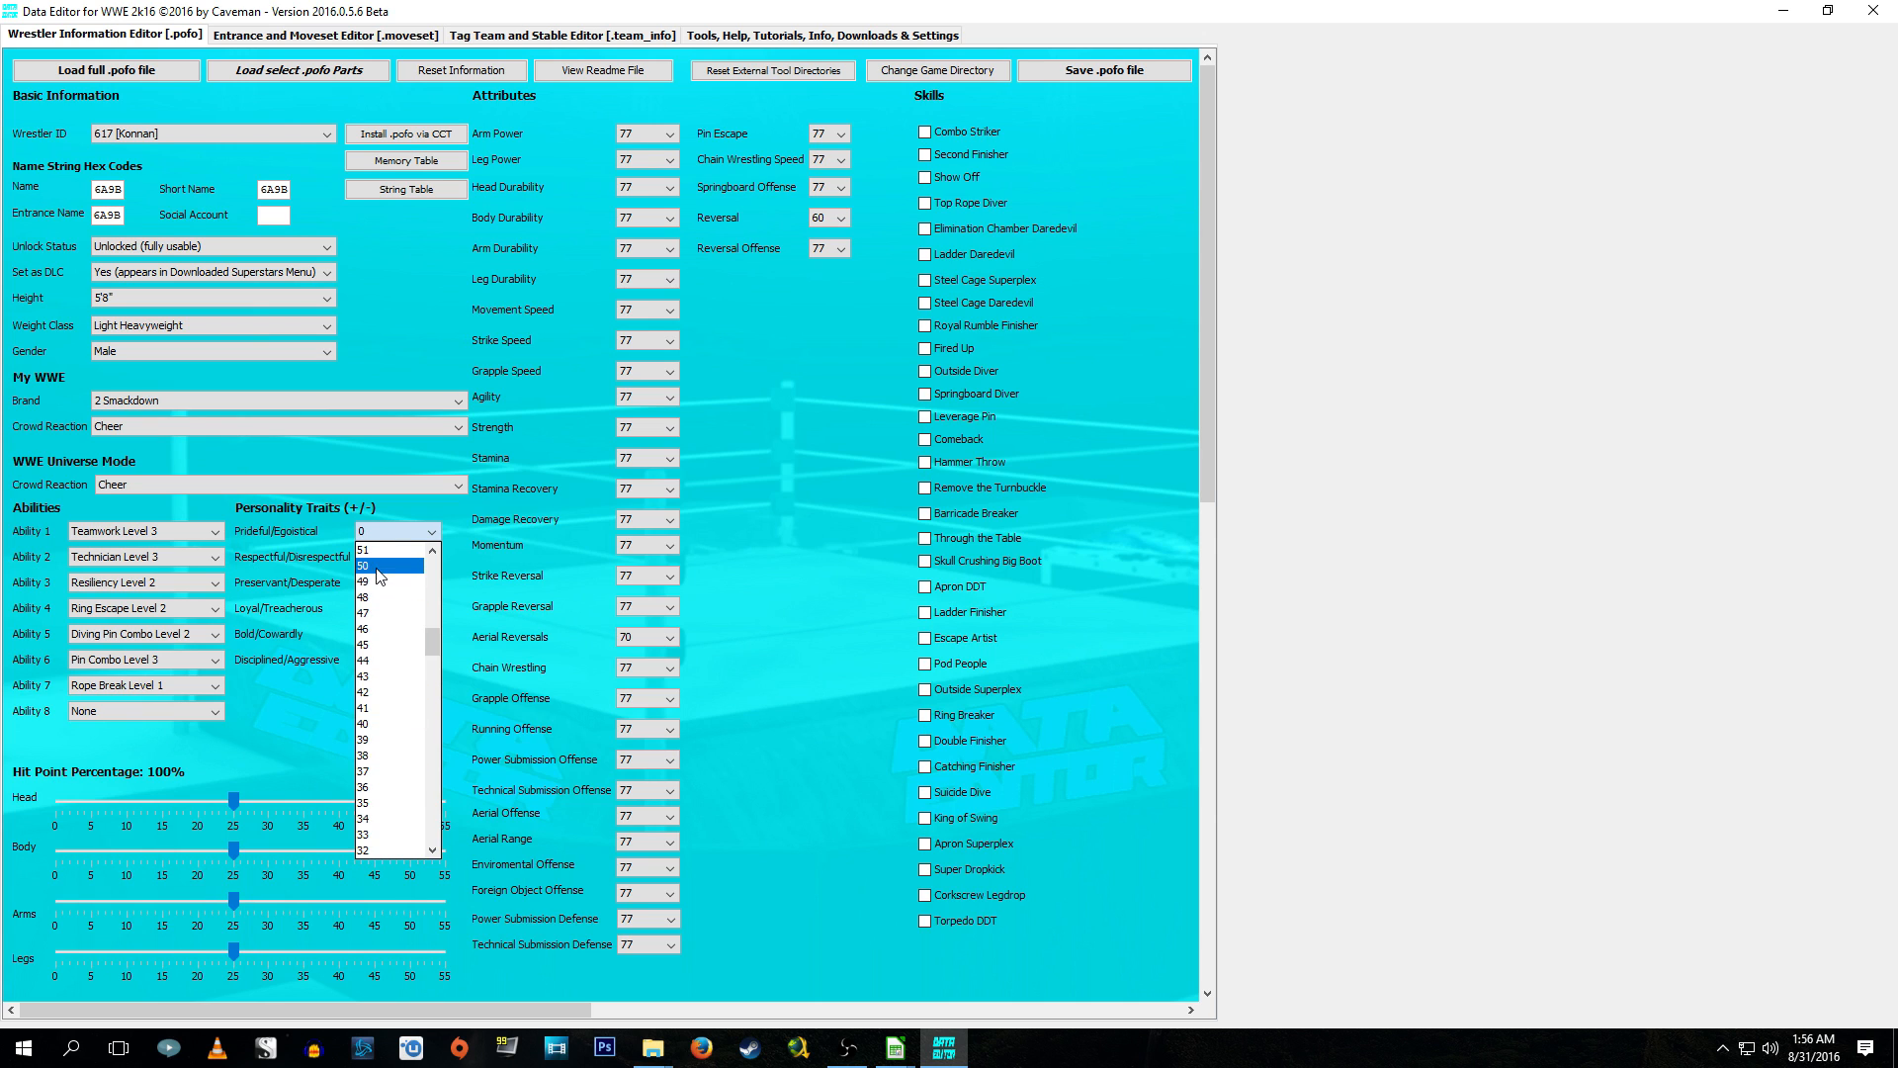
{"action": "scroll", "coordinate": [380, 577], "scroll_direction": "up", "scroll_amount": 2}
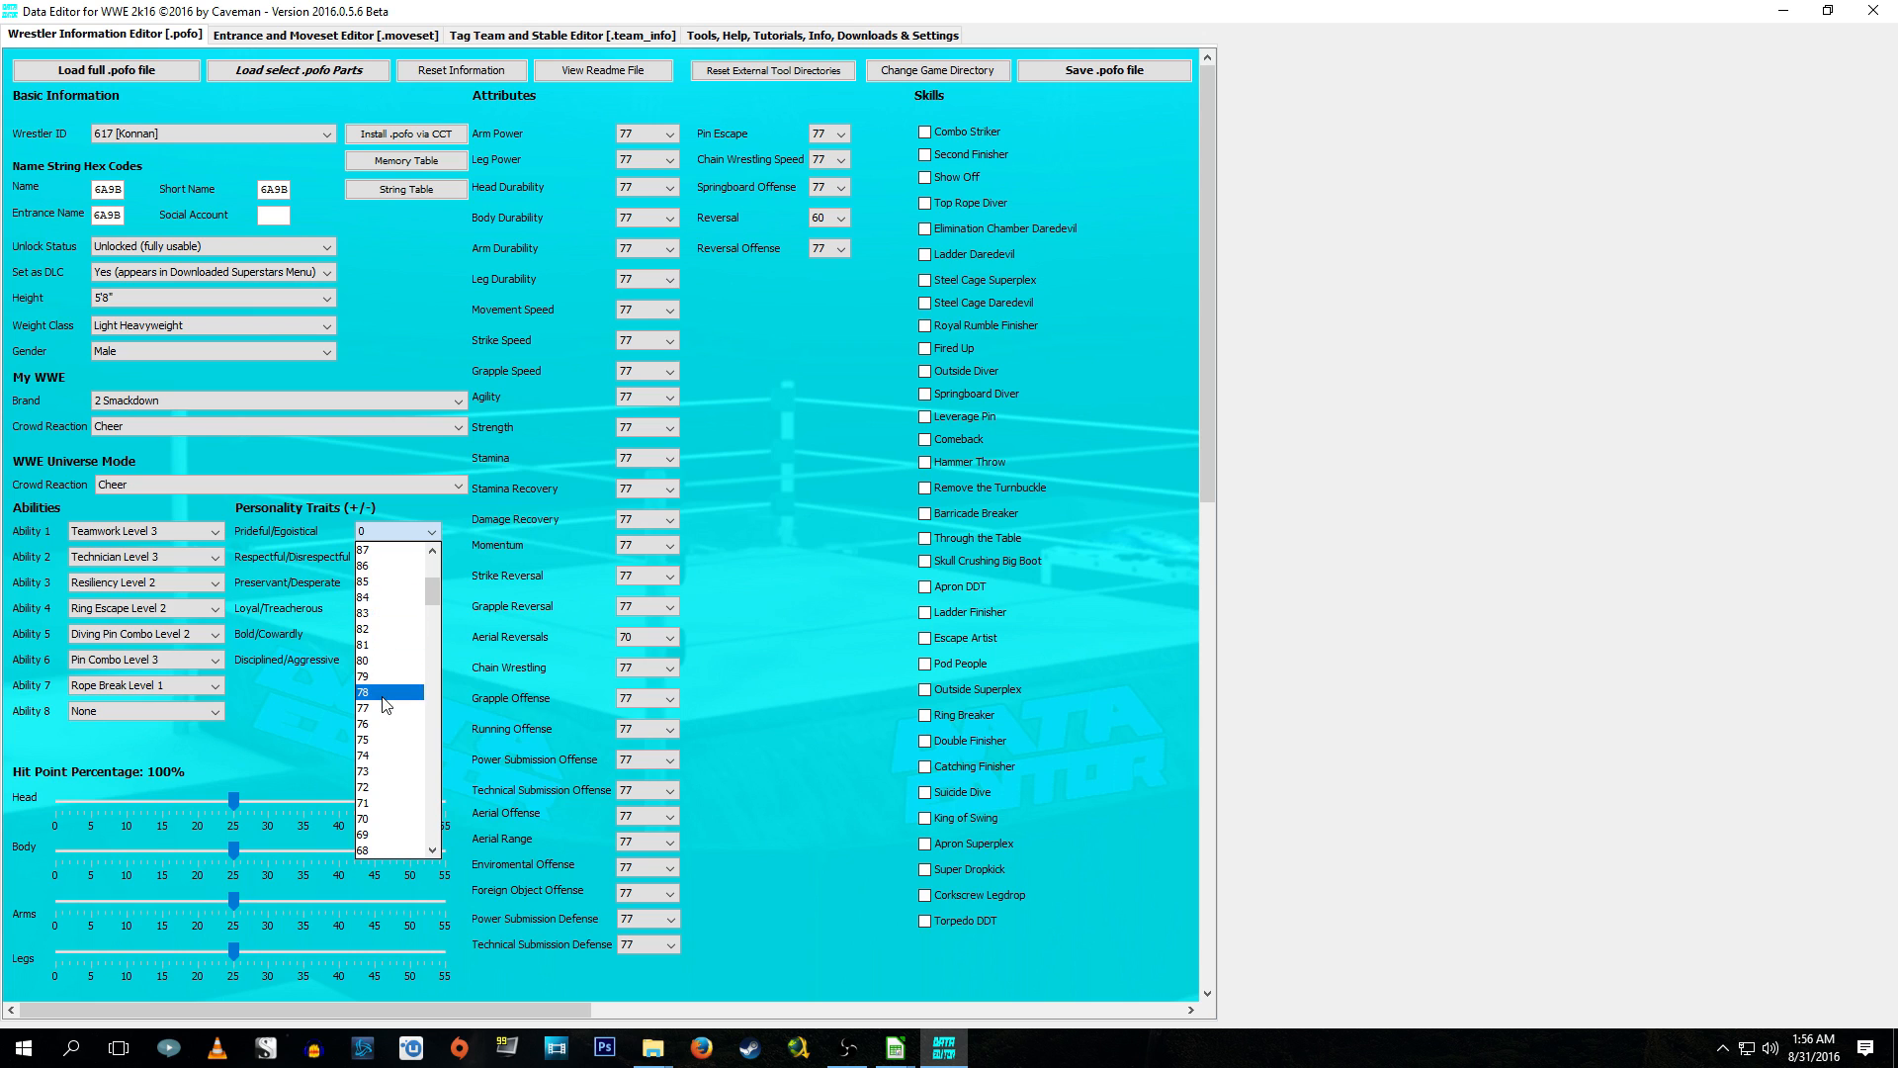
{"action": "left_click", "coordinate": [386, 692]}
{"action": "left_click", "coordinate": [381, 553]}
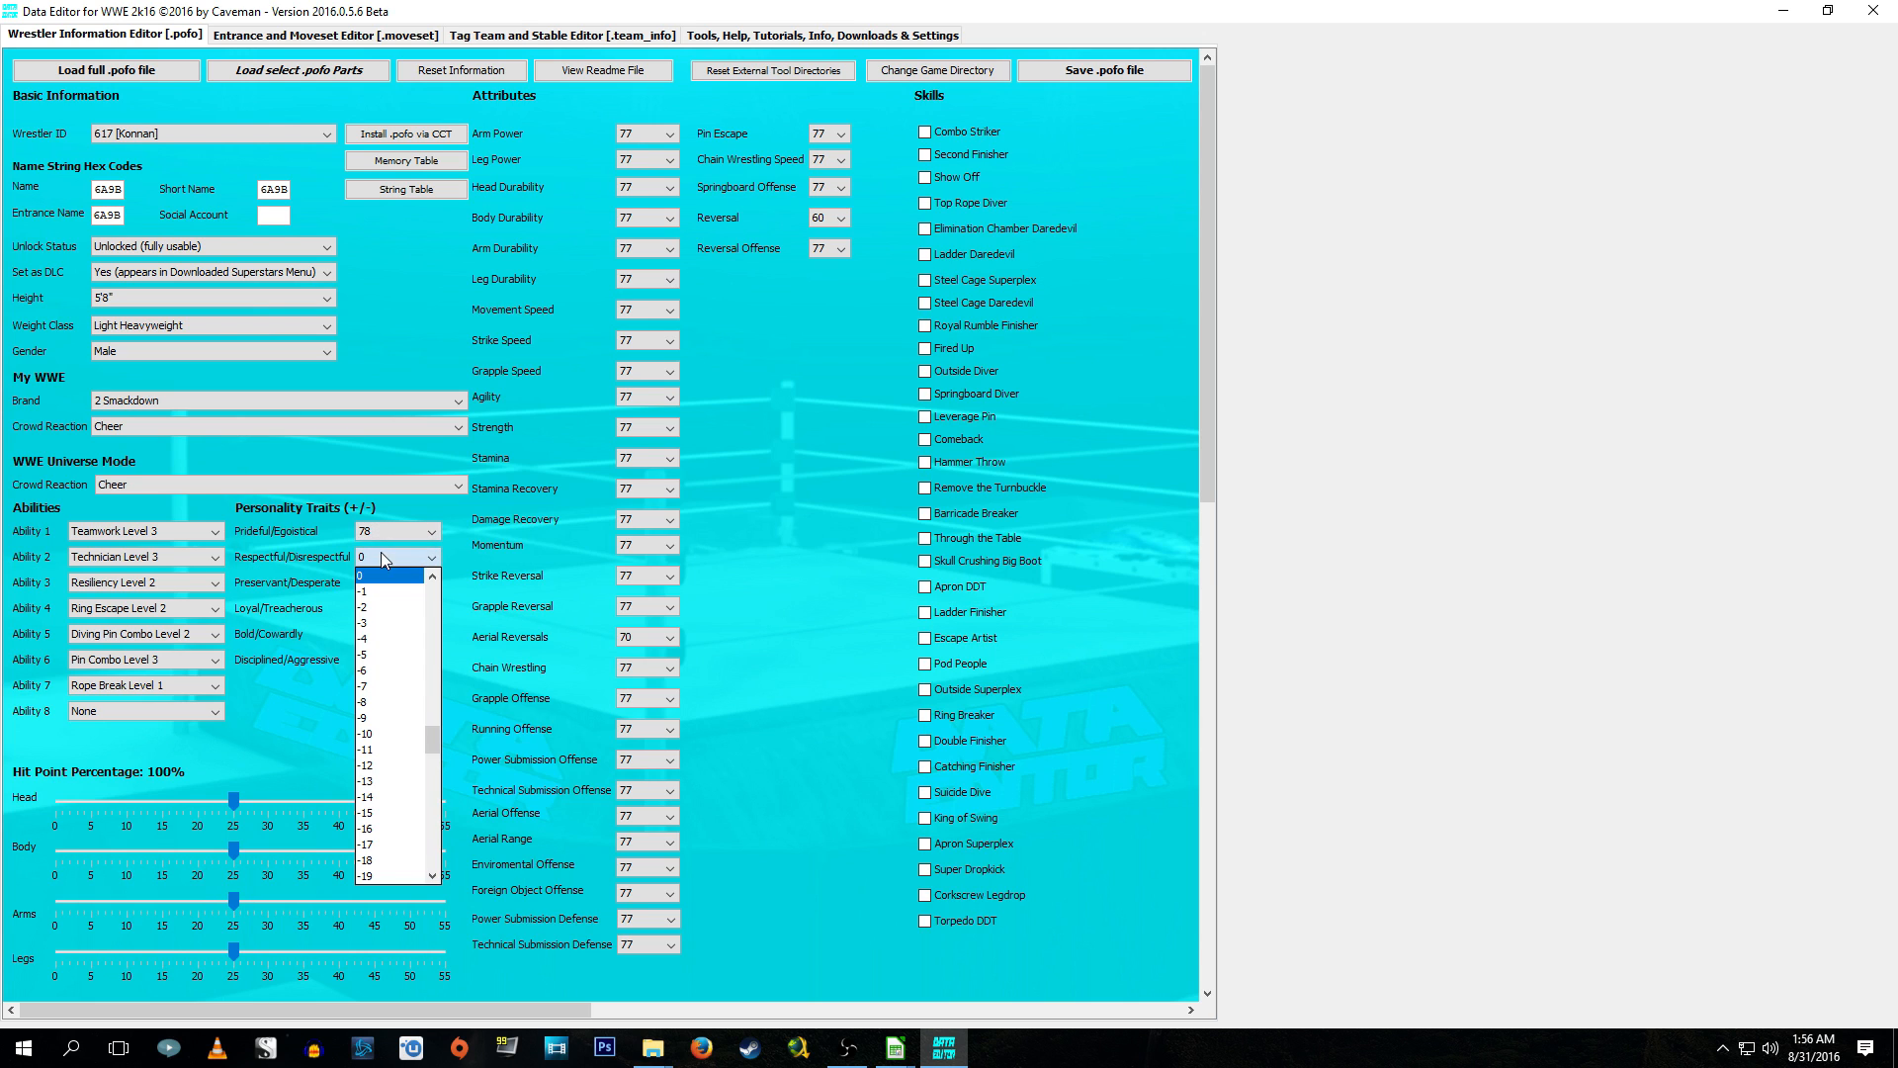
{"action": "scroll", "coordinate": [385, 607], "scroll_direction": "up", "scroll_amount": 20}
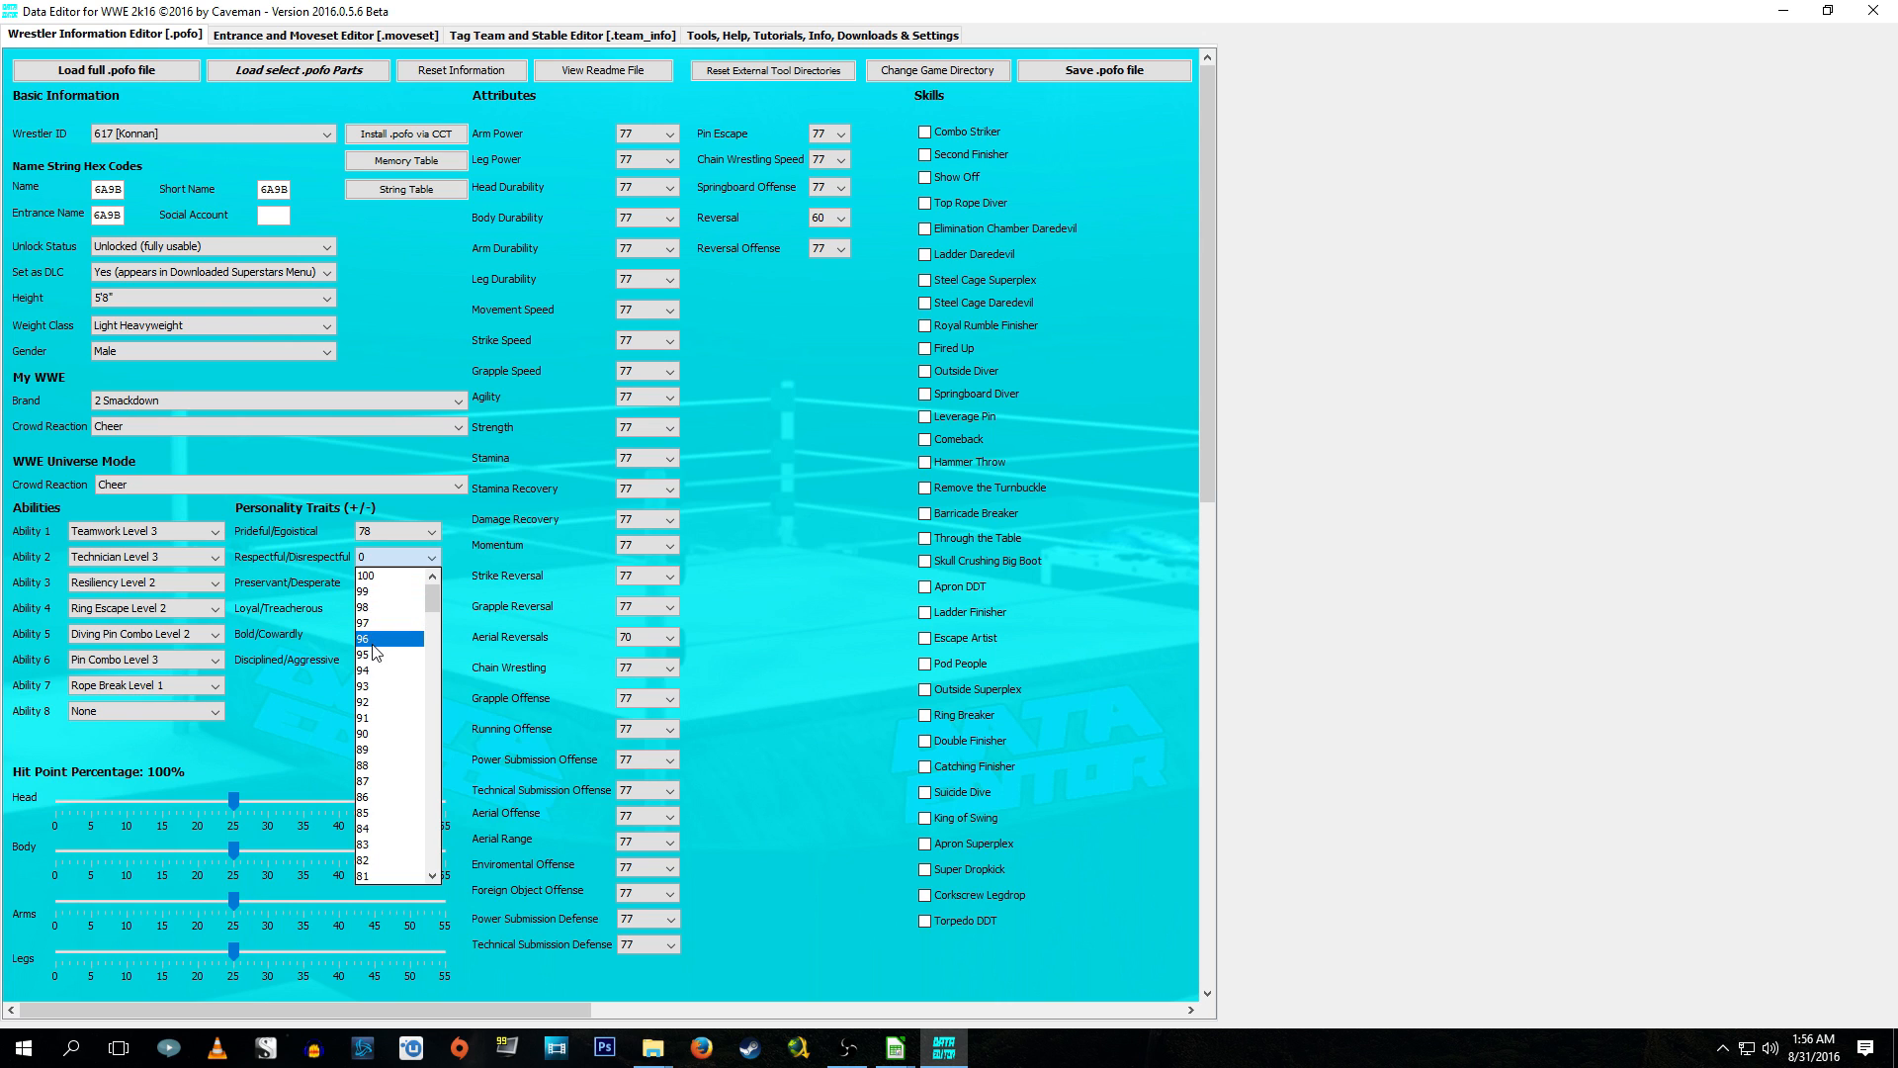
{"action": "left_click", "coordinate": [376, 638]}
Set the Preservant/Desperate personality trait to 86 and Loyal/Treacherous to 100.
{"action": "left_click", "coordinate": [385, 583]}
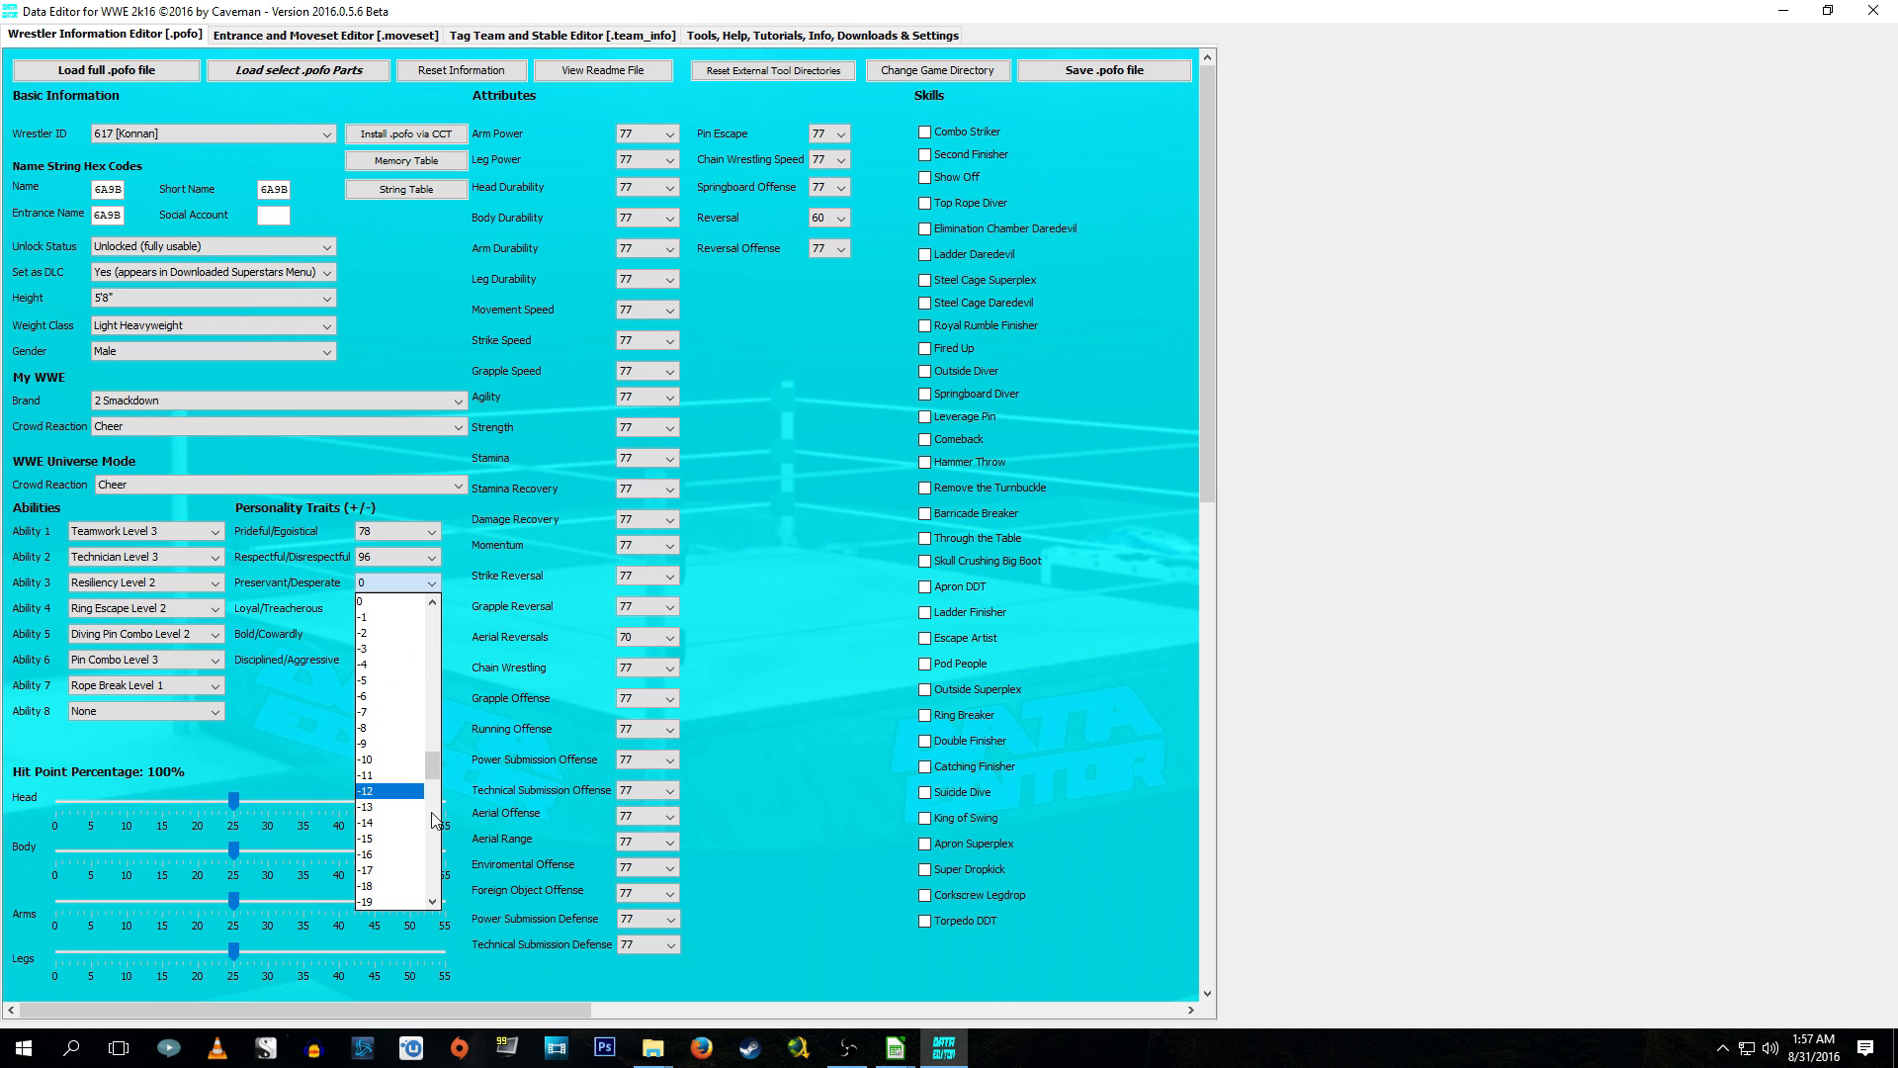
{"action": "left_click_drag", "start_coordinate": [430, 682], "coordinate": [431, 625]}
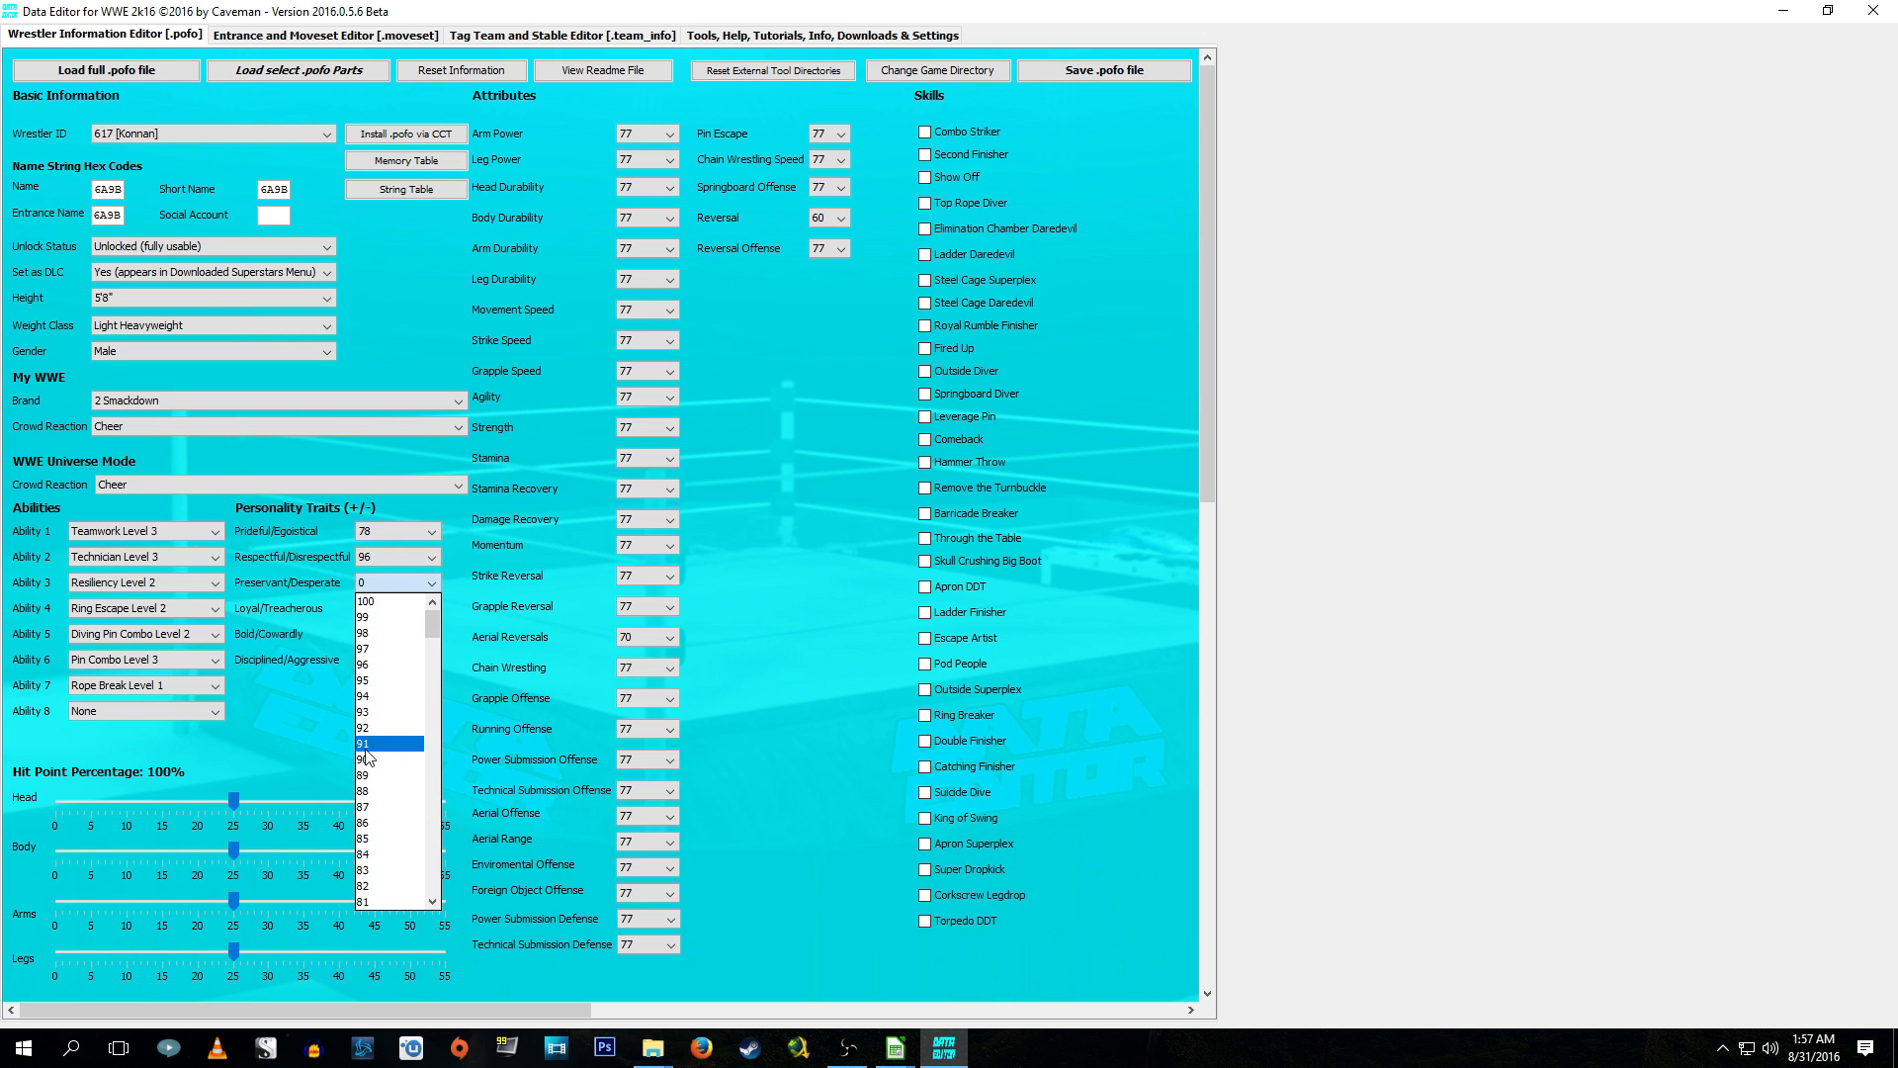
{"action": "left_click", "coordinate": [393, 823]}
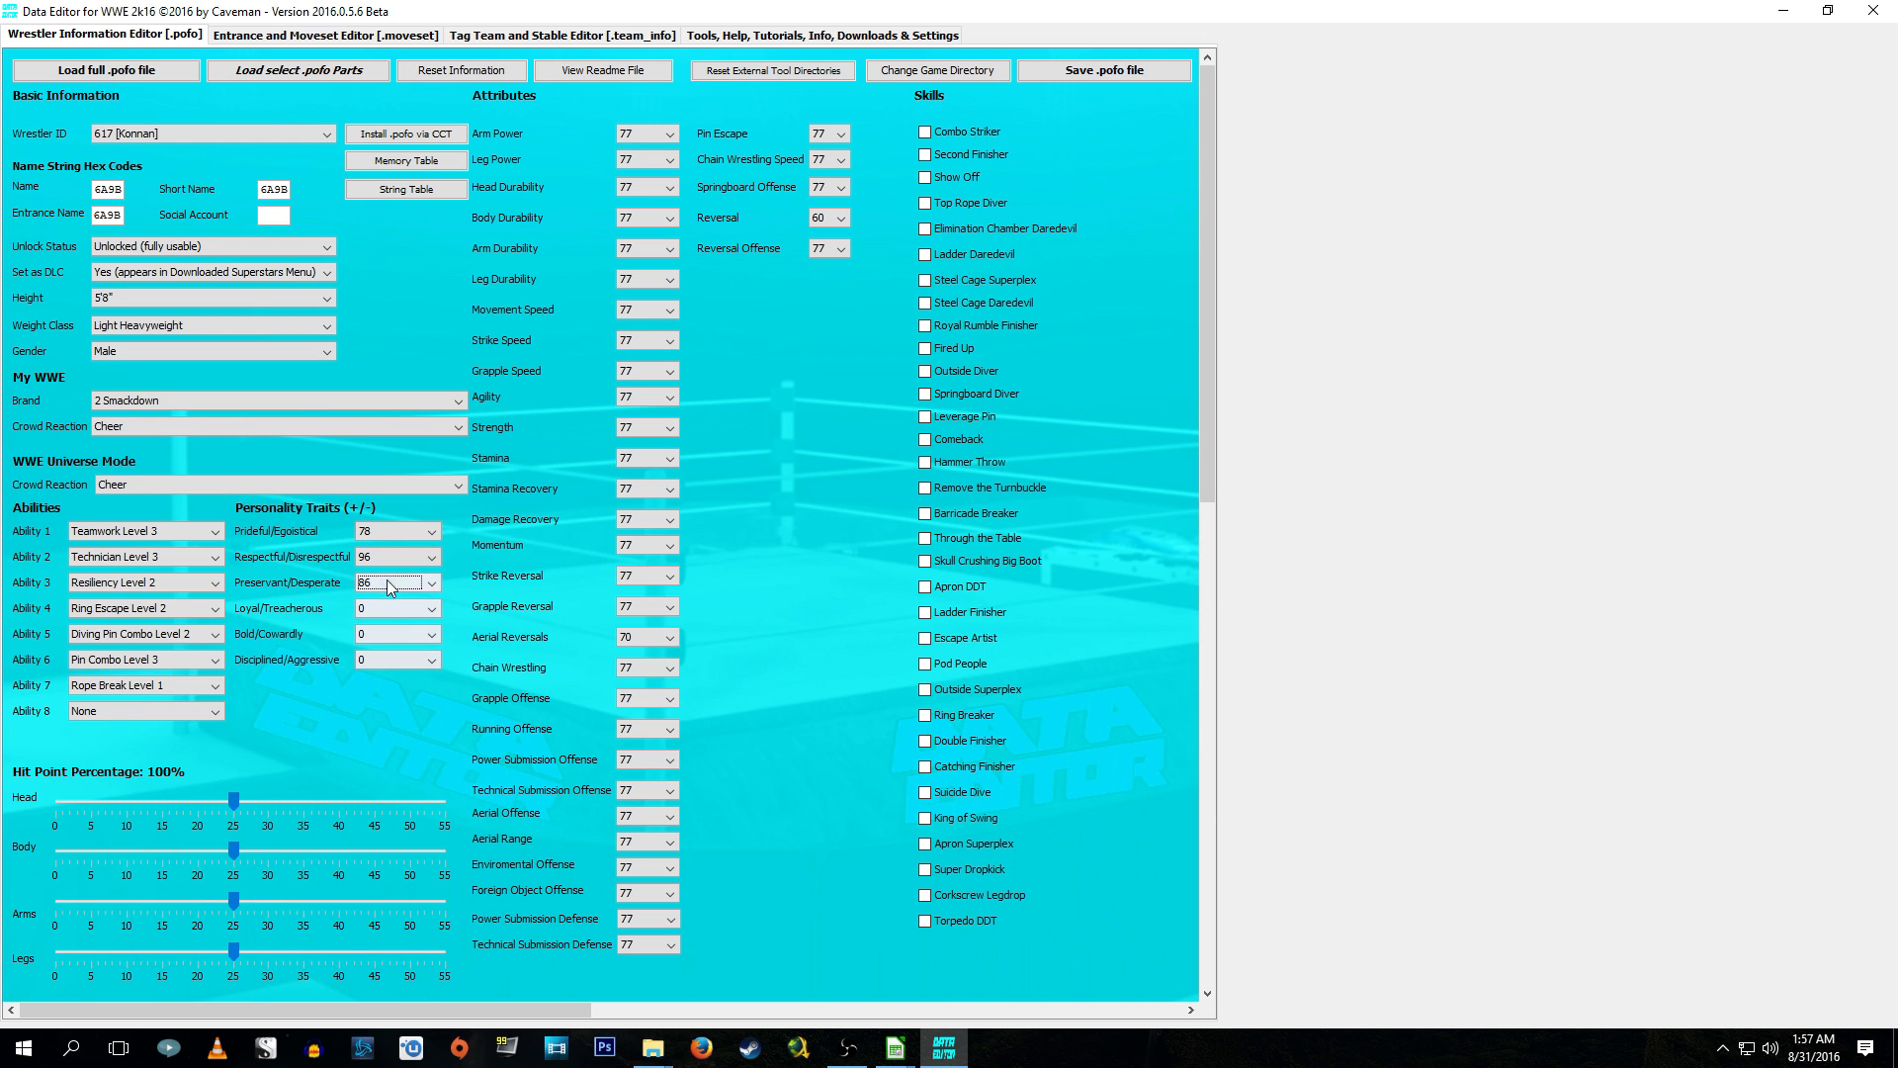
{"action": "left_click", "coordinate": [388, 608]}
{"action": "left_click_drag", "start_coordinate": [434, 797], "coordinate": [432, 657]}
{"action": "left_click", "coordinate": [374, 627]}
Set the Bold/Cowardly personality trait to 21 and Disciplined/Aggressive to 75.
{"action": "left_click", "coordinate": [391, 634]}
{"action": "left_click_drag", "start_coordinate": [432, 816], "coordinate": [432, 779]}
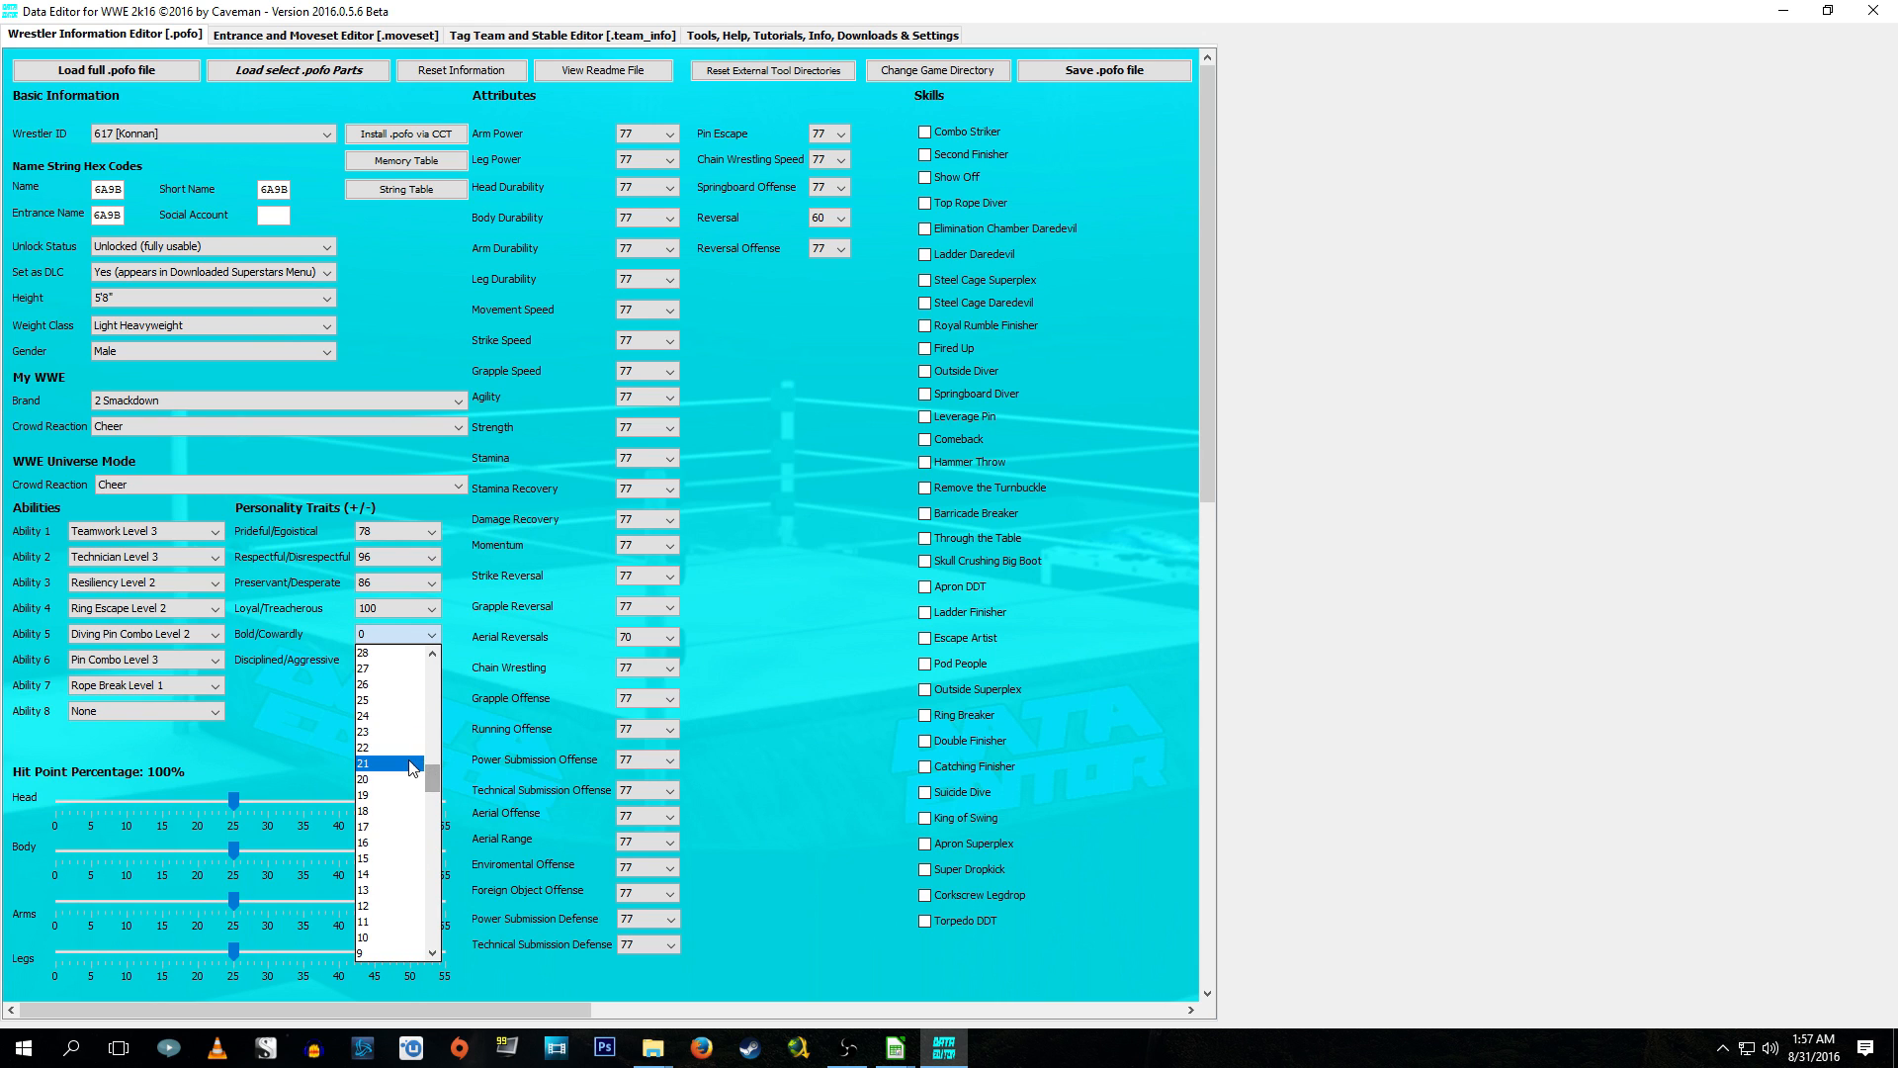
{"action": "left_click", "coordinate": [407, 759]}
{"action": "left_click", "coordinate": [385, 659]}
{"action": "left_click_drag", "start_coordinate": [432, 843], "coordinate": [432, 739]}
{"action": "left_click", "coordinate": [378, 681]}
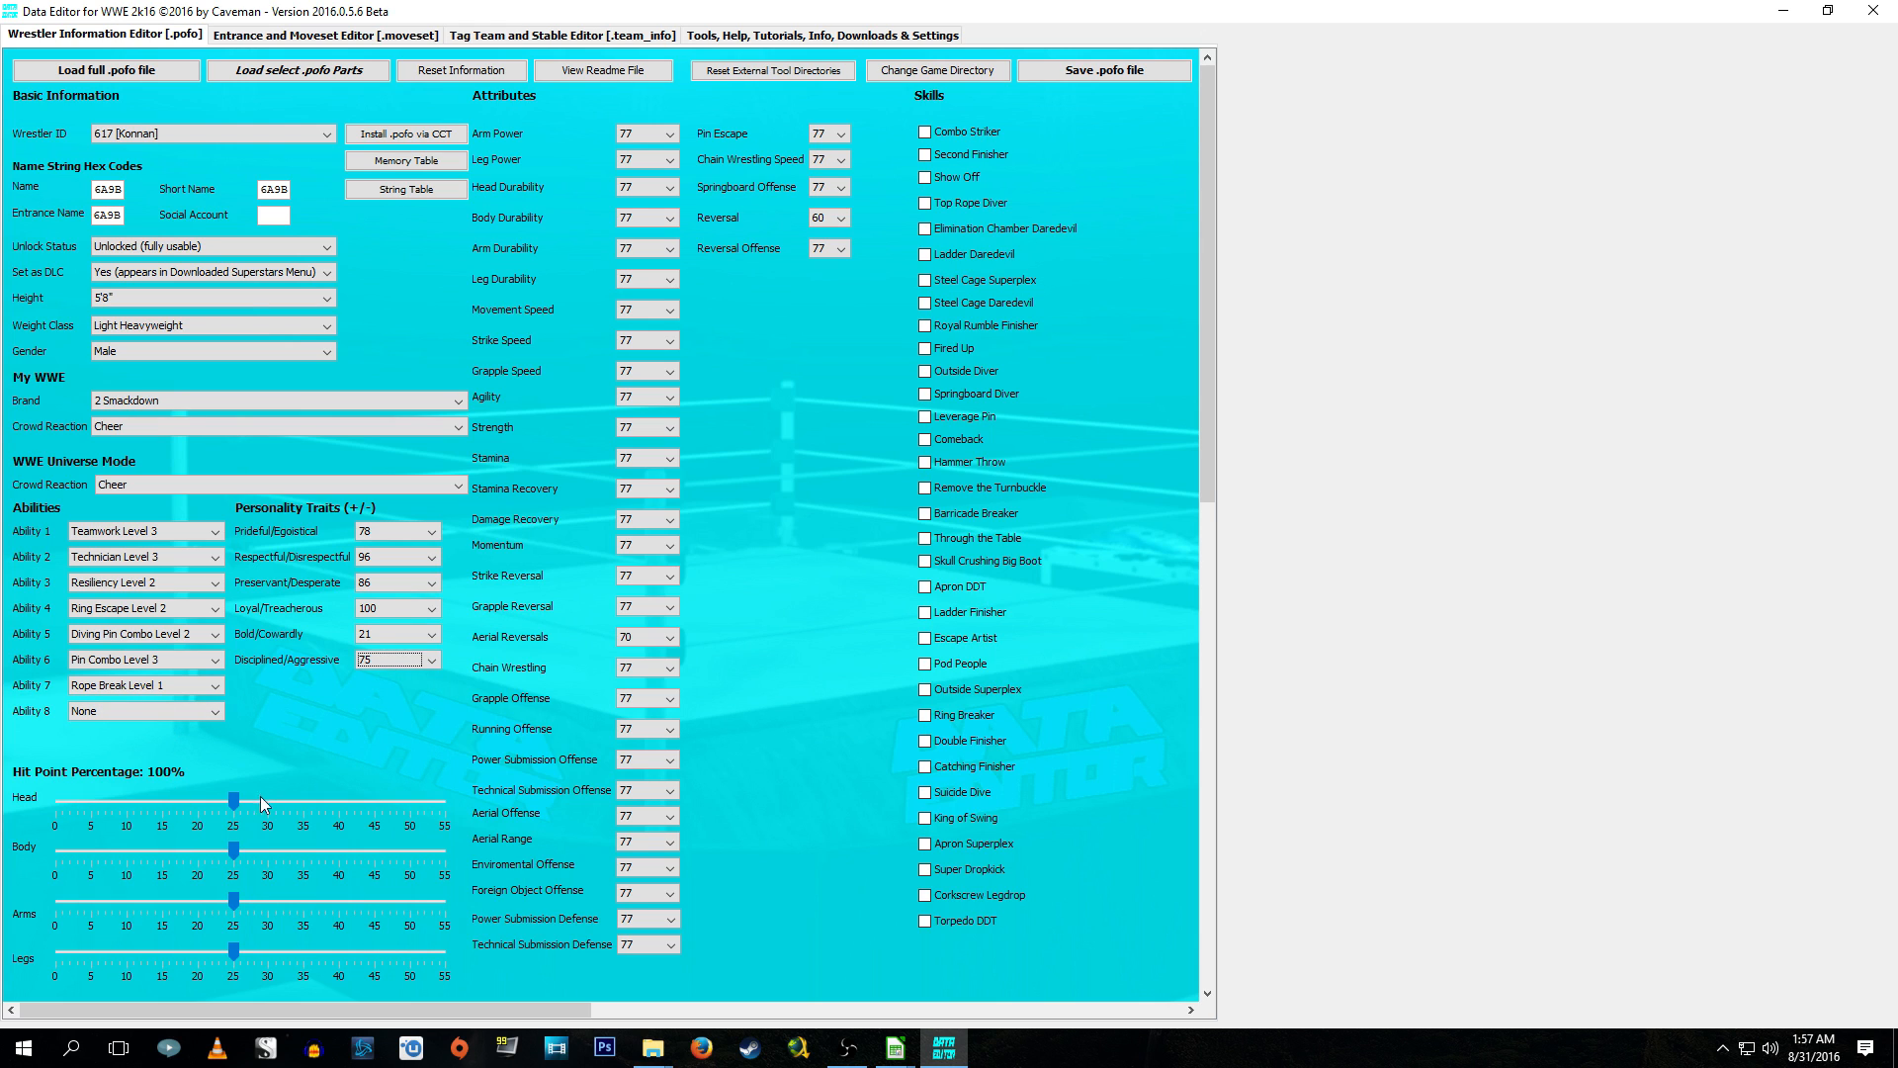
{"action": "left_click", "coordinate": [637, 133]}
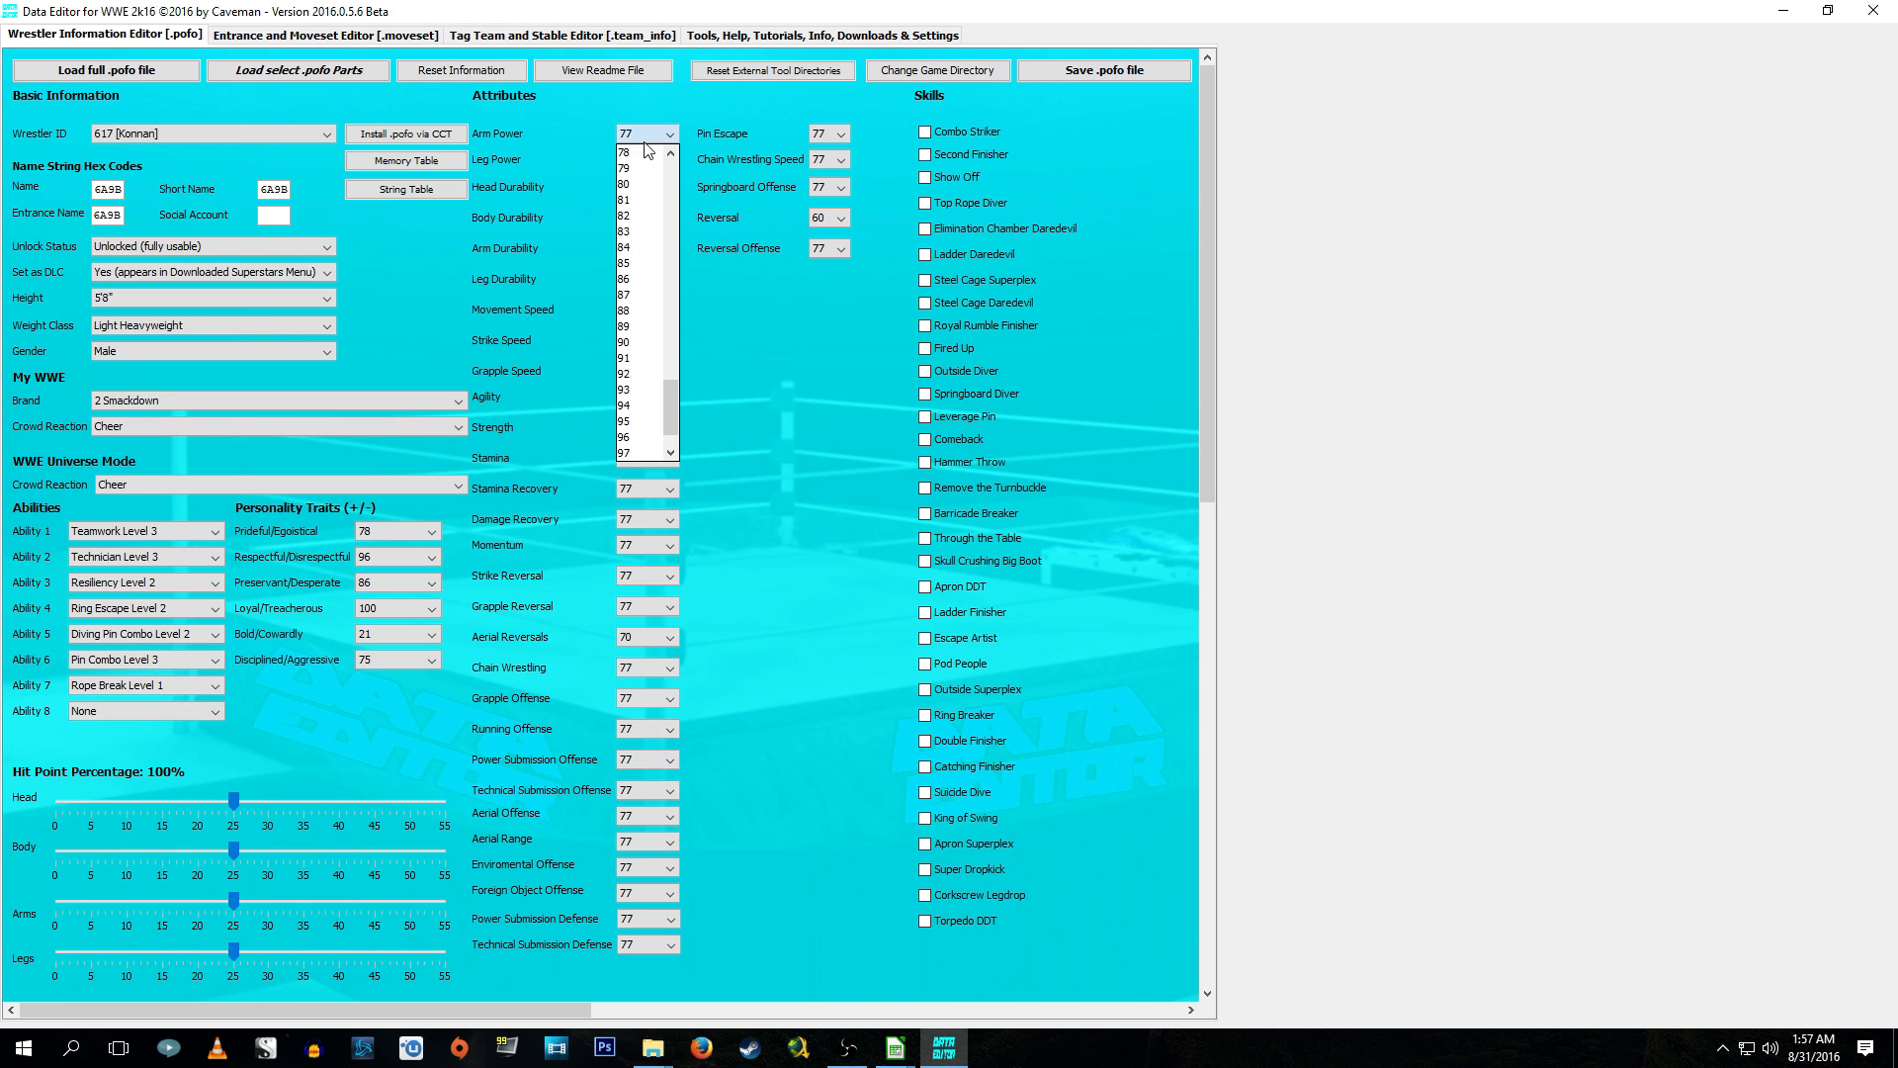
{"action": "left_click", "coordinate": [785, 500]}
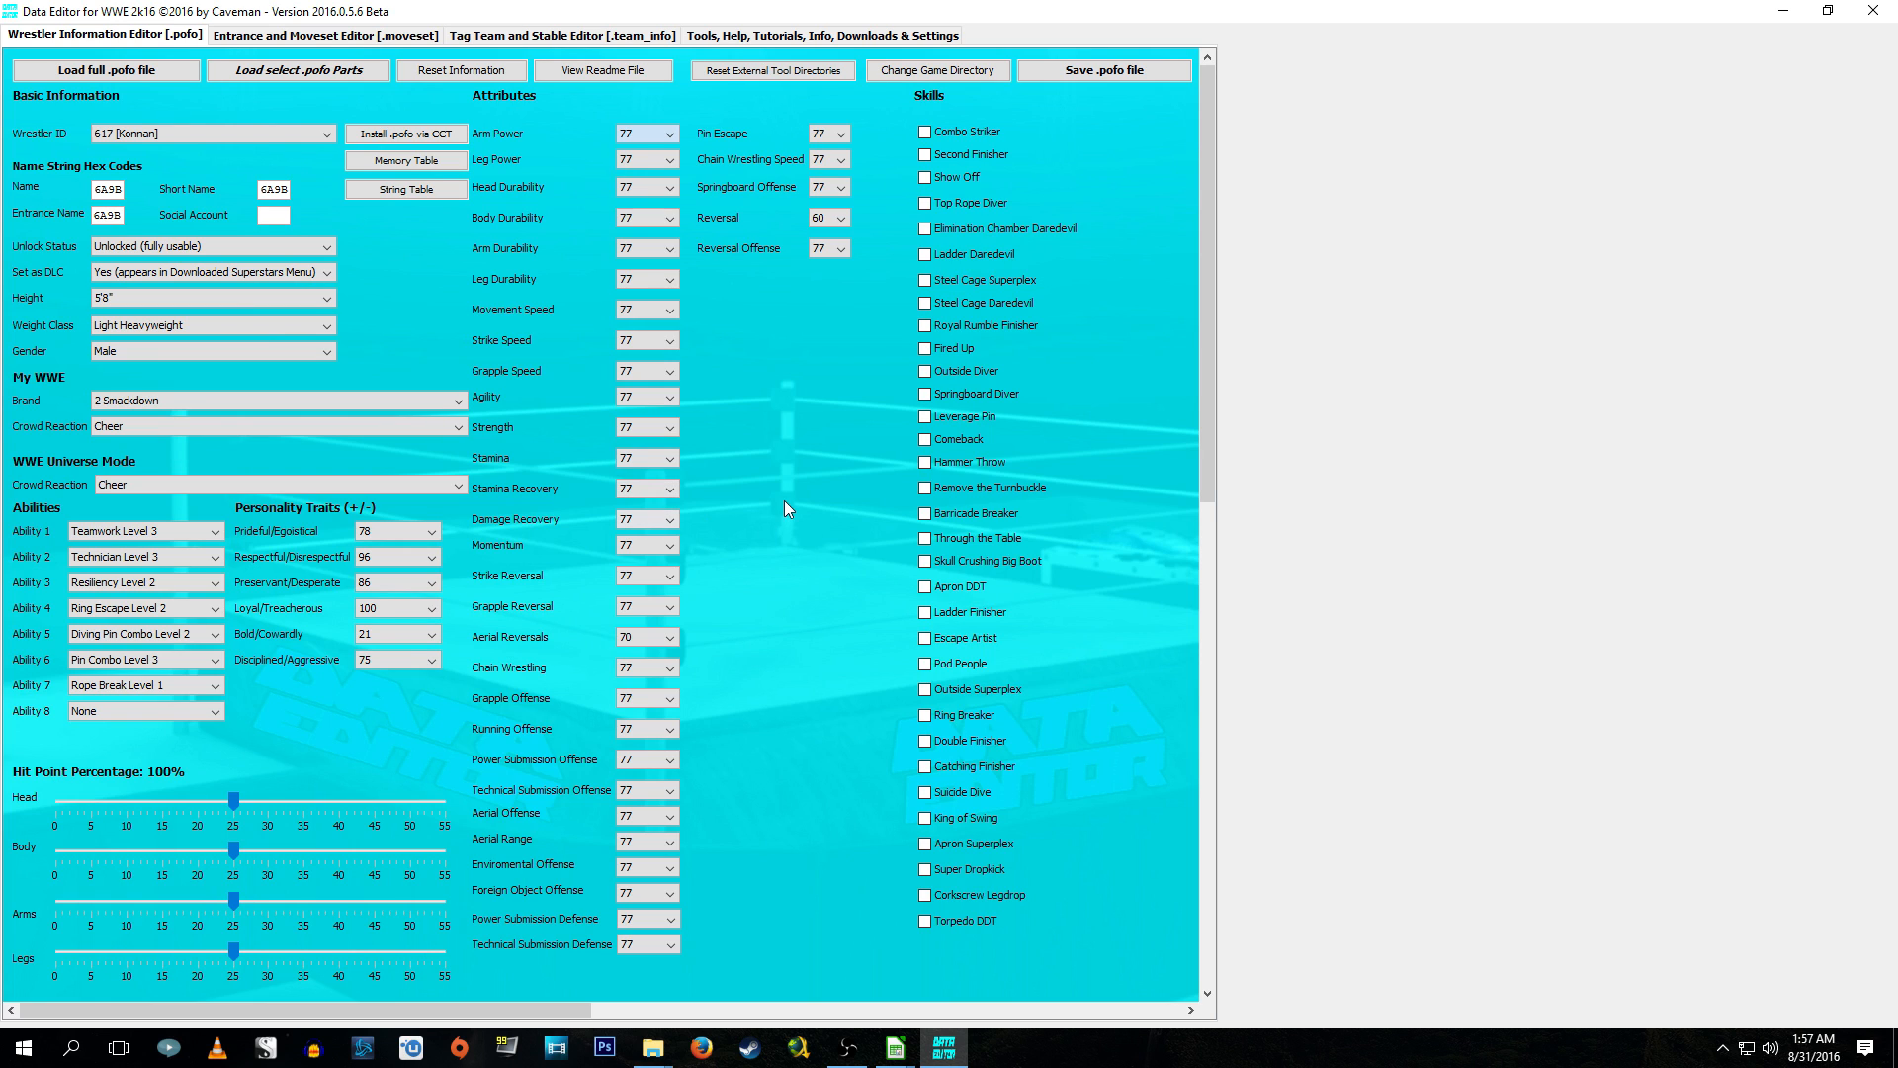
{"action": "left_click", "coordinate": [648, 218]}
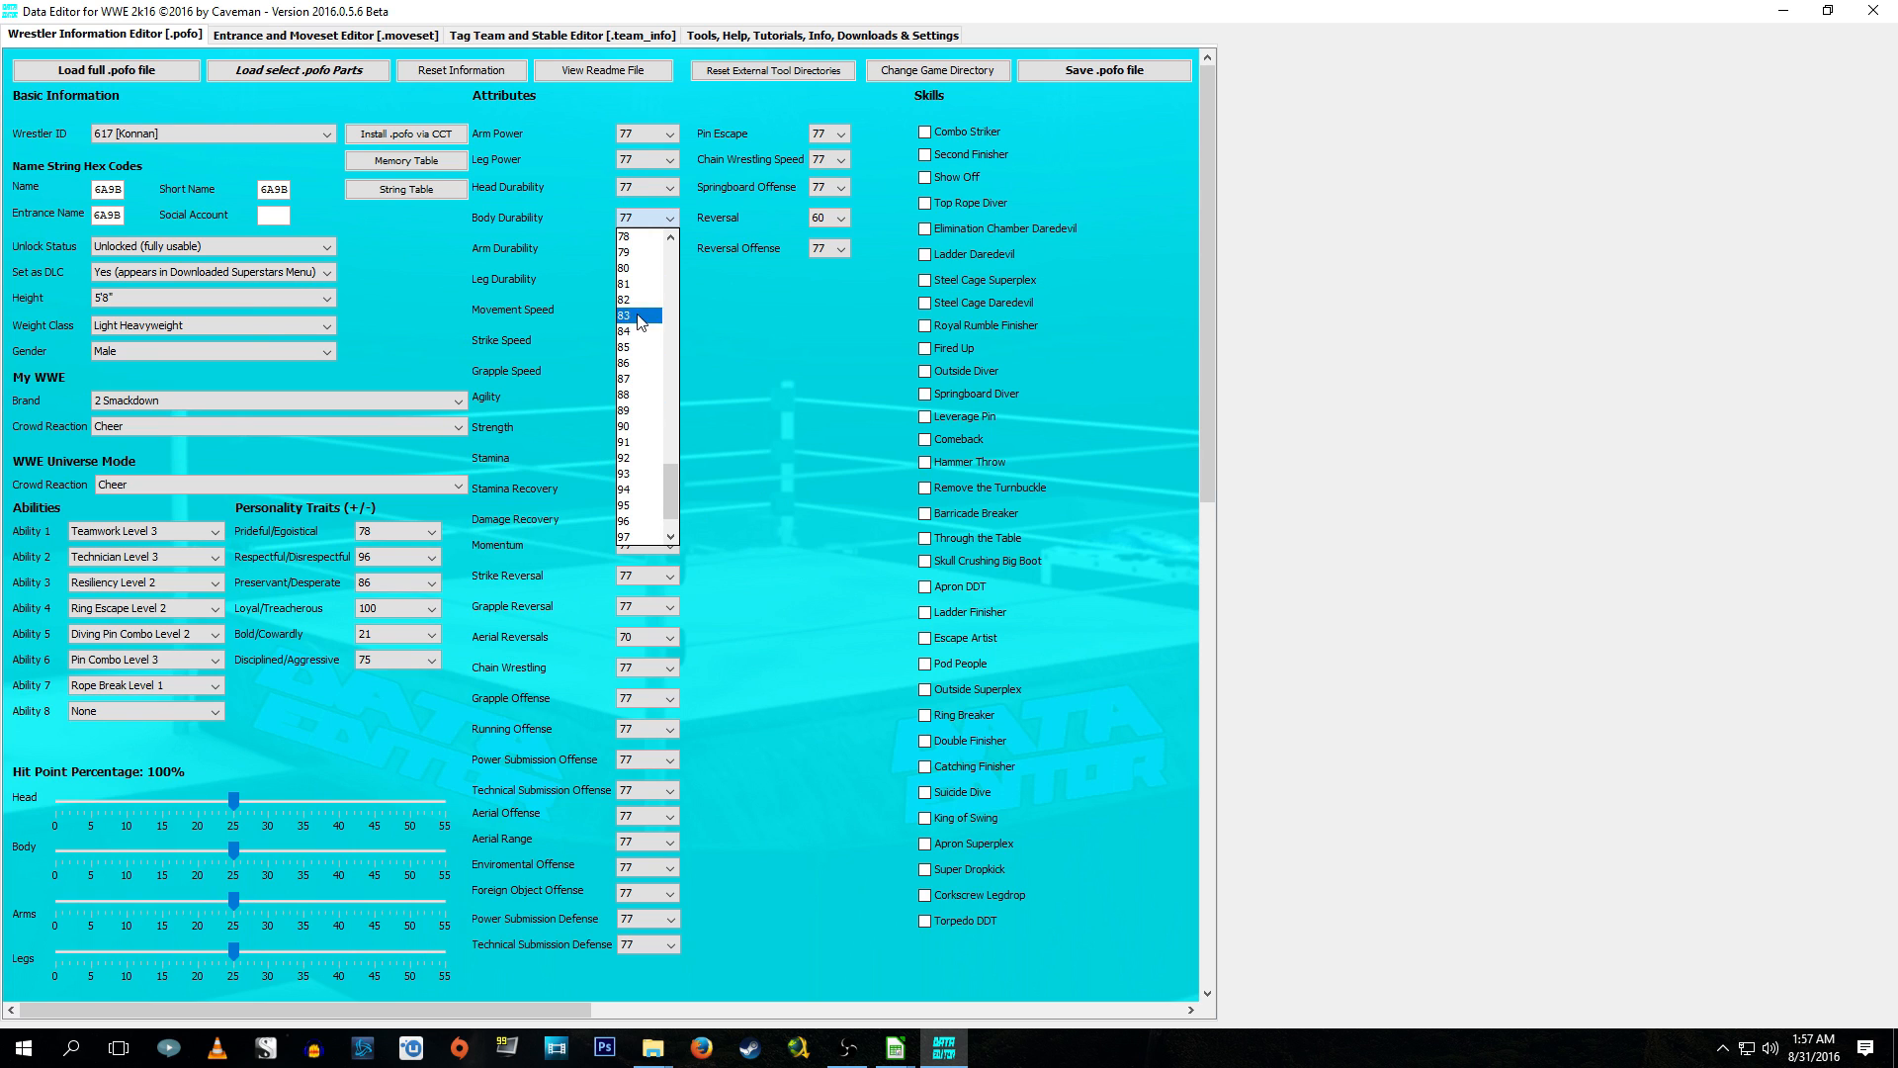
{"action": "left_click", "coordinate": [796, 583]}
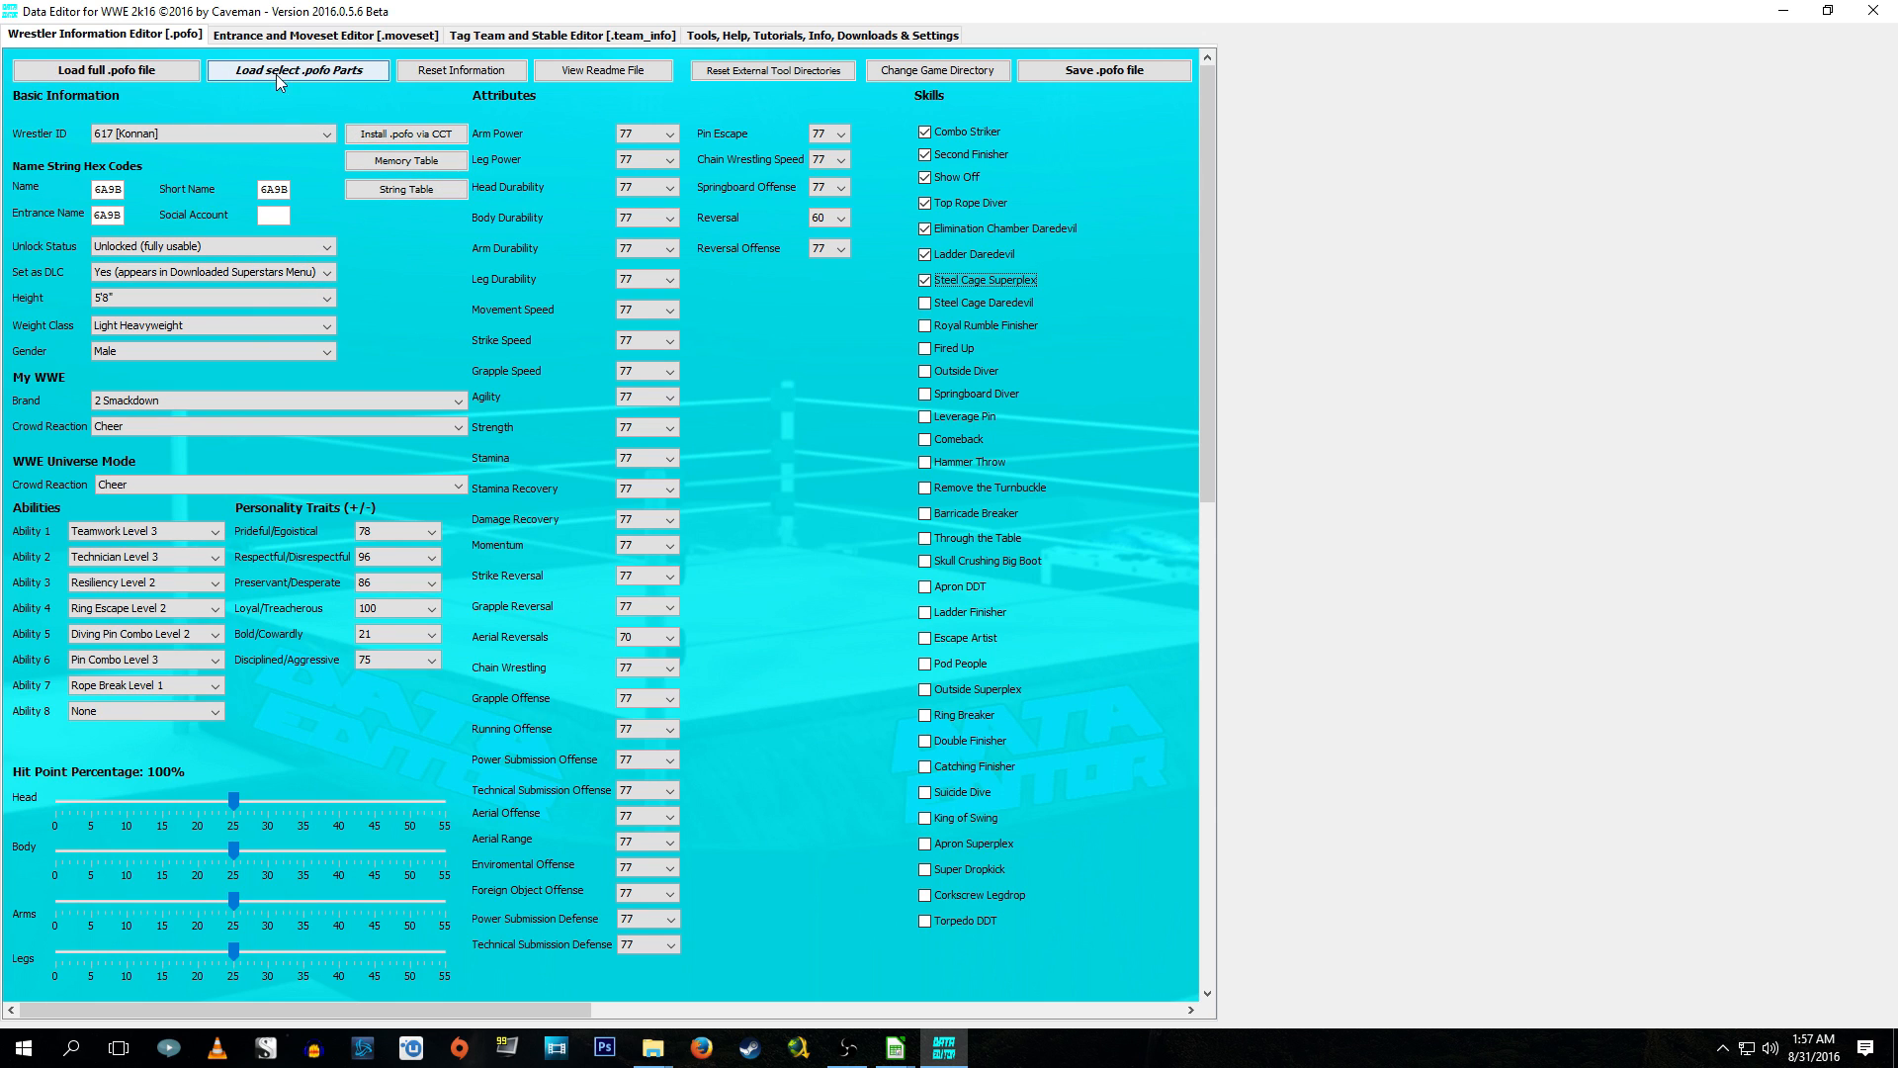
Save the edited .pofo file for slot 617, then switch to File Explorer and open Data Editor 2k16's Pofo Files folder.
{"action": "left_click", "coordinate": [1139, 75]}
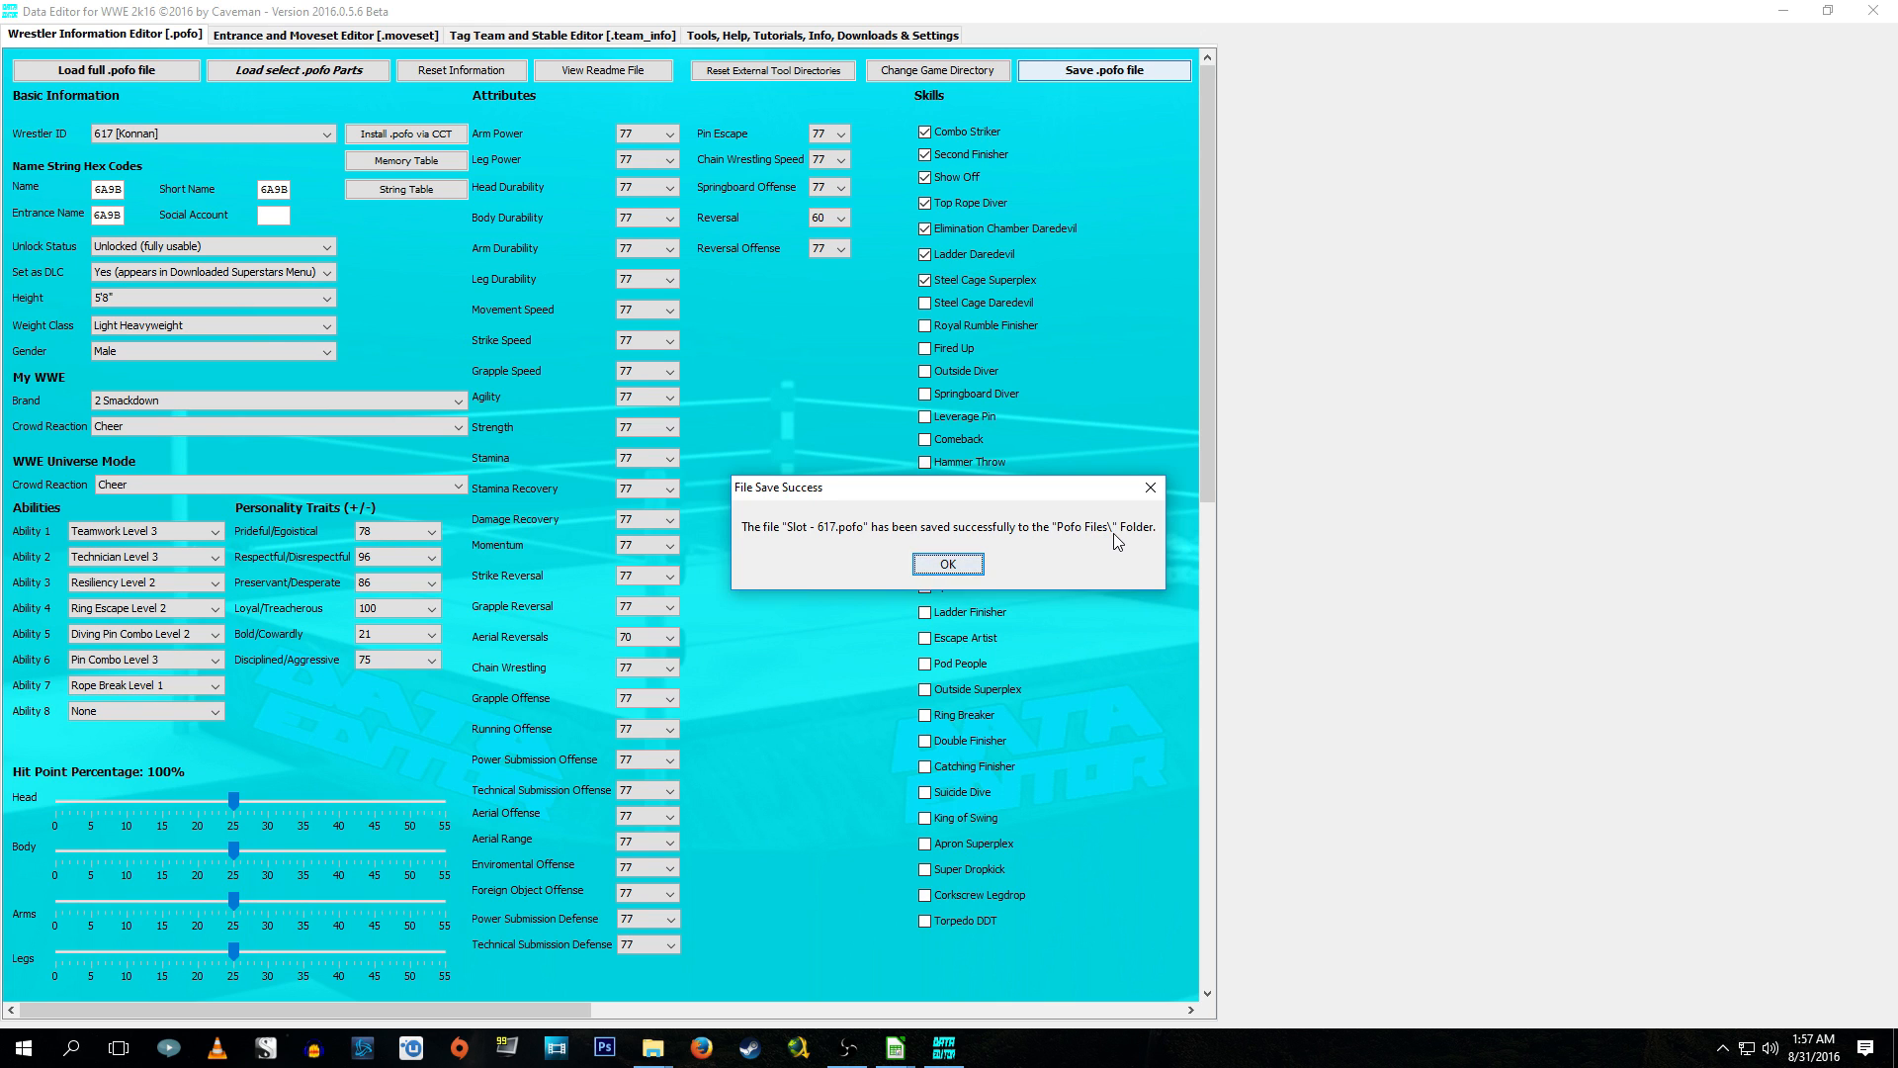
{"action": "left_click", "coordinate": [946, 564]}
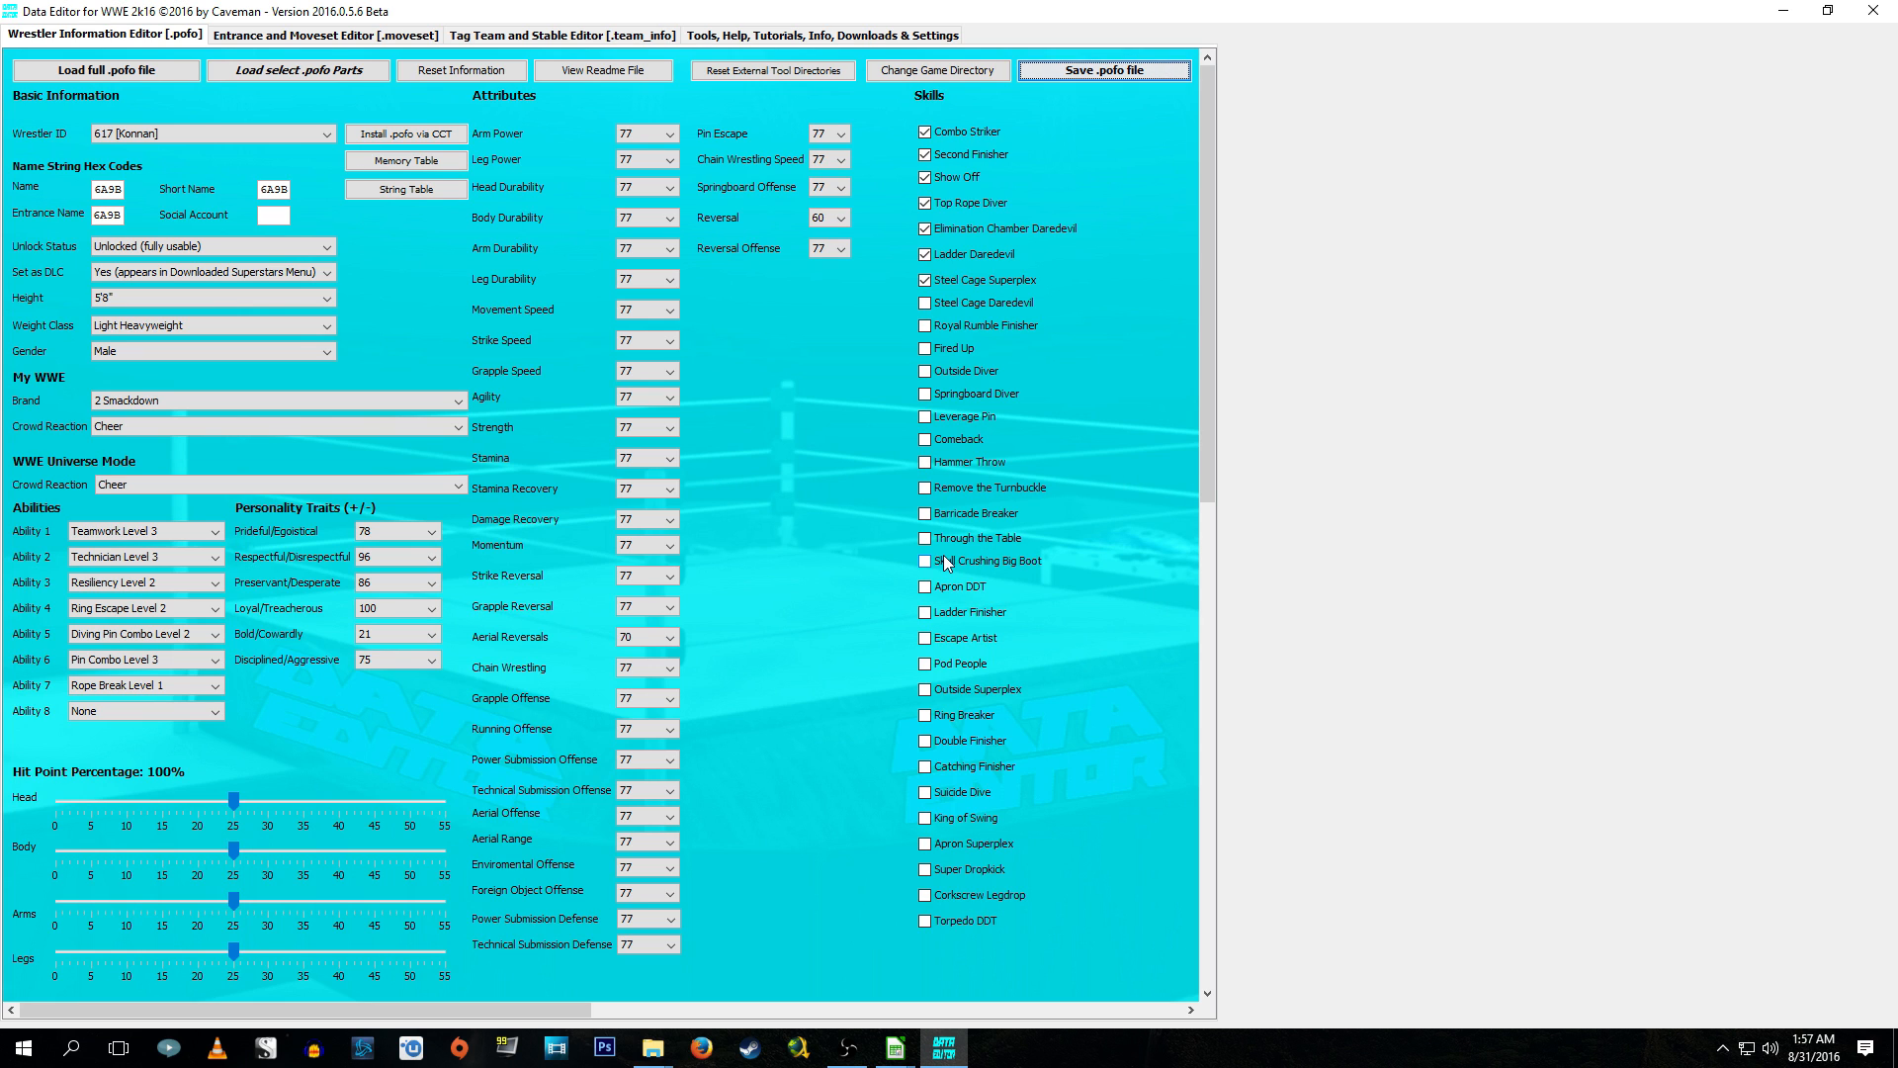
{"action": "mouse_move", "coordinate": [653, 1046]}
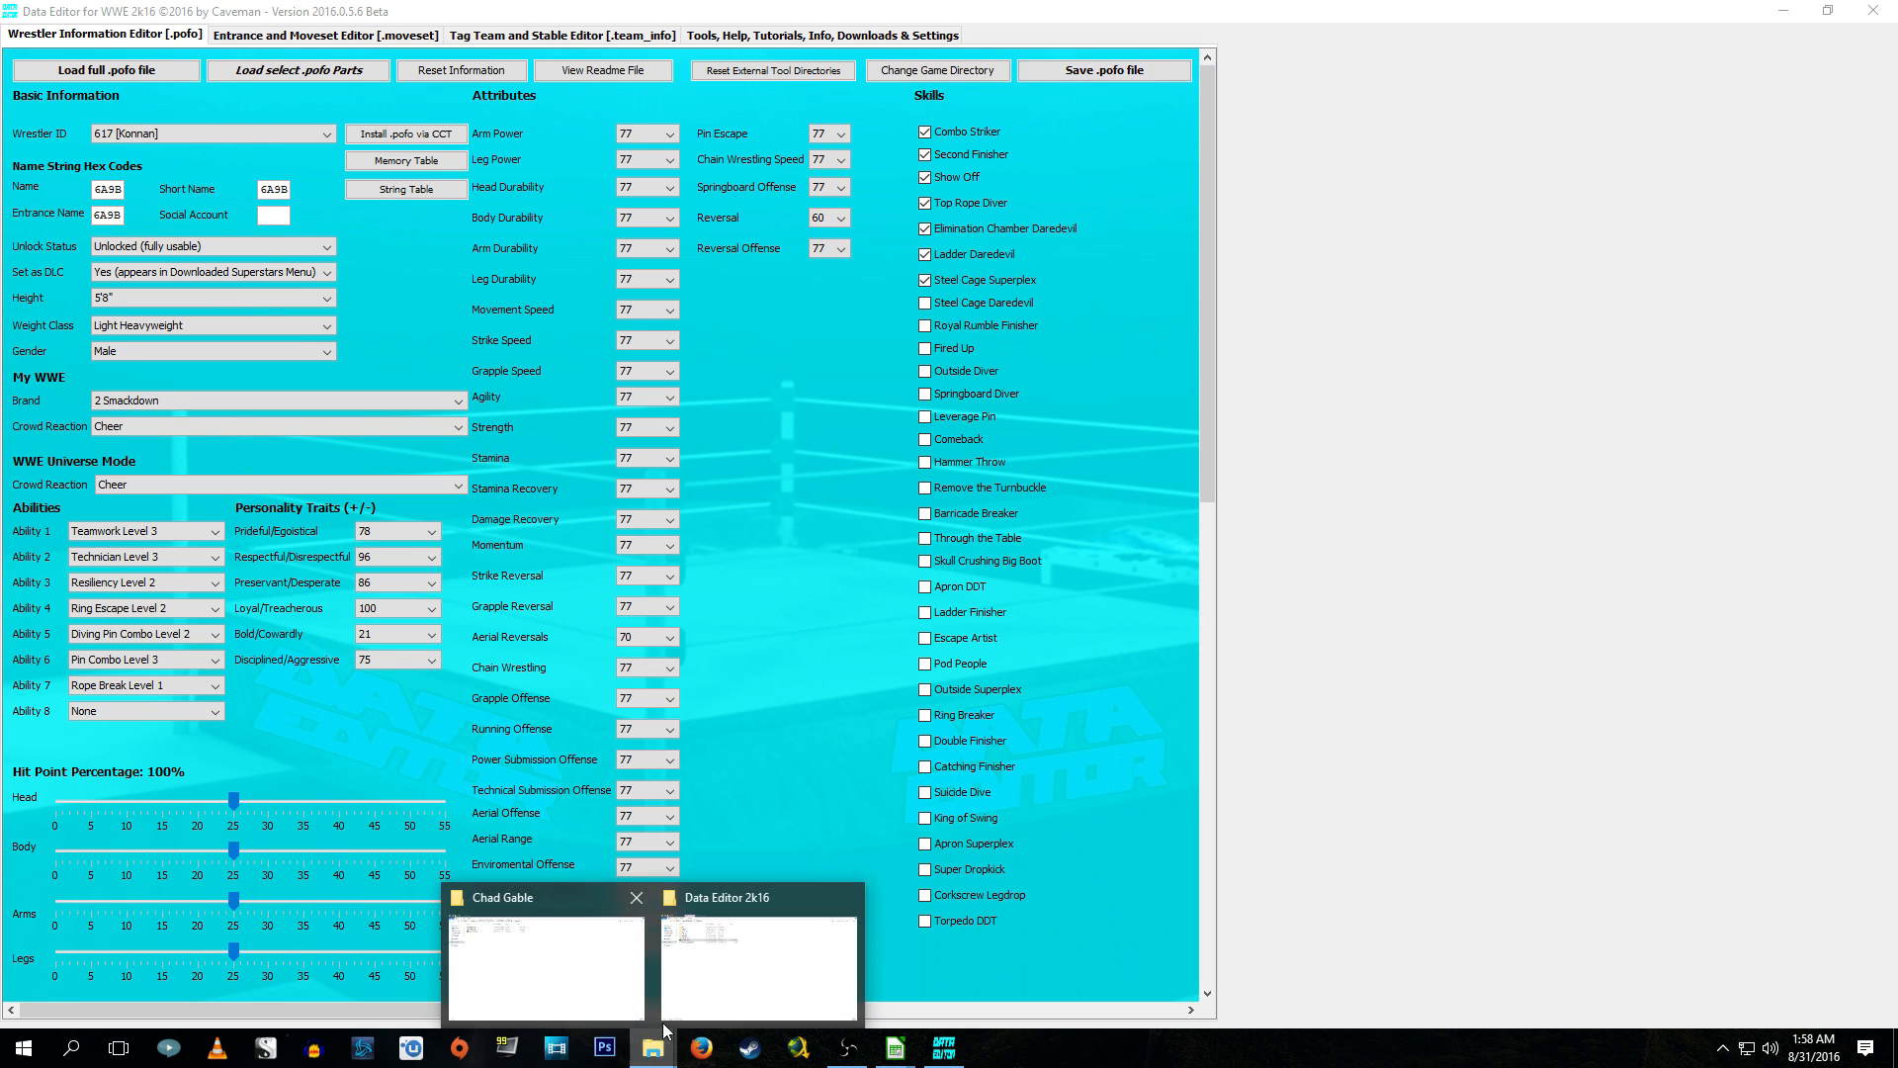
{"action": "left_click", "coordinate": [699, 962]}
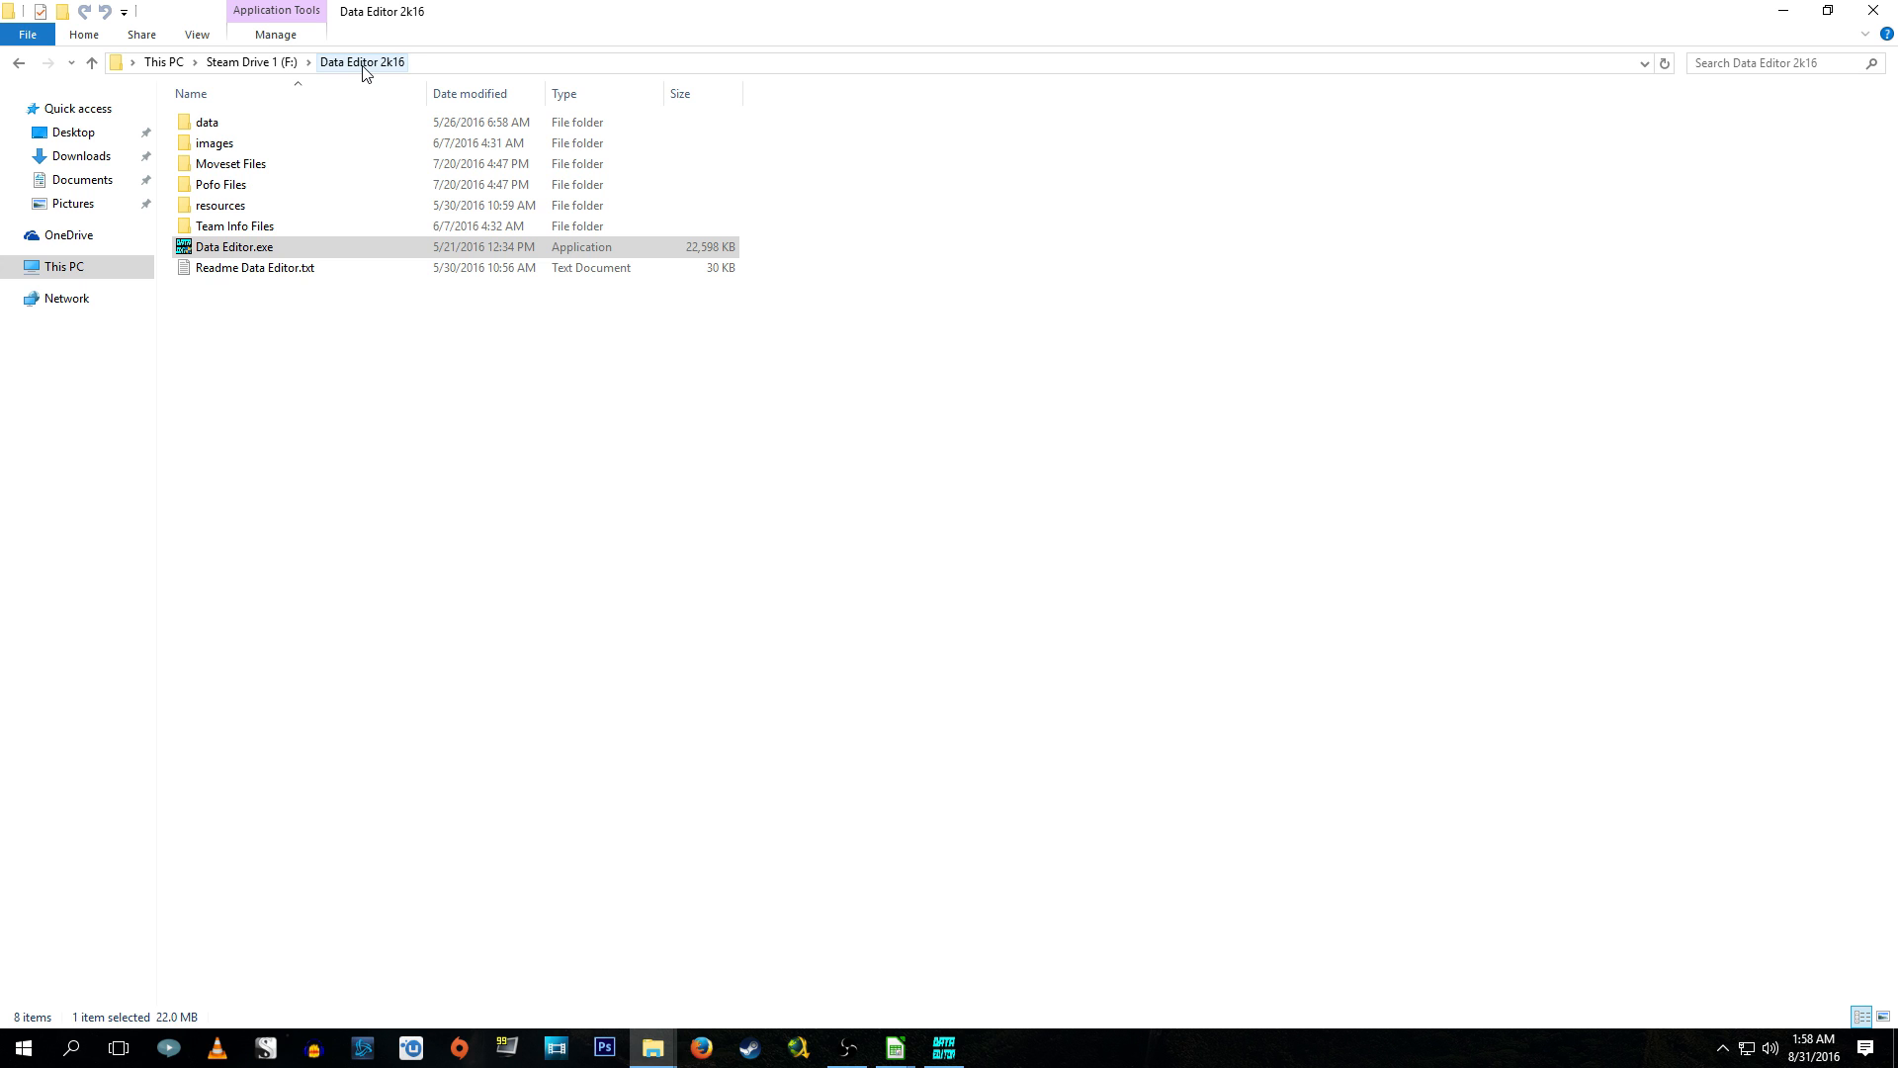
{"action": "double_click", "coordinate": [225, 186]}
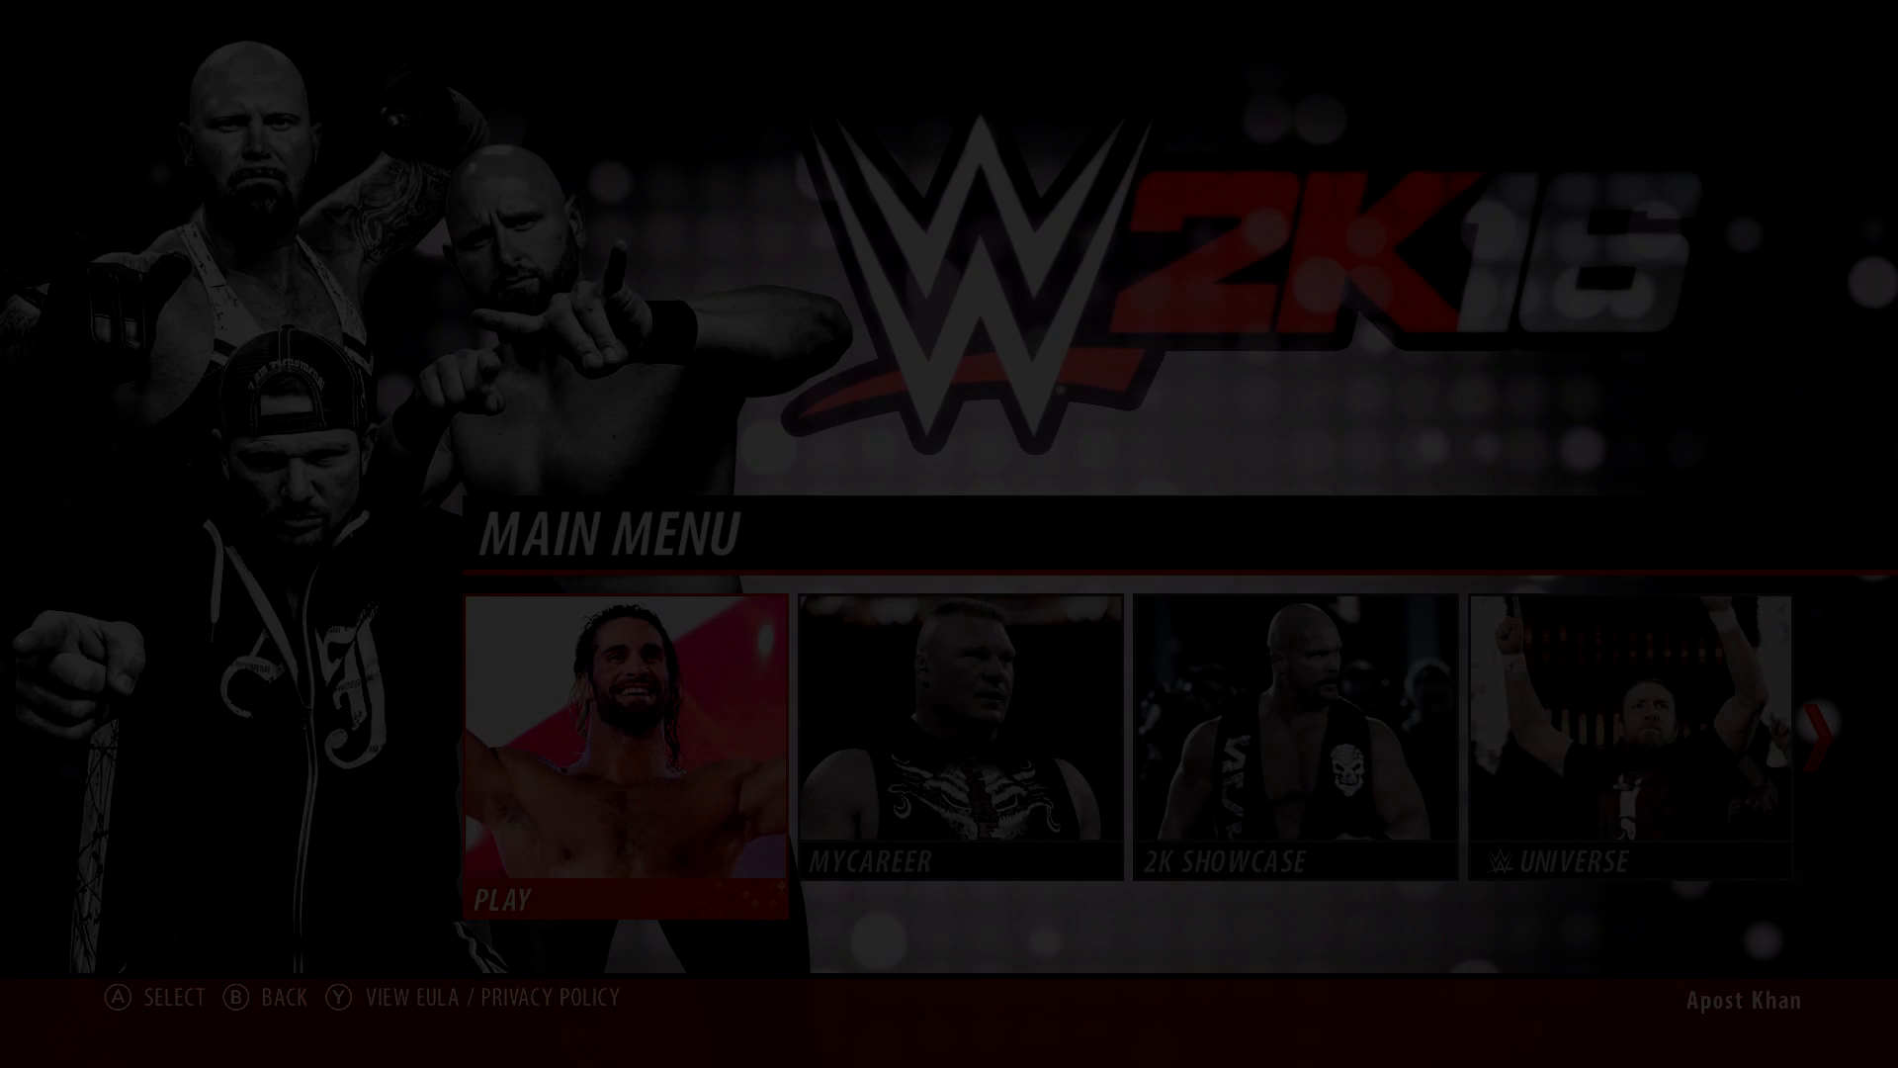
In WWE 2K16, set up a normal One on One match and open the downloaded superstars roster for the first competitor.
{"action": "key", "text": "Return"}
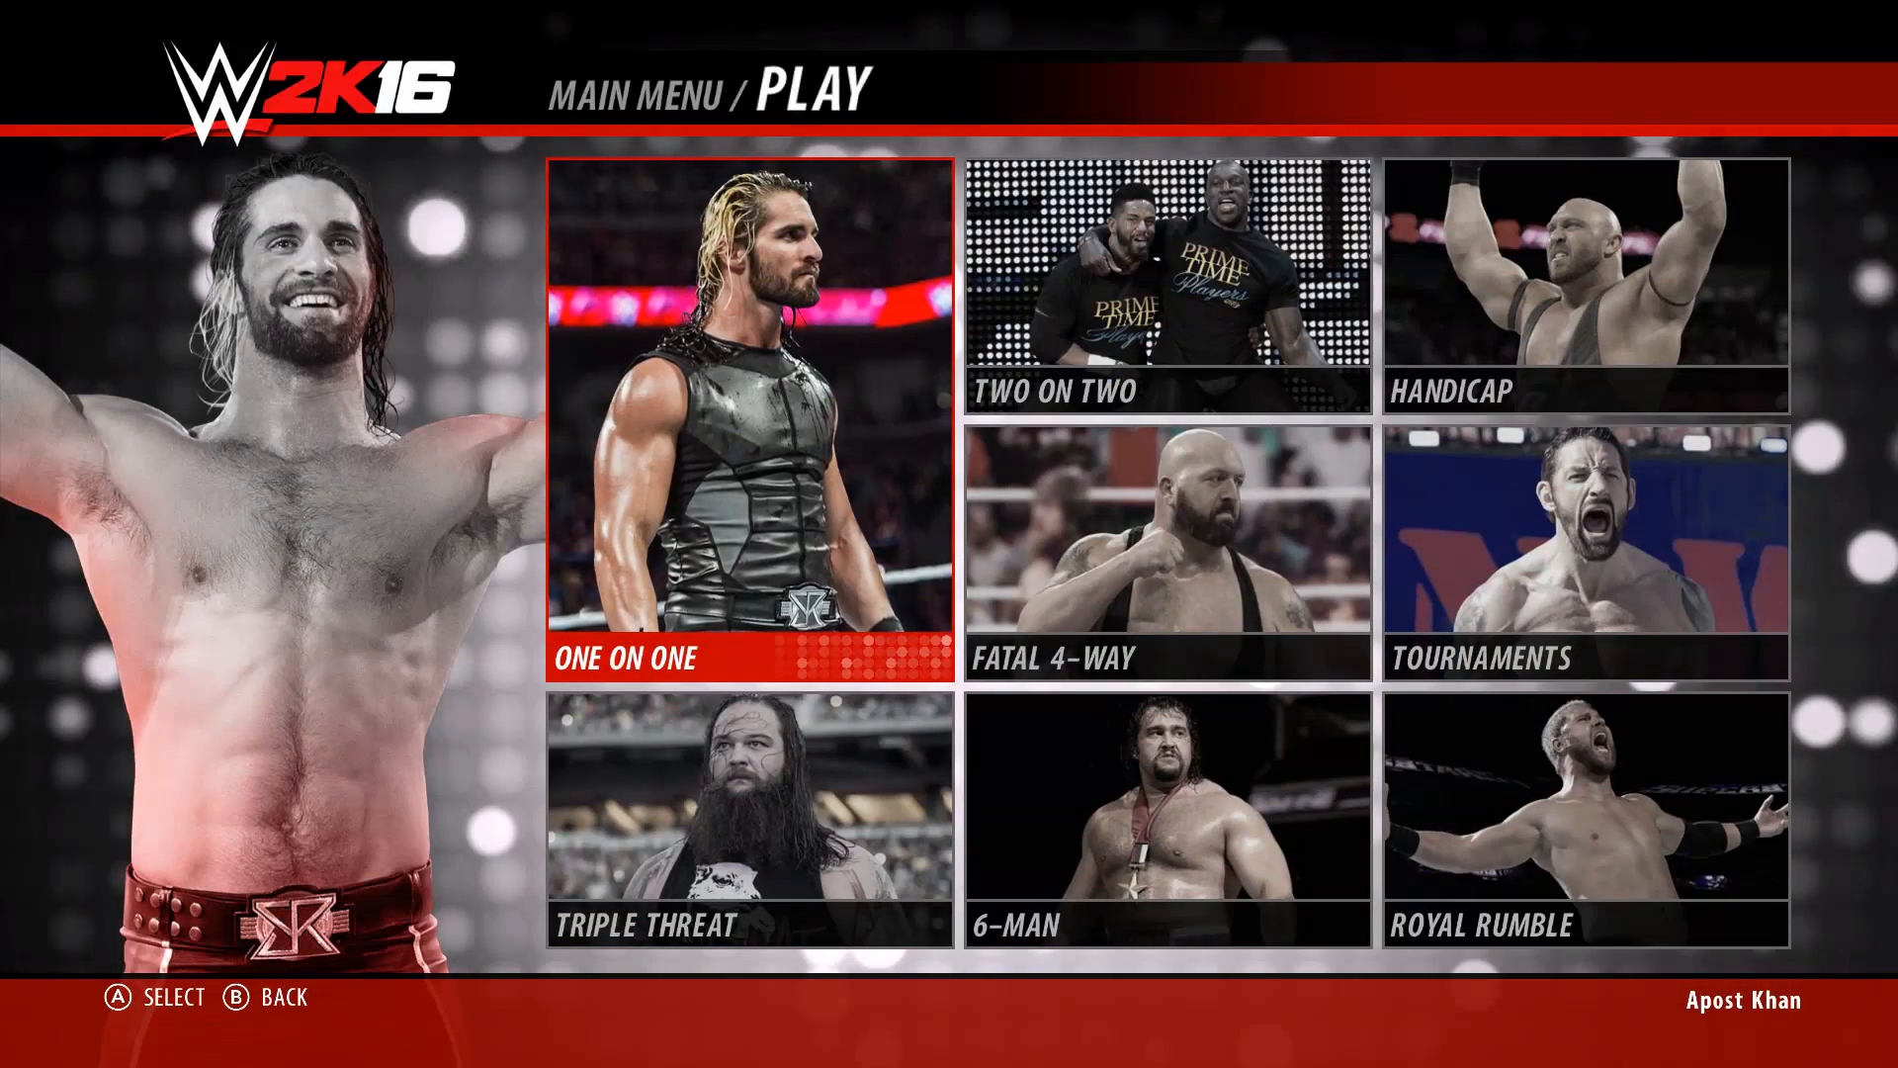
{"action": "key", "text": "Return"}
{"action": "key", "text": "Return"}
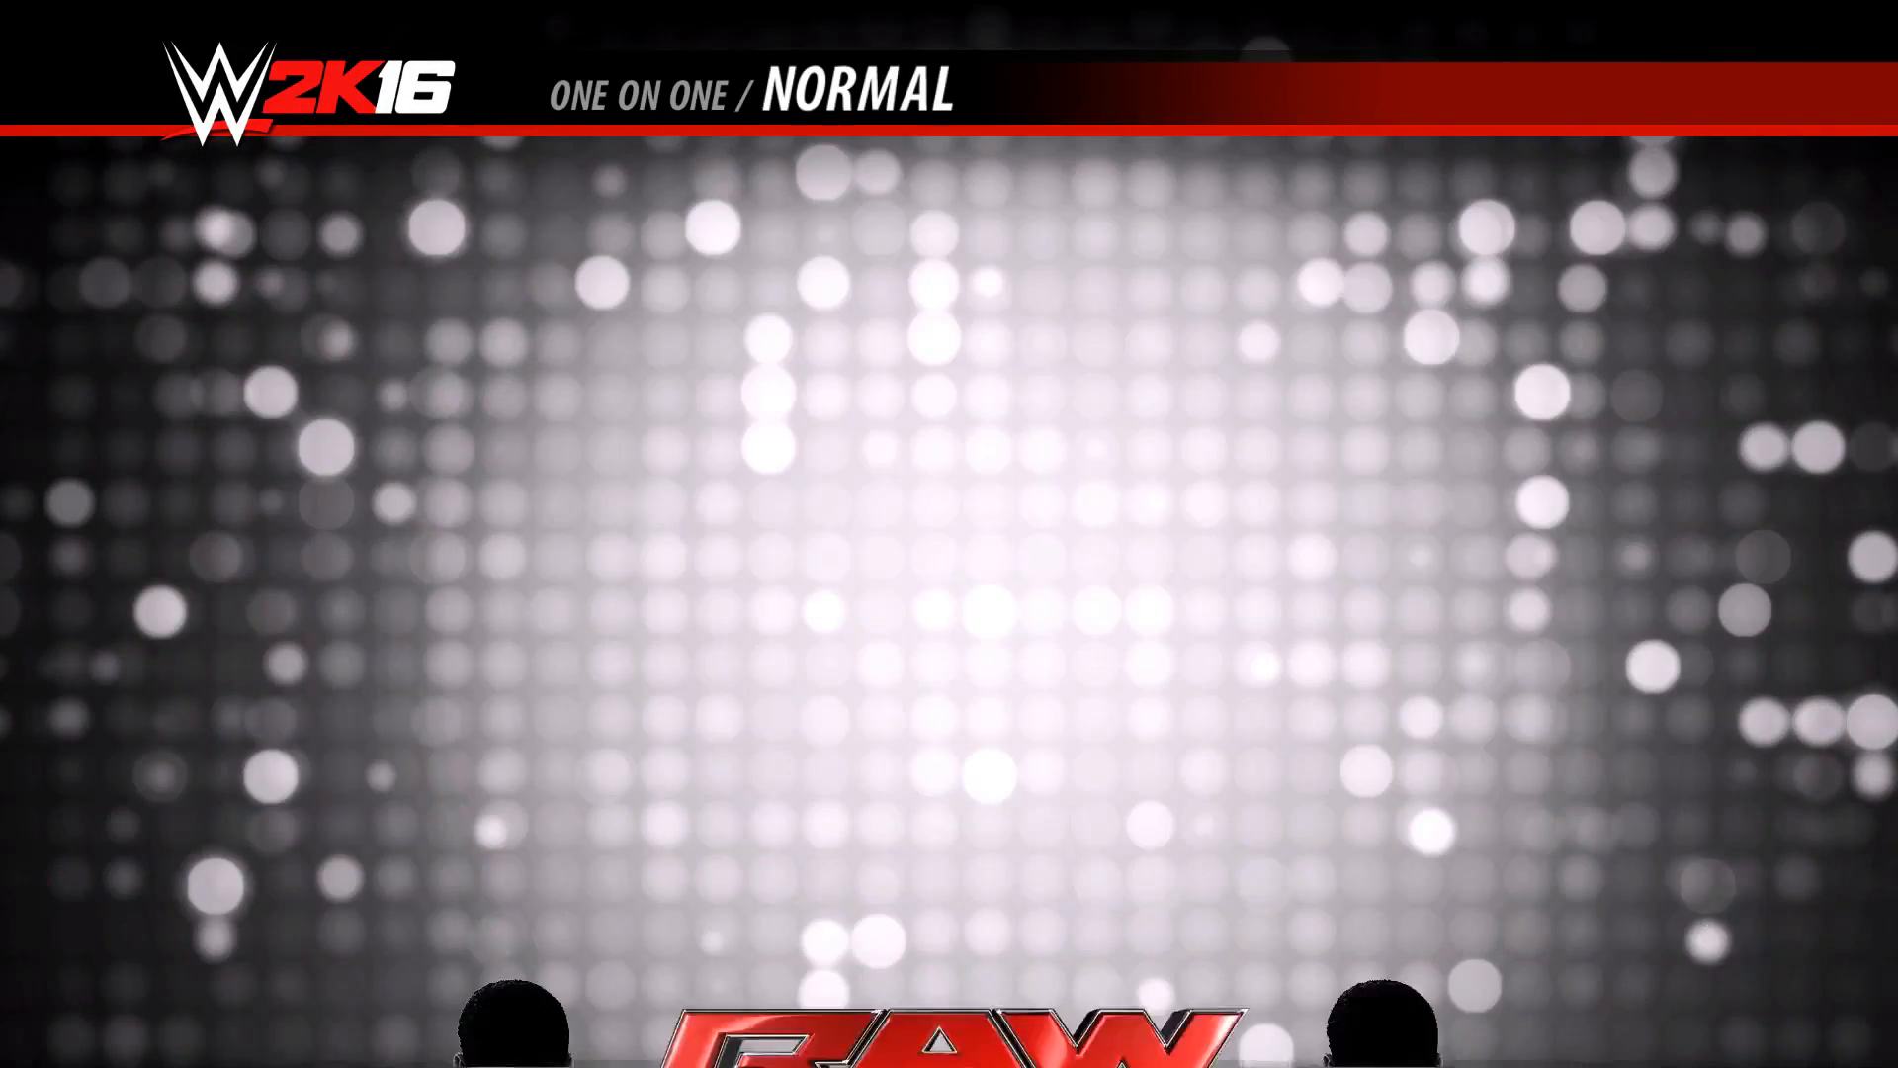
{"action": "key", "text": "Down"}
{"action": "key", "text": "Down"}
{"action": "key", "text": "Return"}
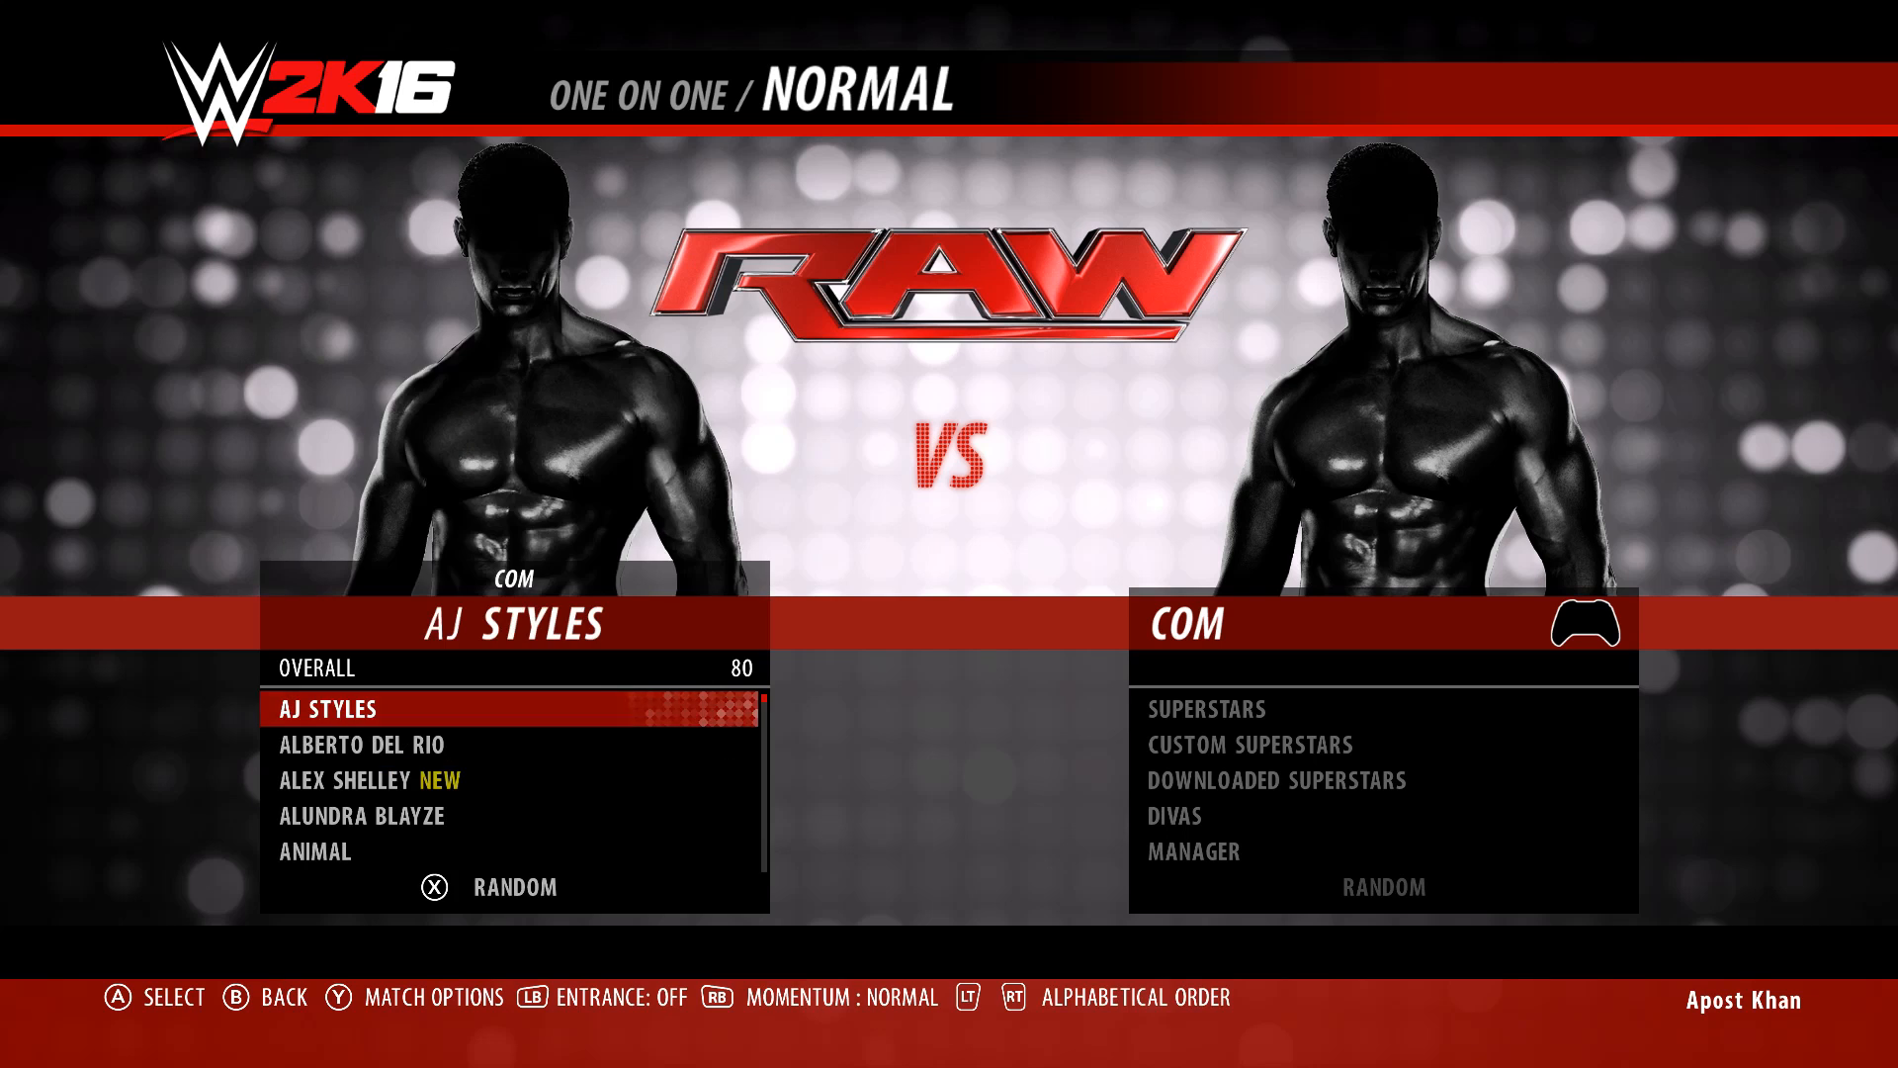
Choose Chad Gable from the roster as the first competitor and decline adding a manager.
{"action": "key", "text": "Down"}
{"action": "key", "text": "Down"}
{"action": "key", "text": "Down"}
{"action": "key", "text": "Down"}
{"action": "key", "text": "Down"}
{"action": "key", "text": "Down"}
{"action": "key", "text": "Down"}
{"action": "key", "text": "Down"}
{"action": "key", "text": "Down"}
{"action": "key", "text": "Down"}
{"action": "key", "text": "Down"}
{"action": "key", "text": "Down"}
{"action": "key", "text": "Down"}
{"action": "key", "text": "Down"}
{"action": "key", "text": "Down"}
{"action": "key", "text": "Down"}
{"action": "key", "text": "Down"}
{"action": "key", "text": "Down"}
{"action": "key", "text": "Down"}
{"action": "key", "text": "Down"}
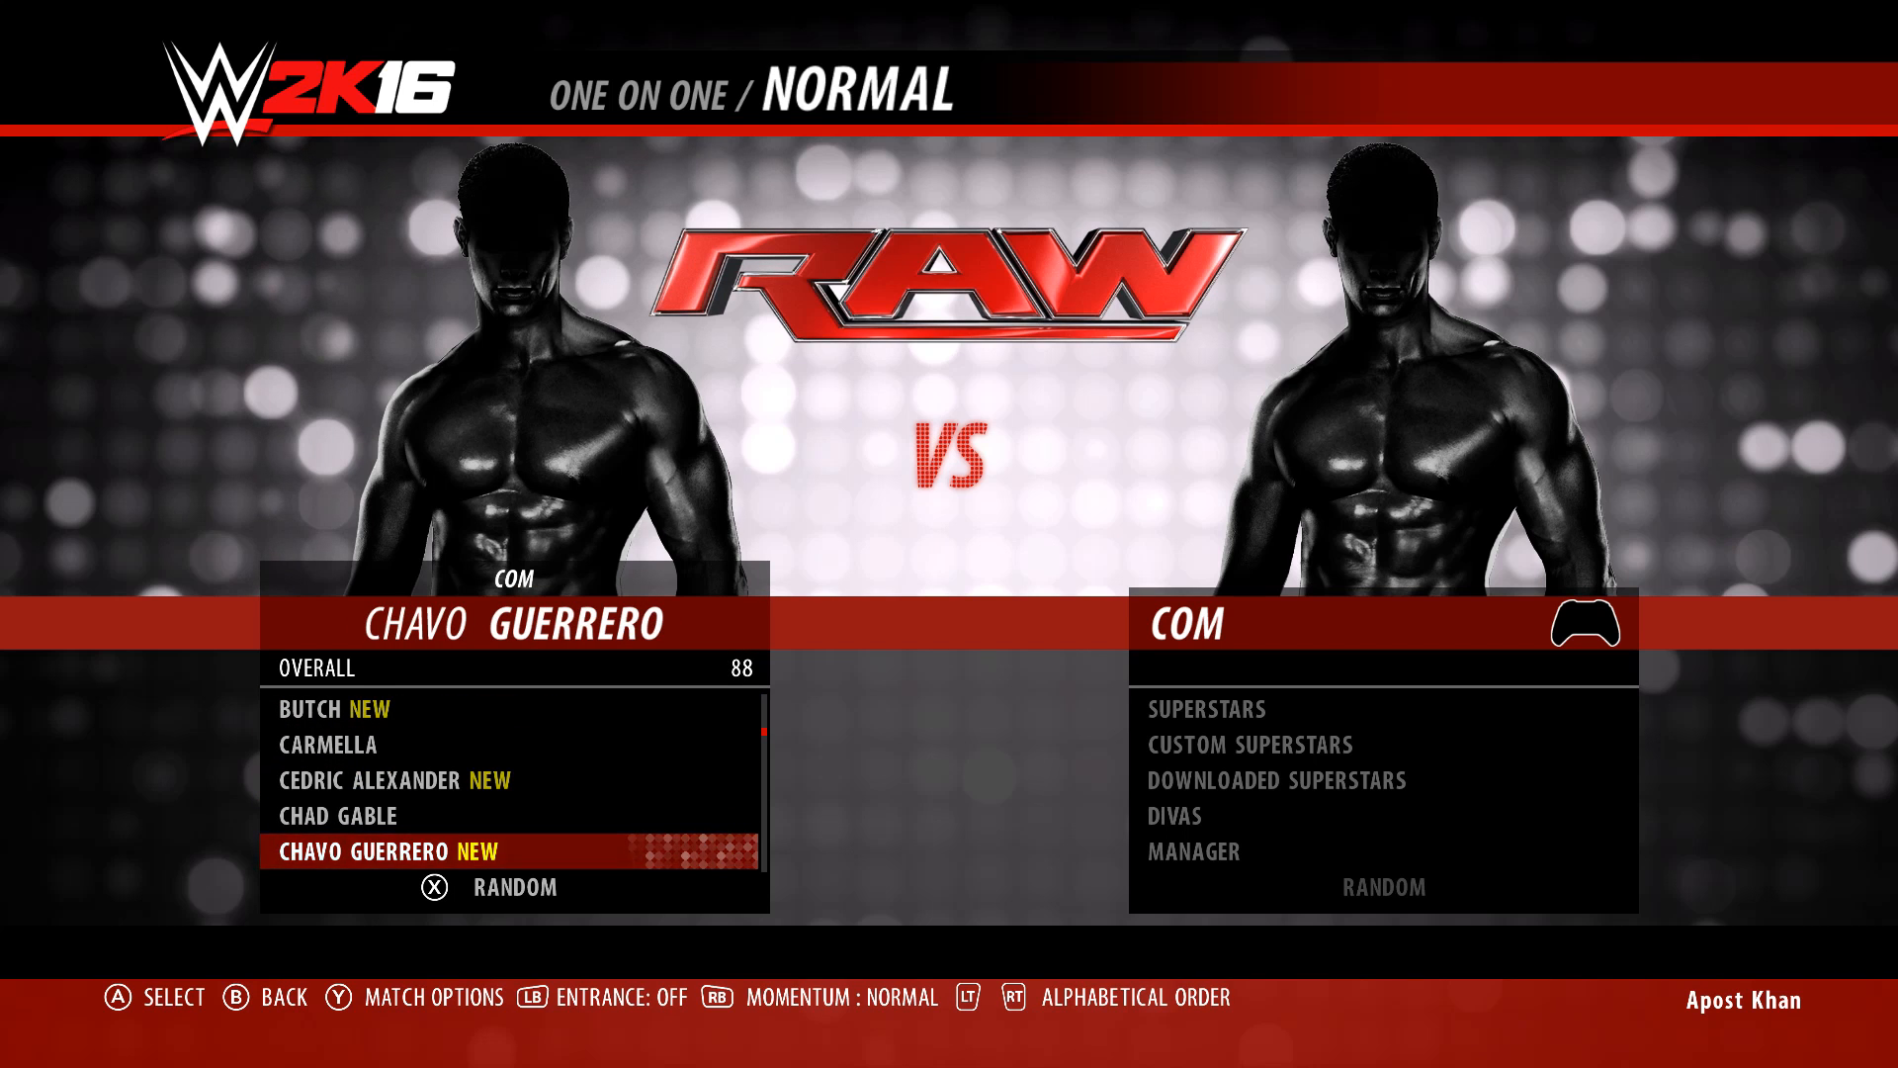
{"action": "key", "text": "Up"}
{"action": "key", "text": "Up"}
{"action": "key", "text": "Down"}
{"action": "key", "text": "Return"}
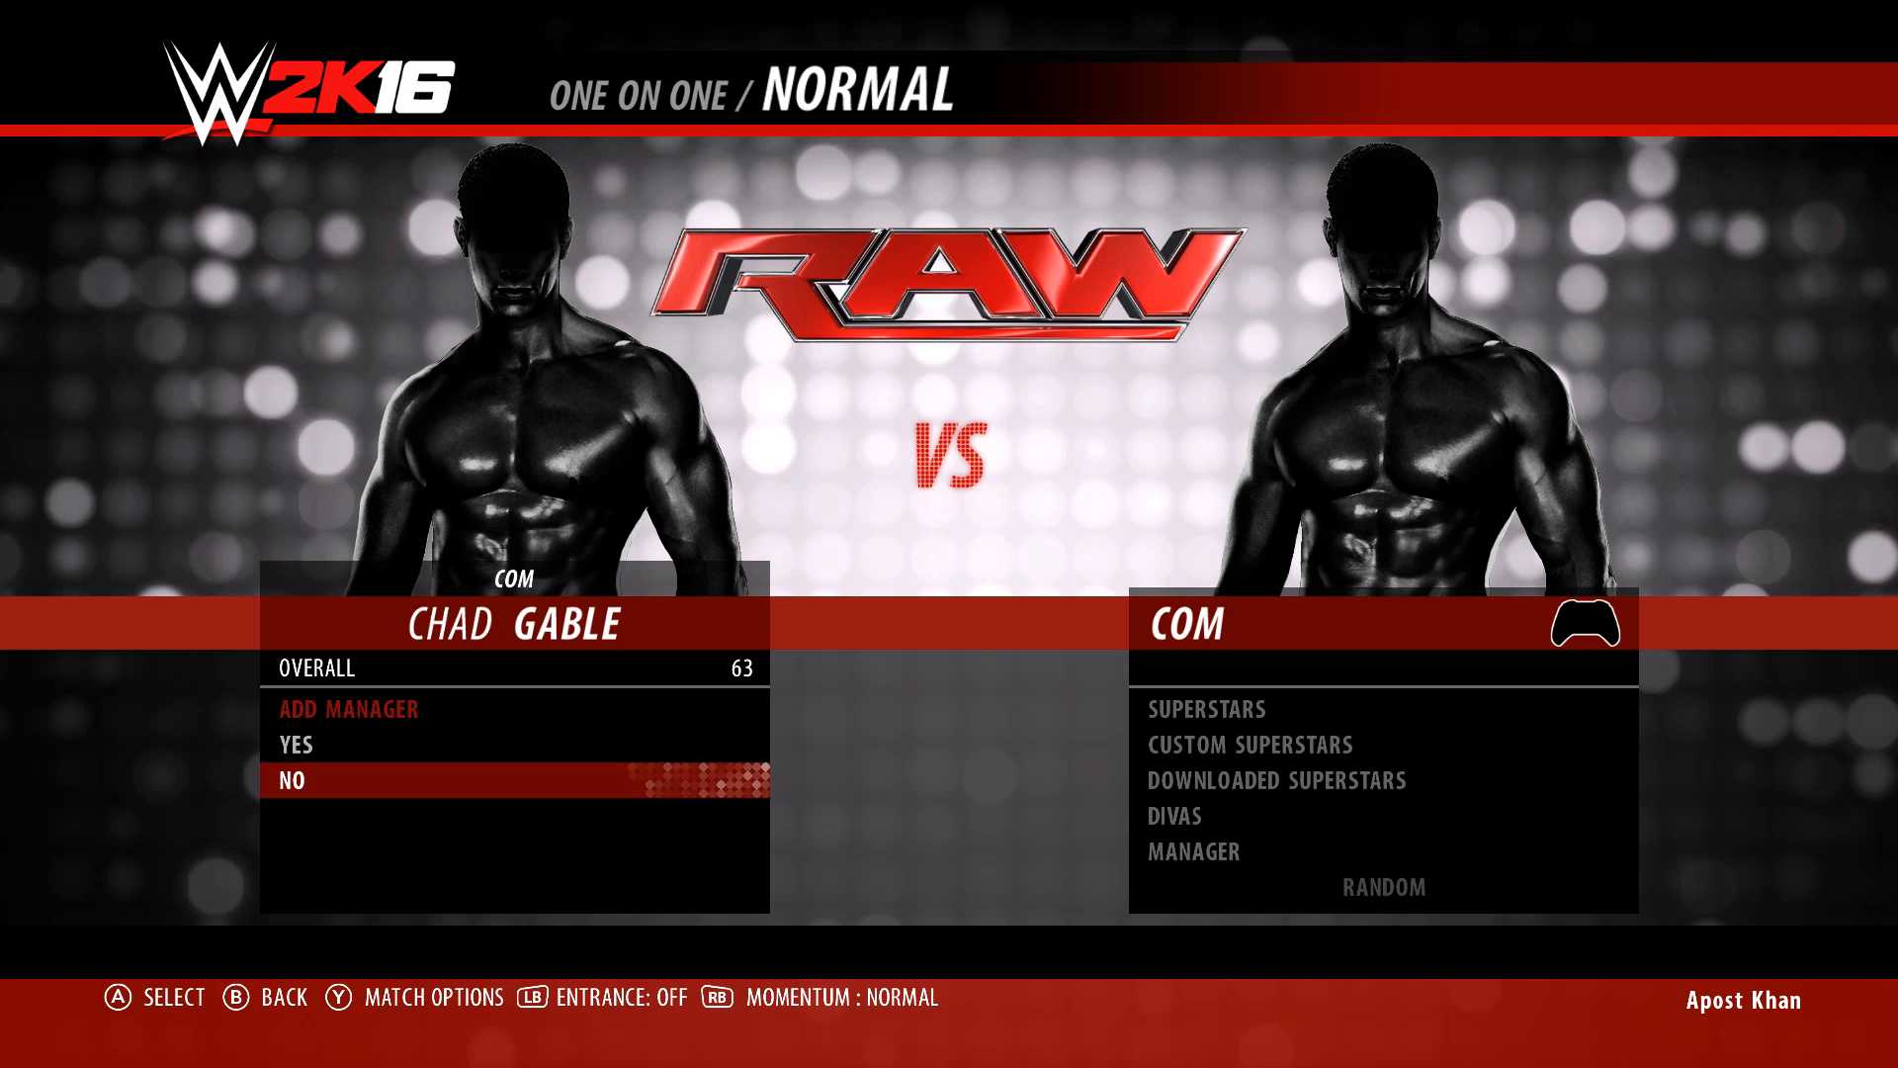
{"action": "key", "text": "Return"}
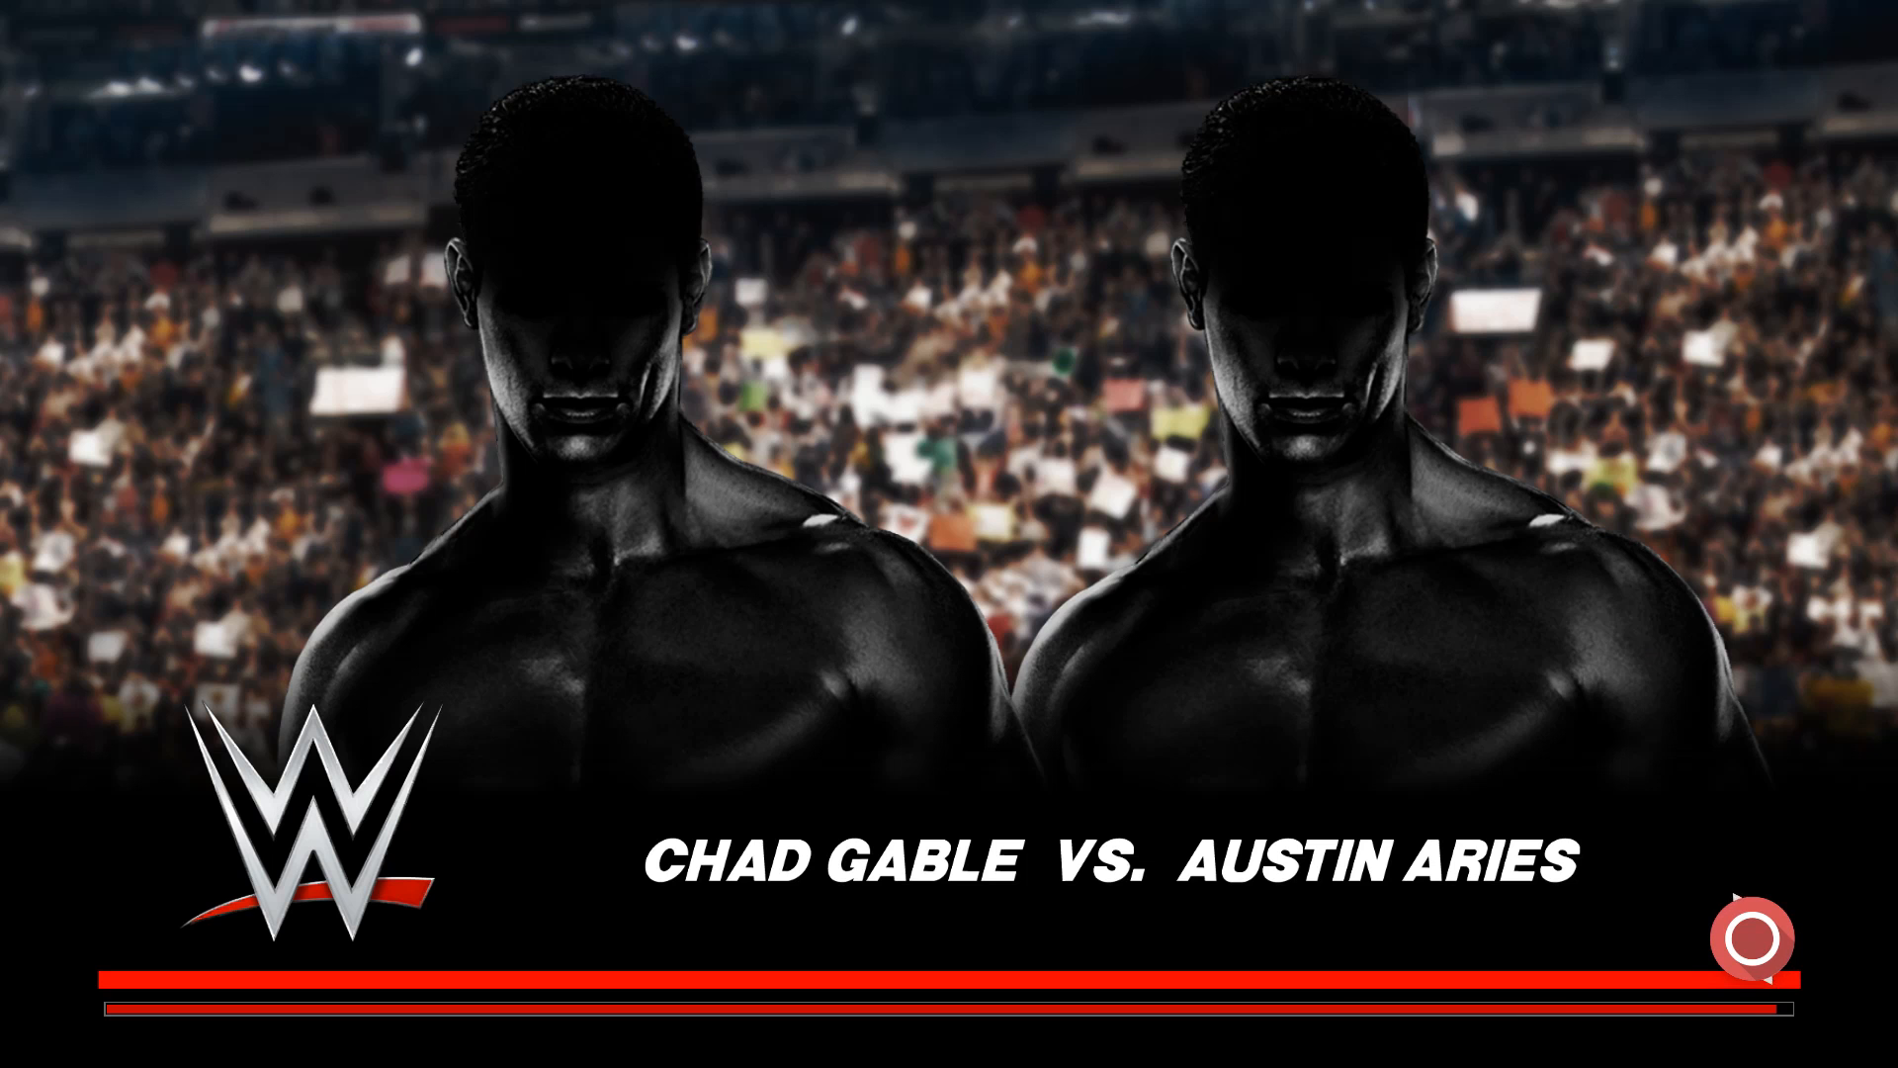